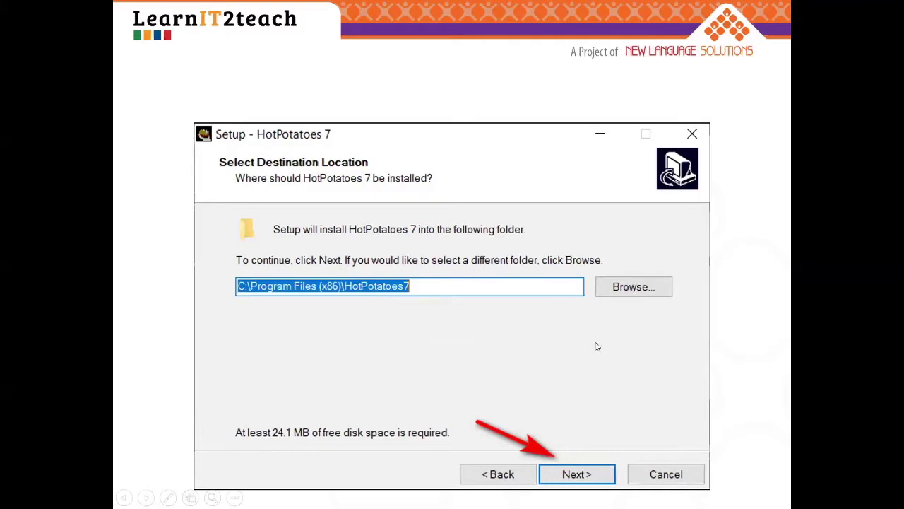
pyautogui.click(577, 474)
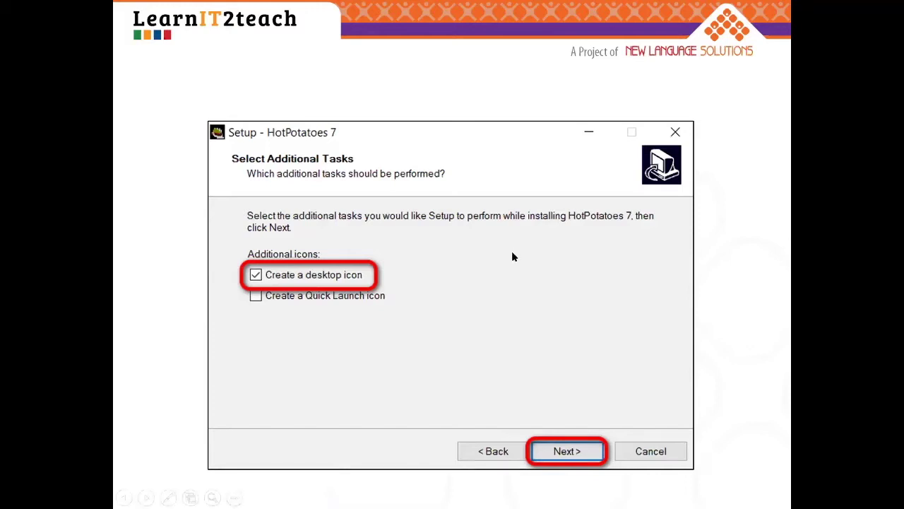
pyautogui.click(556, 455)
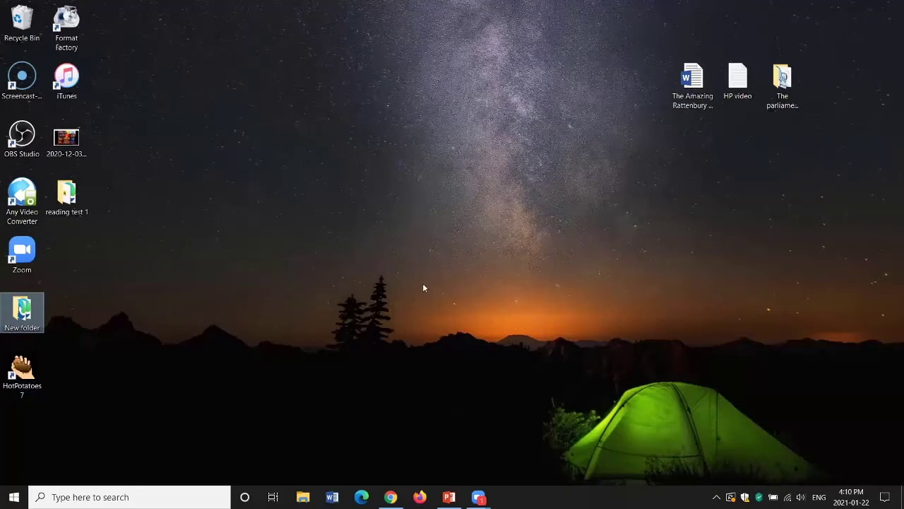
# Step: Open The Amazing Rattenbury Story document from the desktop and place its window on one half of the screen
pyautogui.click(693, 102)
pyautogui.doubleClick(693, 102)
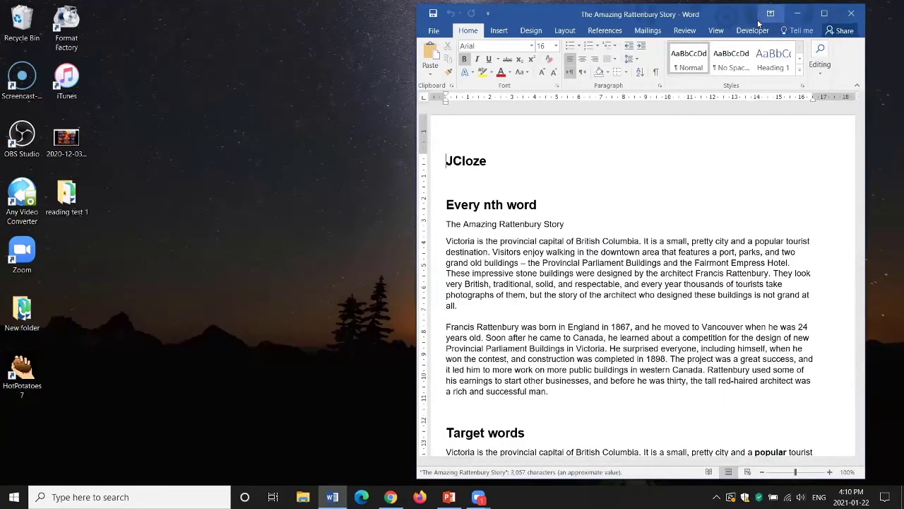
pyautogui.click(770, 14)
pyautogui.click(753, 16)
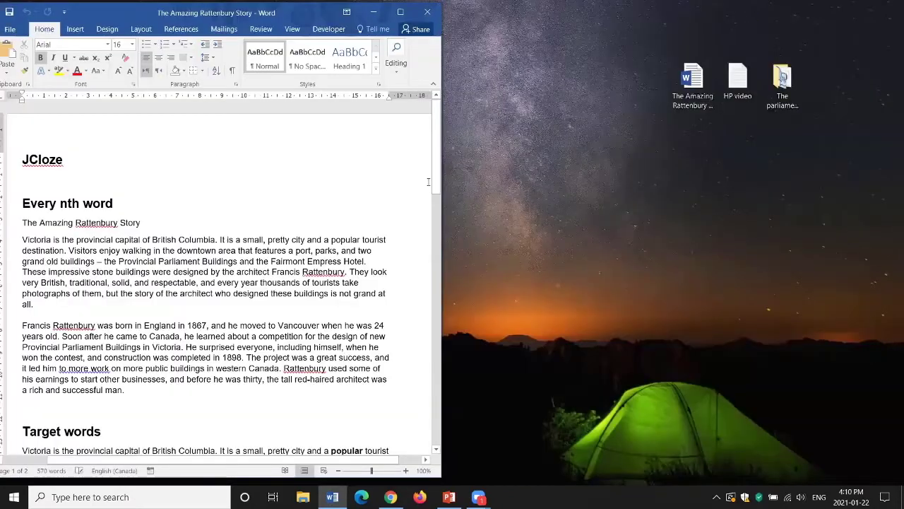
# Step: Review the document's JCloze sections, Every nth word and Target words, and its JQuiz questions
pyautogui.scroll(-1, 347, 243)
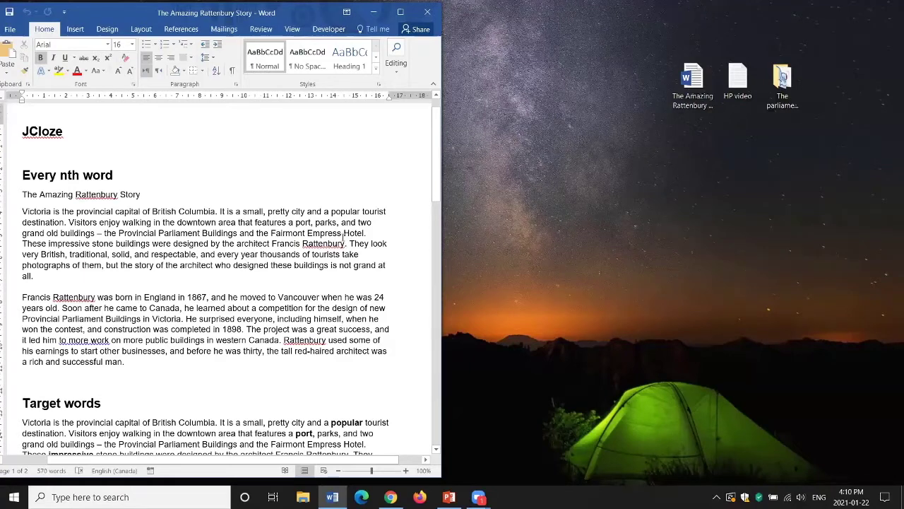
pyautogui.scroll(-1, 346, 228)
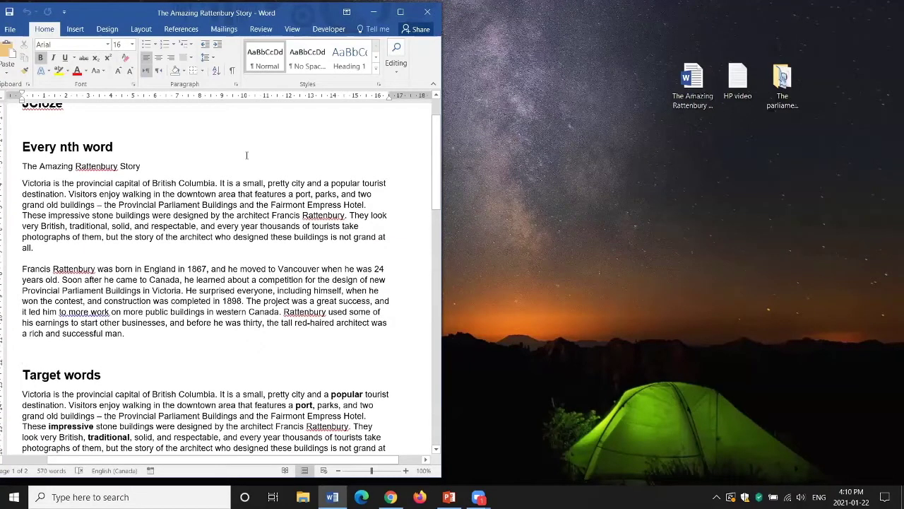
pyautogui.scroll(1, 247, 155)
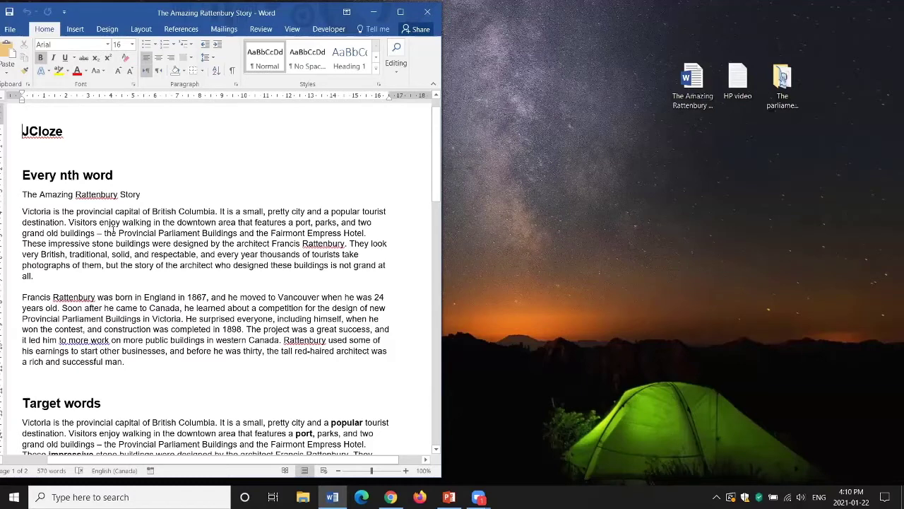
pyautogui.scroll(-6, 70, 184)
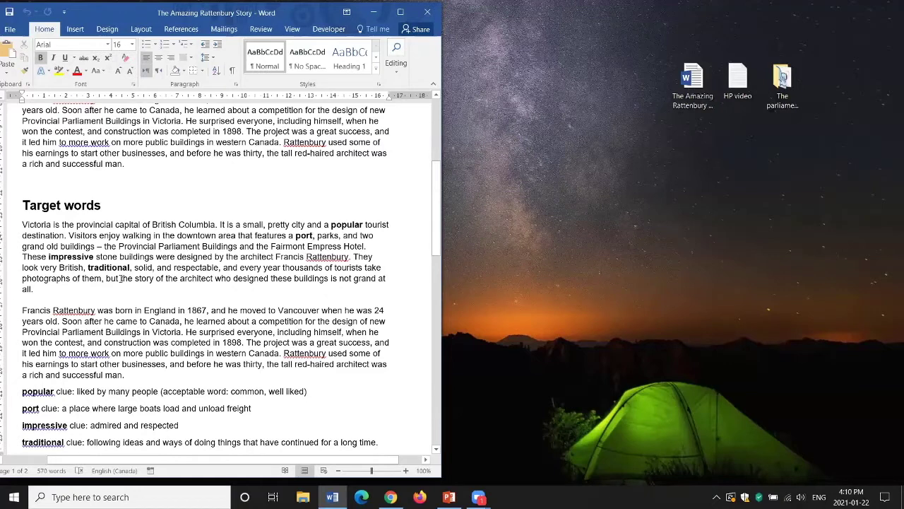
pyautogui.scroll(-6, 249, 246)
pyautogui.scroll(-7, 250, 247)
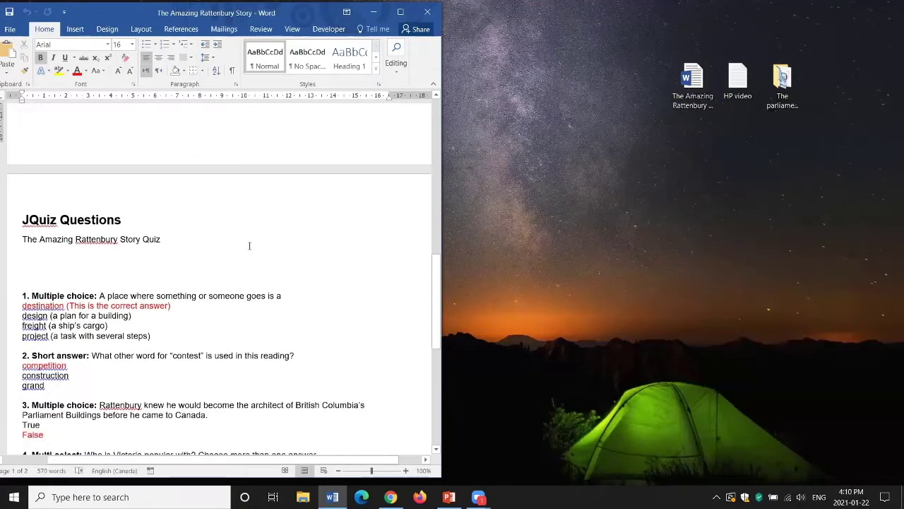
pyautogui.scroll(-2, 84, 187)
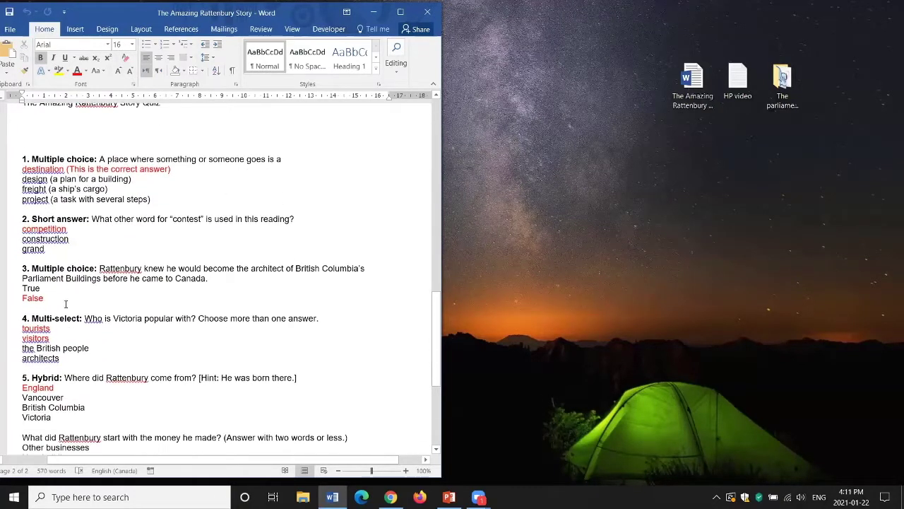
pyautogui.scroll(3, 226, 327)
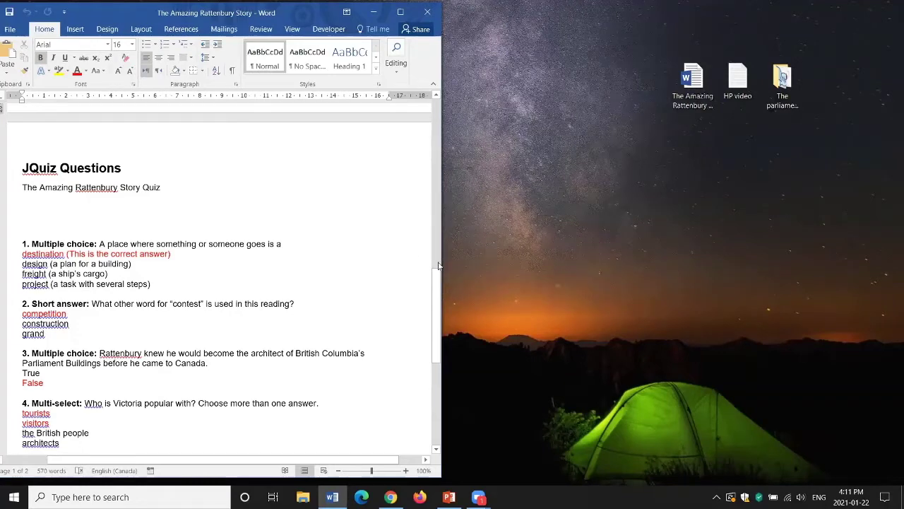
# Step: Check the video link in the HP video text file and the Victoria tourism video in Chrome, then put both windows away
pyautogui.doubleClick(742, 94)
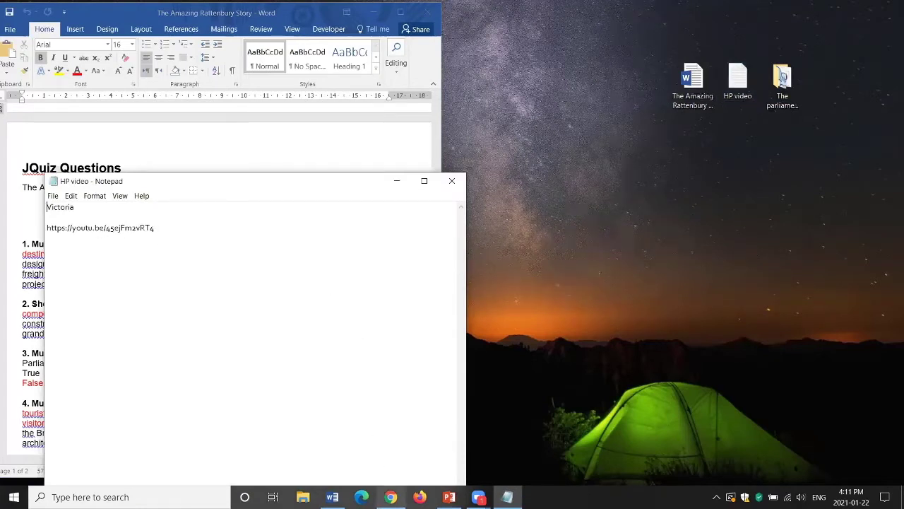
pyautogui.click(391, 497)
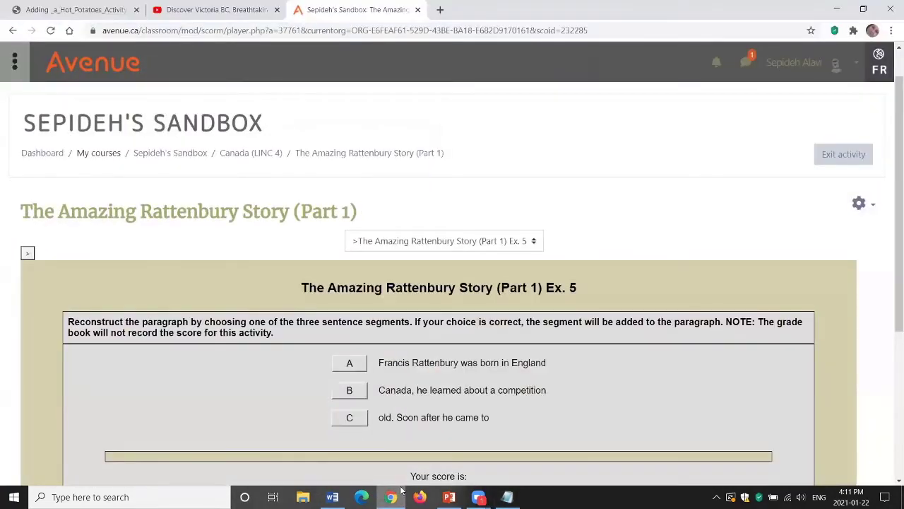
pyautogui.click(170, 16)
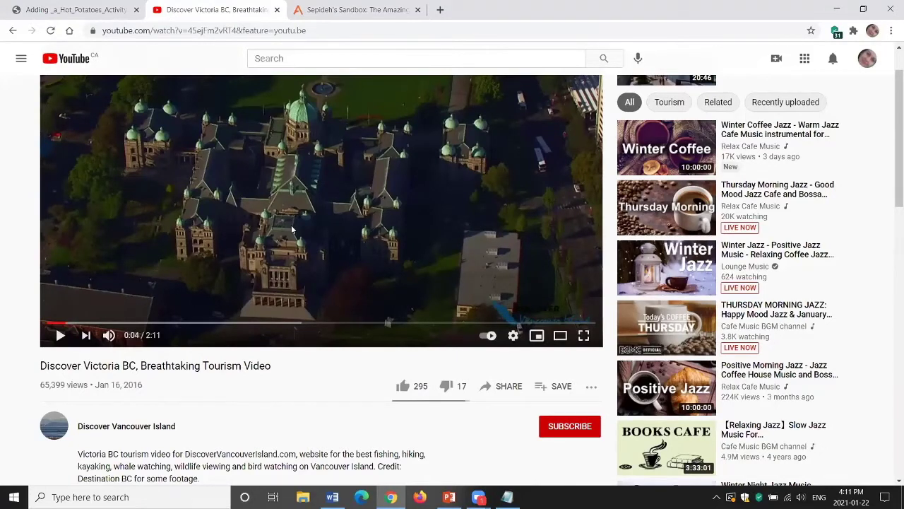
pyautogui.click(832, 10)
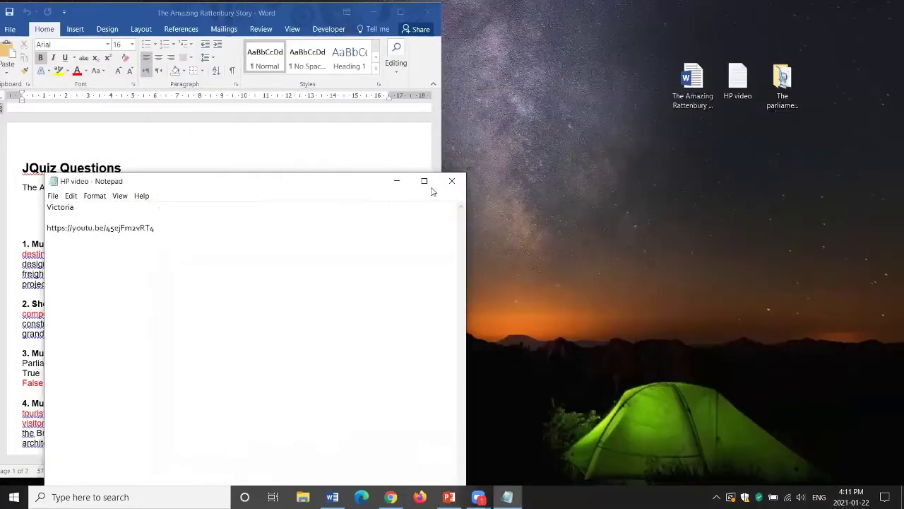
pyautogui.click(453, 182)
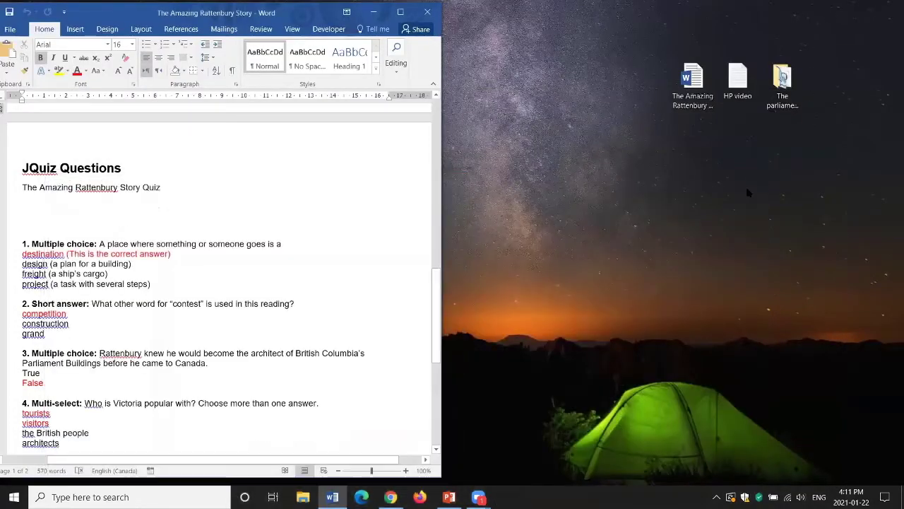
# Step: Examine the image and sound files in The parliament buildings folder and minimize it
pyautogui.doubleClick(785, 103)
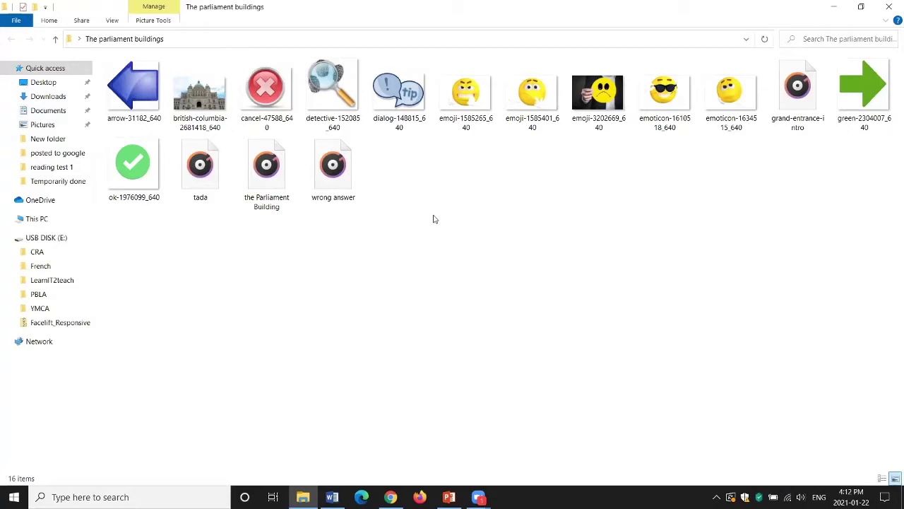
pyautogui.click(836, 10)
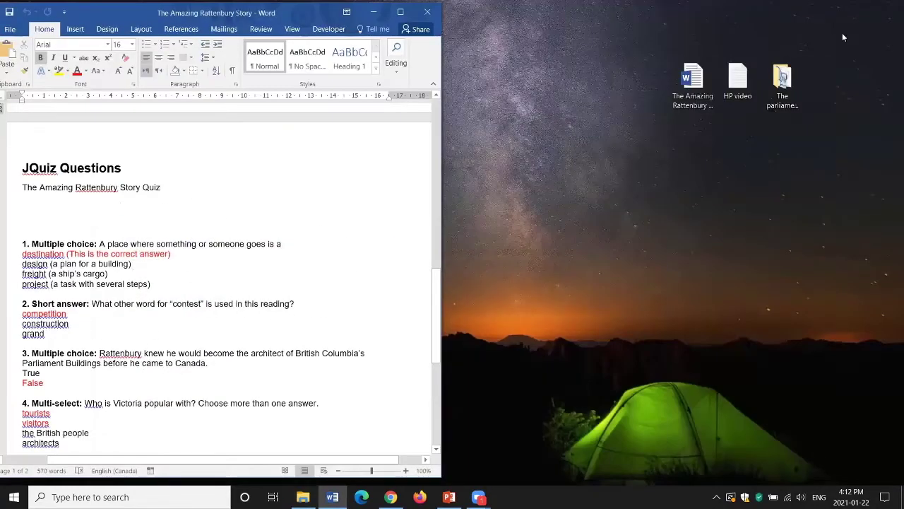
# Step: Minimize the Word document, launch HotPotatoes 7 from the desktop and move its window slightly lower
pyautogui.click(332, 496)
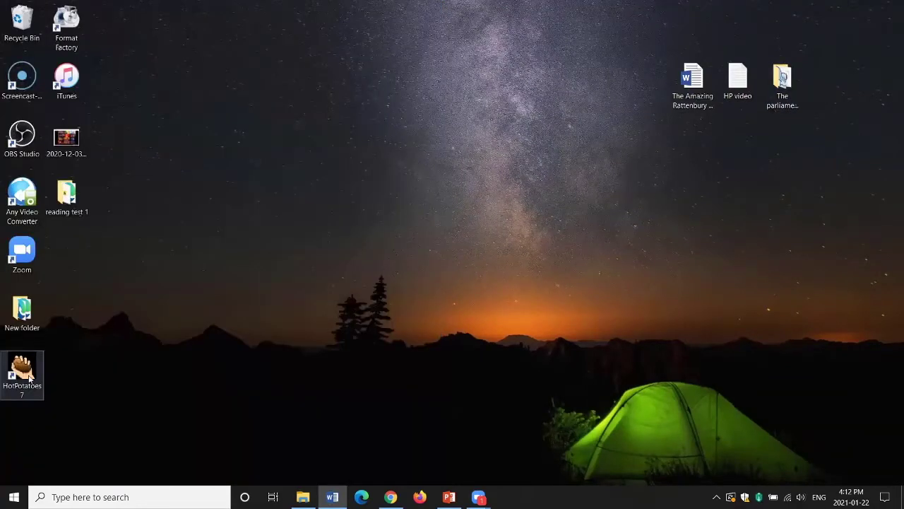
pyautogui.click(29, 379)
pyautogui.doubleClick(29, 379)
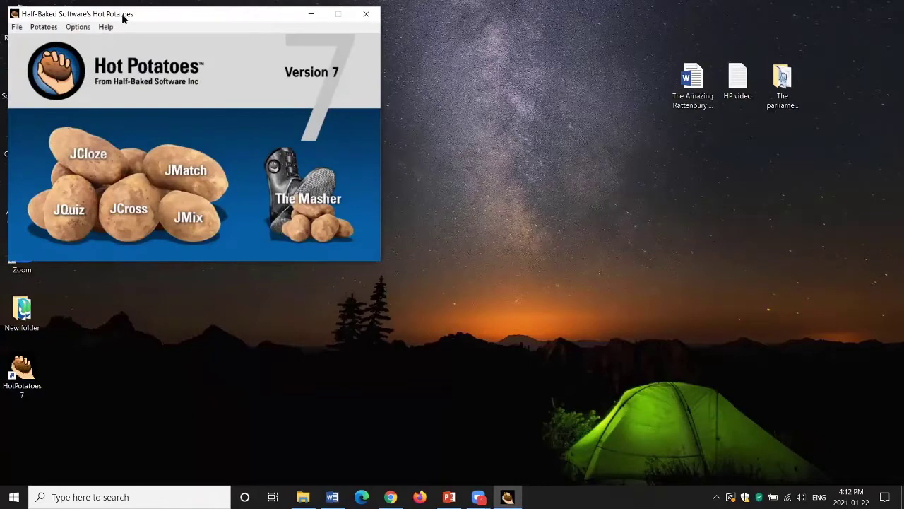
pyautogui.moveTo(128, 21); pyautogui.dragTo(137, 65)
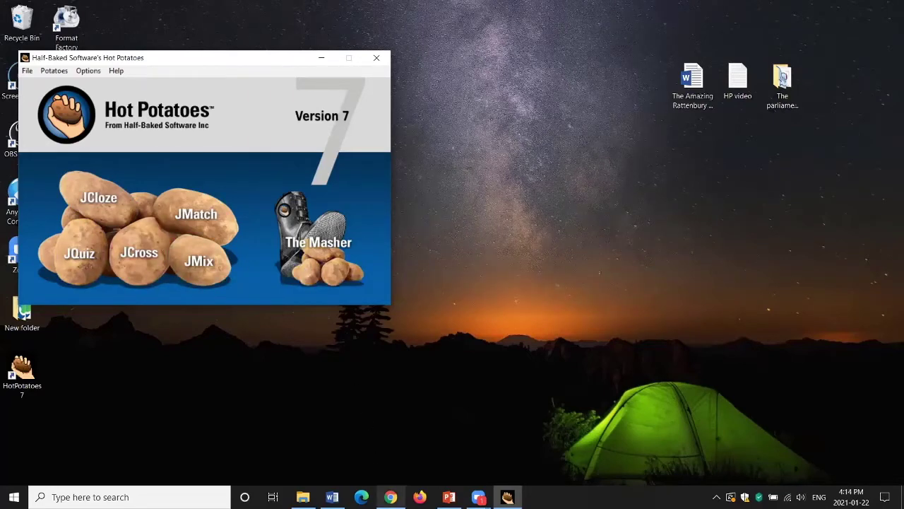
# Step: Switch to Chrome, shrink and reposition its window, and show The Amazing Rattenbury Story (Part 1) activity in Avenue
pyautogui.click(390, 497)
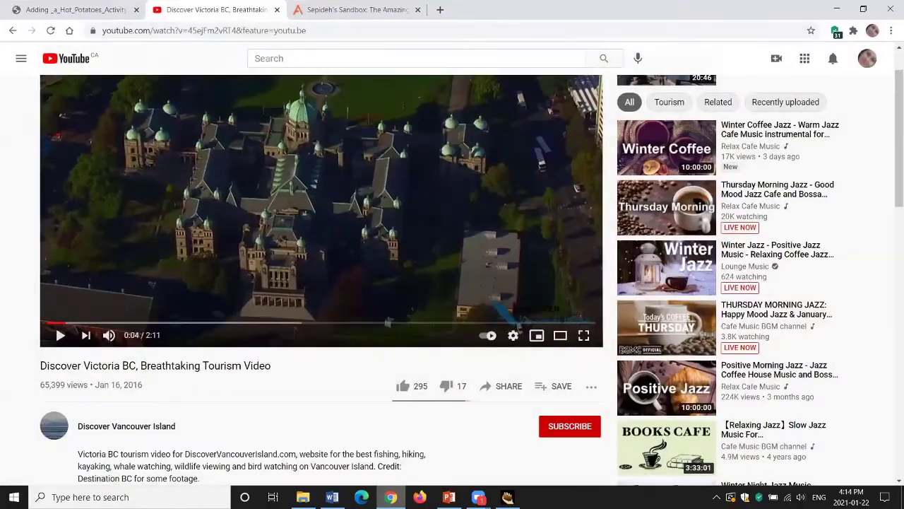
pyautogui.click(862, 10)
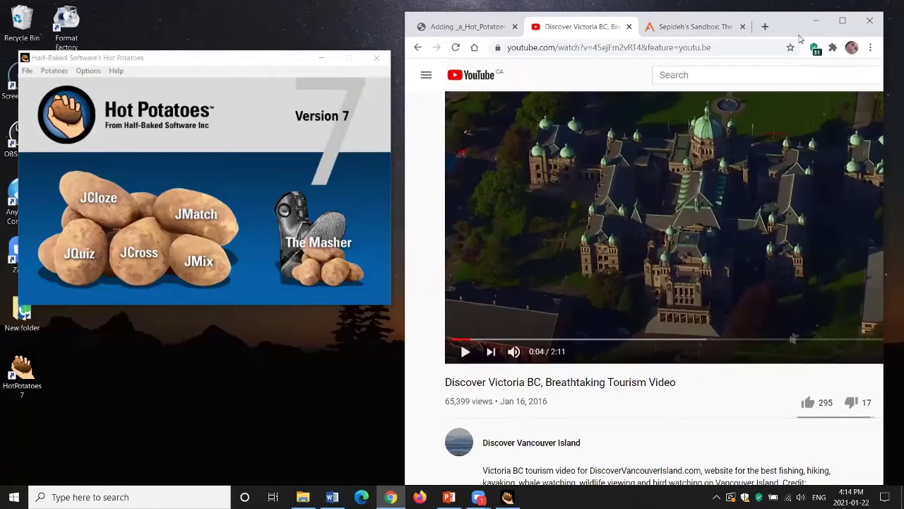
pyautogui.moveTo(801, 37); pyautogui.dragTo(571, 98)
pyautogui.click(439, 90)
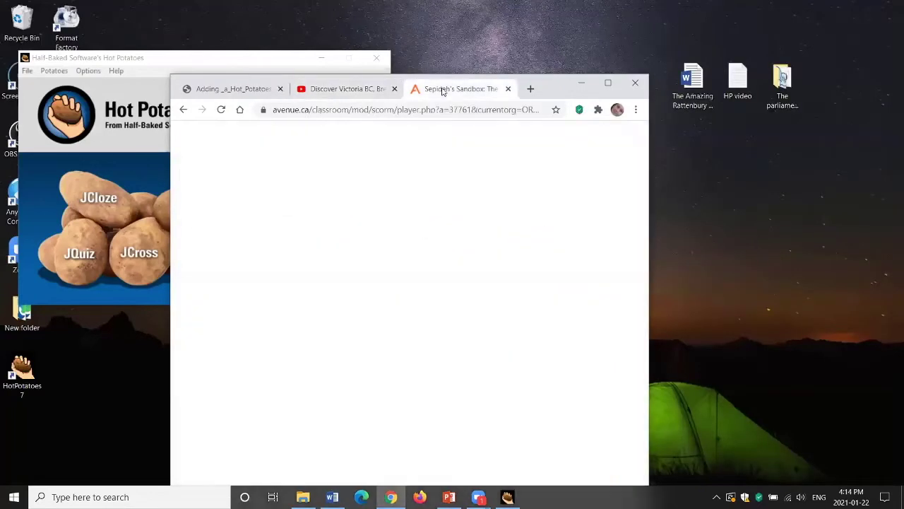
pyautogui.moveTo(645, 209); pyautogui.dragTo(643, 260)
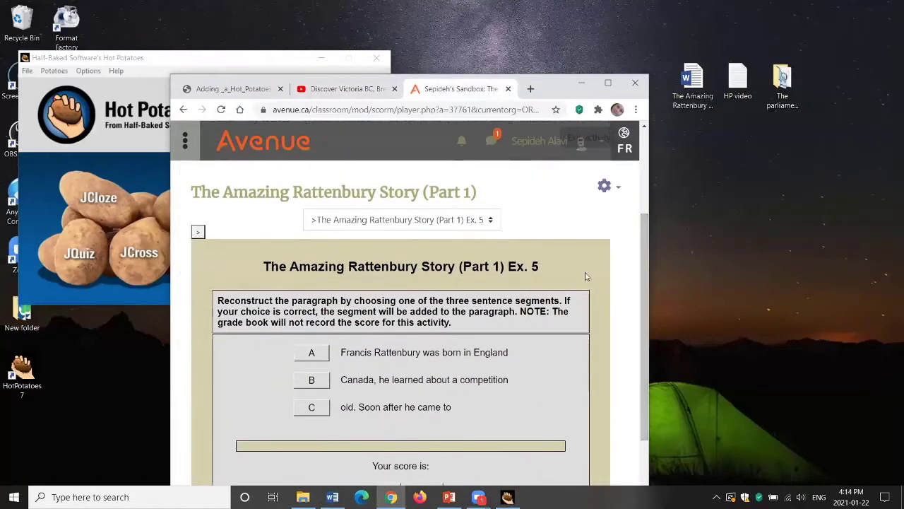
# Step: Look through the activity's list of exercises without changing the current one, then minimize the browser
pyautogui.click(490, 220)
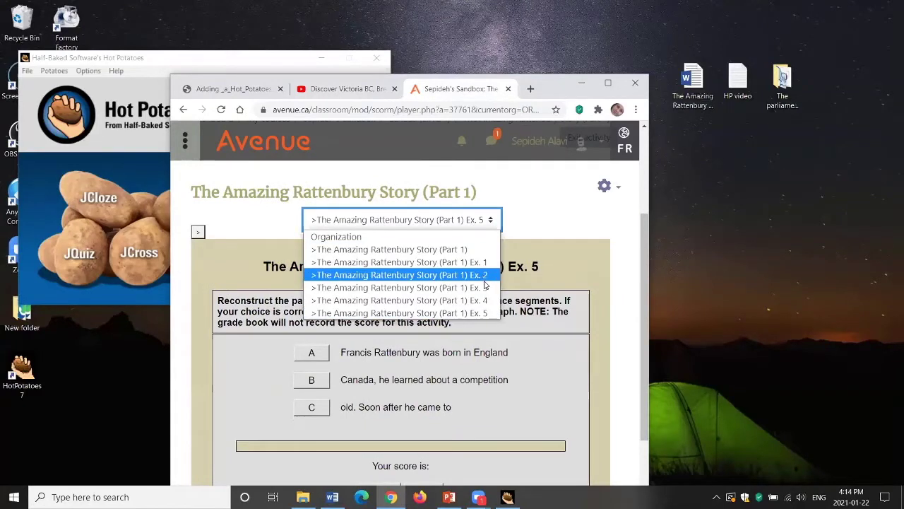
pyautogui.press('Up')
pyautogui.press('Up')
pyautogui.press('Up')
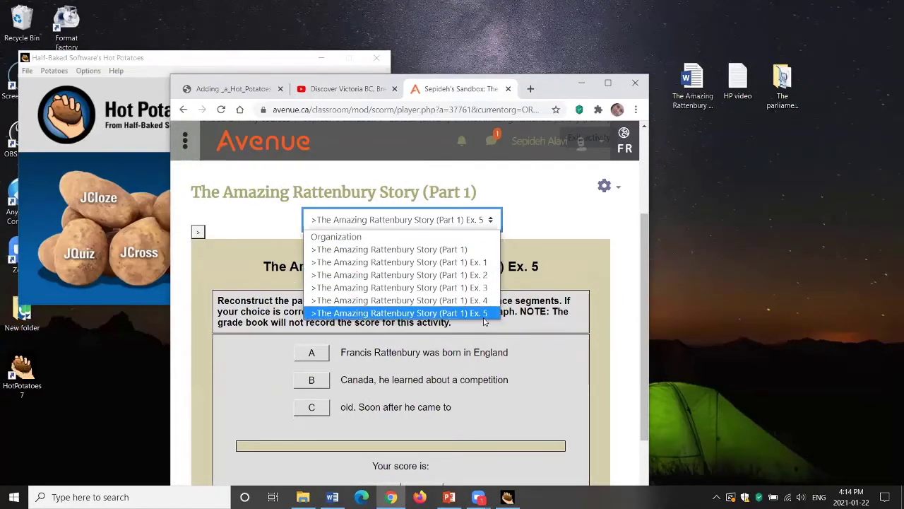
pyautogui.press('Up')
pyautogui.press('Up')
pyautogui.press('Up')
pyautogui.press('Down')
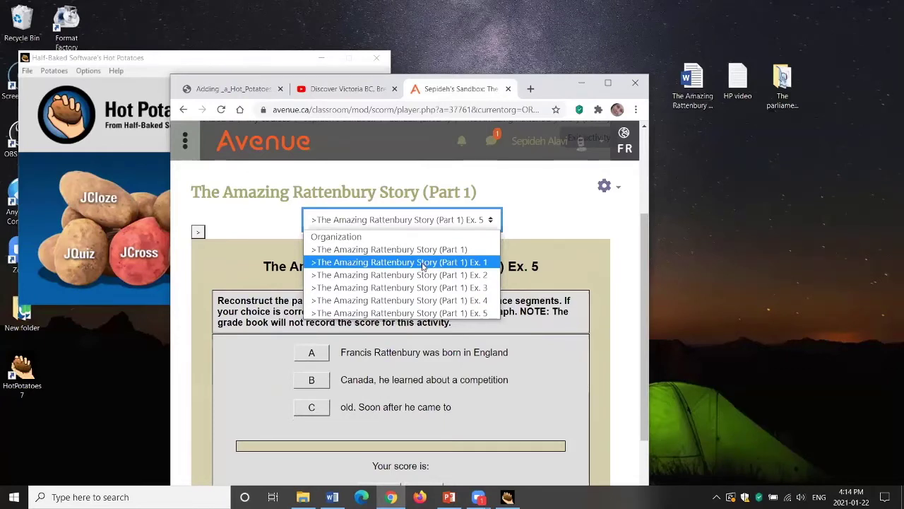
pyautogui.click(581, 83)
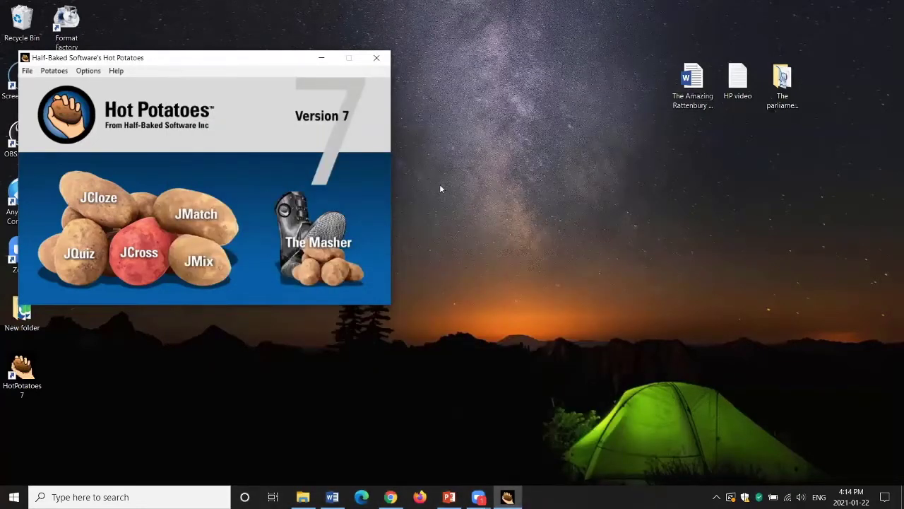
# Step: Open JCloze and copy the title "The Amazing Rattenbury Story" from the Word document into the exercise title
pyautogui.click(109, 201)
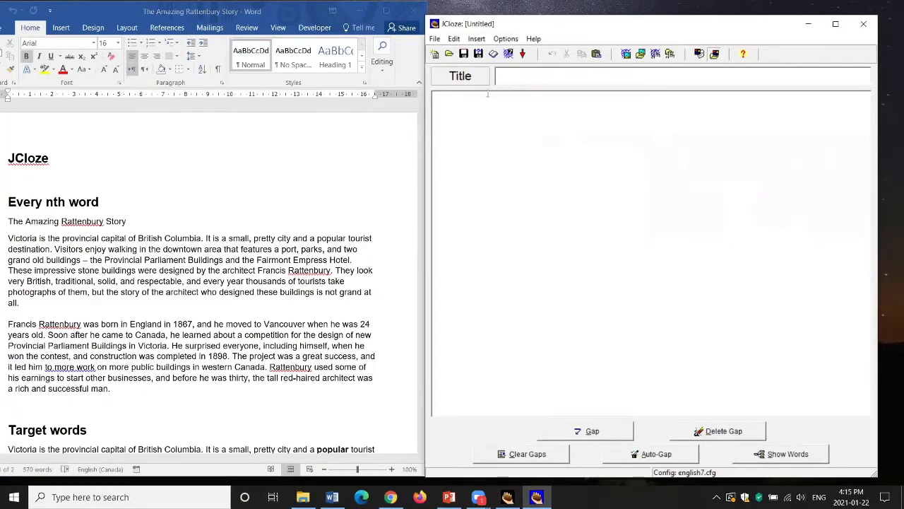
pyautogui.scroll(-2, 364, 182)
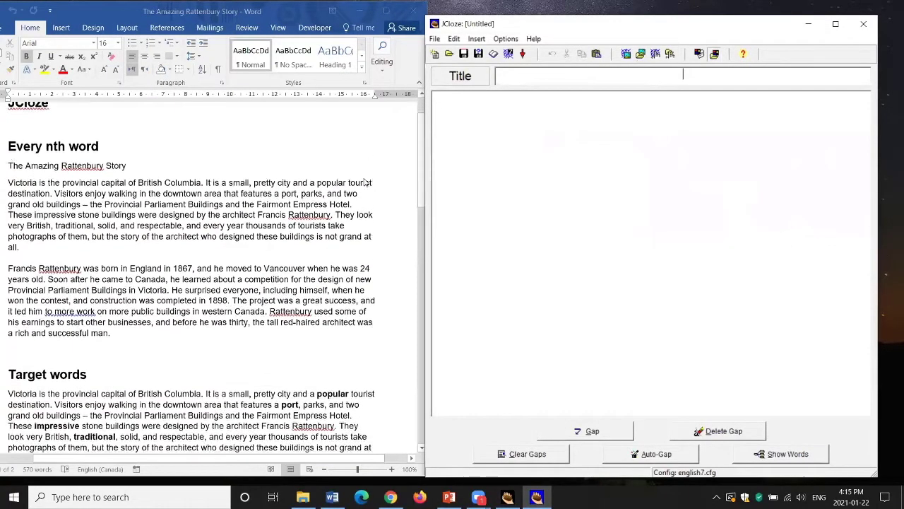
pyautogui.click(124, 167)
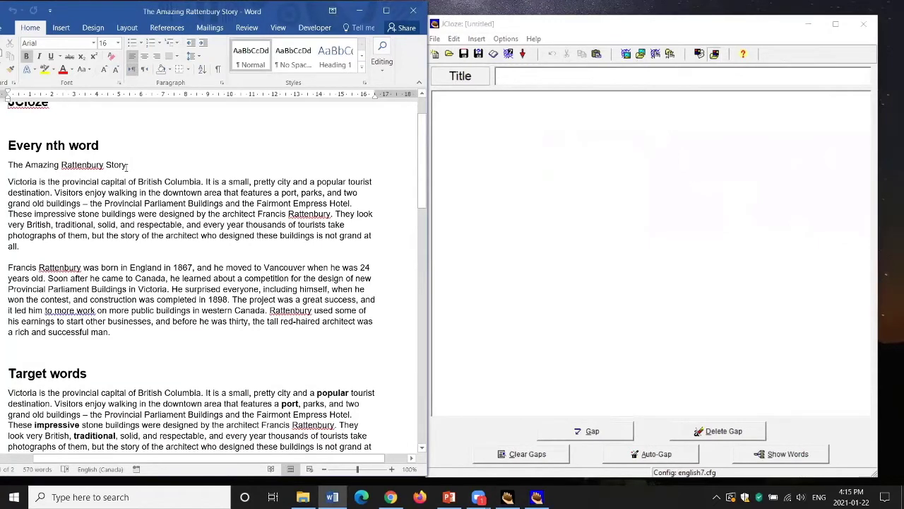
pyautogui.moveTo(124, 167); pyautogui.dragTo(14, 166)
pyautogui.hotkey('ctrl', 'c')
pyautogui.click(563, 76)
pyautogui.hotkey('ctrl', 'v')
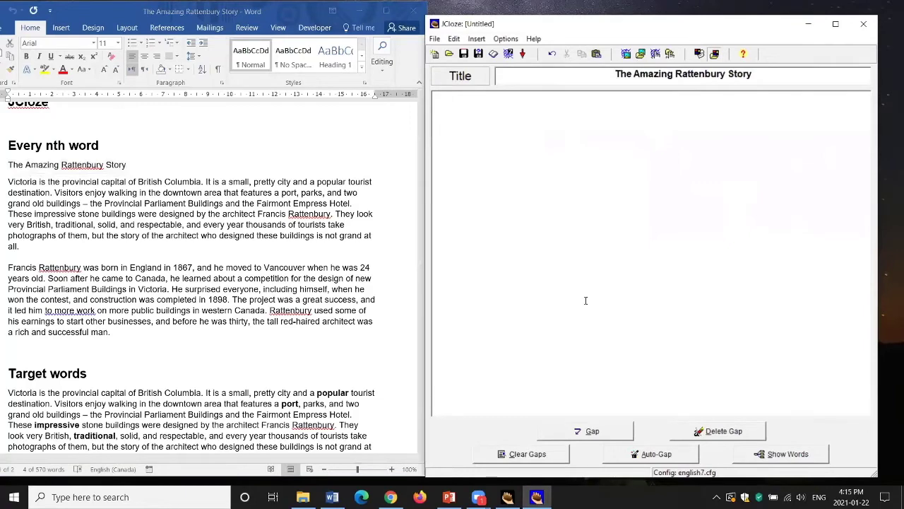
# Step: Copy the two paragraphs under "Every nth word" from the Word document into the JCloze exercise text and maximize the JCloze window
pyautogui.scroll(-1, 186, 240)
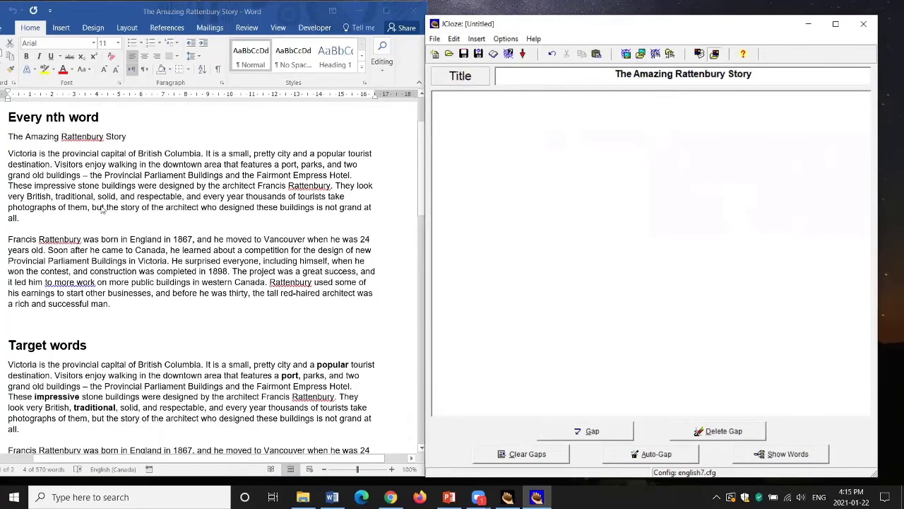
pyautogui.moveTo(9, 154); pyautogui.dragTo(117, 308)
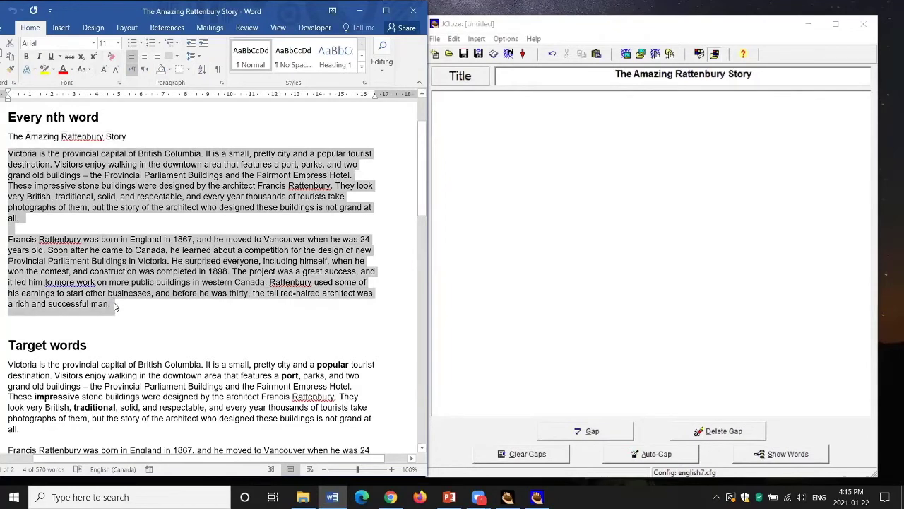
pyautogui.click(599, 168)
pyautogui.hotkey('ctrl', 'v')
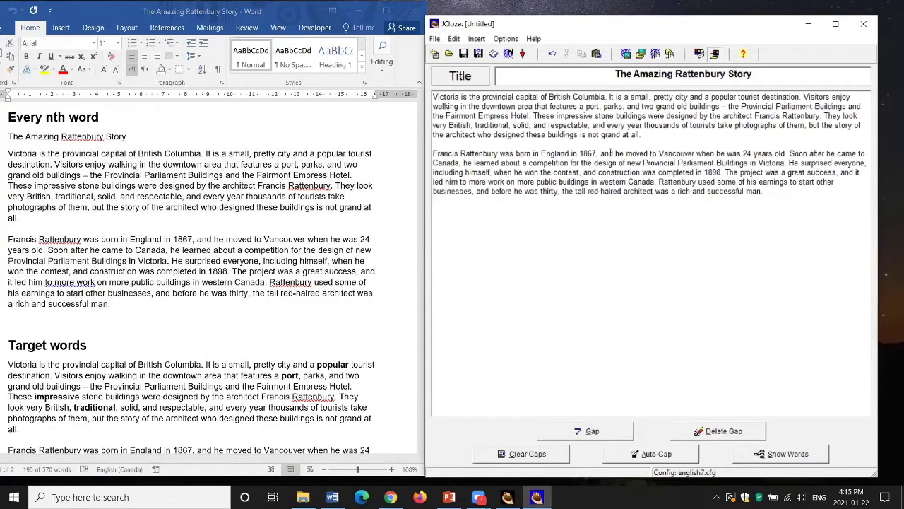
pyautogui.click(835, 24)
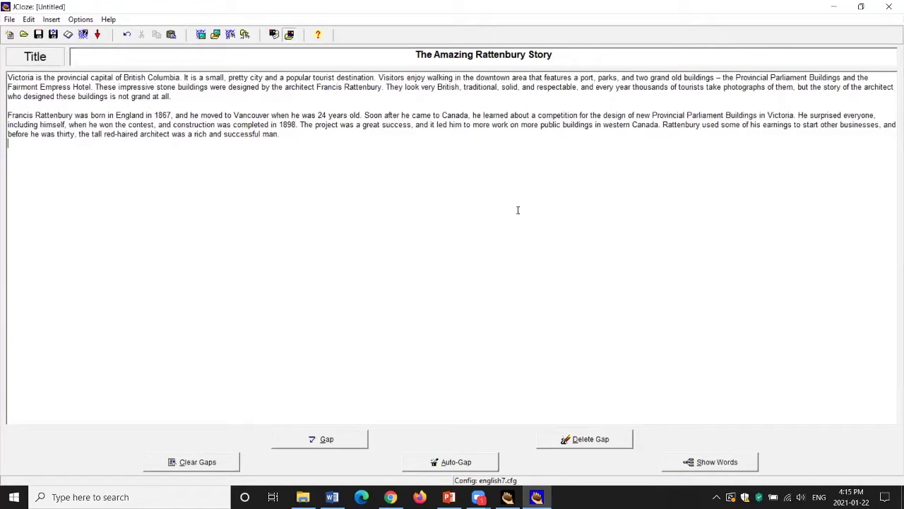
# Step: Auto-gap the exercise text so that every 9th word is blanked
pyautogui.click(455, 462)
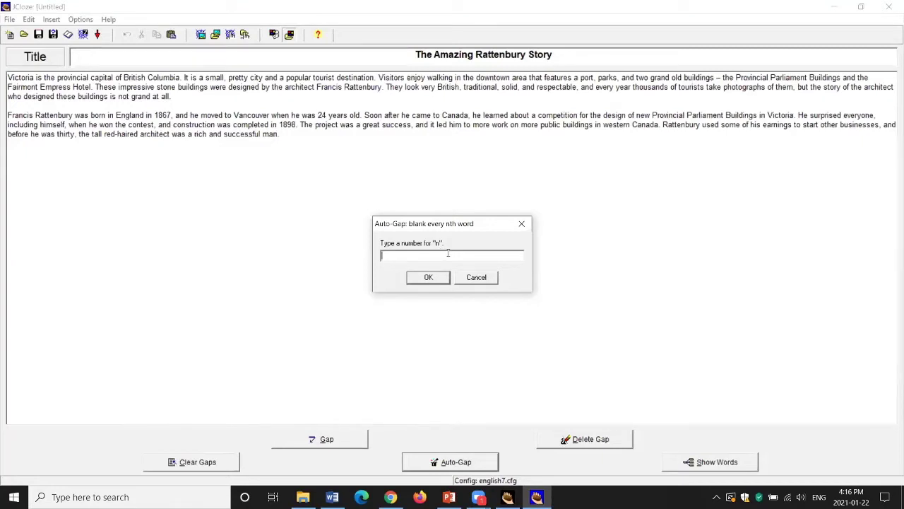
pyautogui.write('9')
pyautogui.click(438, 277)
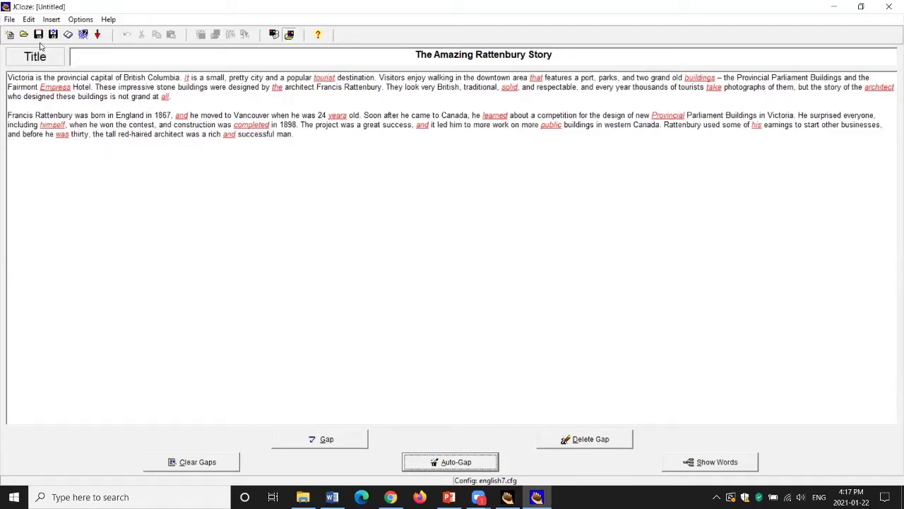
# Step: Save the exercise to the Desktop as a JCloze file named PB
pyautogui.click(10, 19)
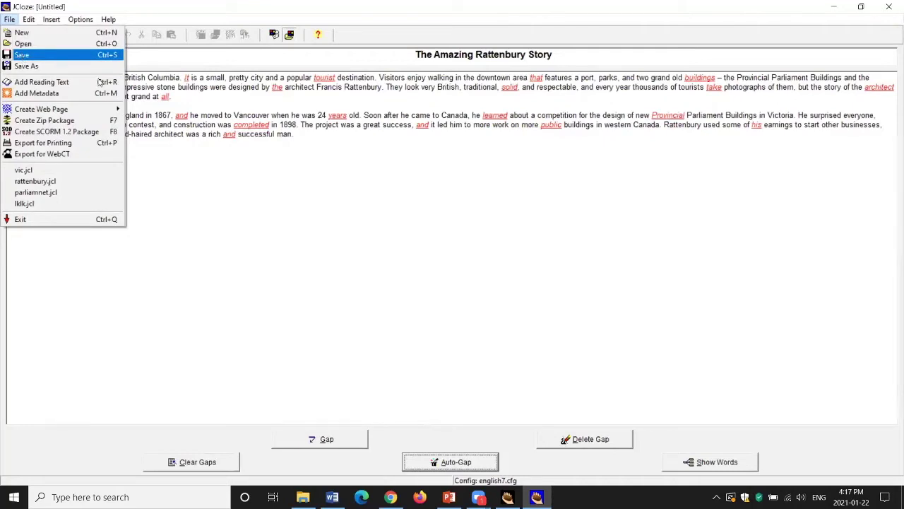
pyautogui.click(209, 189)
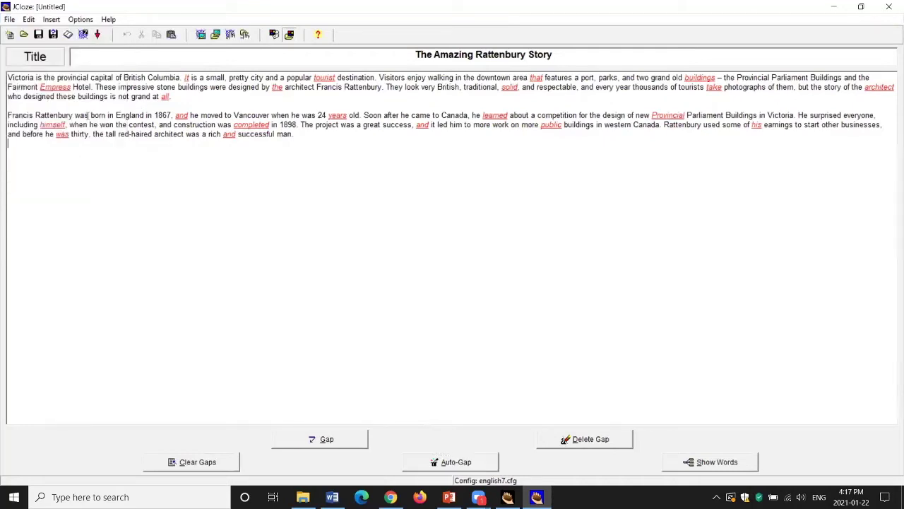
pyautogui.click(38, 37)
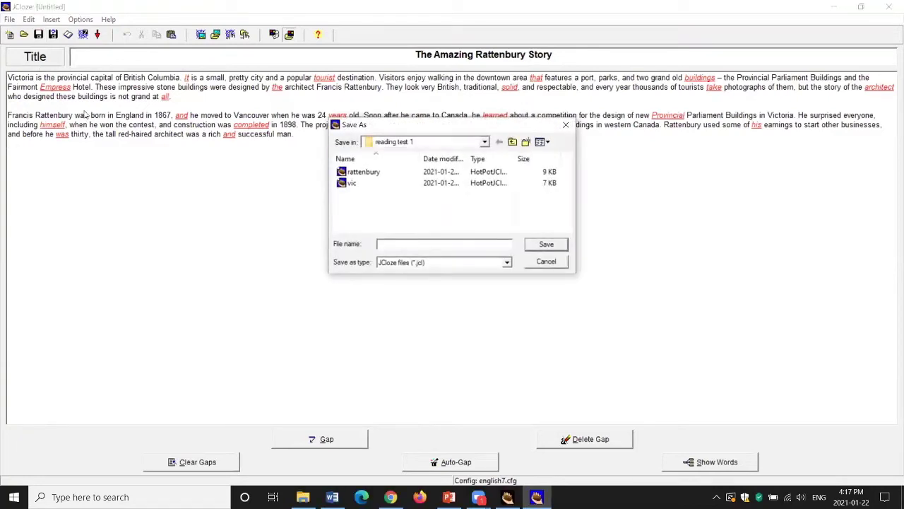
pyautogui.click(485, 143)
pyautogui.click(485, 143)
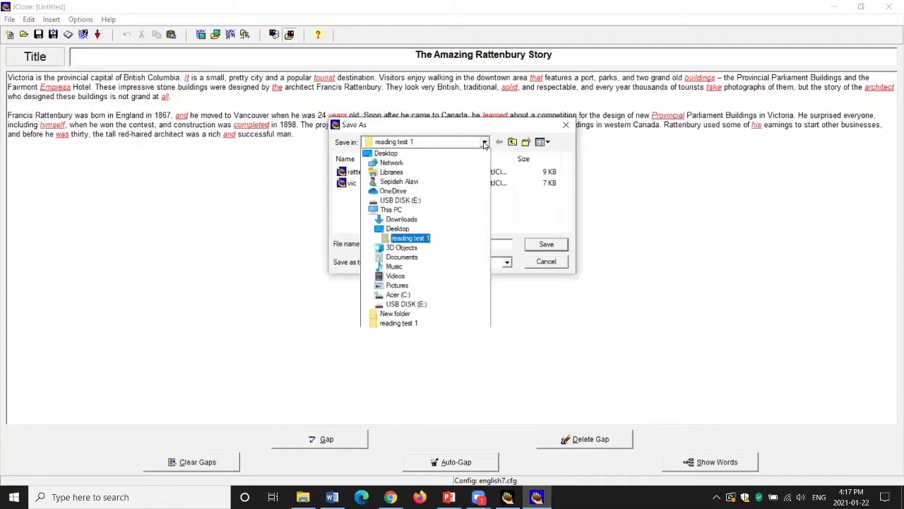
pyautogui.click(395, 155)
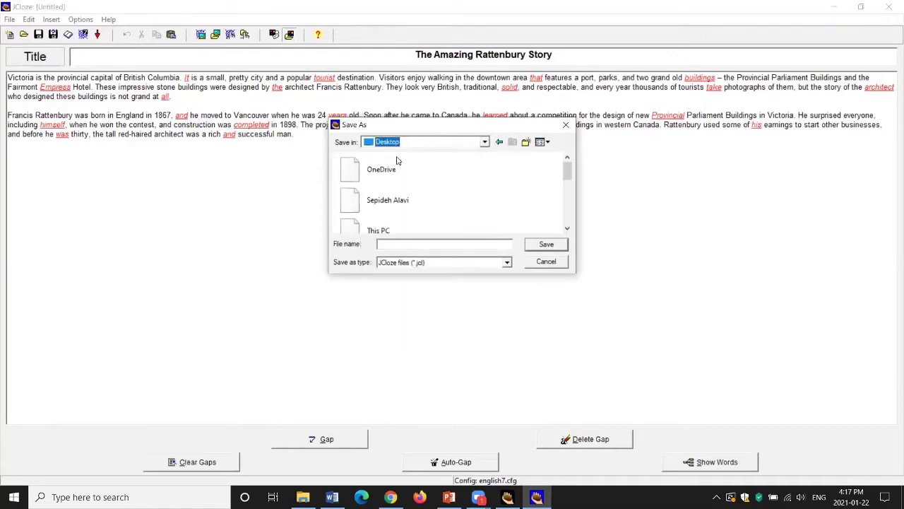
pyautogui.moveTo(568, 173); pyautogui.dragTo(572, 224)
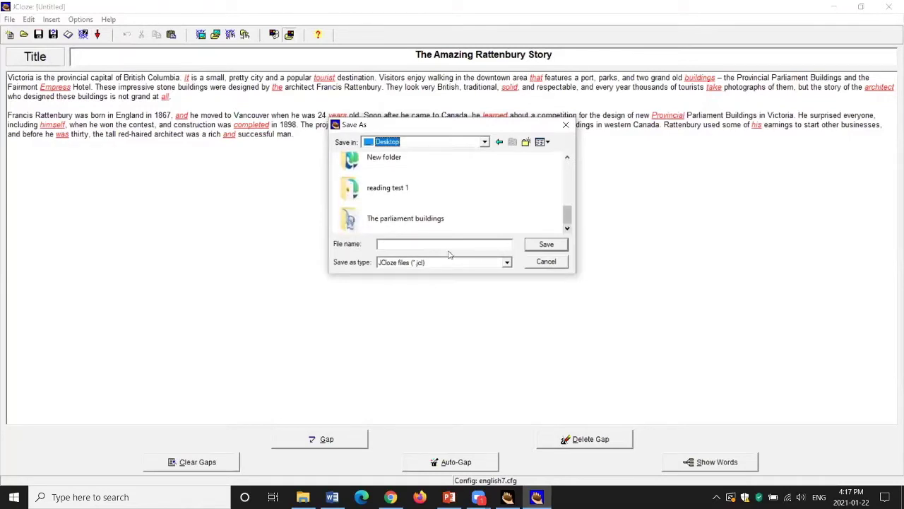
pyautogui.click(399, 225)
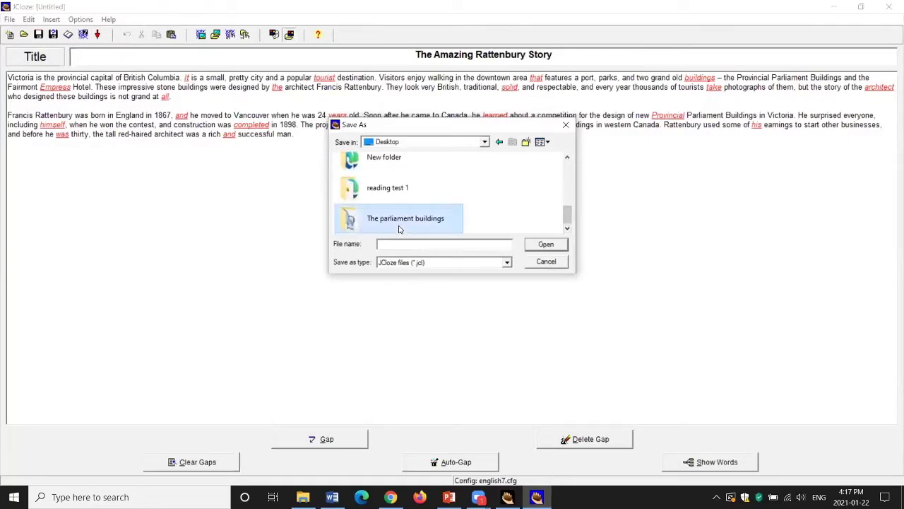
pyautogui.click(438, 224)
pyautogui.click(433, 245)
pyautogui.write('PB')
pyautogui.click(546, 244)
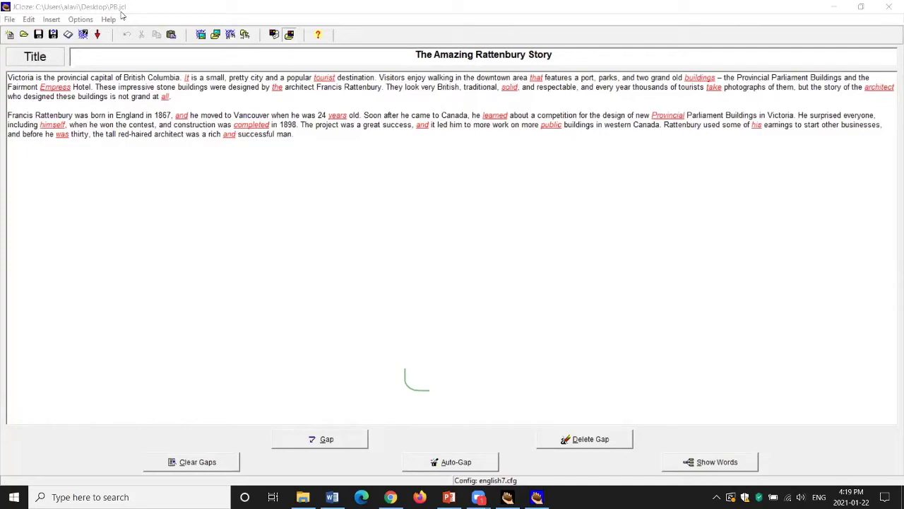
# Step: Export the exercise as the web page PB.htm in the folder "The parliament buildings"
pyautogui.click(84, 35)
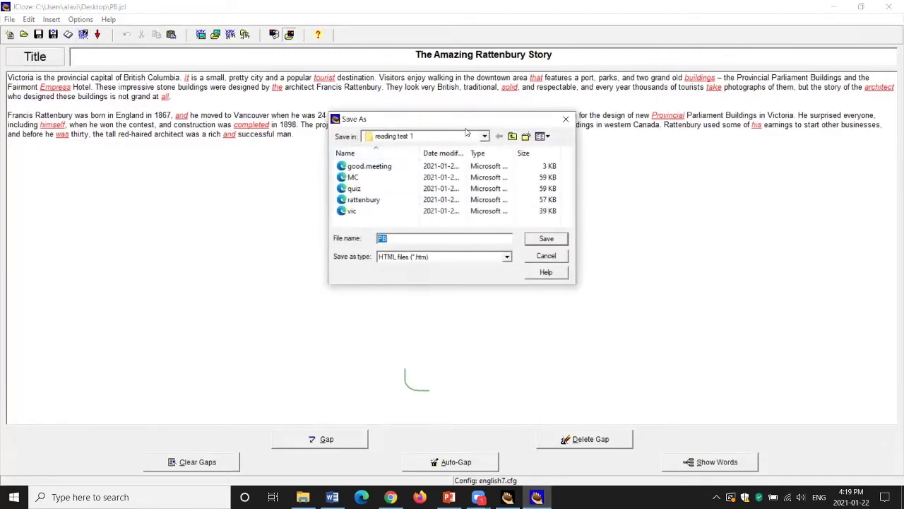
pyautogui.click(485, 136)
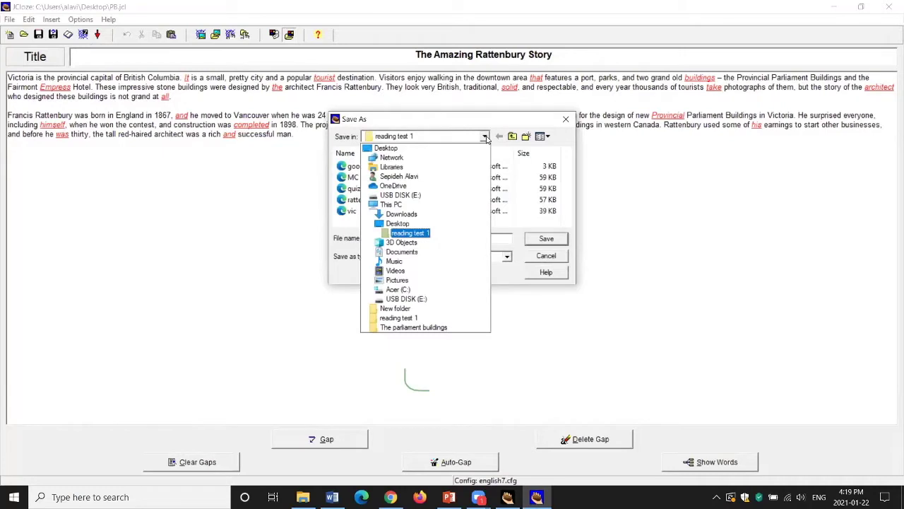
pyautogui.click(442, 327)
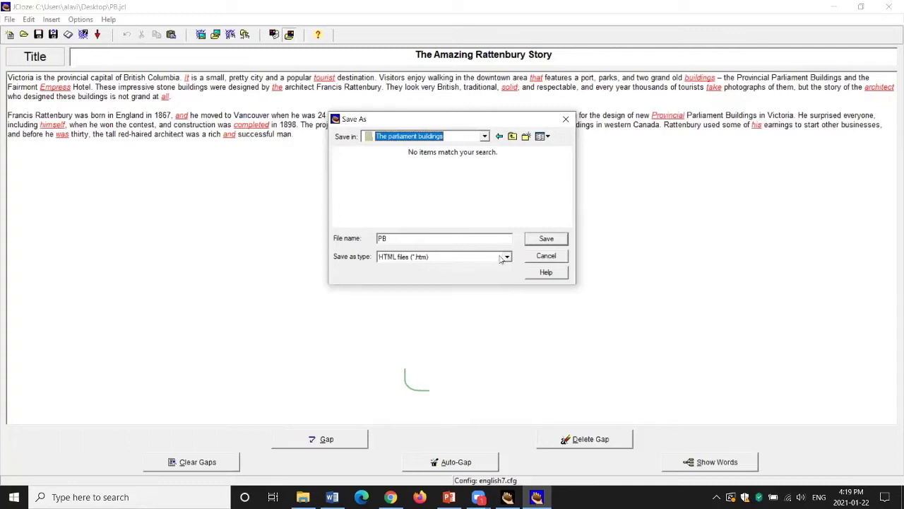
pyautogui.click(546, 240)
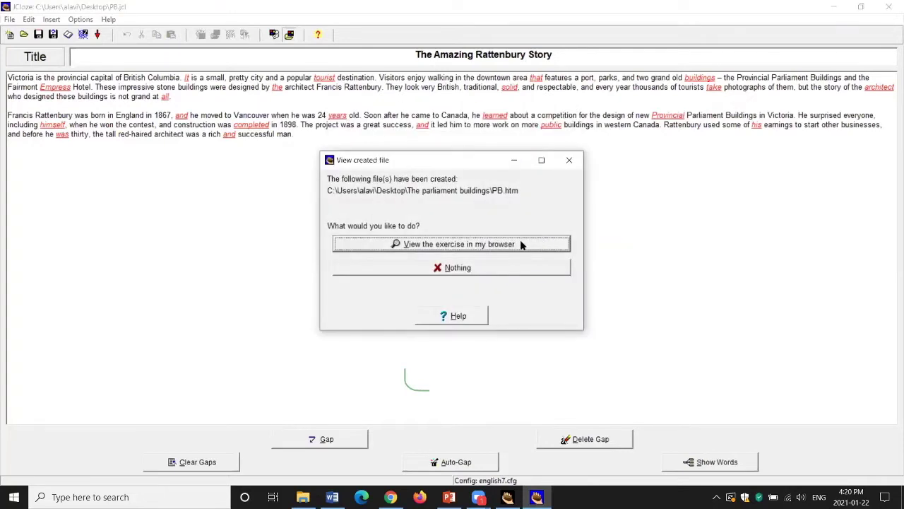
# Step: View the exported exercise in the browser and test it by checking "Victoria" as the answer to the first gap
pyautogui.click(456, 245)
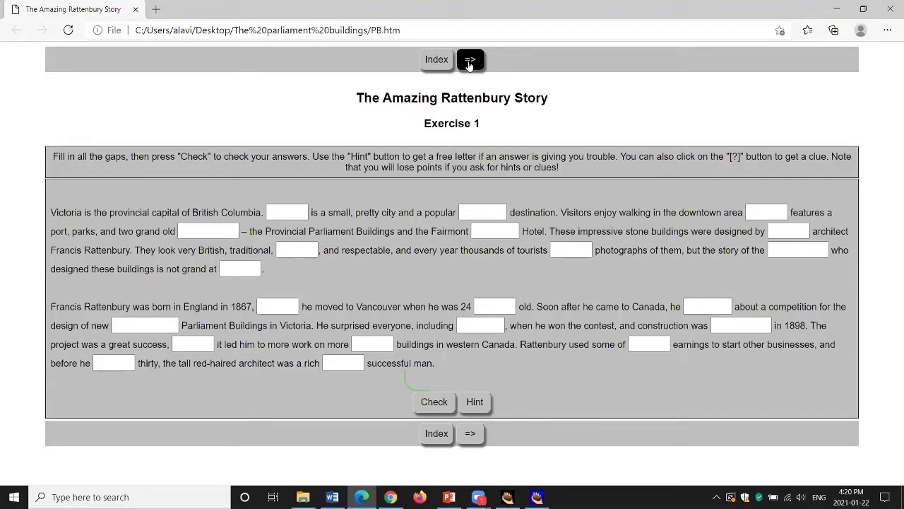
pyautogui.moveTo(481, 131); pyautogui.dragTo(423, 128)
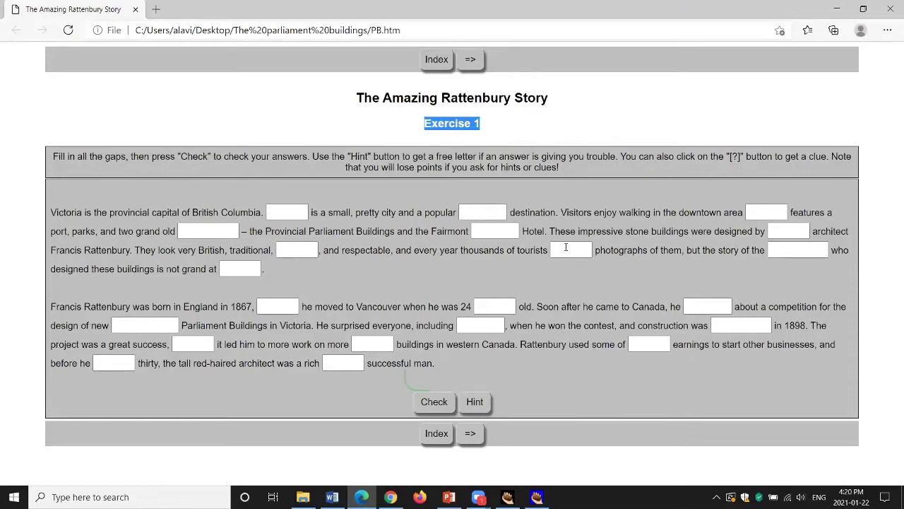
pyautogui.click(274, 211)
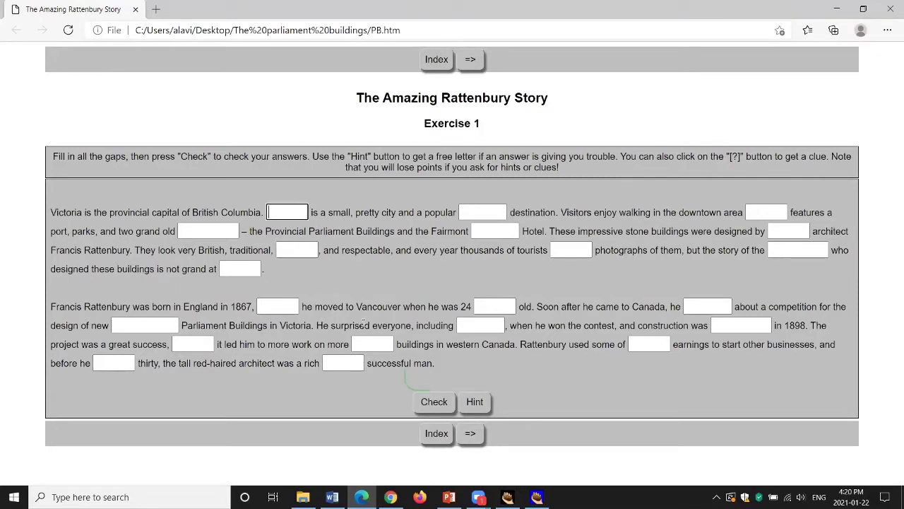
pyautogui.write('Victoria')
pyautogui.click(433, 403)
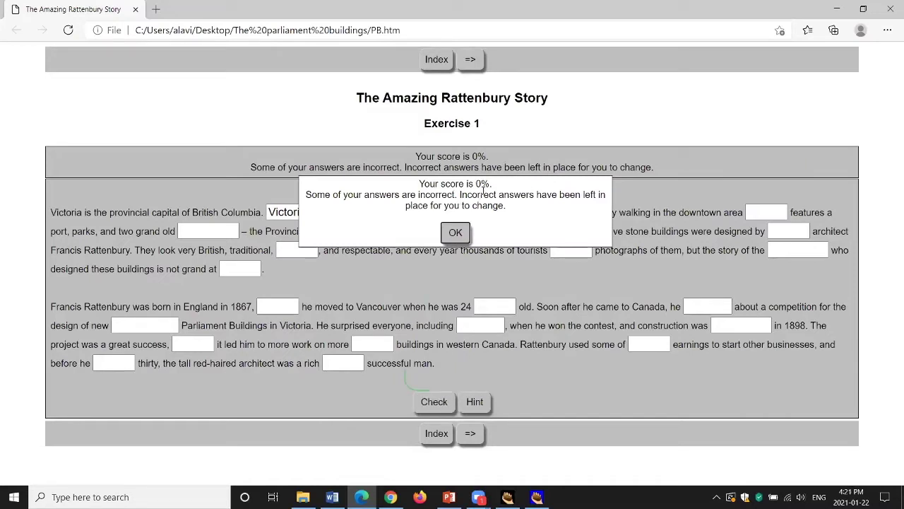
pyautogui.click(457, 233)
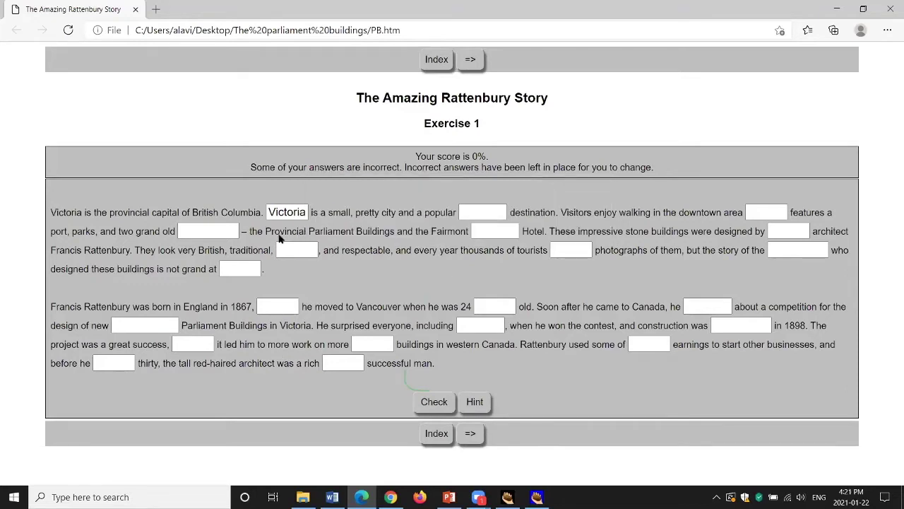
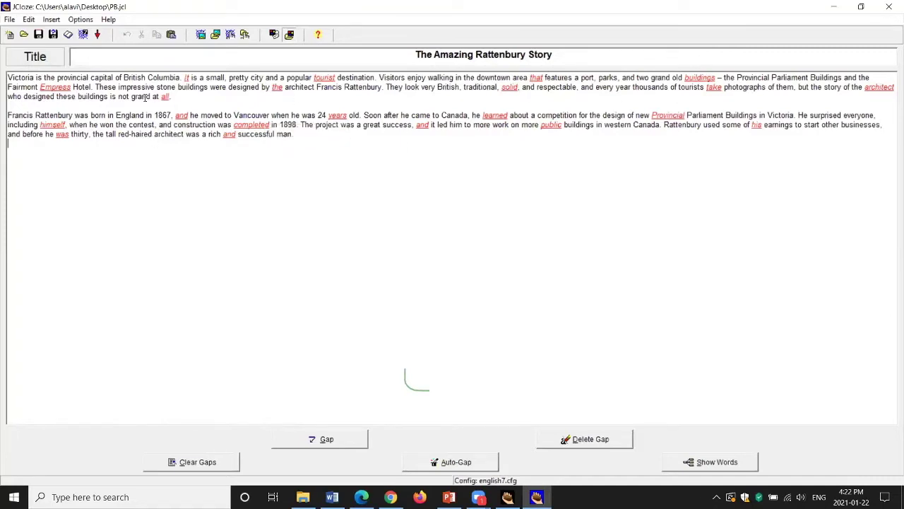
# Step: Remove all gaps from the exercise text in JCloze and restore the window to its smaller size
pyautogui.click(191, 464)
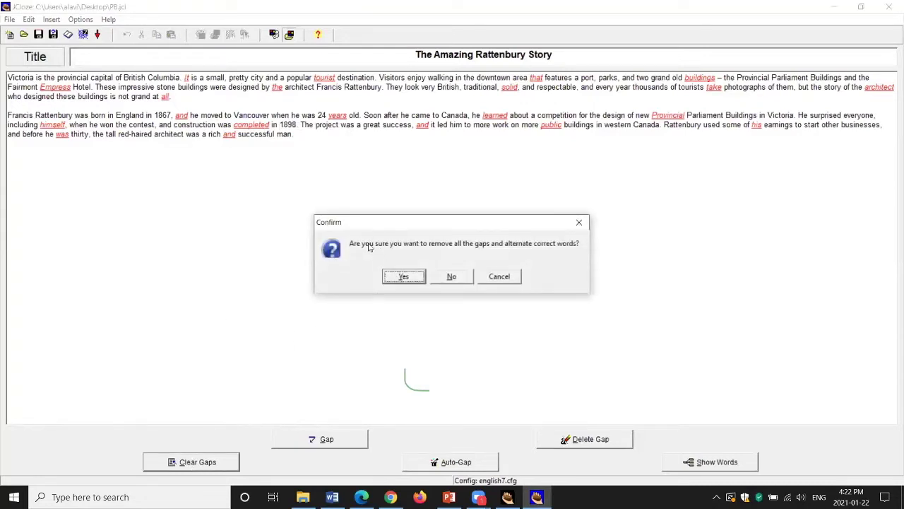
pyautogui.click(404, 276)
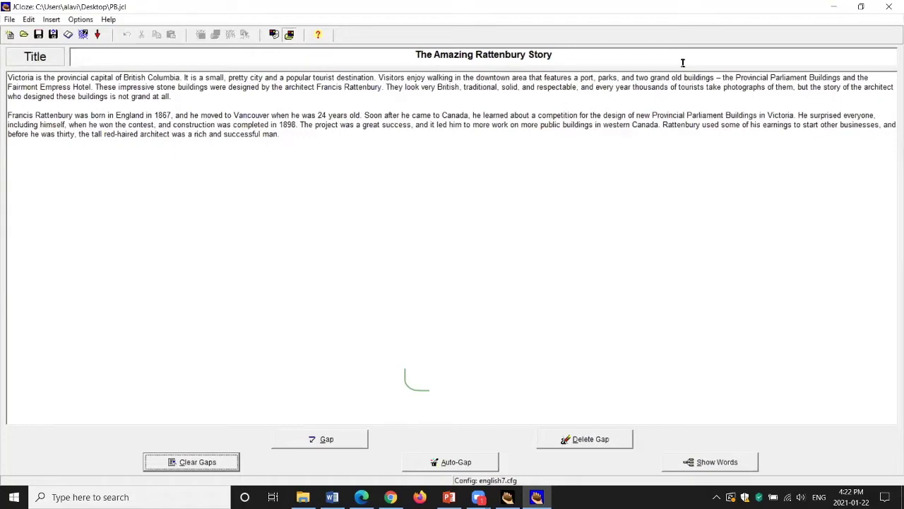
pyautogui.click(861, 6)
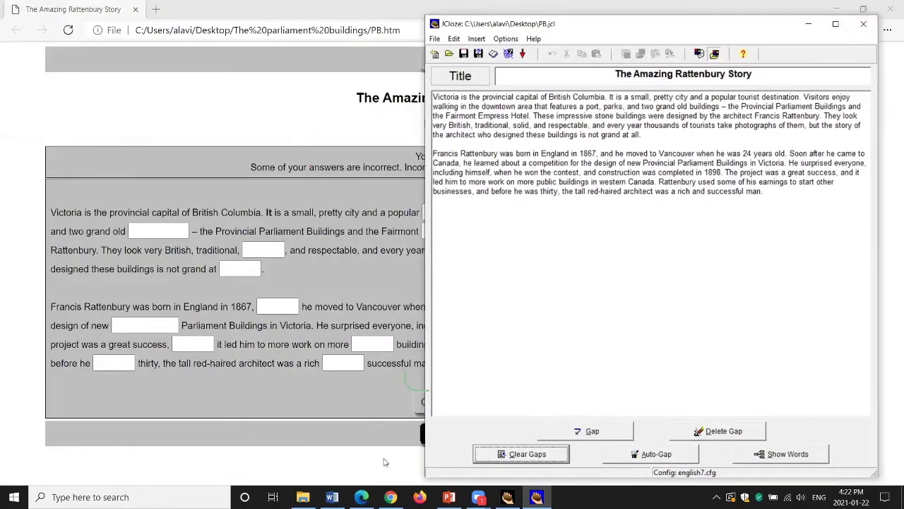
# Step: Bring up the Word document beside JCloze and show its "Target words" section with the clues
pyautogui.click(332, 497)
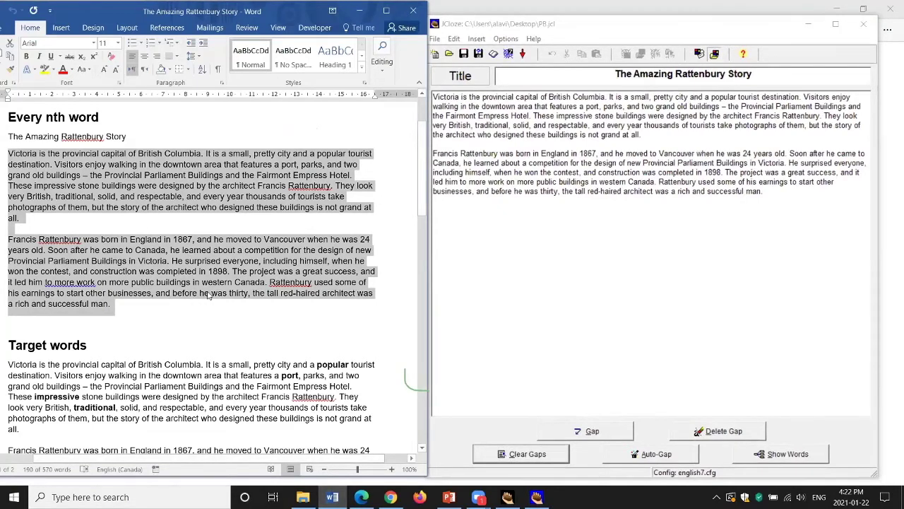
pyautogui.scroll(-5, 209, 296)
pyautogui.click(198, 220)
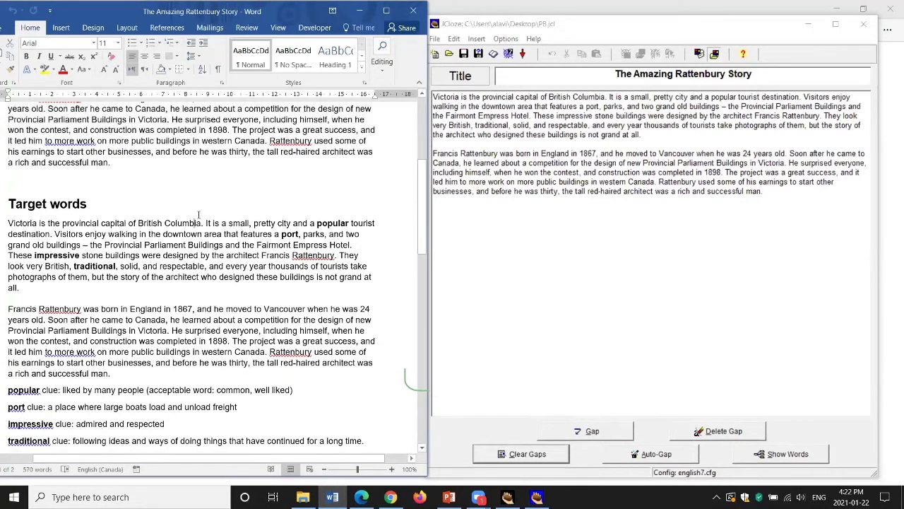
pyautogui.scroll(-2, 199, 212)
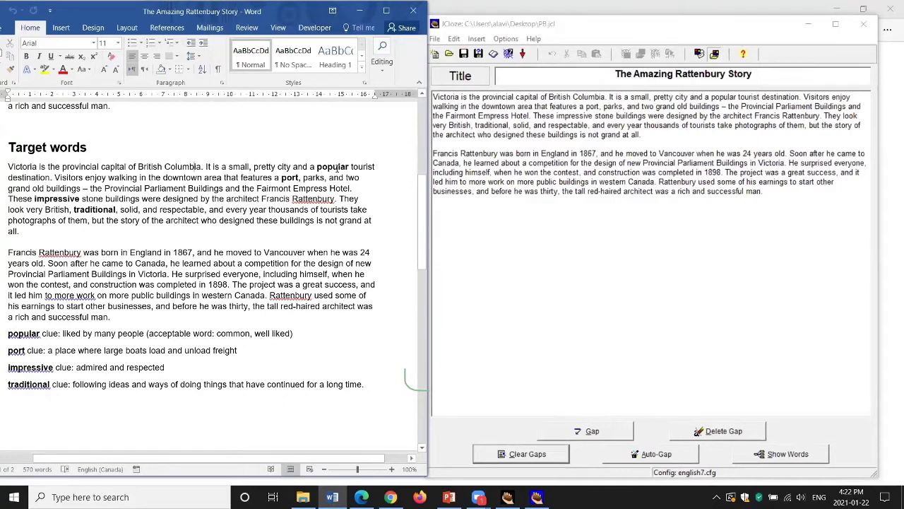
# Step: Turn "popular" in the first paragraph into a gap with the clue "liked by many people" copied from the Word document
pyautogui.doubleClick(722, 97)
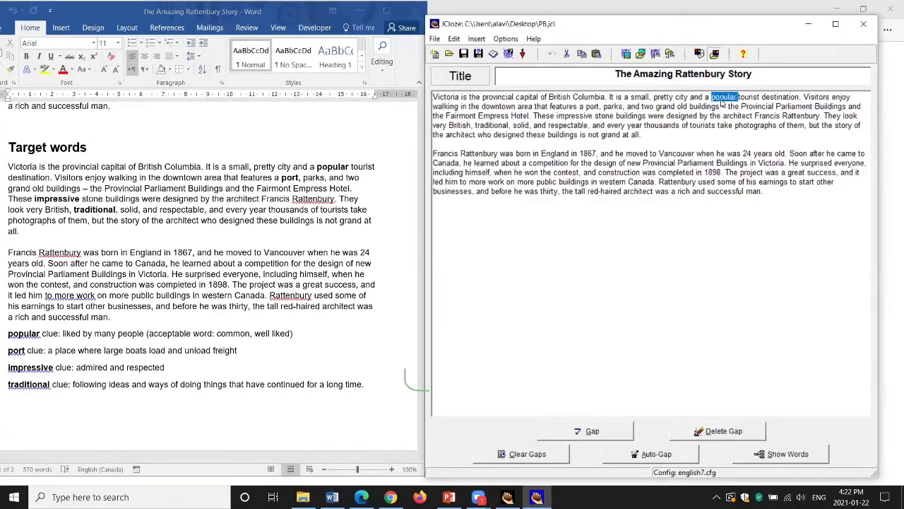
pyautogui.click(589, 433)
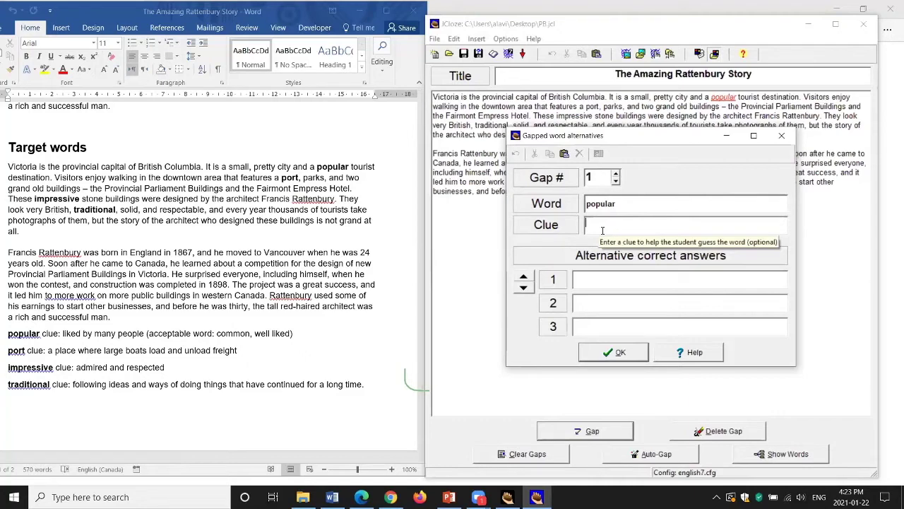
pyautogui.click(68, 337)
pyautogui.moveTo(63, 334); pyautogui.dragTo(144, 335)
pyautogui.hotkey('ctrl', 'c')
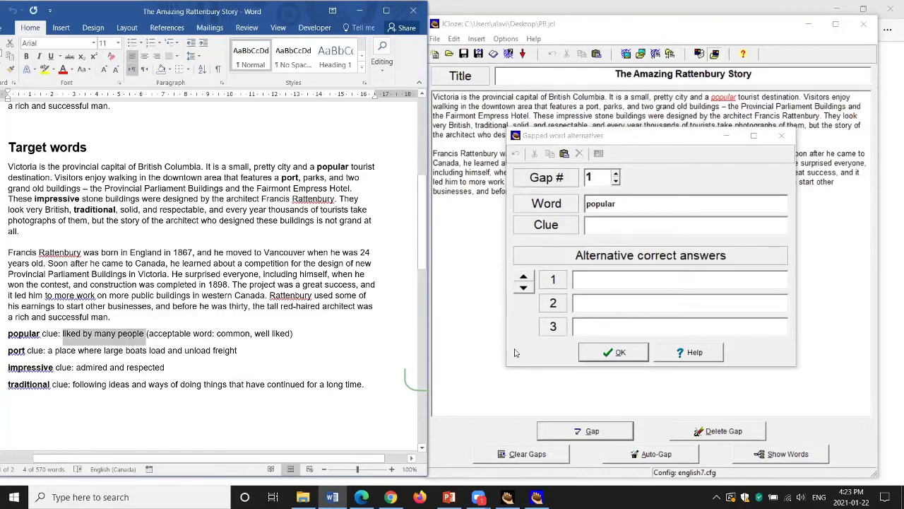
pyautogui.click(600, 226)
pyautogui.hotkey('ctrl', 'v')
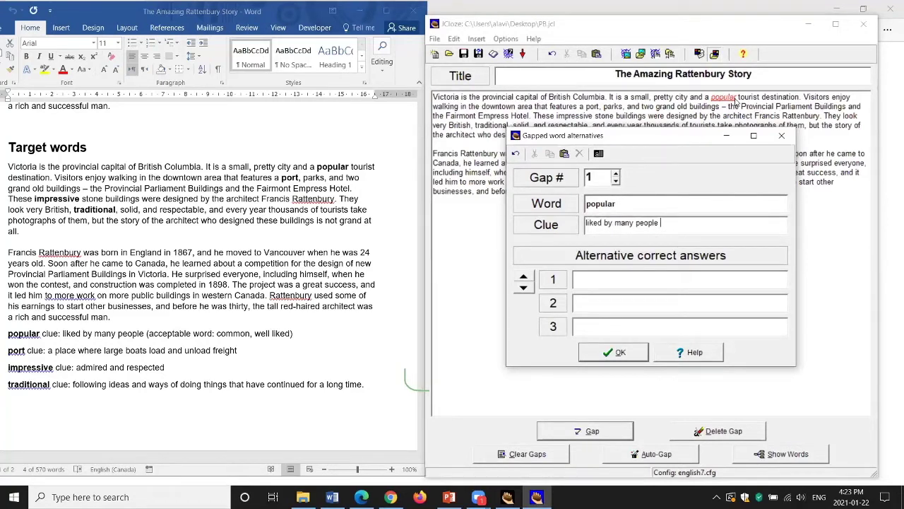
# Step: Add "famous", "well known" and "common" as alternative correct answers for the "popular" gap and accept the gap's settings
pyautogui.click(623, 279)
pyautogui.write('famous')
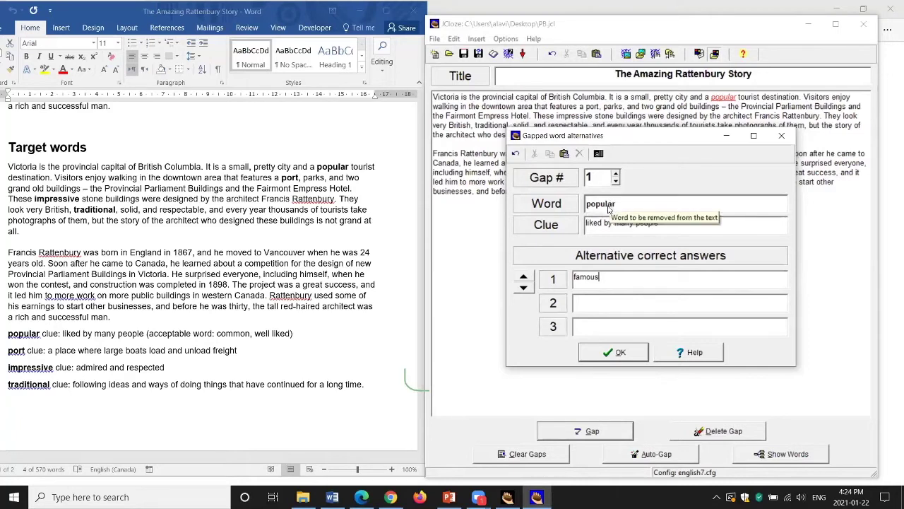
pyautogui.click(591, 302)
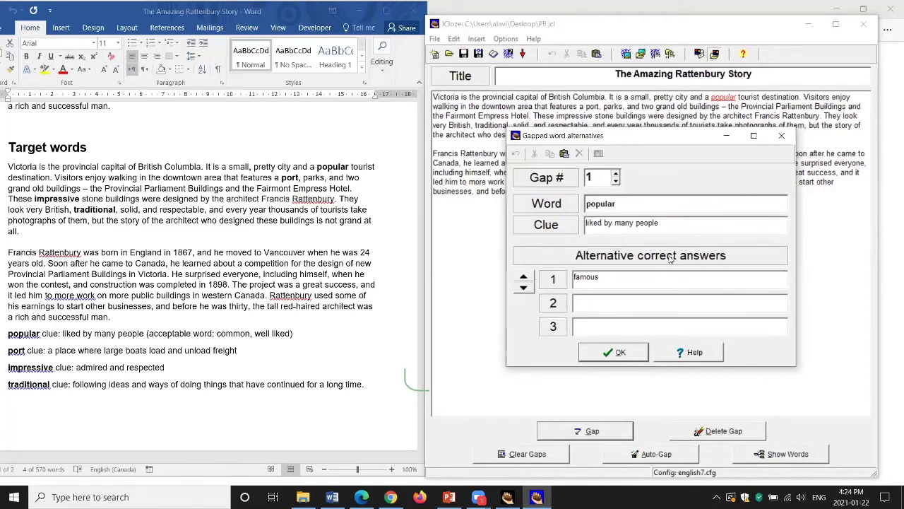
pyautogui.write('well known')
pyautogui.click(627, 323)
pyautogui.write('comon')
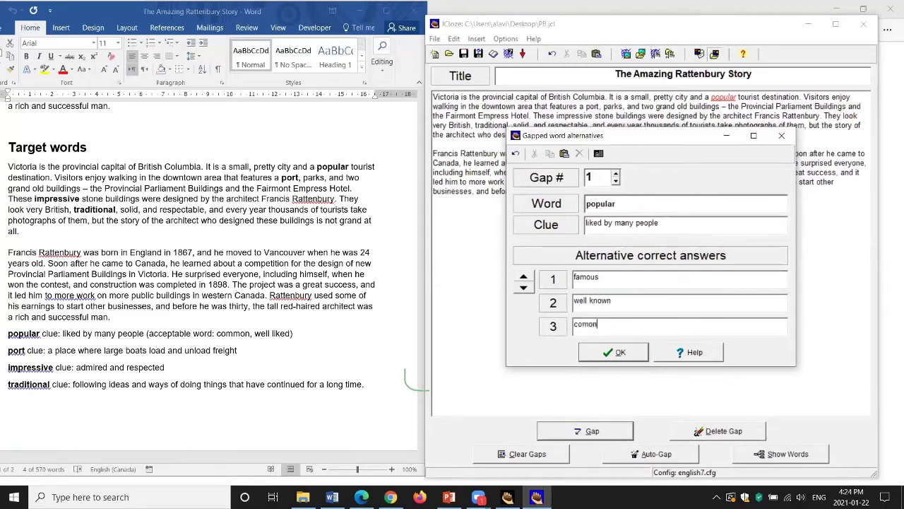
pyautogui.click(590, 323)
pyautogui.write('m')
pyautogui.click(524, 279)
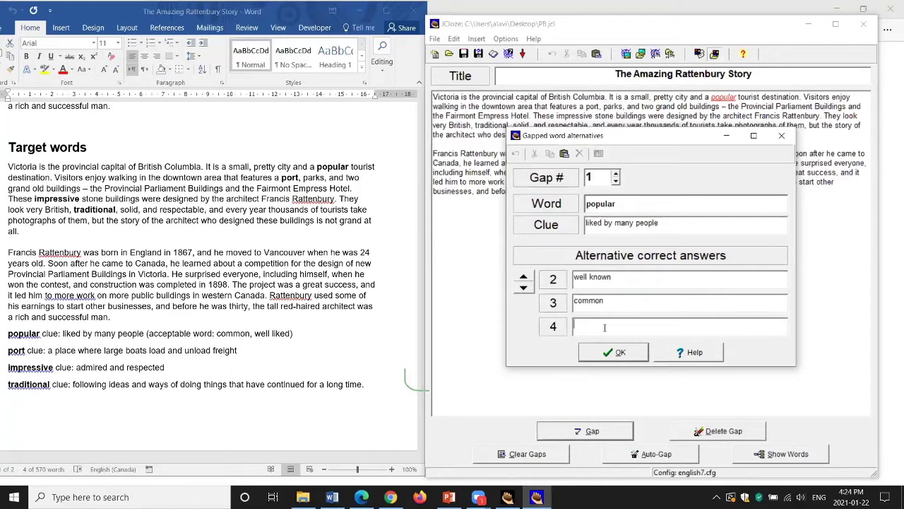
pyautogui.click(524, 278)
pyautogui.moveTo(526, 280); pyautogui.dragTo(525, 279)
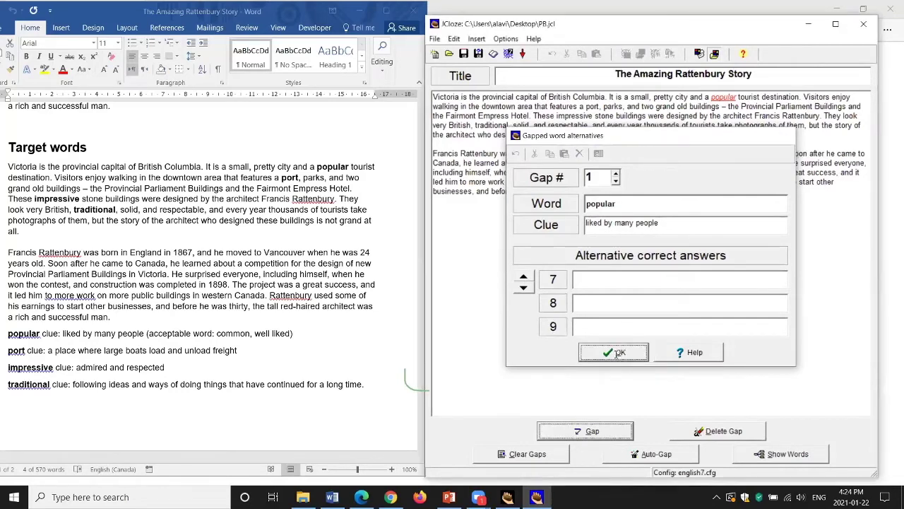
pyautogui.click(618, 355)
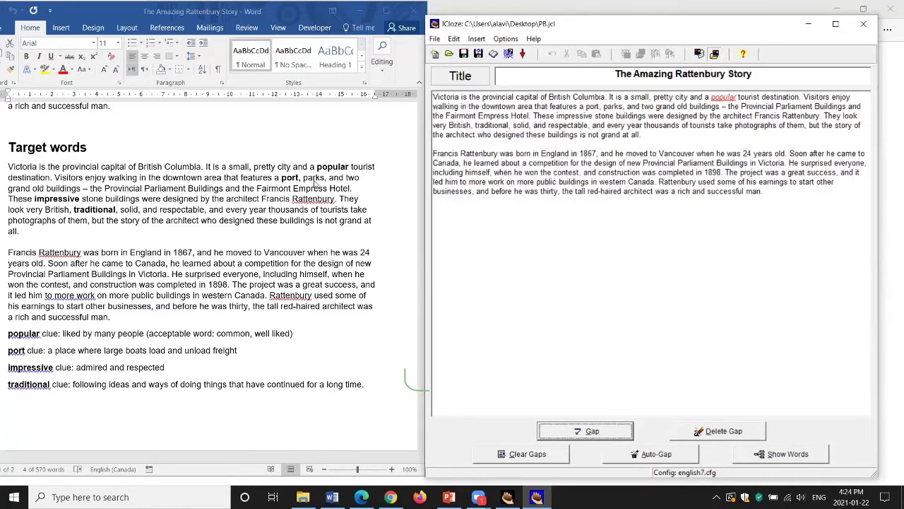
# Step: Turn "port" into a gap with the clue "a place where large boats load and unload freight" copied from the Word document
pyautogui.doubleClick(592, 105)
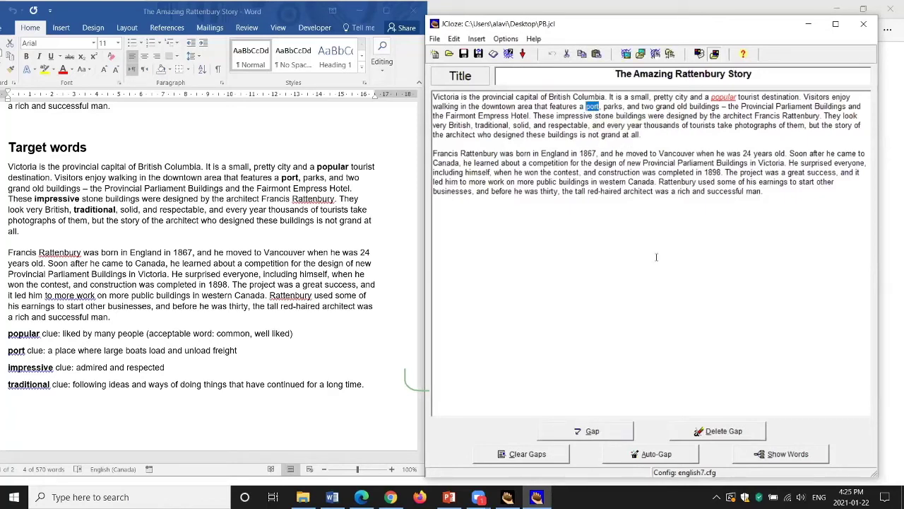
pyautogui.click(585, 431)
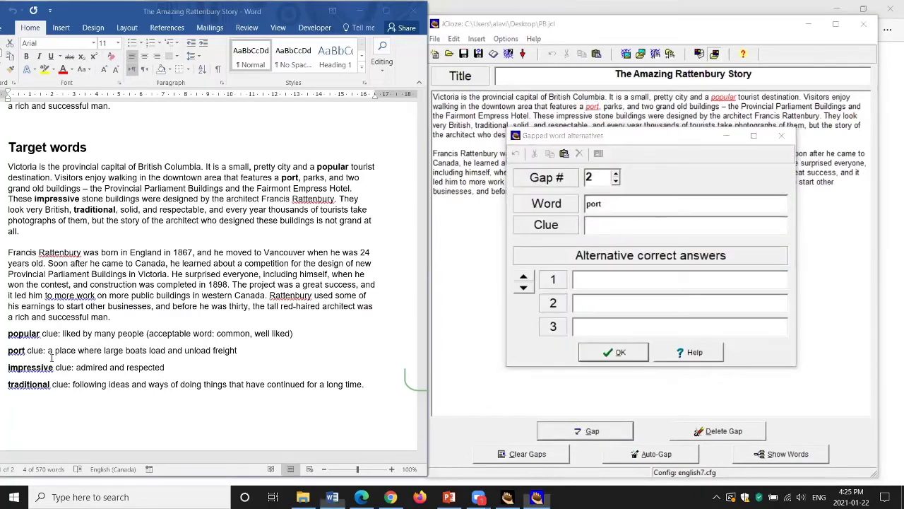
pyautogui.moveTo(48, 350); pyautogui.dragTo(246, 351)
pyautogui.hotkey('ctrl', 'c')
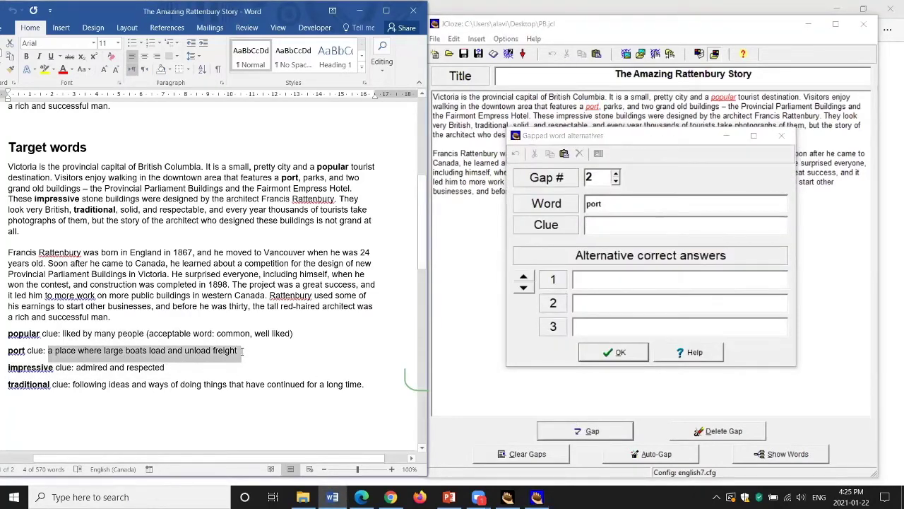
pyautogui.click(642, 224)
pyautogui.hotkey('ctrl', 'v')
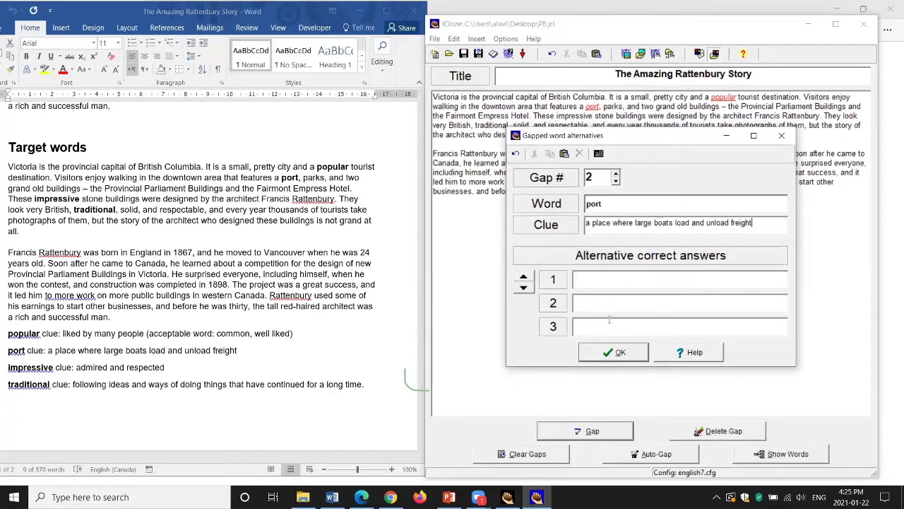
pyautogui.click(617, 351)
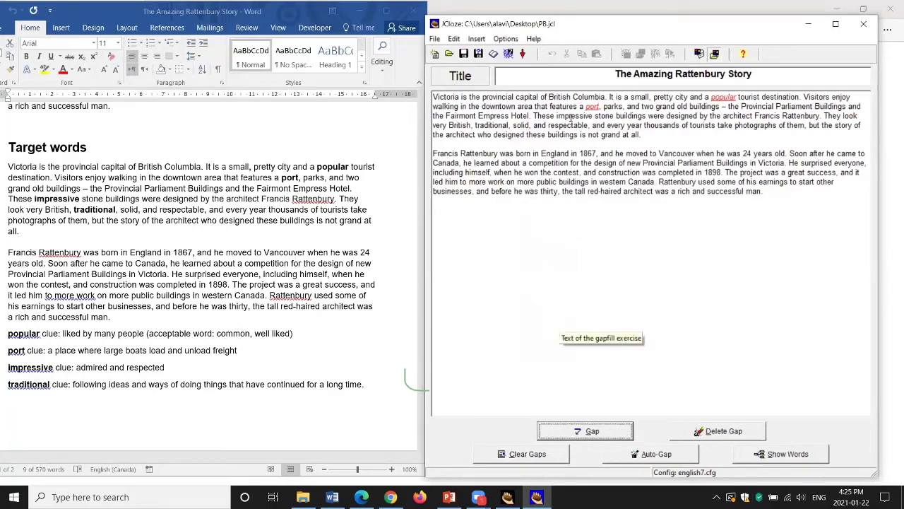
# Step: Turn "impressive" into a gap with the clue "admired and respected" copied from the Word document
pyautogui.doubleClick(572, 117)
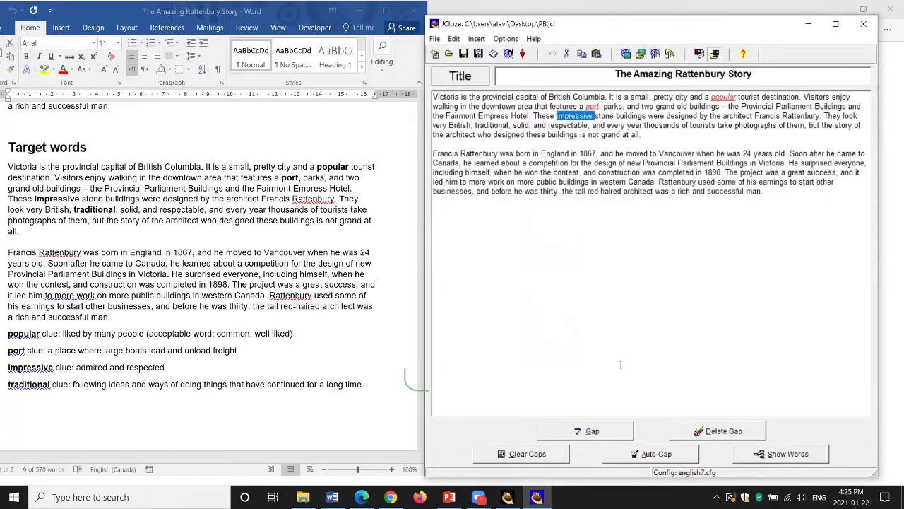
pyautogui.click(589, 430)
pyautogui.click(116, 375)
pyautogui.moveTo(76, 367); pyautogui.dragTo(172, 374)
pyautogui.hotkey('ctrl', 'c')
pyautogui.click(607, 224)
pyautogui.hotkey('ctrl', 'v')
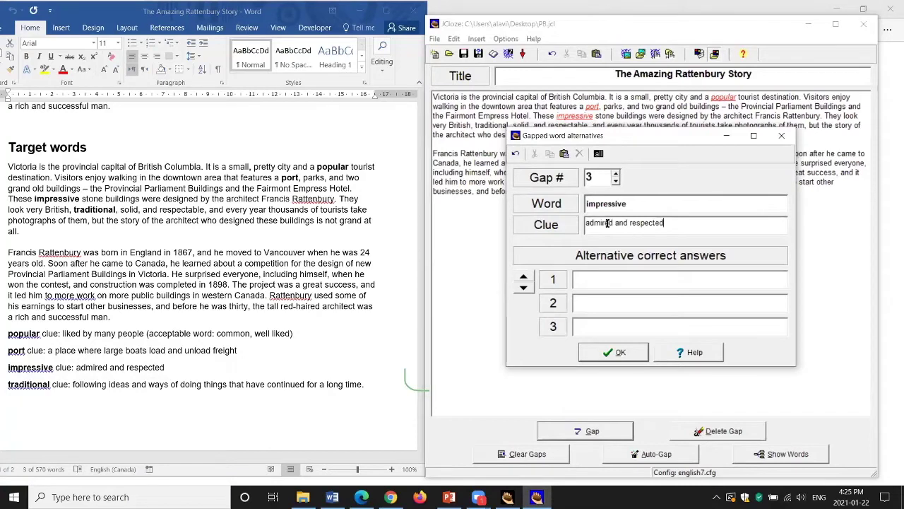
pyautogui.click(619, 353)
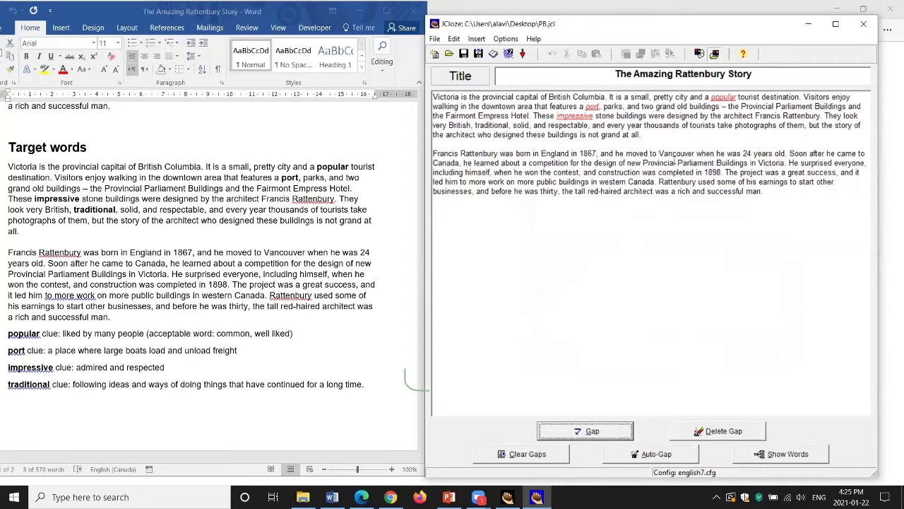
# Step: Turn "traditional" into a gap with the clue "following ideas and ways of doing things that have continued for a long time" from the Word document
pyautogui.doubleClick(498, 127)
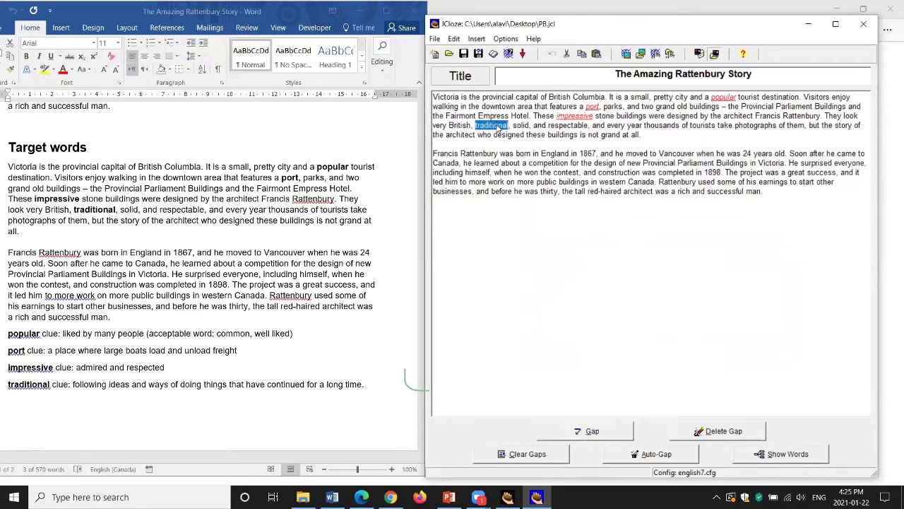
pyautogui.click(600, 436)
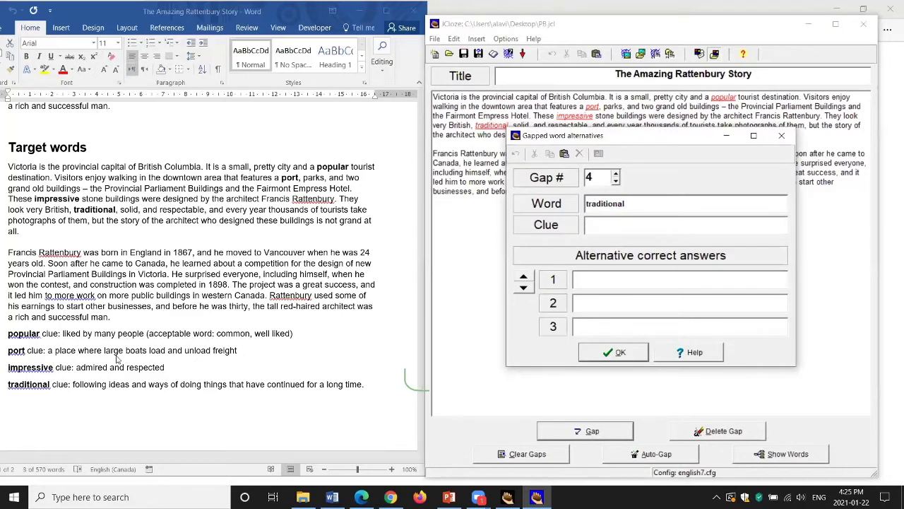
pyautogui.moveTo(76, 367); pyautogui.dragTo(165, 367)
pyautogui.moveTo(74, 384); pyautogui.dragTo(362, 386)
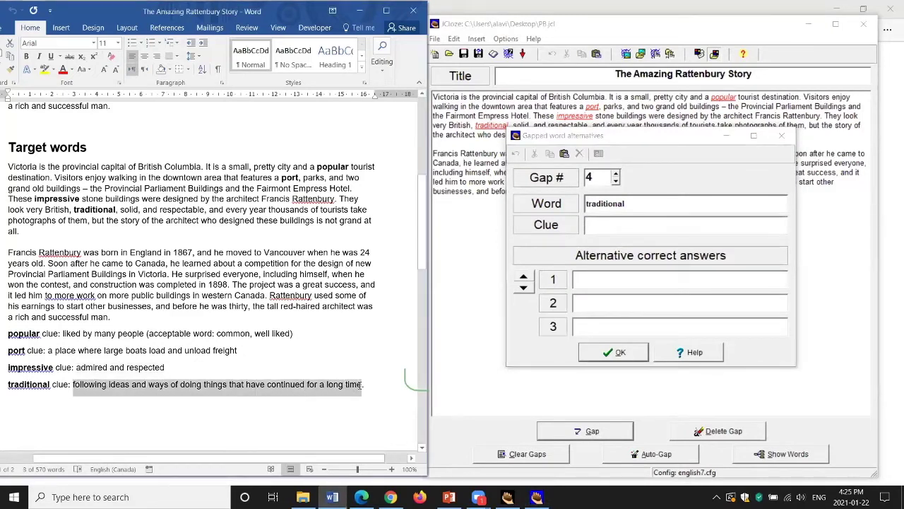
pyautogui.click(636, 225)
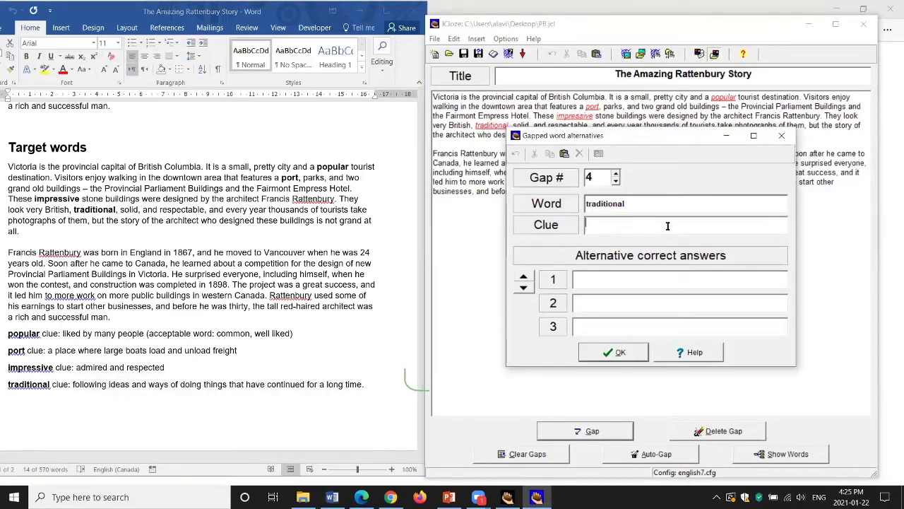
pyautogui.hotkey('ctrl', 'v')
pyautogui.click(613, 352)
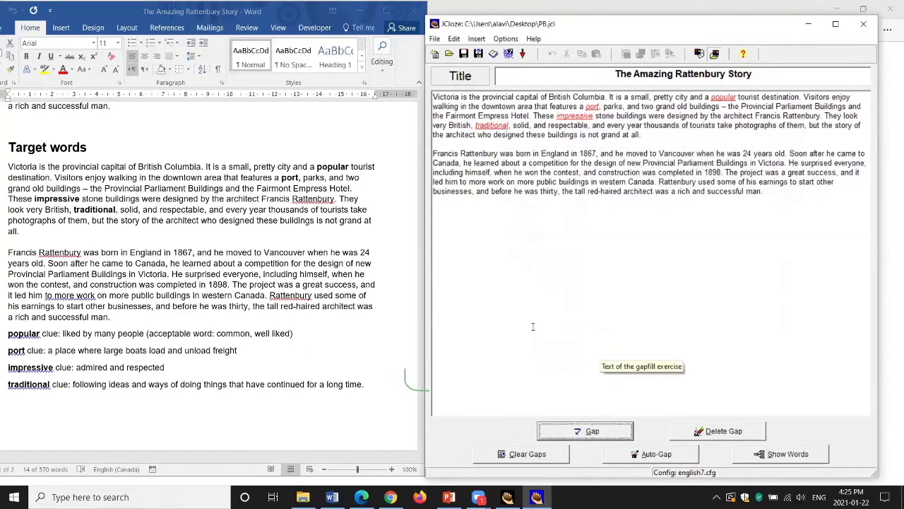
# Step: Maximize JCloze and export the exercise over the existing PB.htm in "The parliament buildings", opening it in the browser
pyautogui.click(835, 23)
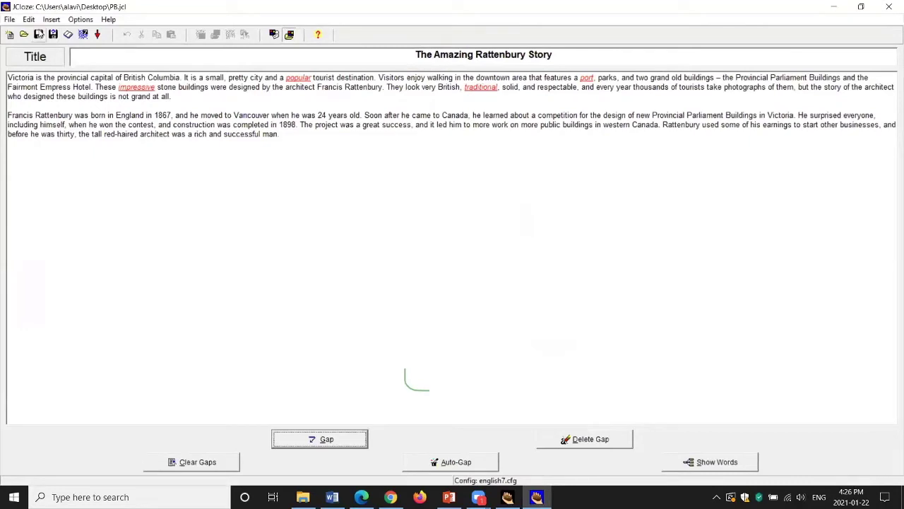
pyautogui.click(83, 34)
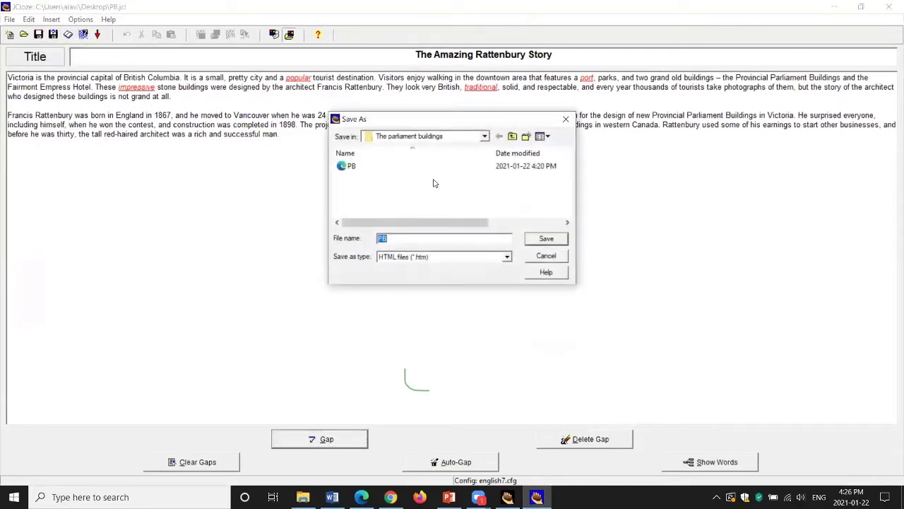
pyautogui.click(542, 240)
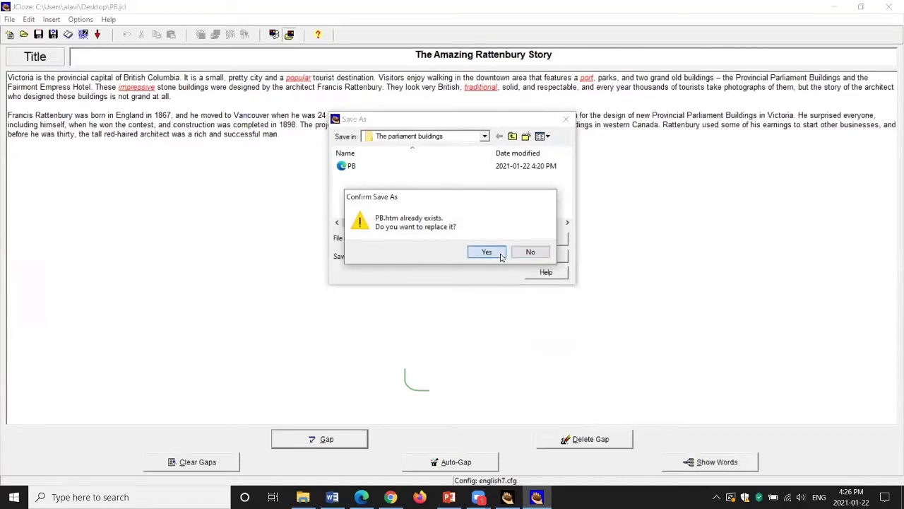
pyautogui.click(501, 256)
pyautogui.click(501, 245)
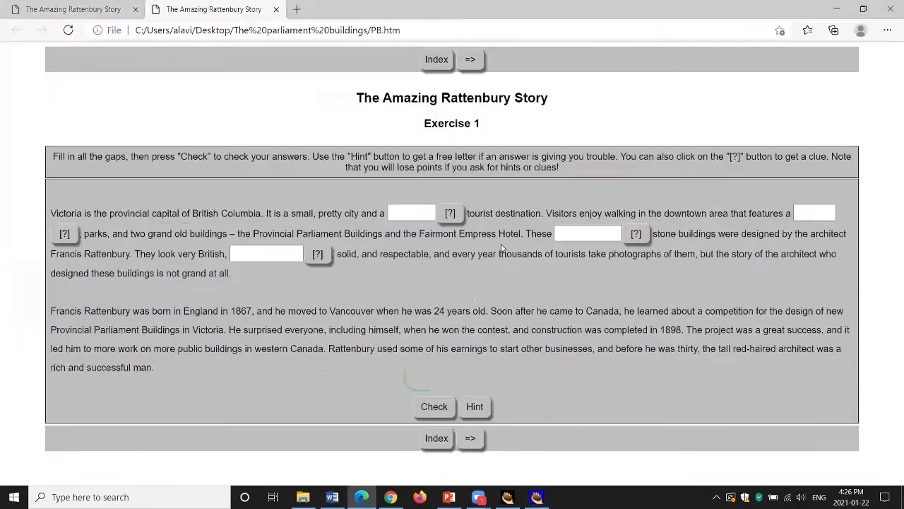
# Step: Compare the new exercise page with the earlier version, and test the clue and a letter hint for its first gap
pyautogui.click(103, 11)
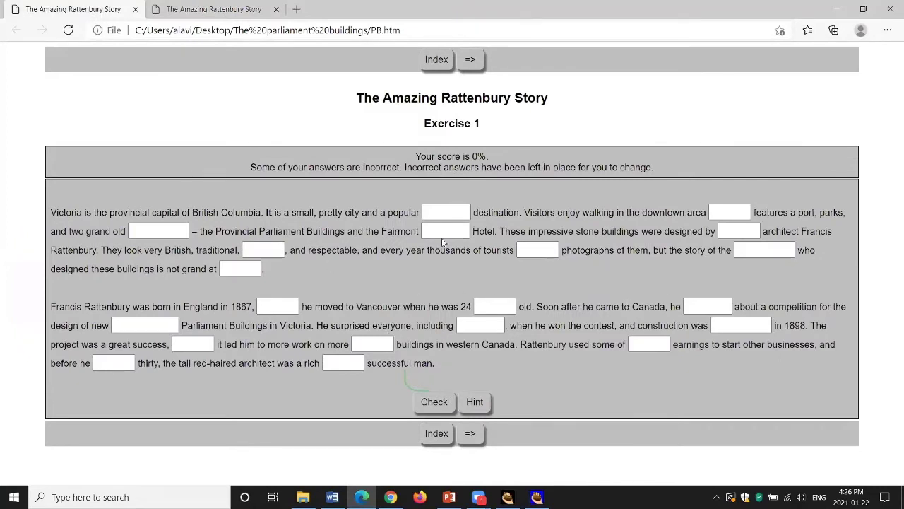
pyautogui.click(164, 14)
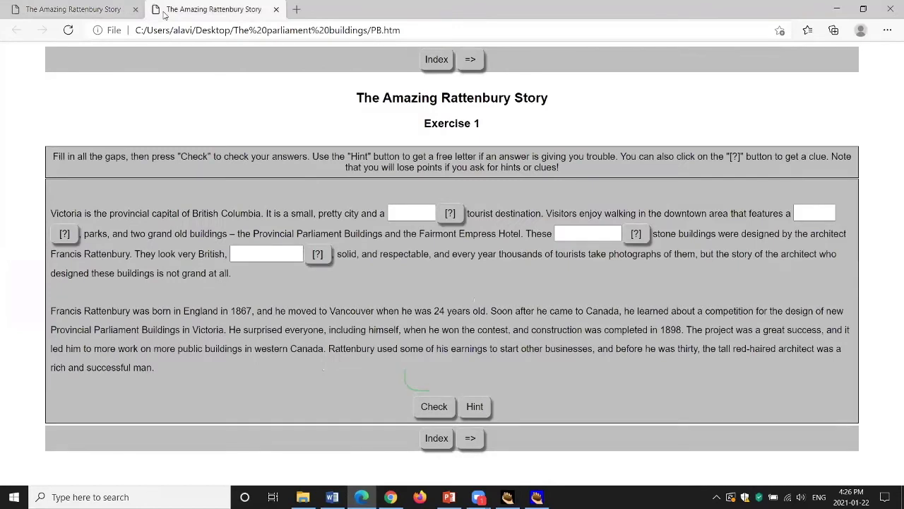
pyautogui.click(452, 215)
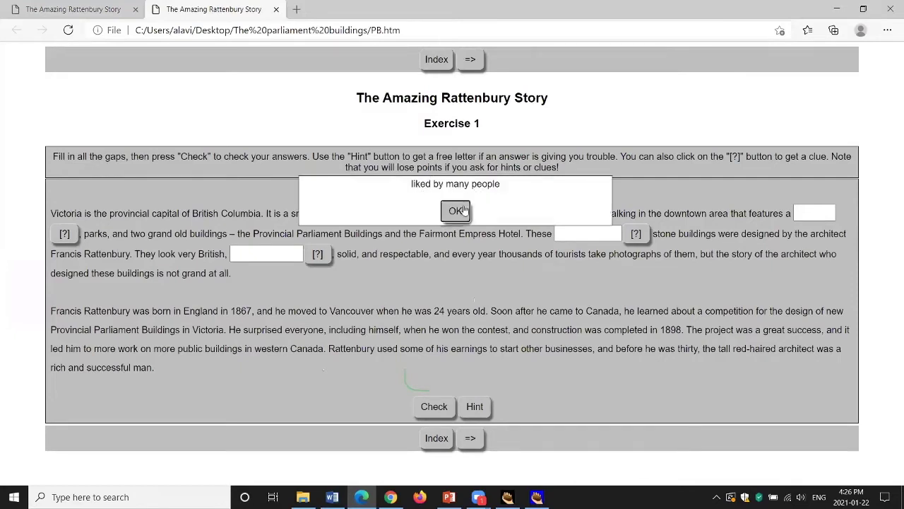
pyautogui.click(456, 210)
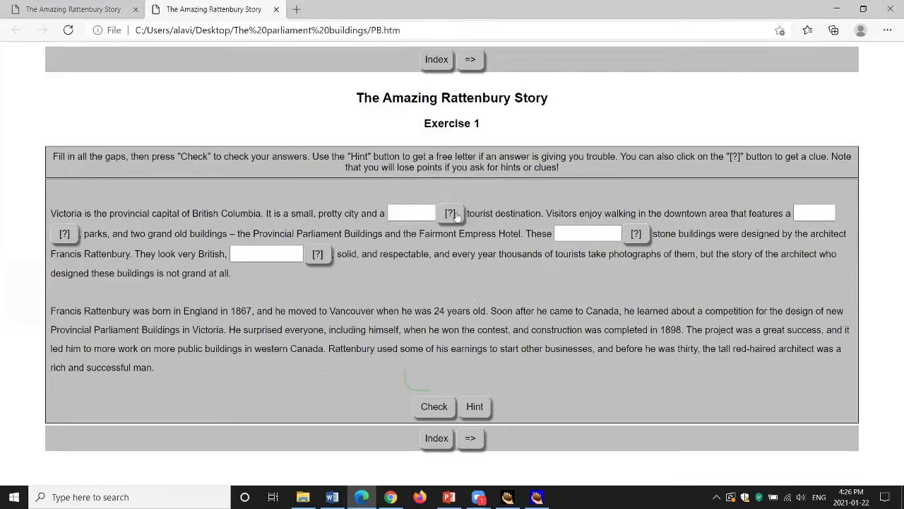
pyautogui.click(471, 407)
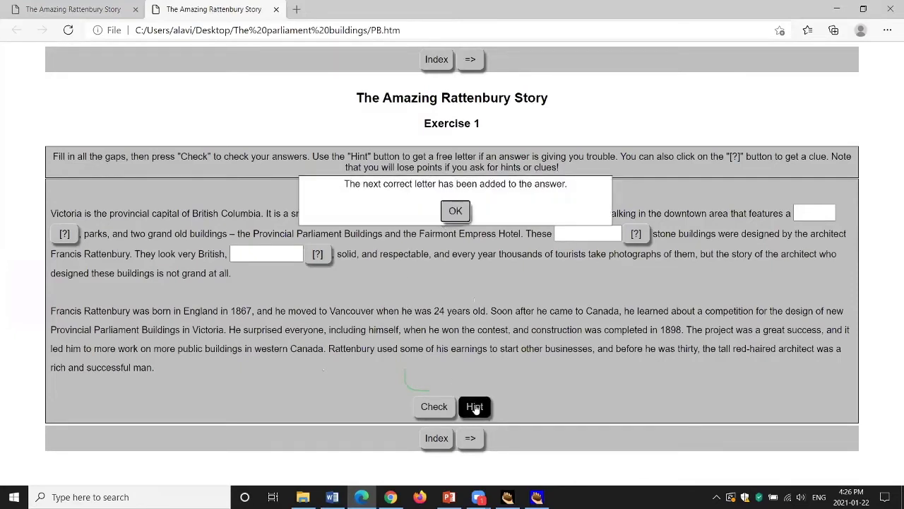
pyautogui.click(455, 210)
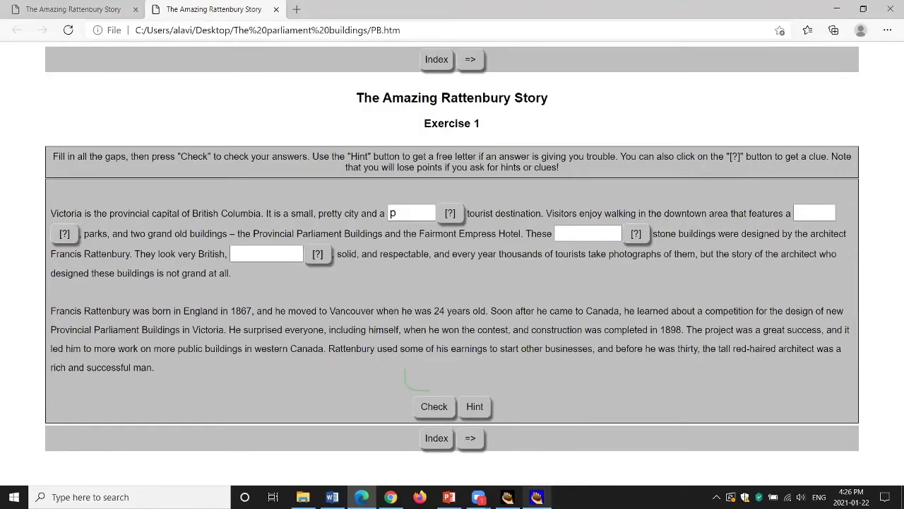
# Step: Return to JCloze and add blank lines above the first paragraph of the gap-fill text
pyautogui.click(537, 497)
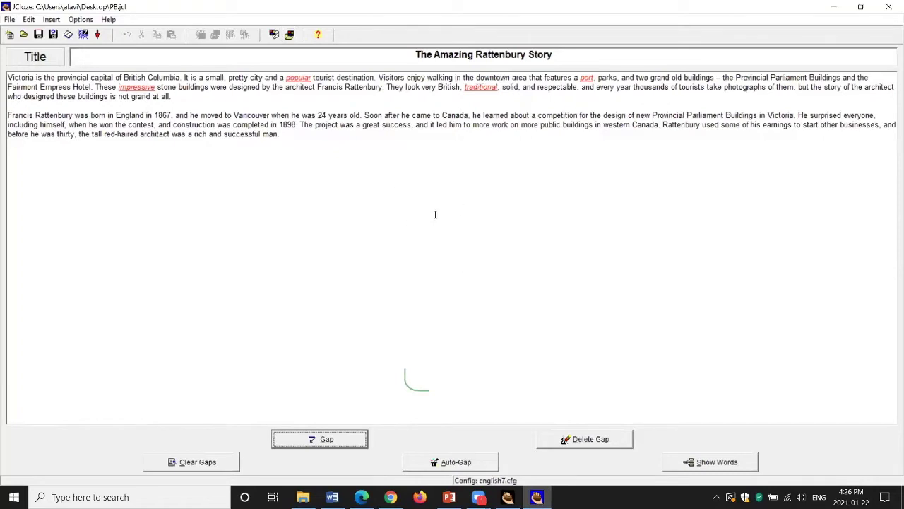
pyautogui.click(9, 78)
pyautogui.press('Return')
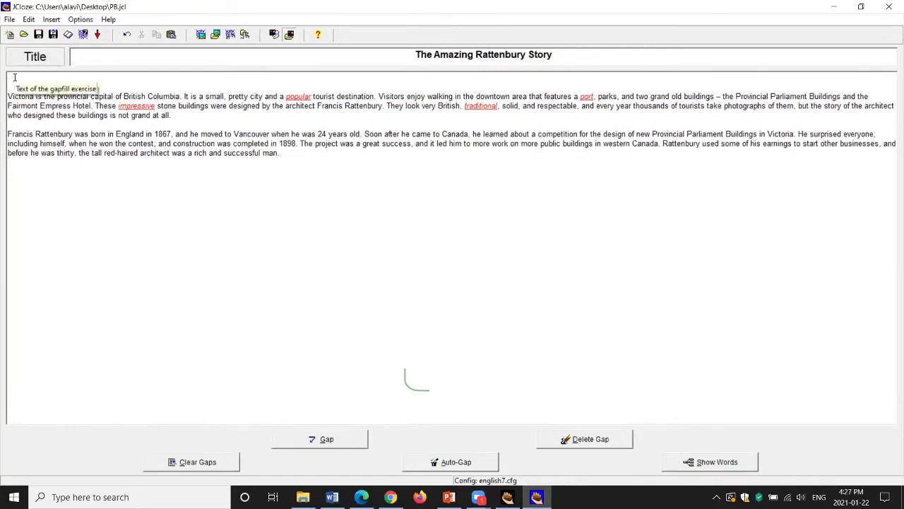
pyautogui.press('Return')
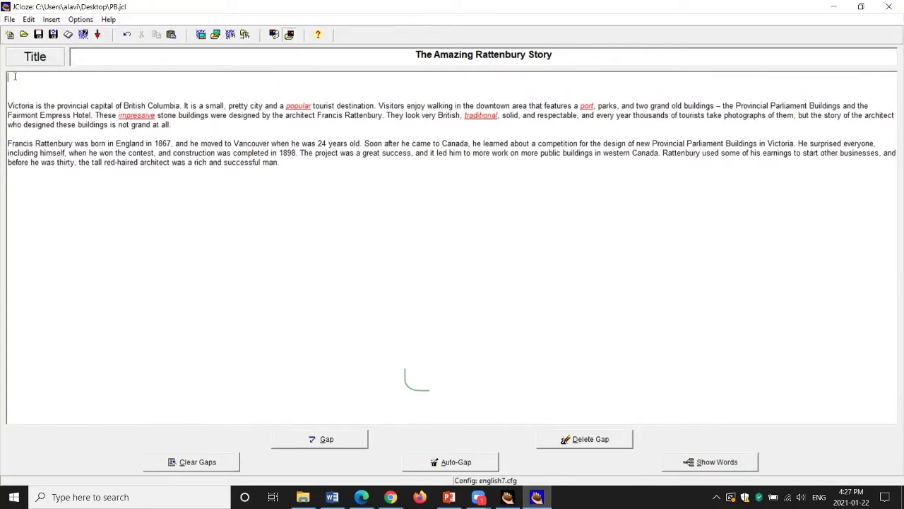
pyautogui.press('Return')
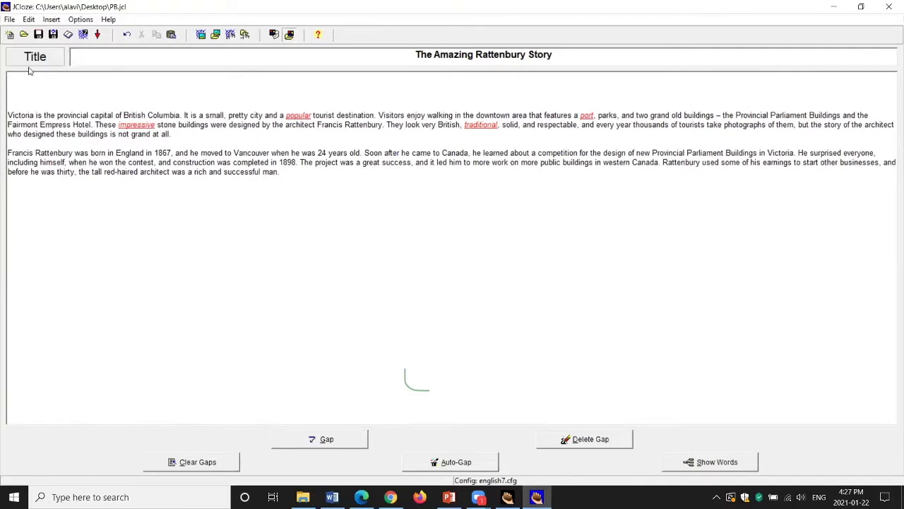
# Step: Insert the local picture british-columbia-2681418_640.jpg from "The parliament buildings" folder above the text, with centre alignment
pyautogui.click(50, 20)
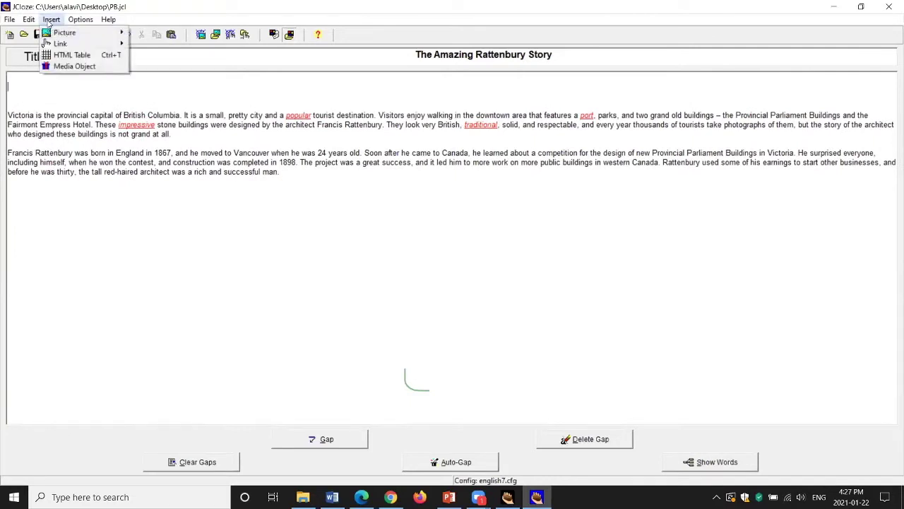
pyautogui.moveTo(60, 33)
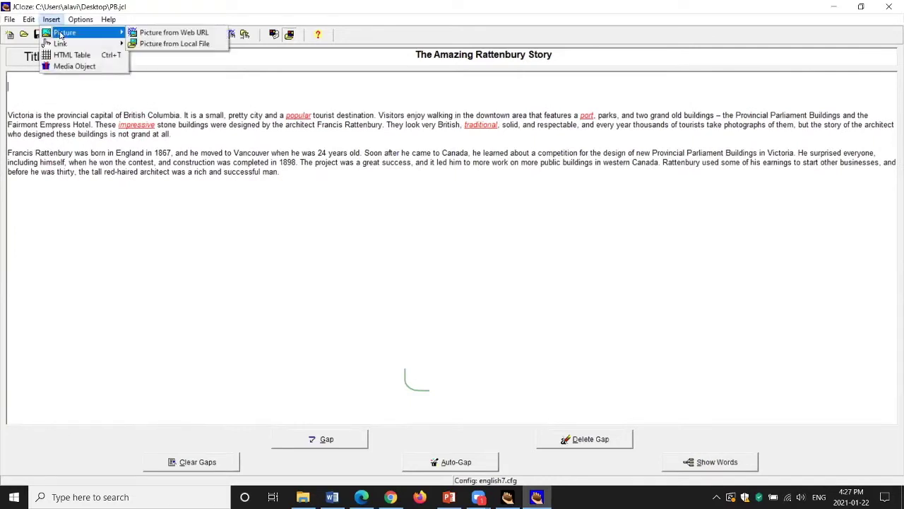
pyautogui.click(161, 44)
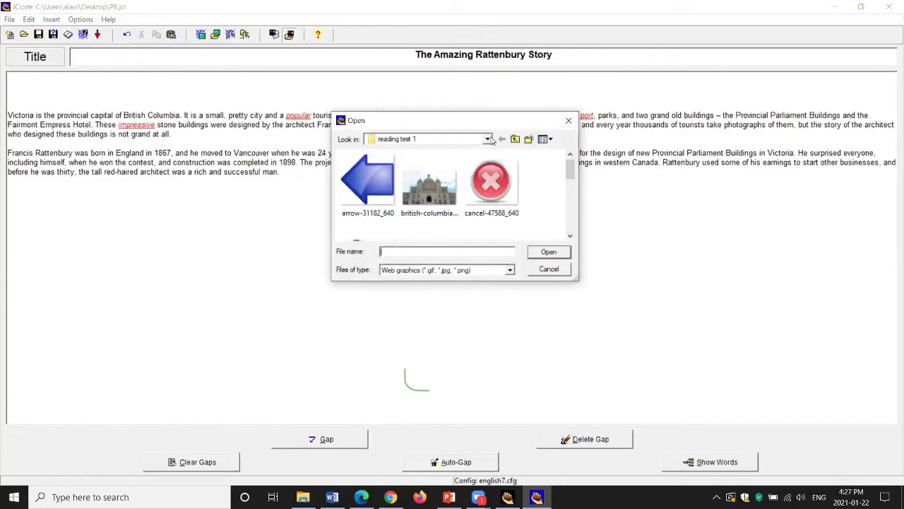
pyautogui.click(487, 139)
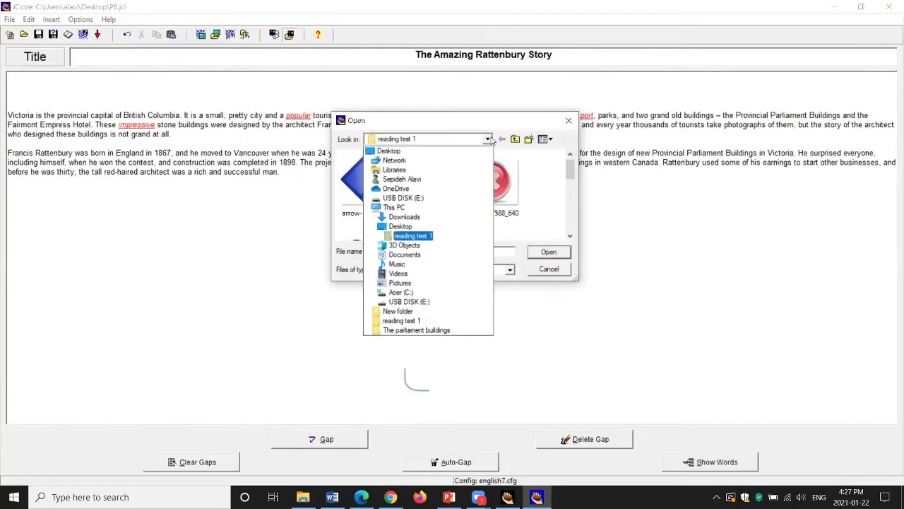
pyautogui.click(411, 329)
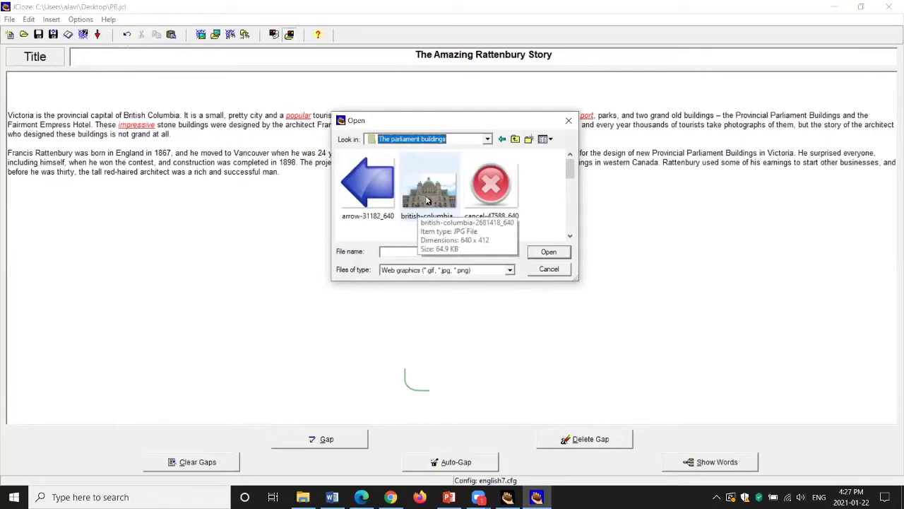
pyautogui.click(427, 202)
pyautogui.click(542, 252)
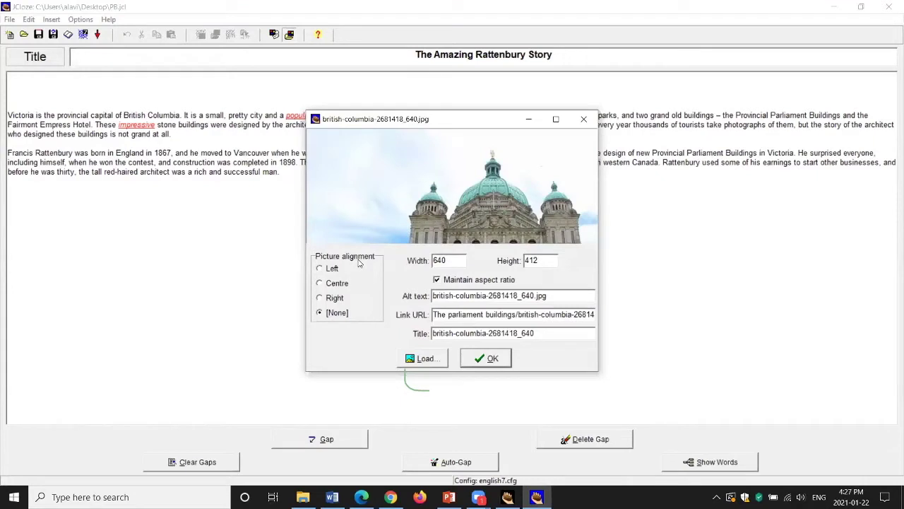
pyautogui.click(321, 284)
pyautogui.click(487, 358)
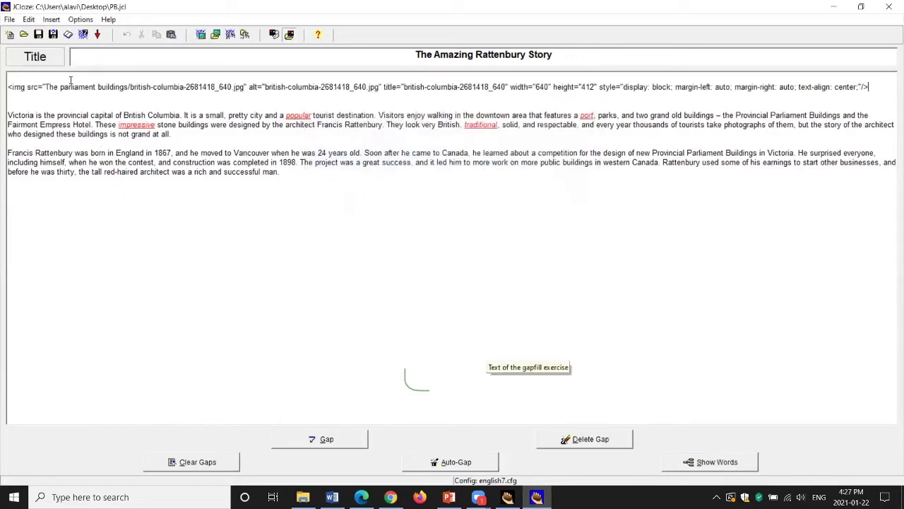
# Step: Save the PB project in "The parliament buildings" and export it over the existing PB.htm there, viewing the exercise in the browser
pyautogui.click(39, 34)
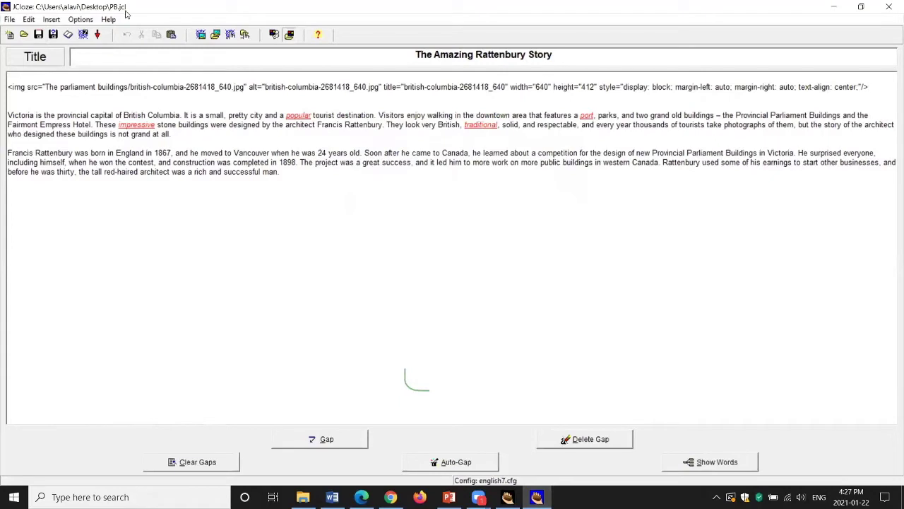
pyautogui.click(83, 35)
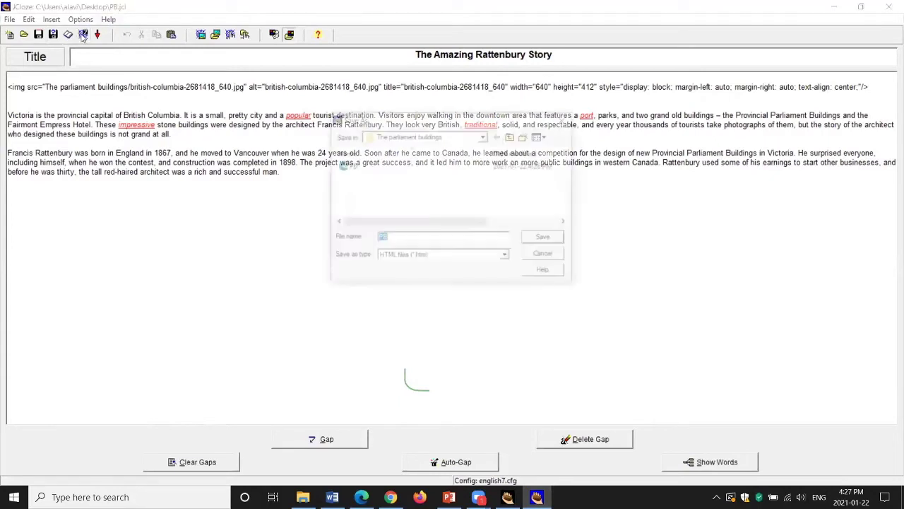
pyautogui.click(543, 239)
pyautogui.click(475, 256)
pyautogui.click(84, 35)
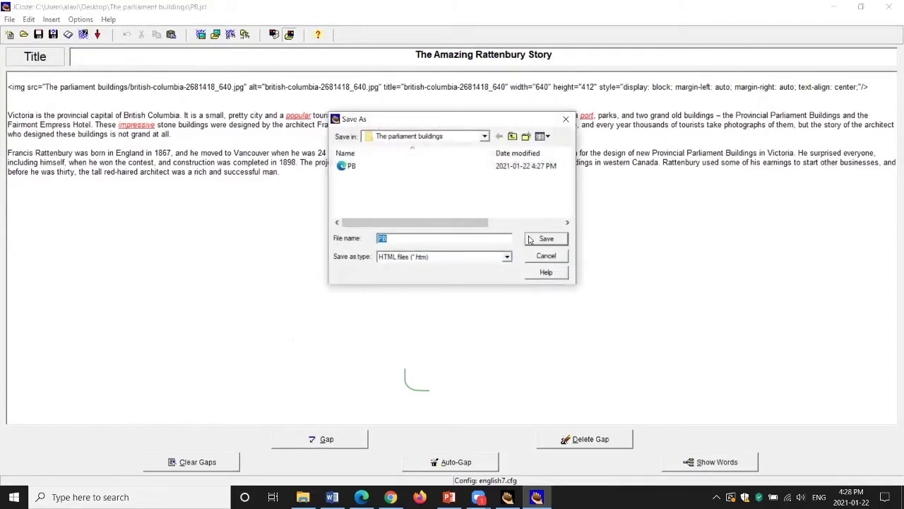
pyautogui.click(546, 239)
pyautogui.click(494, 250)
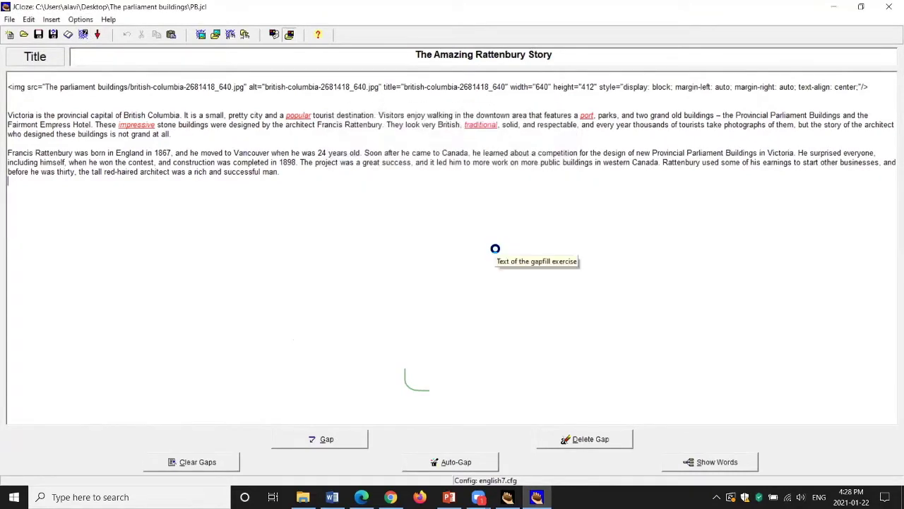
pyautogui.click(470, 244)
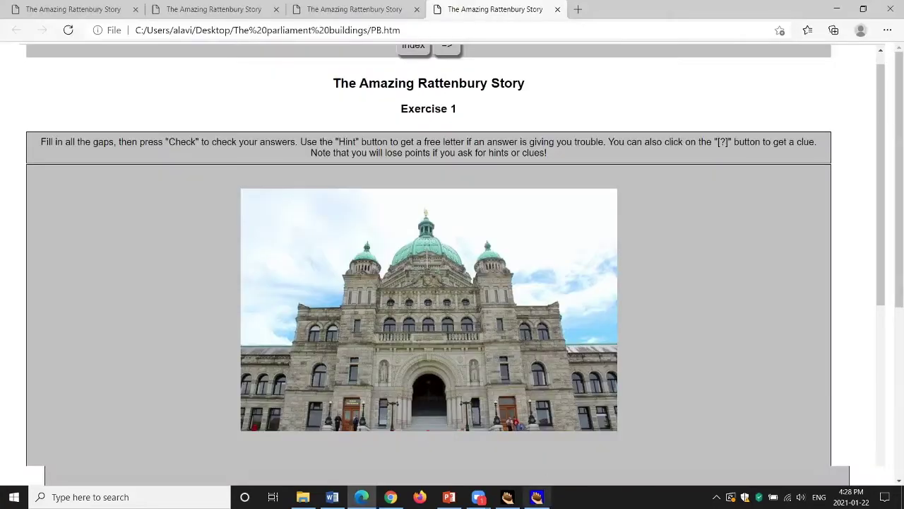
# Step: Go back to JCloze and delete the picture code above the text
pyautogui.hotkey('alt', 'Tab')
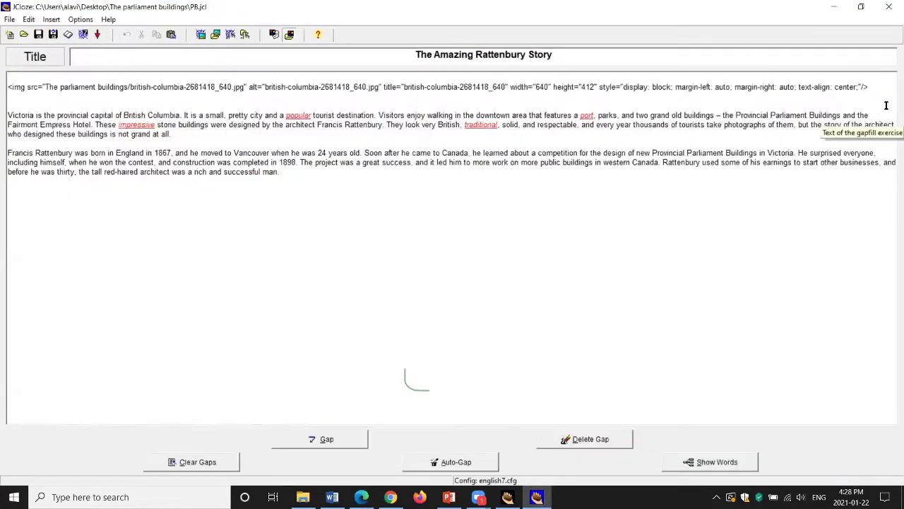
pyautogui.moveTo(875, 87); pyautogui.dragTo(7, 86)
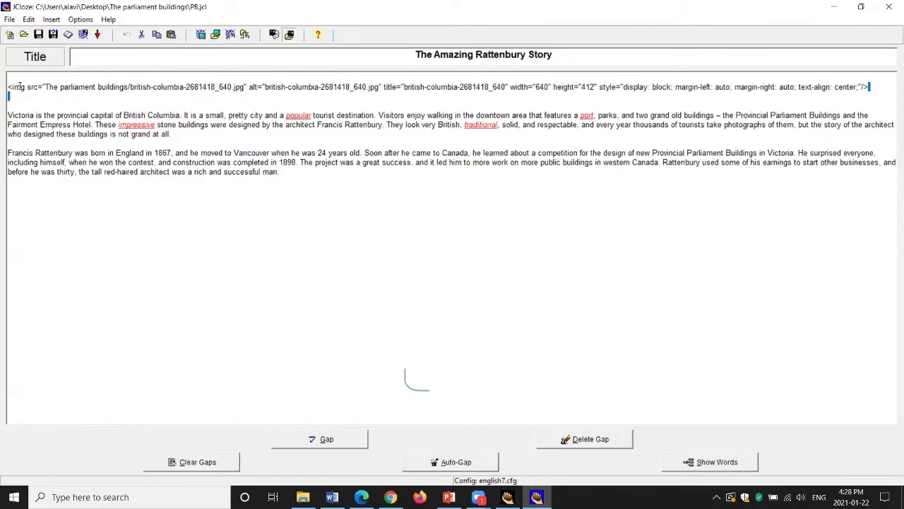
pyautogui.press('Delete')
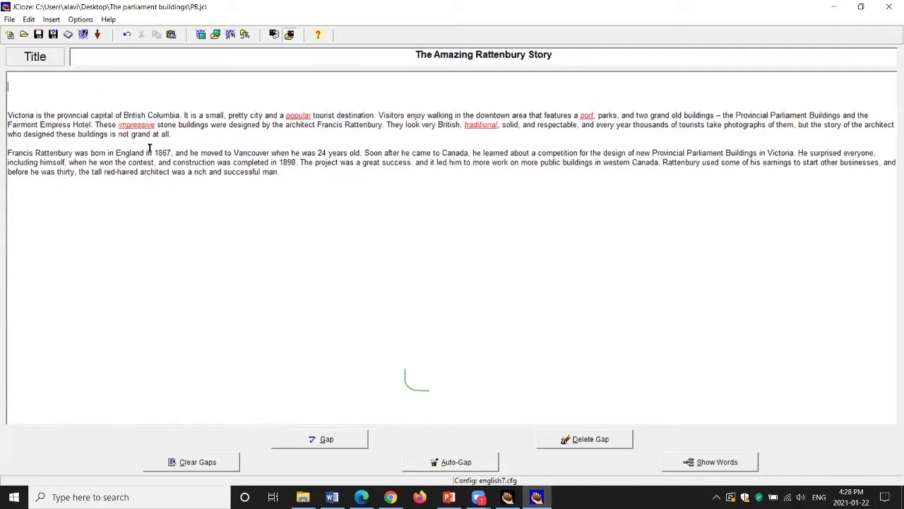
# Step: Insert the audio file "the Parliament Building.mp3" from "The parliament buildings" as a media object with a simple link
pyautogui.click(51, 19)
pyautogui.moveTo(61, 32)
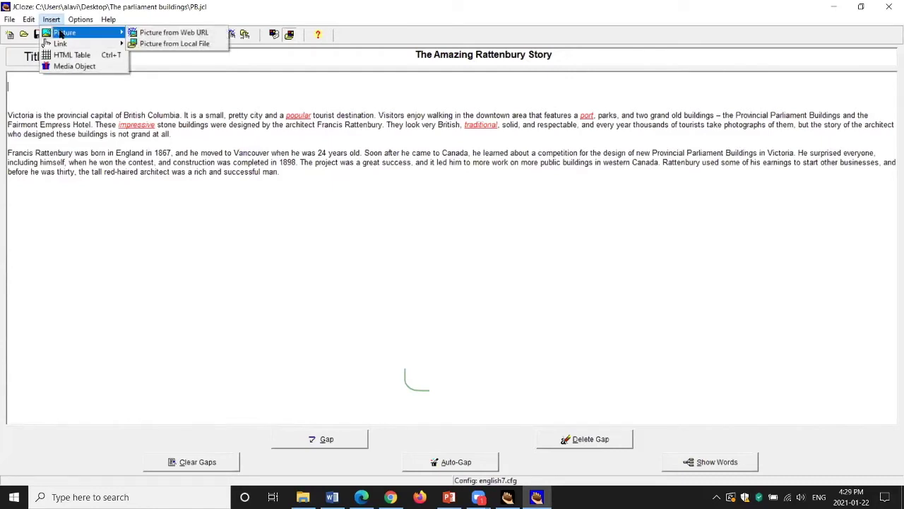
pyautogui.click(75, 67)
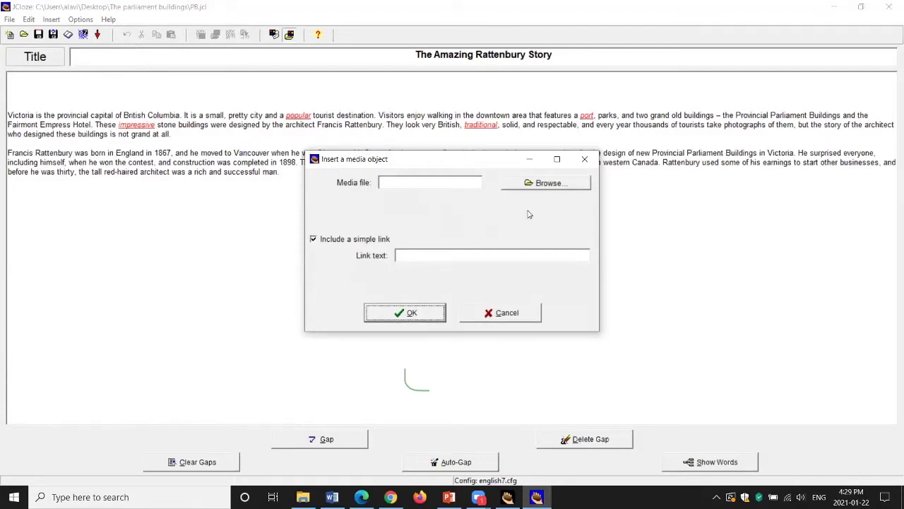
pyautogui.click(538, 185)
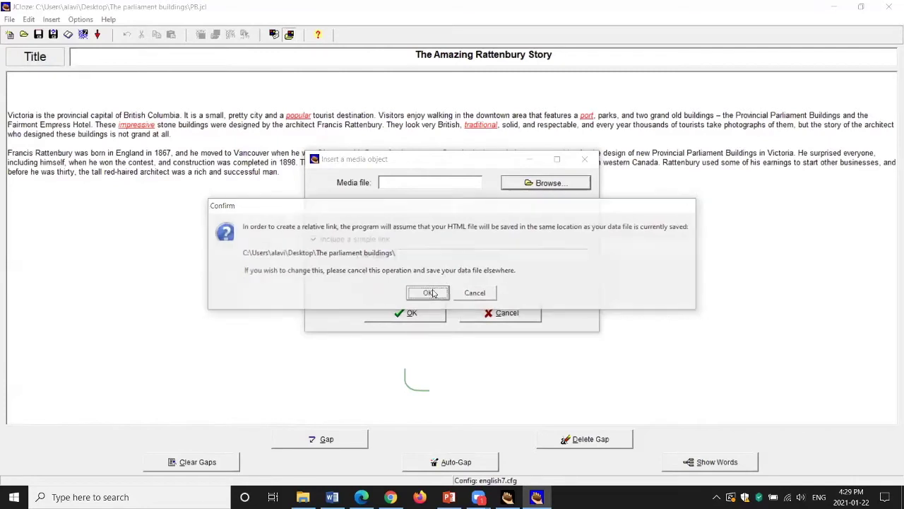
pyautogui.click(428, 294)
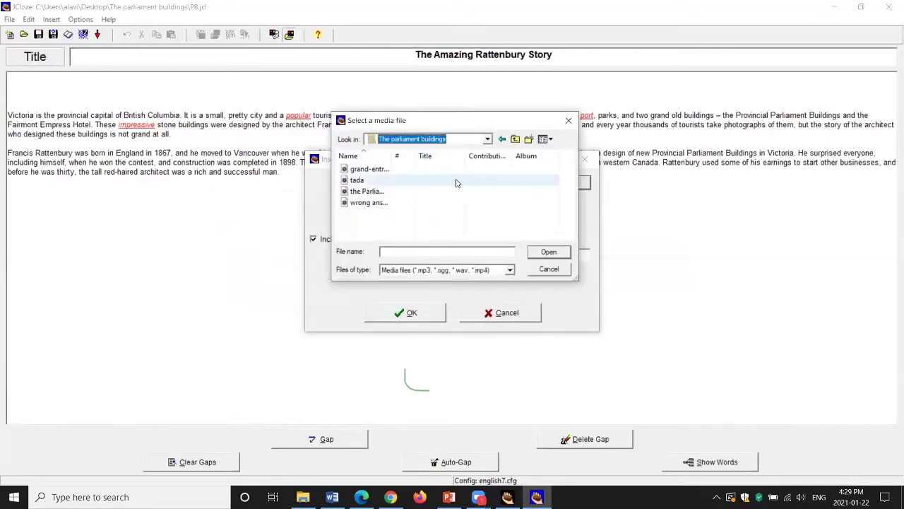
pyautogui.click(372, 193)
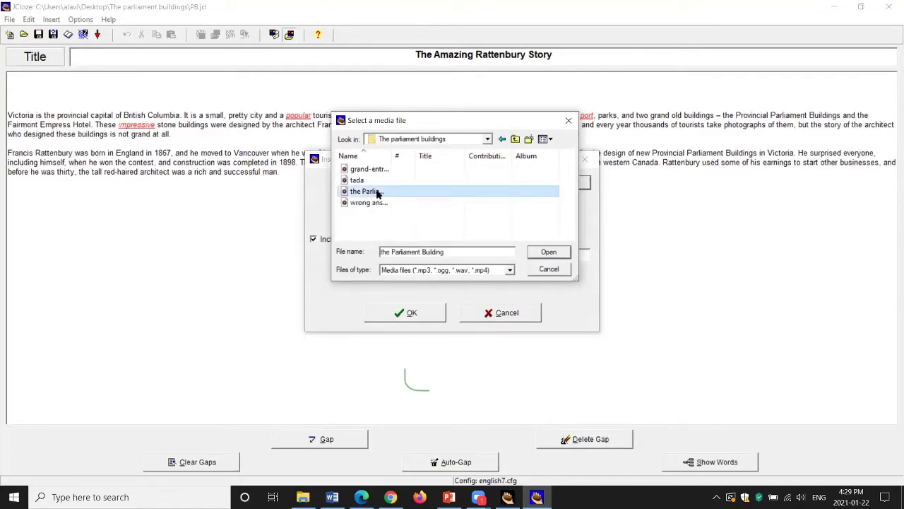
pyautogui.click(549, 252)
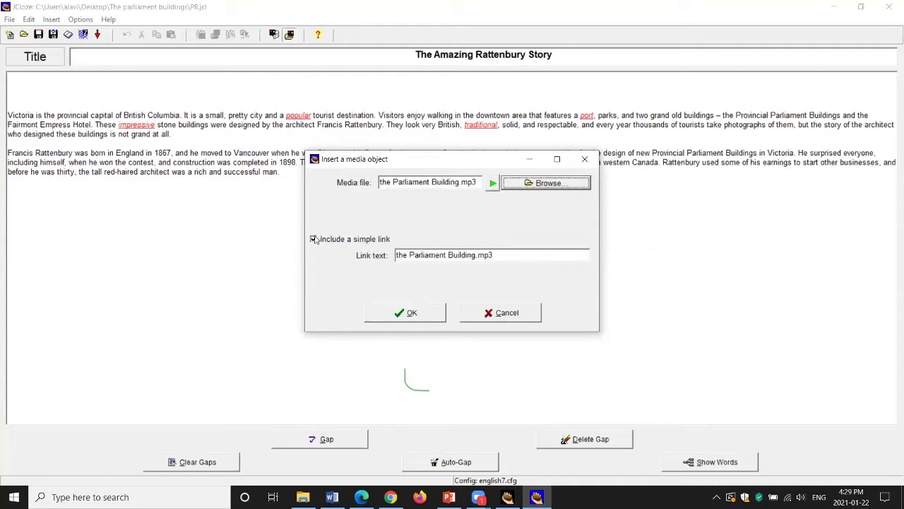
pyautogui.click(412, 313)
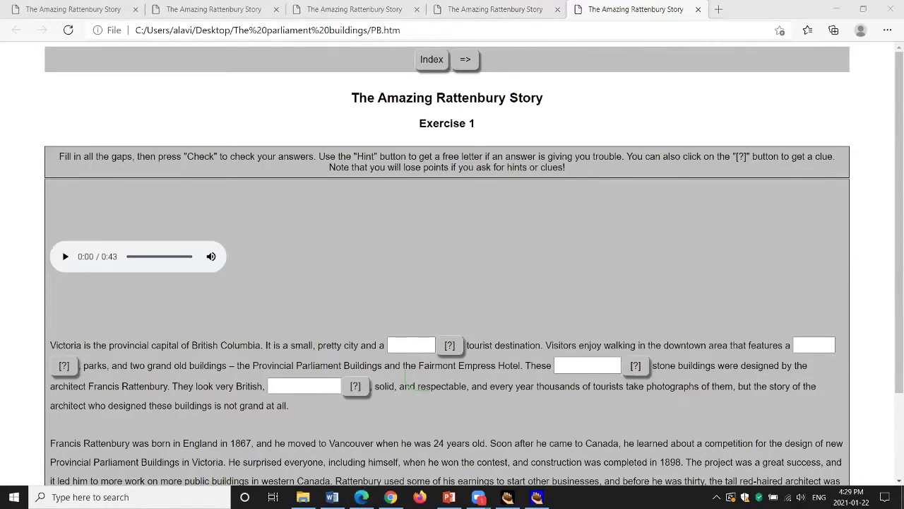
# Step: Locate "The parliament buildings" folder on the desktop and return to the JCloze project
pyautogui.press('super+d')
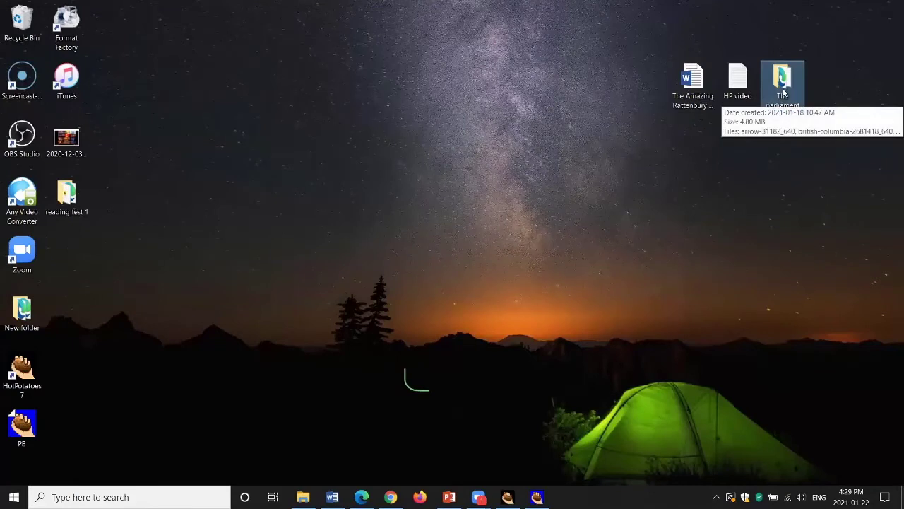
pyautogui.click(782, 89)
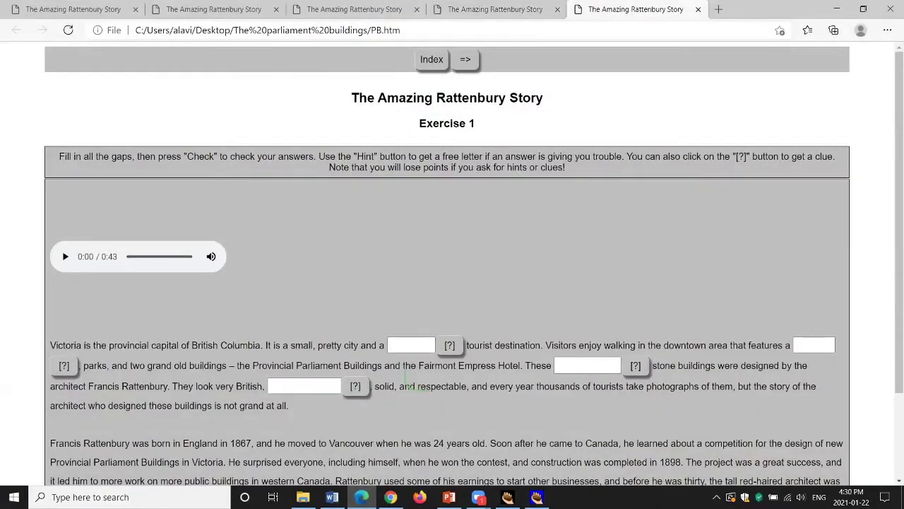
pyautogui.click(537, 497)
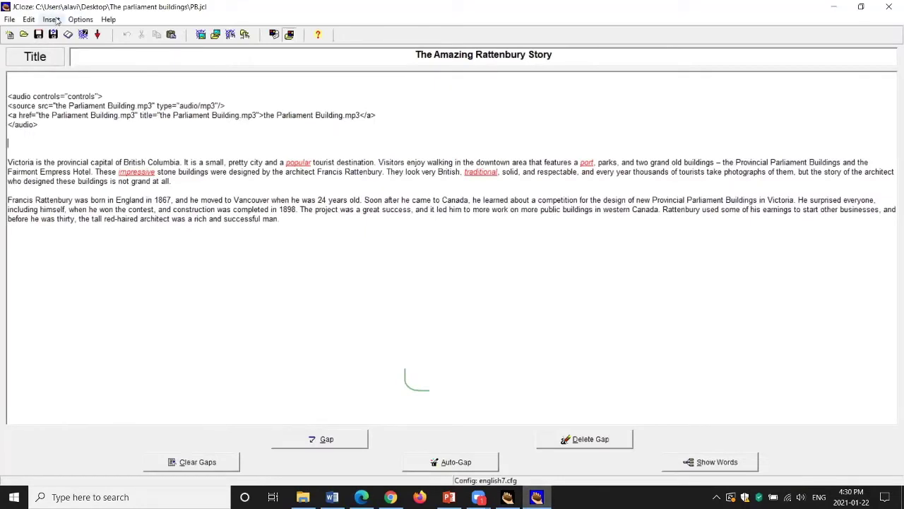
# Step: Insert the local picture british-columbia-2681418_640.jpg below the audio code, centred at 640 by 412
pyautogui.click(55, 19)
pyautogui.moveTo(67, 34)
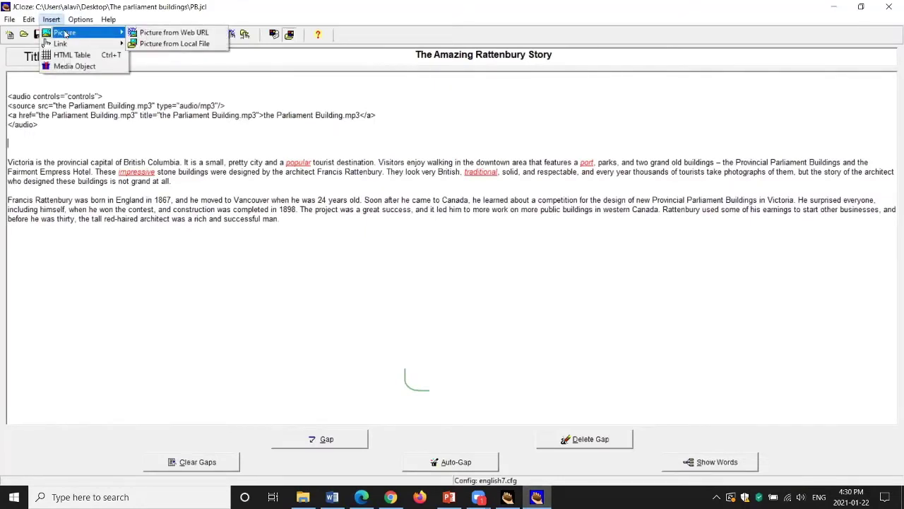
pyautogui.click(170, 43)
pyautogui.press('Return')
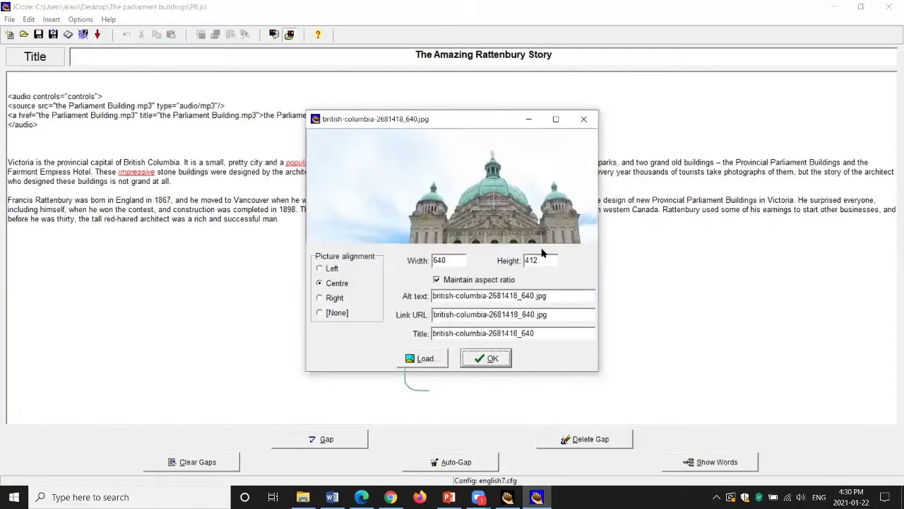
pyautogui.click(486, 358)
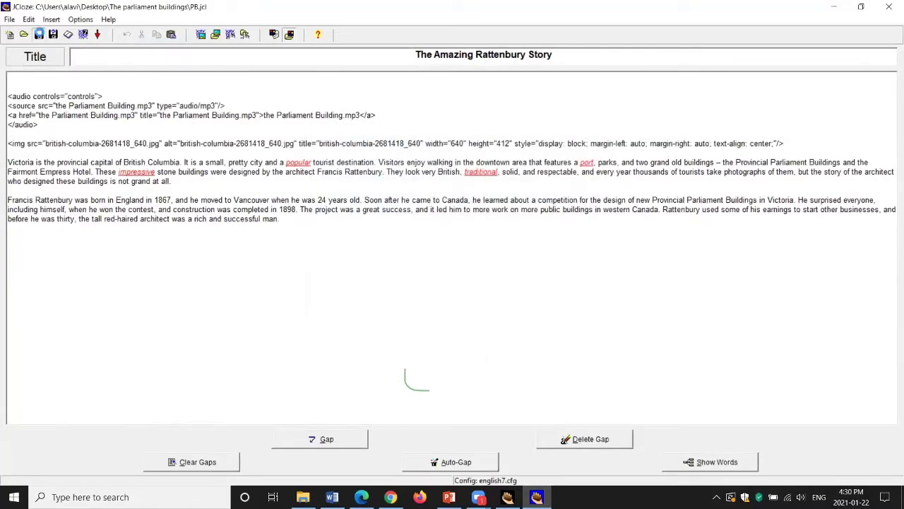
# Step: Export the exercise with audio and picture over the existing PB.htm in "The parliament buildings"
pyautogui.click(83, 35)
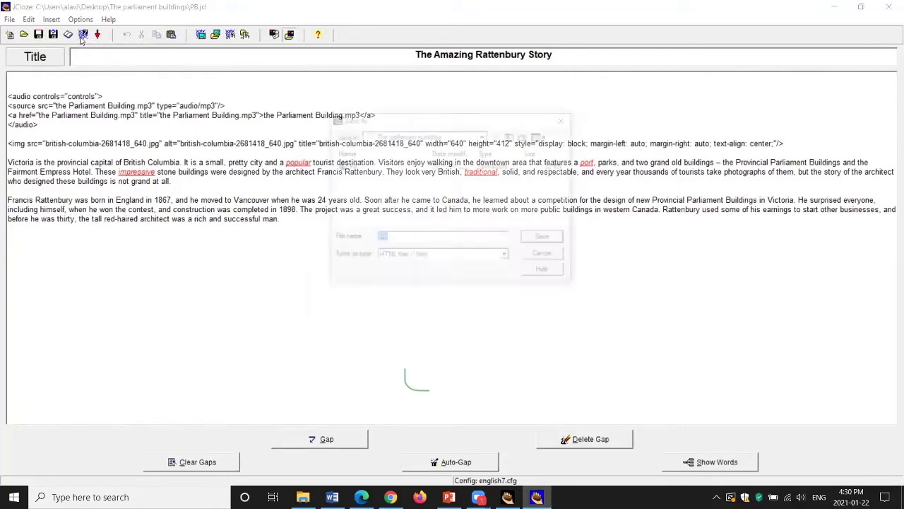
pyautogui.click(548, 241)
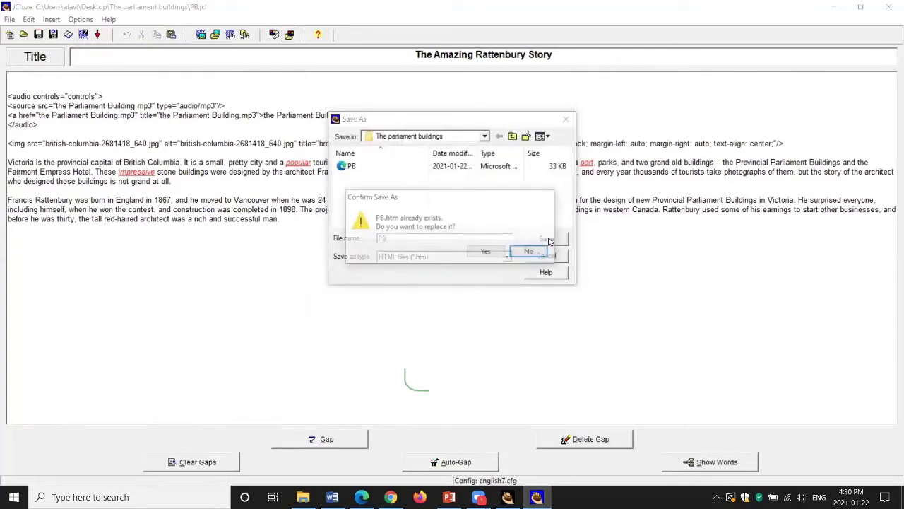
pyautogui.click(498, 254)
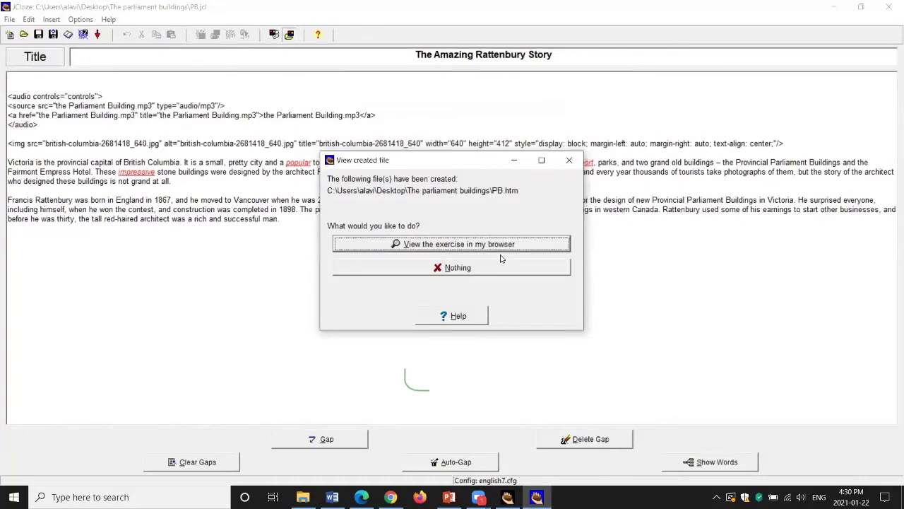
# Step: View the exported PB.htm in the browser and examine the audio player, picture, gap text and answer controls
pyautogui.click(498, 244)
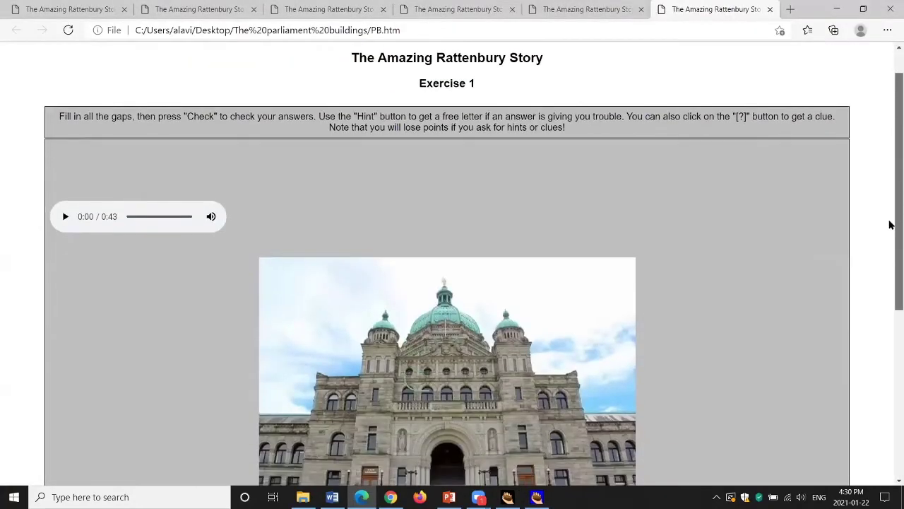
pyautogui.scroll(-2, 888, 216)
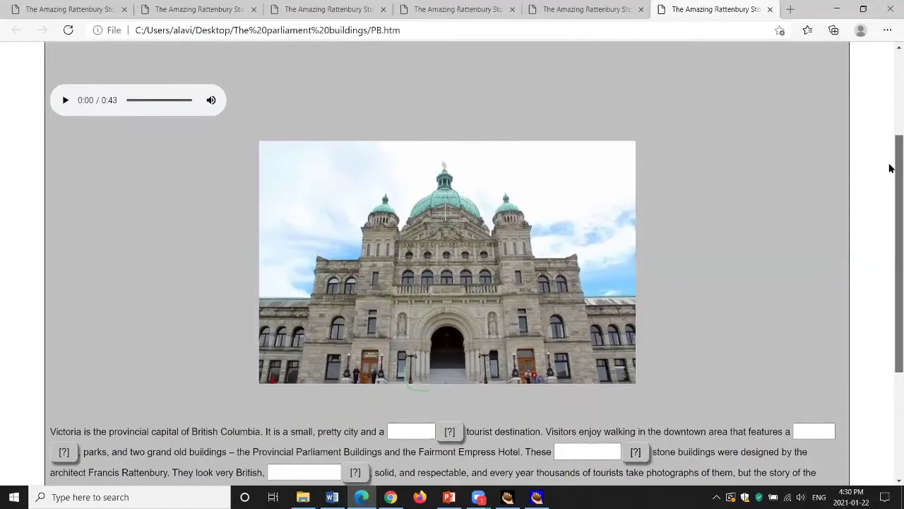
pyautogui.moveTo(890, 146); pyautogui.dragTo(890, 242)
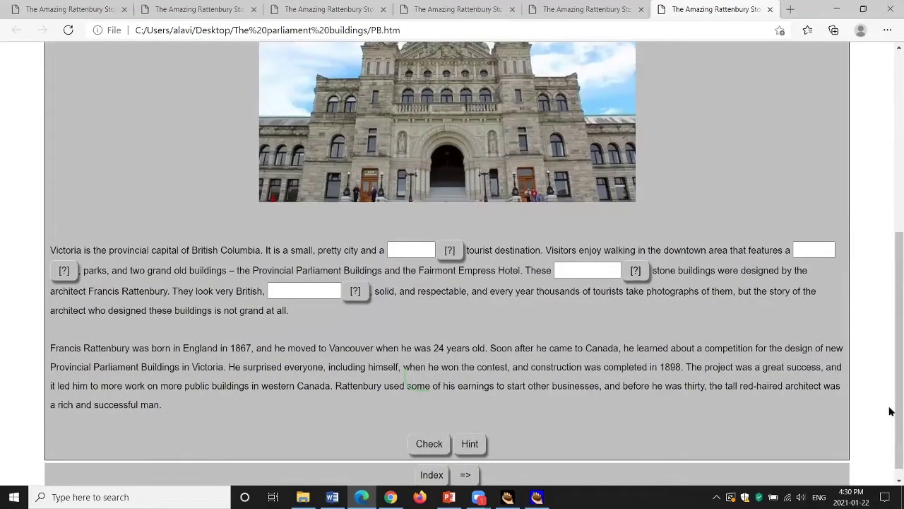
pyautogui.moveTo(890, 417); pyautogui.dragTo(873, 333)
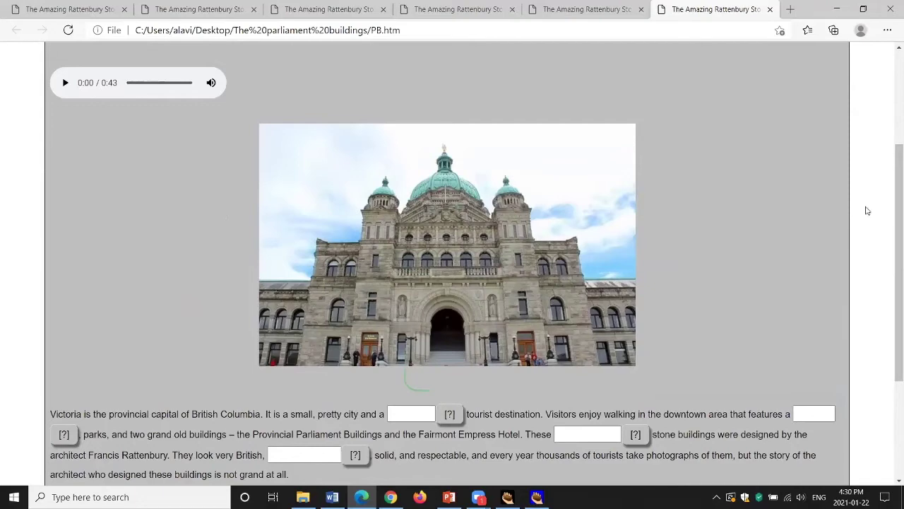
pyautogui.moveTo(890, 227)
pyautogui.mouseDown()
pyautogui.moveTo(890, 318)
pyautogui.moveTo(890, 222)
pyautogui.mouseUp()
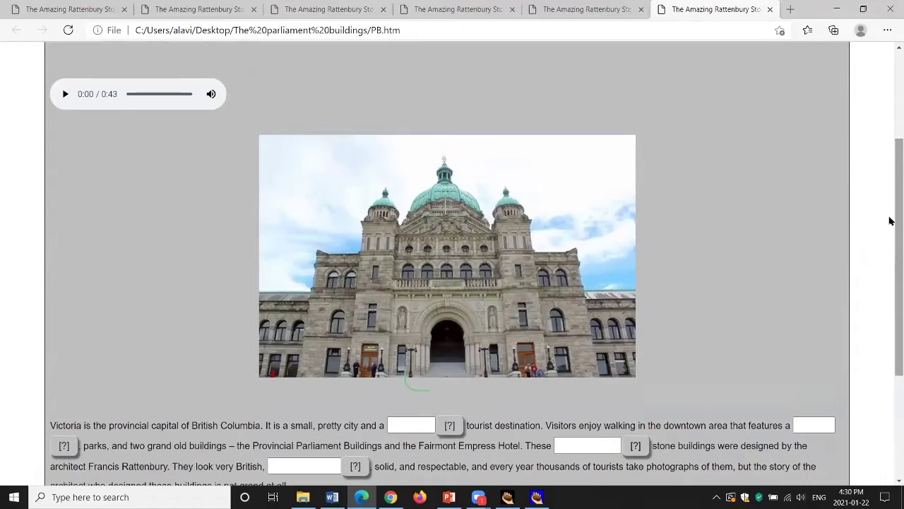
pyautogui.moveTo(890, 219)
pyautogui.mouseDown()
pyautogui.moveTo(889, 239)
pyautogui.moveTo(889, 212)
pyautogui.mouseUp()
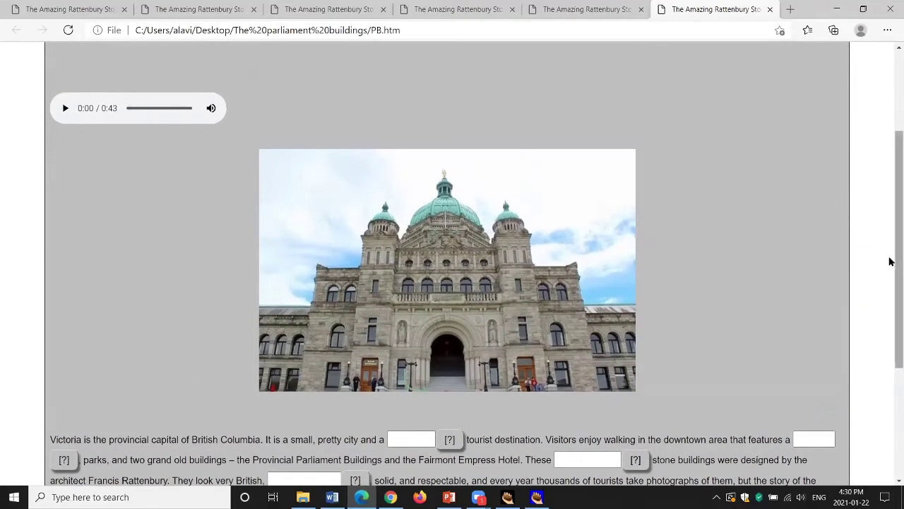
pyautogui.scroll(-1, 890, 278)
pyautogui.scroll(1, 890, 288)
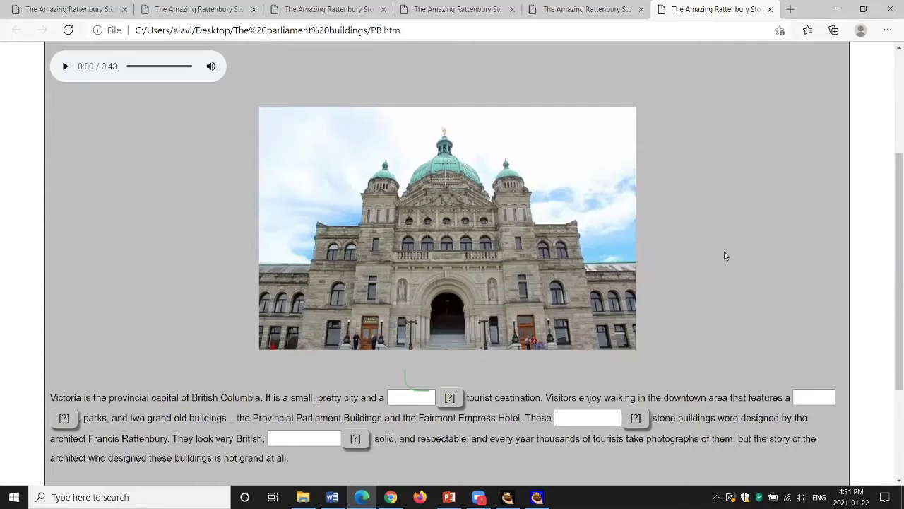
# Step: Switch back to JCloze and include a reading text titled "Image" in the exercise
pyautogui.click(537, 496)
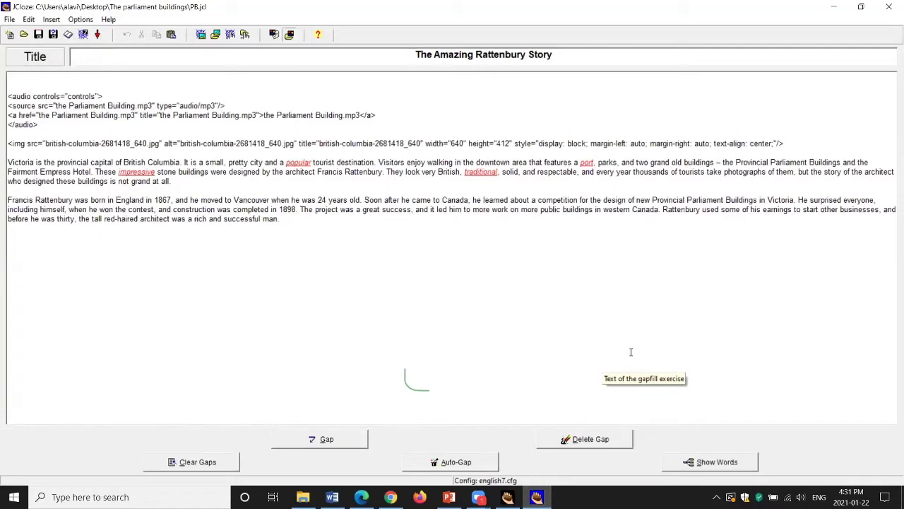
pyautogui.click(69, 35)
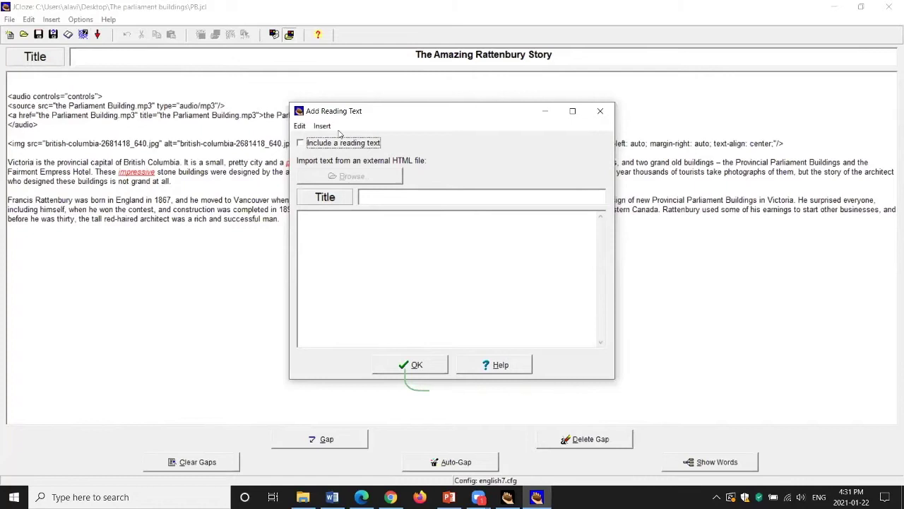
pyautogui.click(300, 144)
pyautogui.click(376, 202)
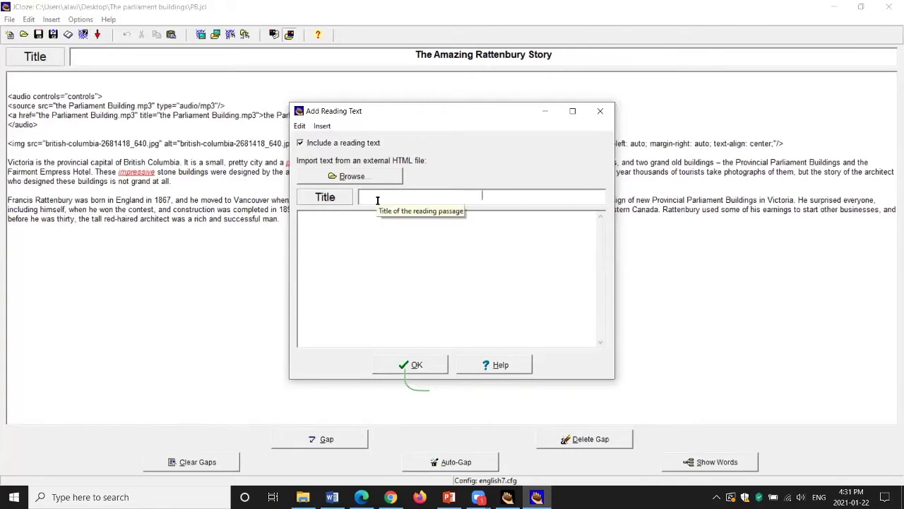
pyautogui.write('Image')
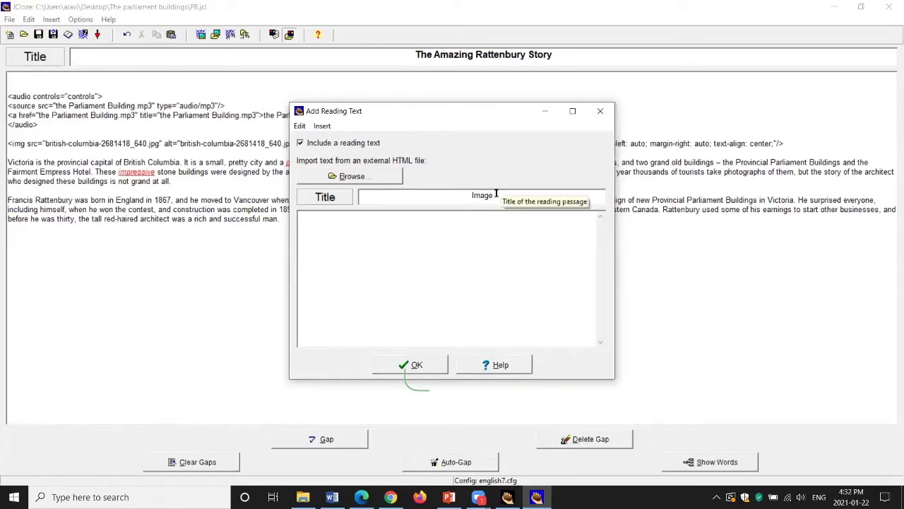
pyautogui.click(322, 232)
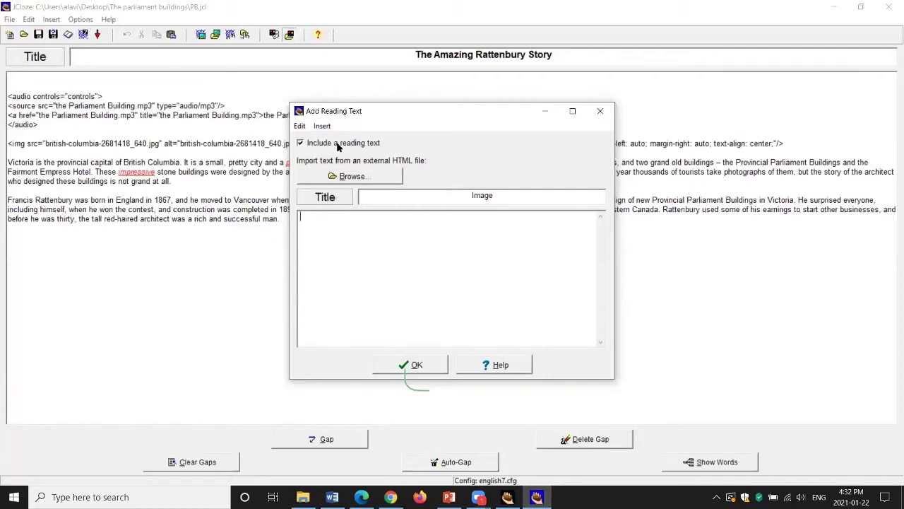
# Step: Insert the local picture british-columbia-2681418_640.jpg into the reading text, centred at 640 by 412, with line breaks after it
pyautogui.click(322, 126)
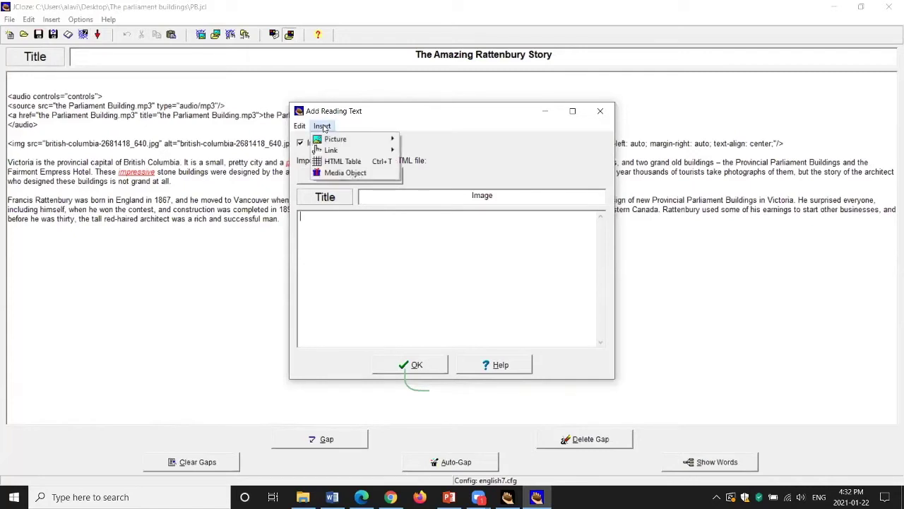
pyautogui.moveTo(334, 139)
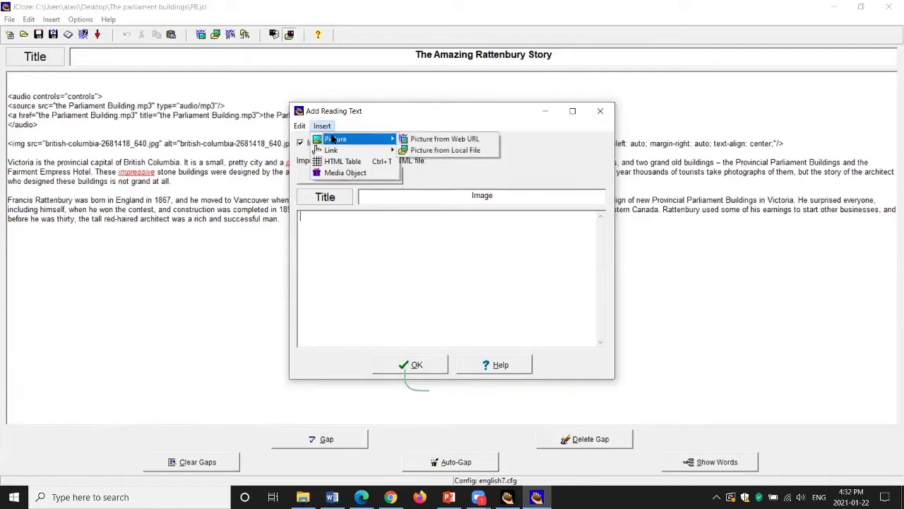
pyautogui.click(461, 151)
pyautogui.click(429, 185)
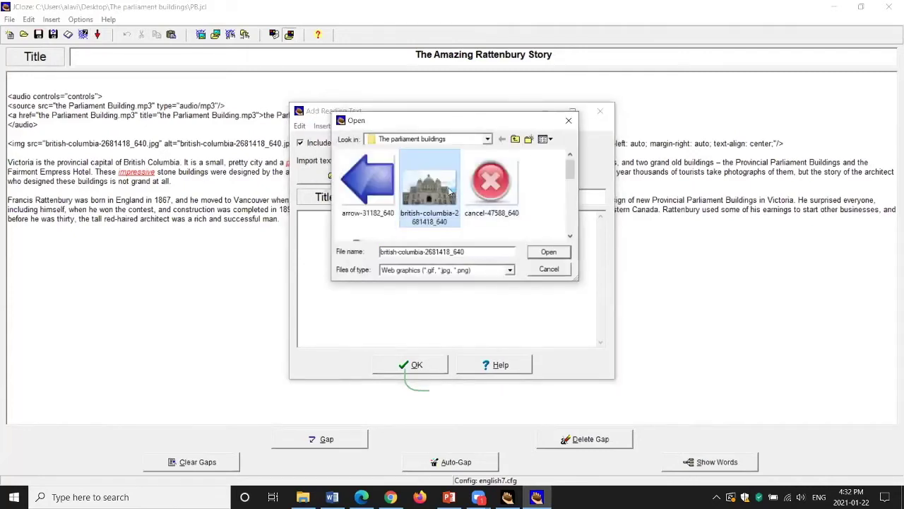
pyautogui.click(547, 252)
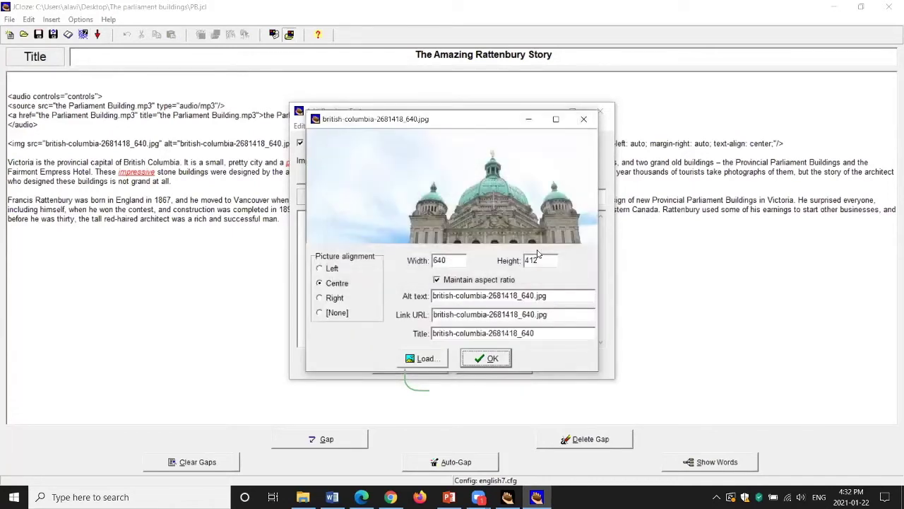
pyautogui.click(486, 358)
pyautogui.press('Return')
pyautogui.press('Return')
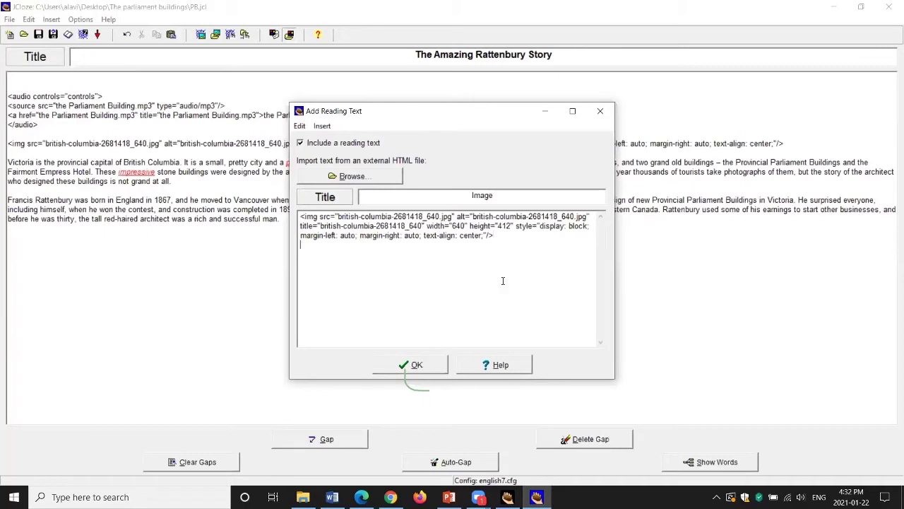
# Step: Insert "the Parliament Building.mp3" as a media object below the picture code and accept the reading text
pyautogui.click(324, 125)
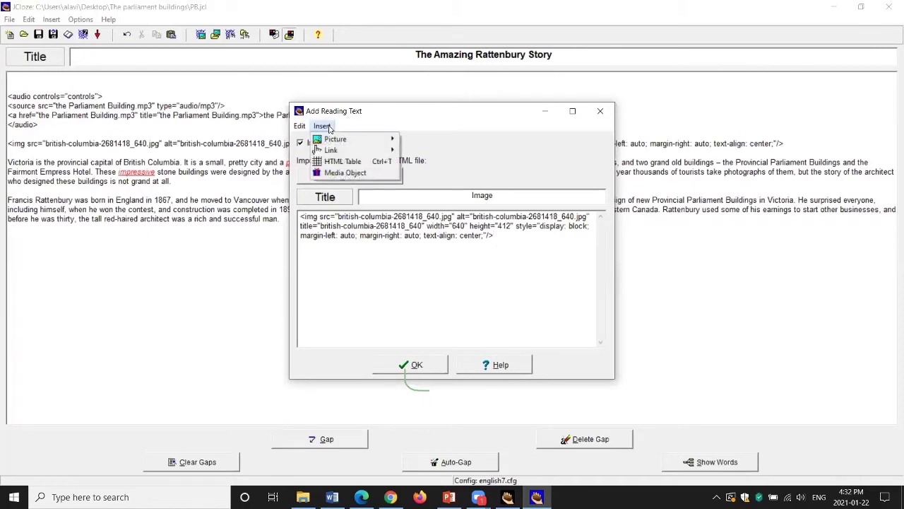
pyautogui.click(351, 174)
pyautogui.click(548, 183)
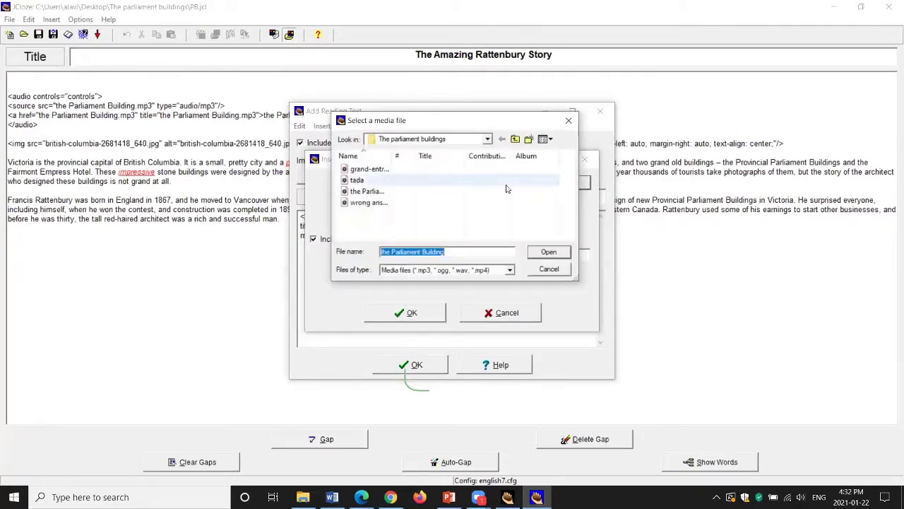
pyautogui.click(367, 190)
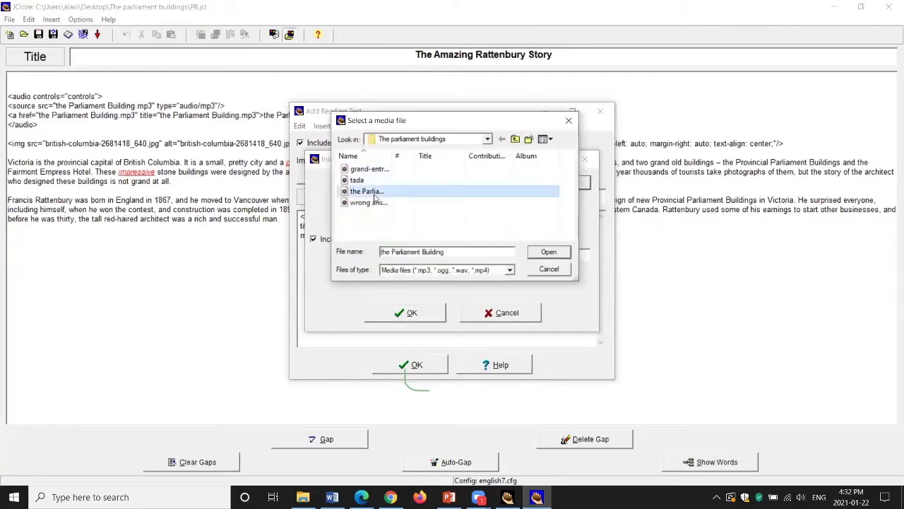
pyautogui.click(548, 252)
pyautogui.click(408, 312)
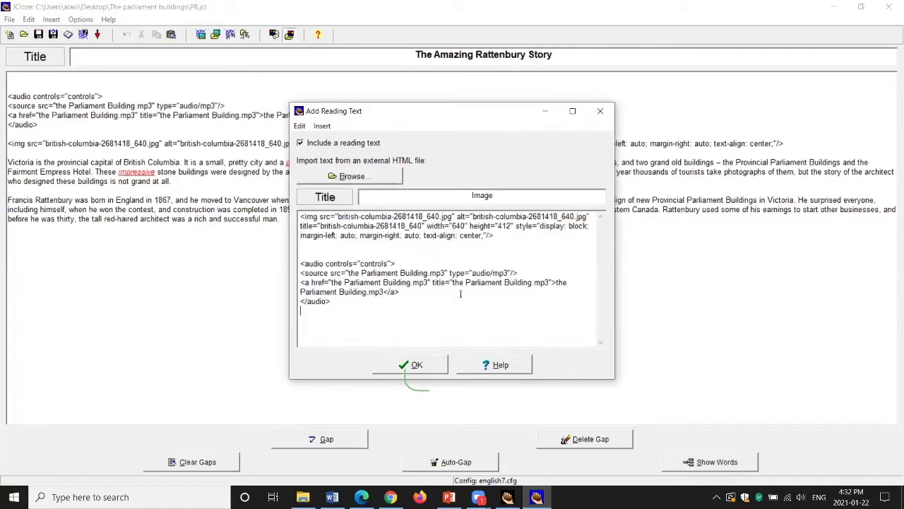
pyautogui.click(412, 367)
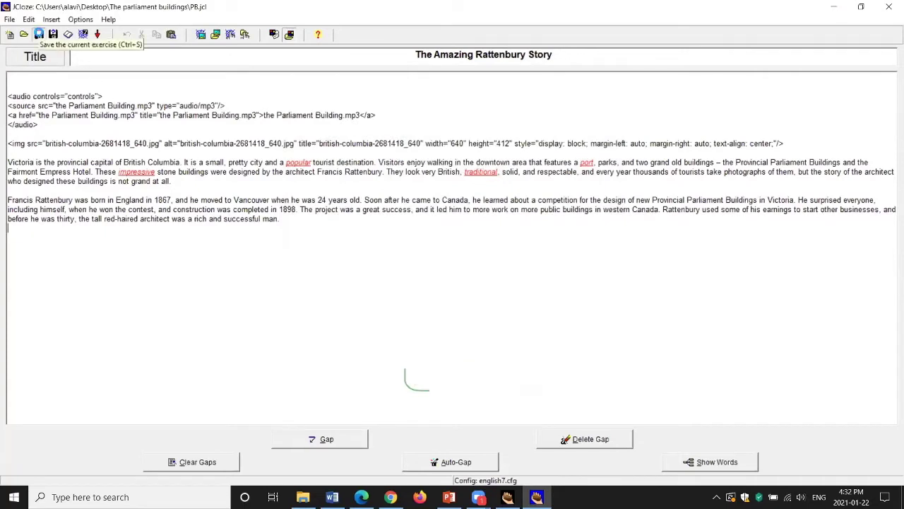
# Step: Export the exercise over the existing PB.htm and review the two-column page with the reading text in the browser
pyautogui.click(83, 34)
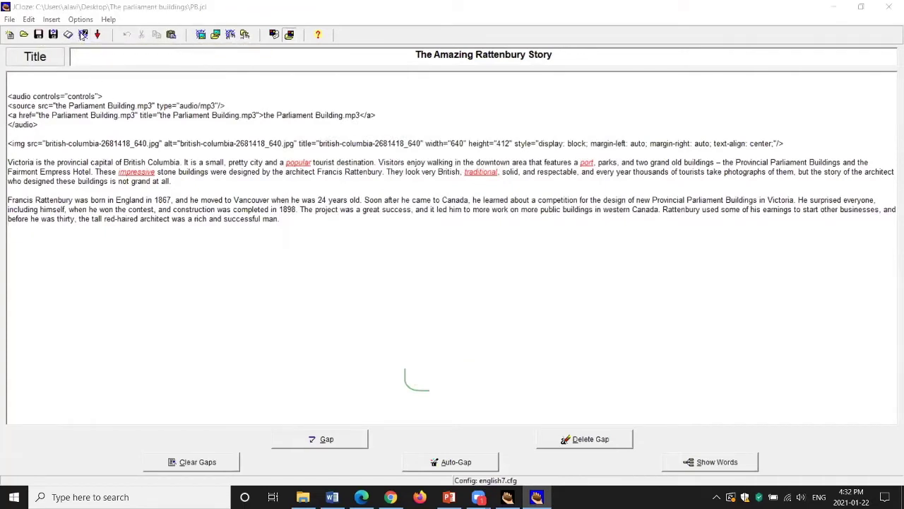
pyautogui.click(530, 240)
pyautogui.click(487, 251)
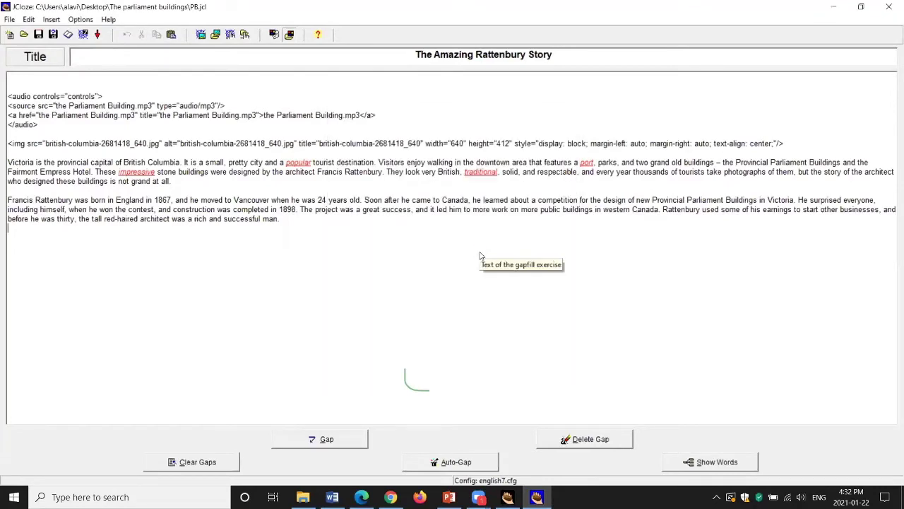
pyautogui.click(481, 245)
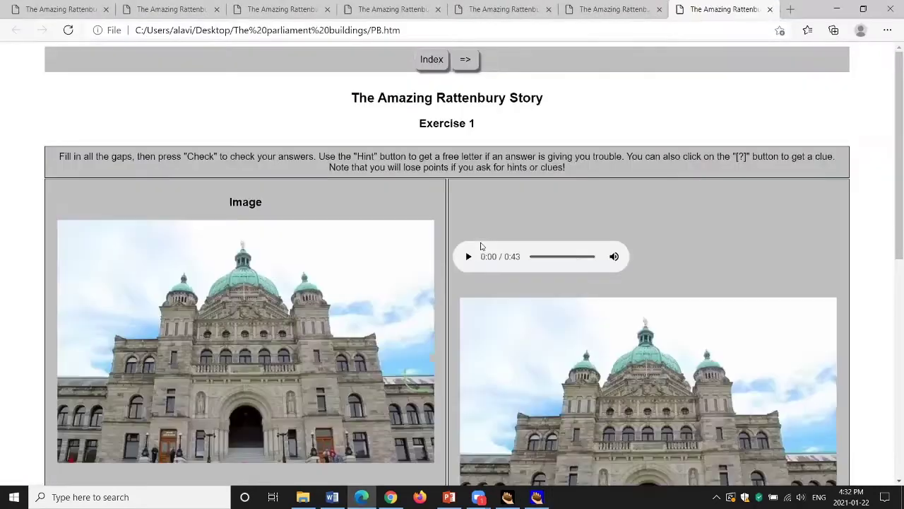
pyautogui.scroll(-2, 450, 129)
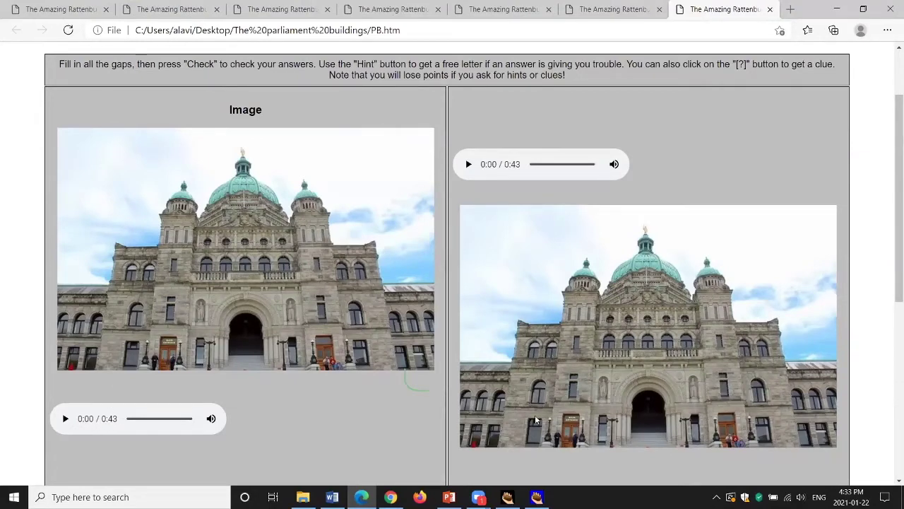
pyautogui.scroll(-5, 546, 256)
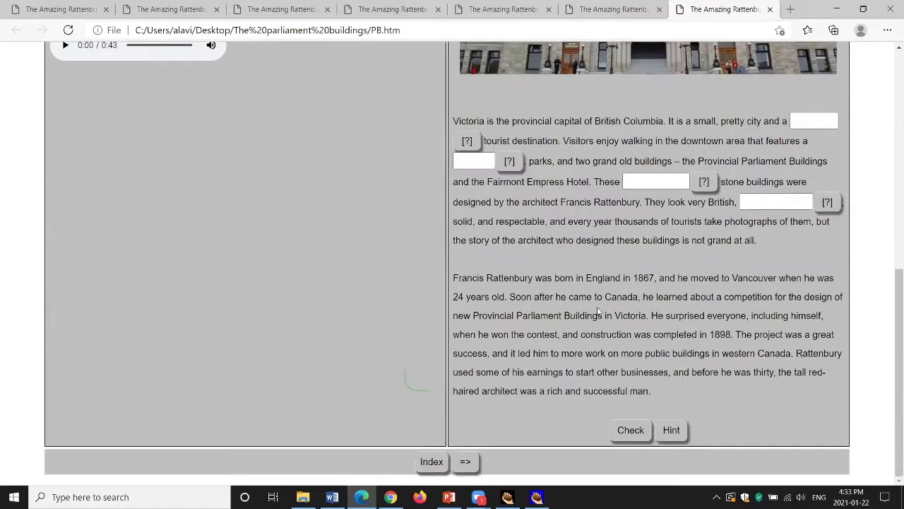
pyautogui.scroll(4, 598, 310)
pyautogui.scroll(1, 611, 183)
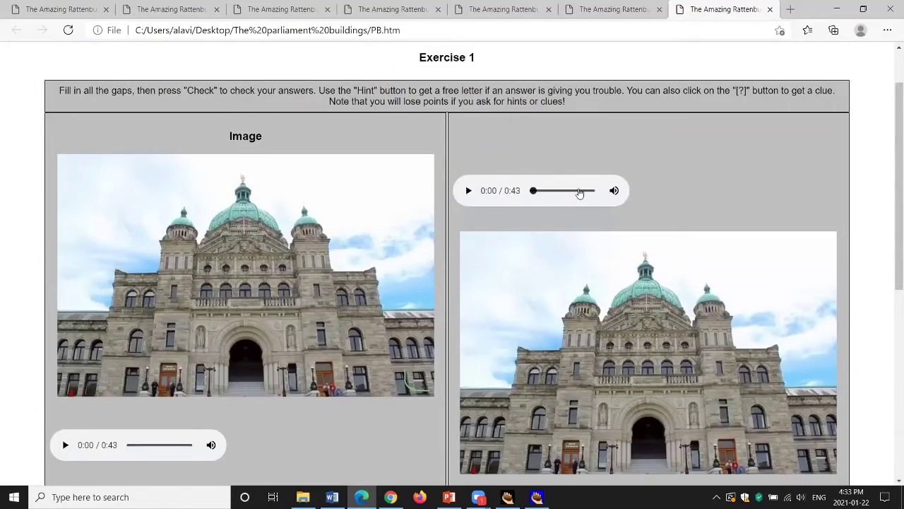
# Step: Back in JCloze, delete the audio and picture code above the gap-fill text and save the exercise
pyautogui.click(537, 497)
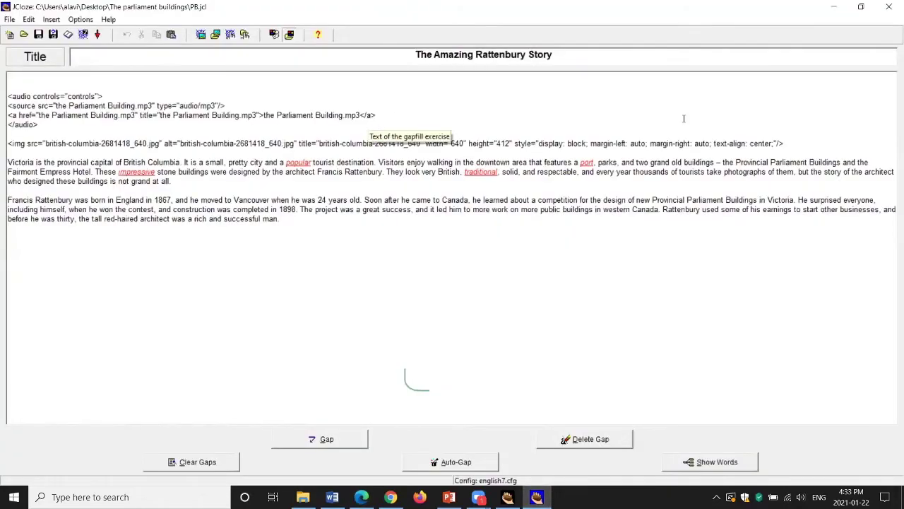
pyautogui.moveTo(785, 144); pyautogui.dragTo(134, 86)
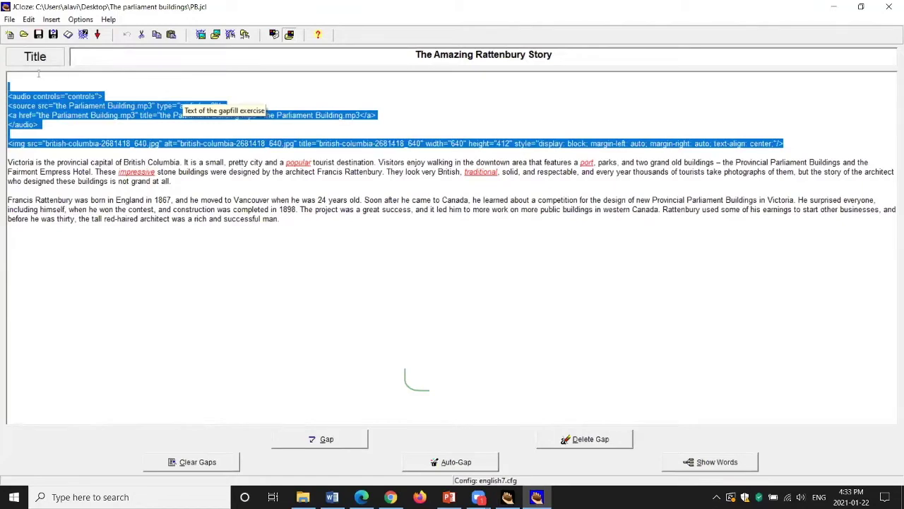
pyautogui.press('Delete')
pyautogui.press('Delete')
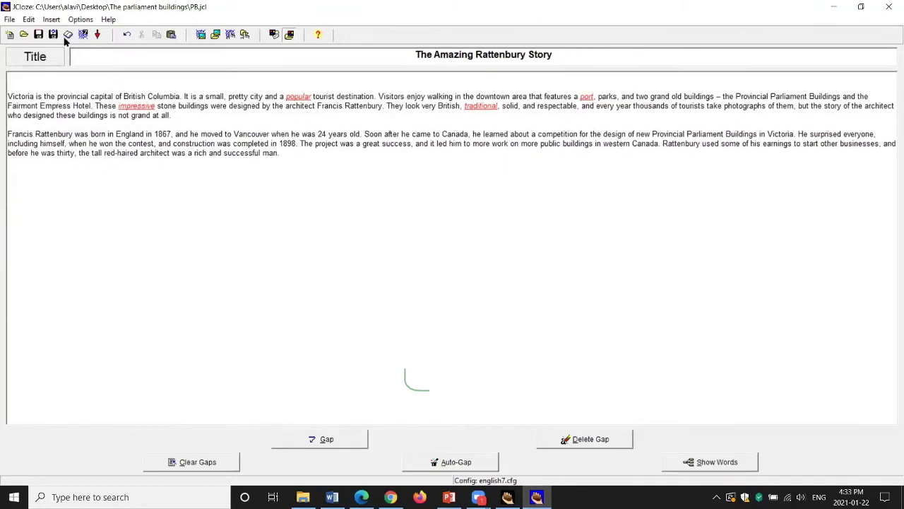
pyautogui.click(39, 35)
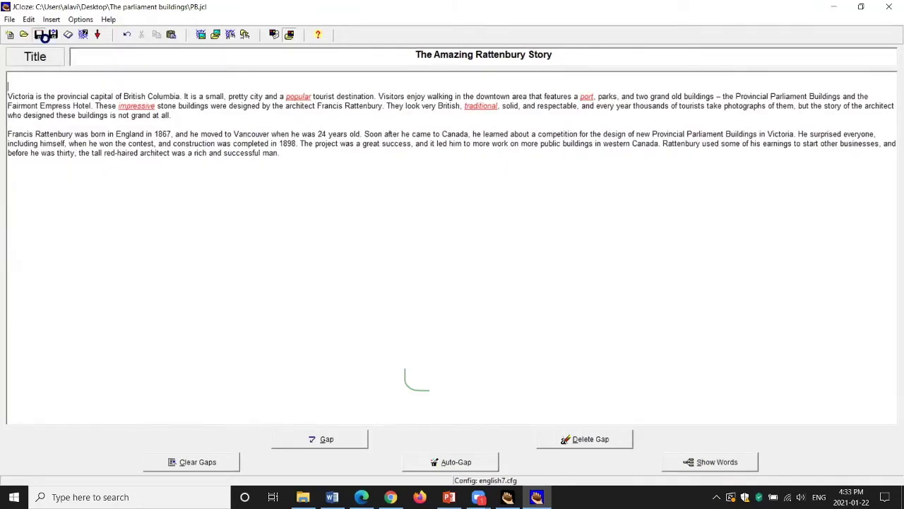
# Step: Export the cleaned-up exercise over PB.htm again and view it in the browser
pyautogui.click(83, 35)
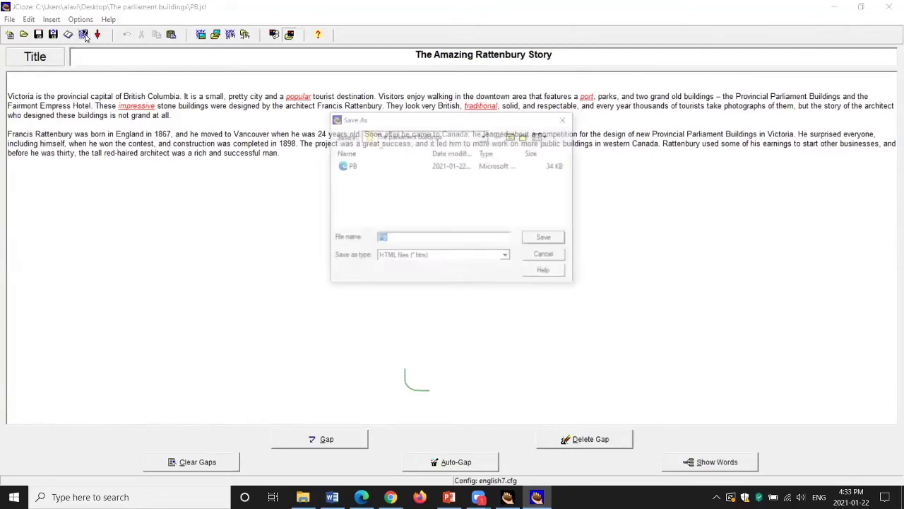
pyautogui.click(540, 240)
pyautogui.click(485, 252)
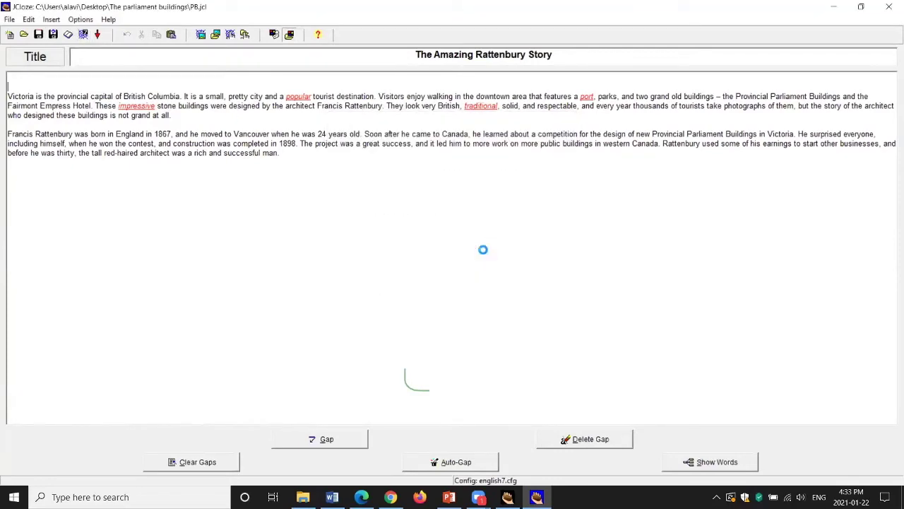
pyautogui.click(485, 246)
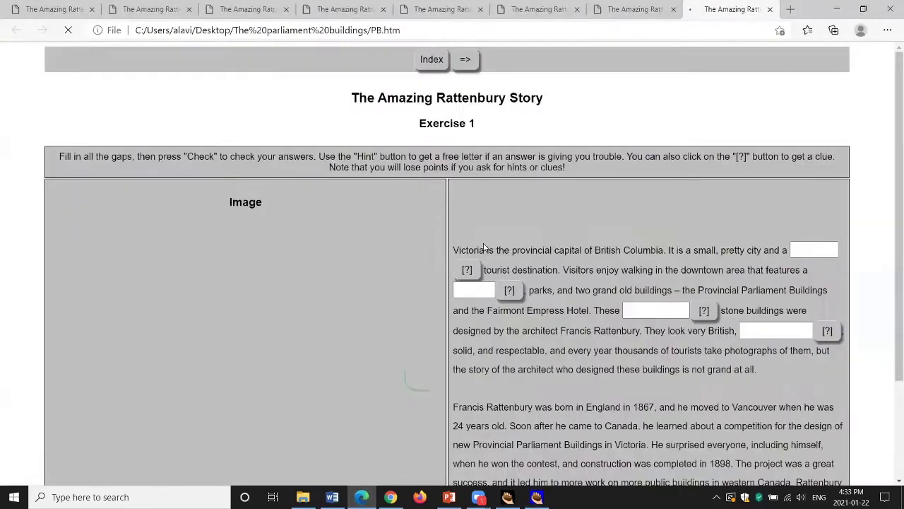
# Step: Check the exported page, return to JCloze and delete the picture code above the audio code in the reading text
pyautogui.scroll(-3, 514, 243)
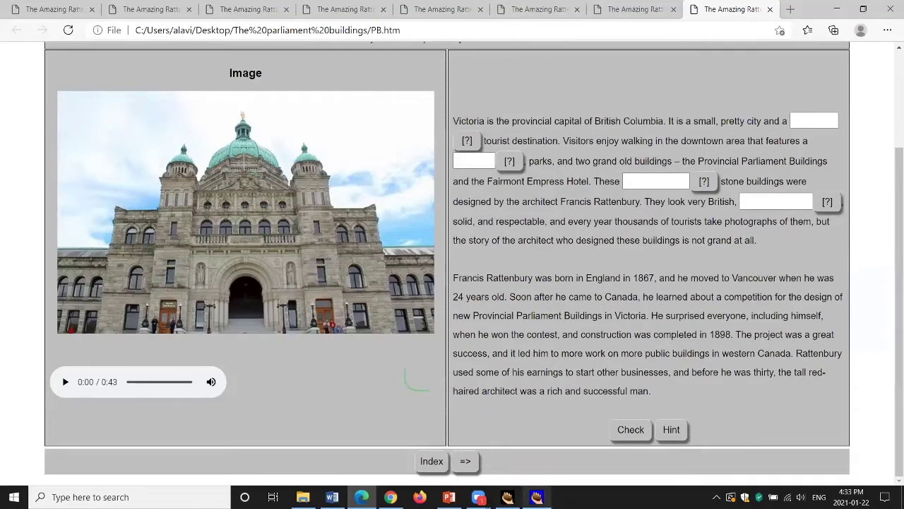
pyautogui.hotkey('alt', 'Tab')
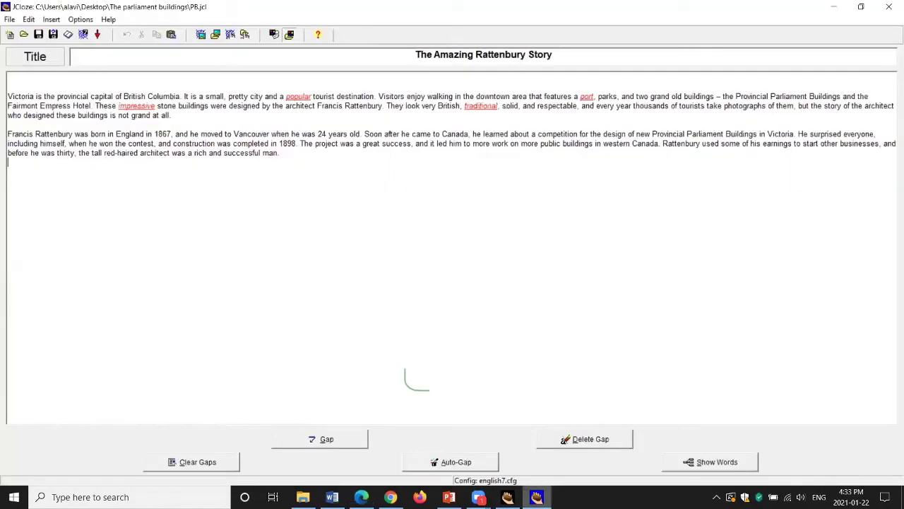
pyautogui.click(69, 34)
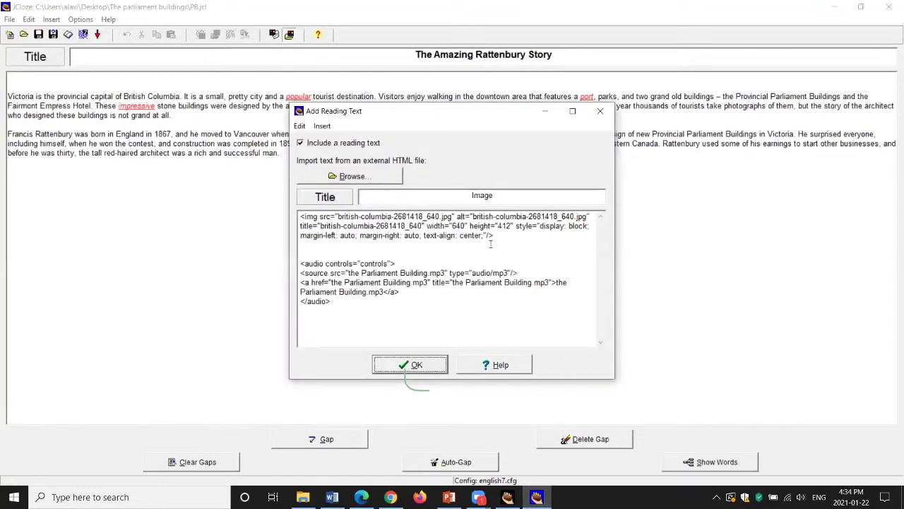
pyautogui.moveTo(494, 235); pyautogui.dragTo(295, 214)
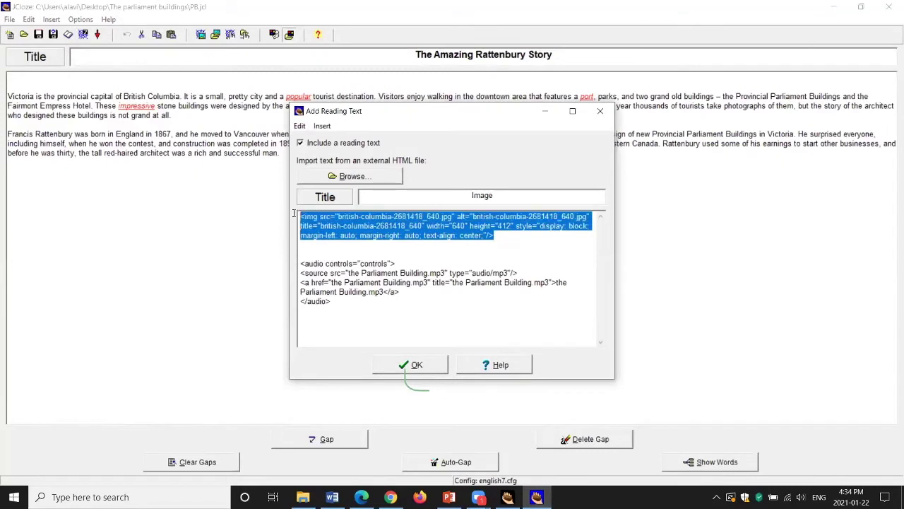
pyautogui.press('Delete')
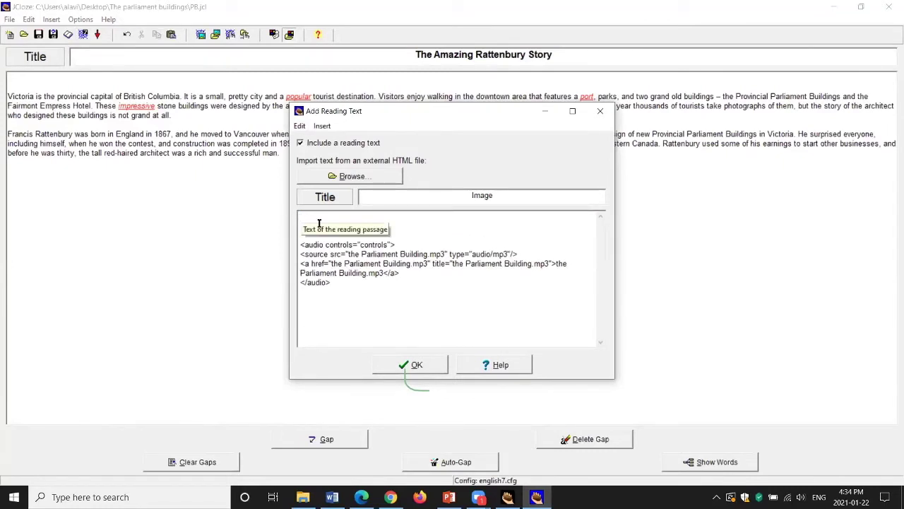
# Step: In Chrome, copy the YouTube embed code of the "Discover Victoria BC, Breathtaking Tourism Video"
pyautogui.click(390, 497)
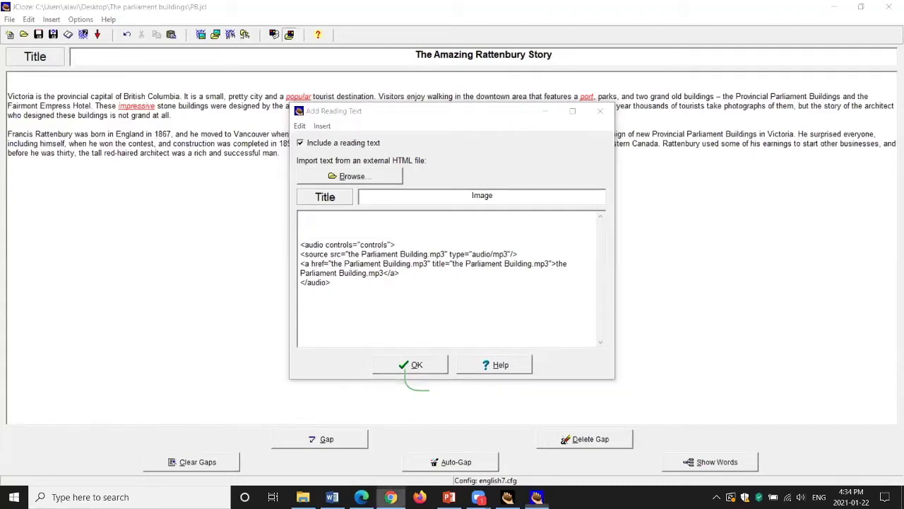
pyautogui.click(346, 89)
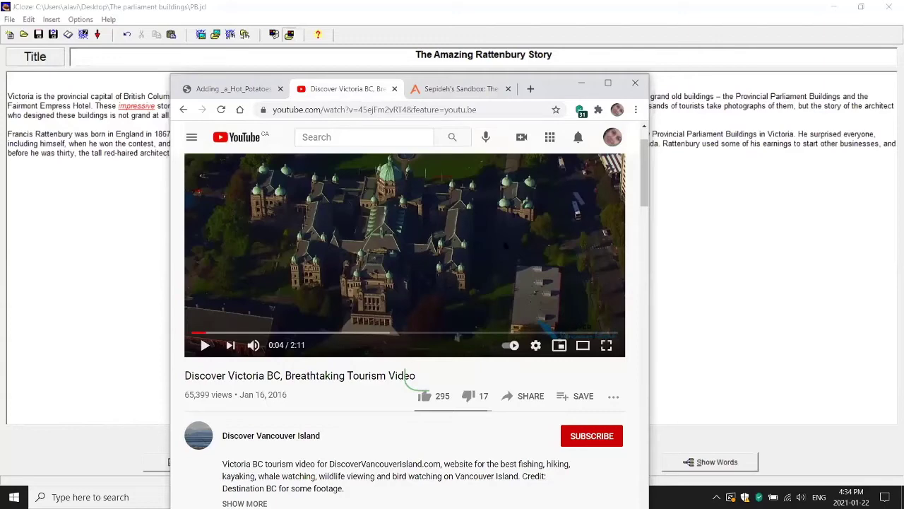
pyautogui.click(527, 401)
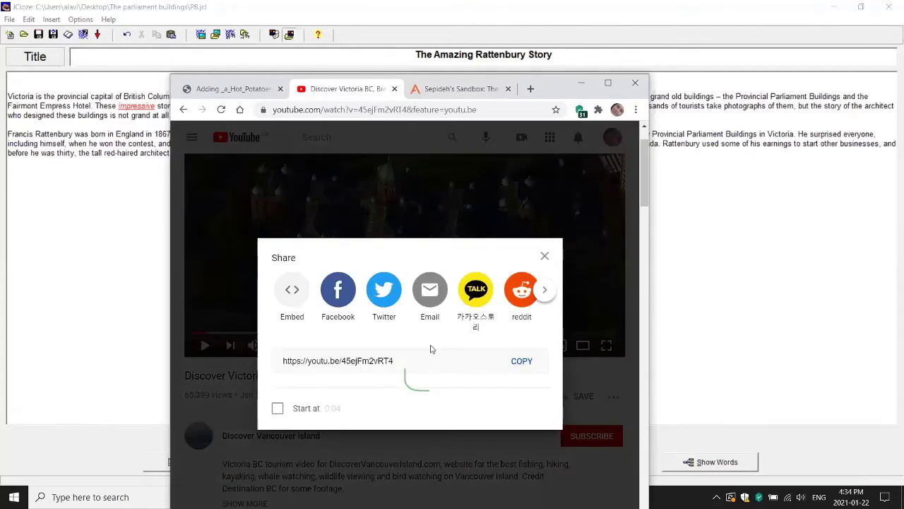
pyautogui.click(289, 294)
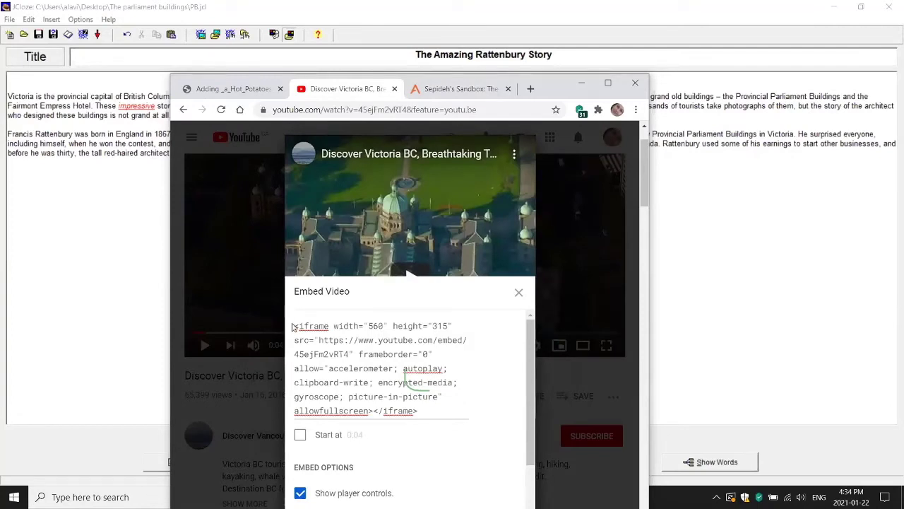
pyautogui.moveTo(292, 325); pyautogui.dragTo(421, 411)
pyautogui.hotkey('ctrl', 'c')
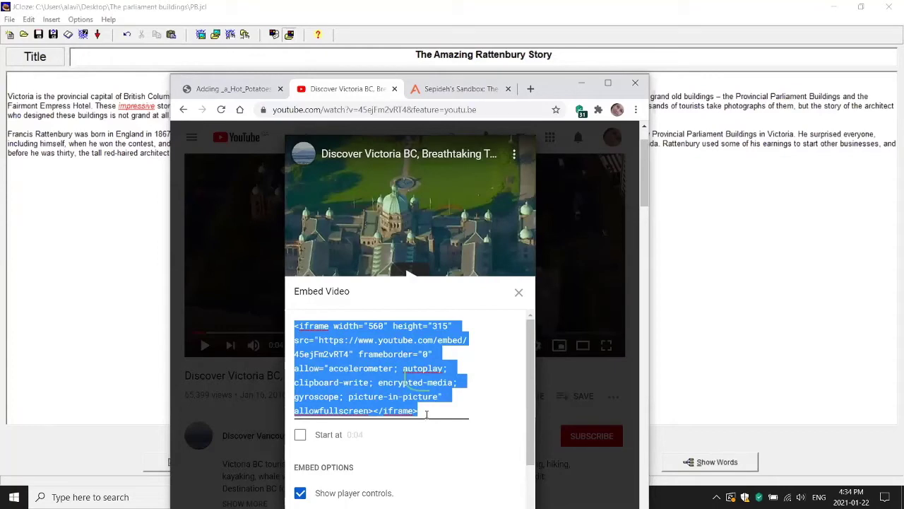
# Step: Back in JCloze, paste the video's embed code above the audio code and accept the reading text
pyautogui.click(581, 83)
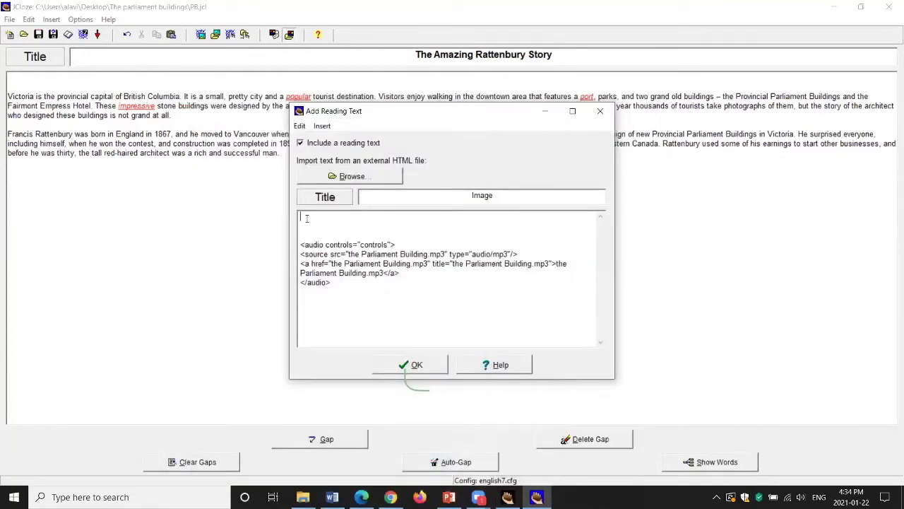
pyautogui.hotkey('ctrl', 'v')
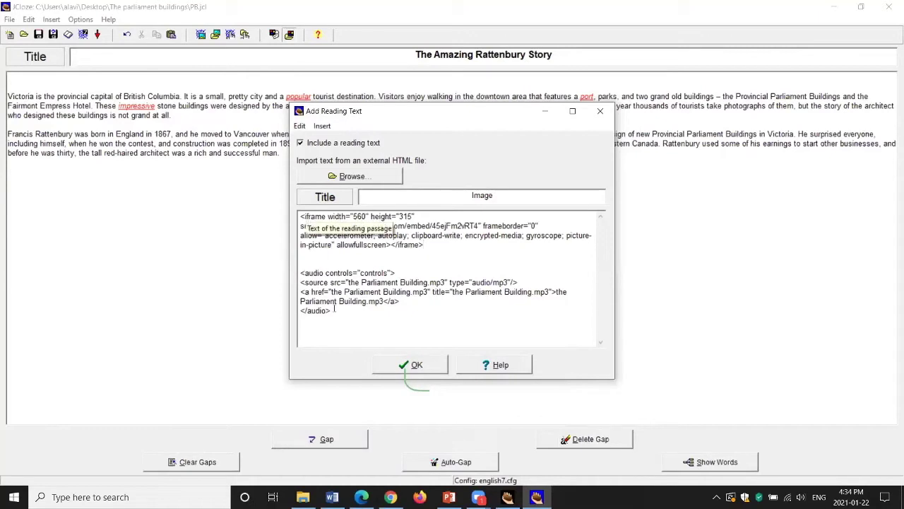
pyautogui.click(414, 364)
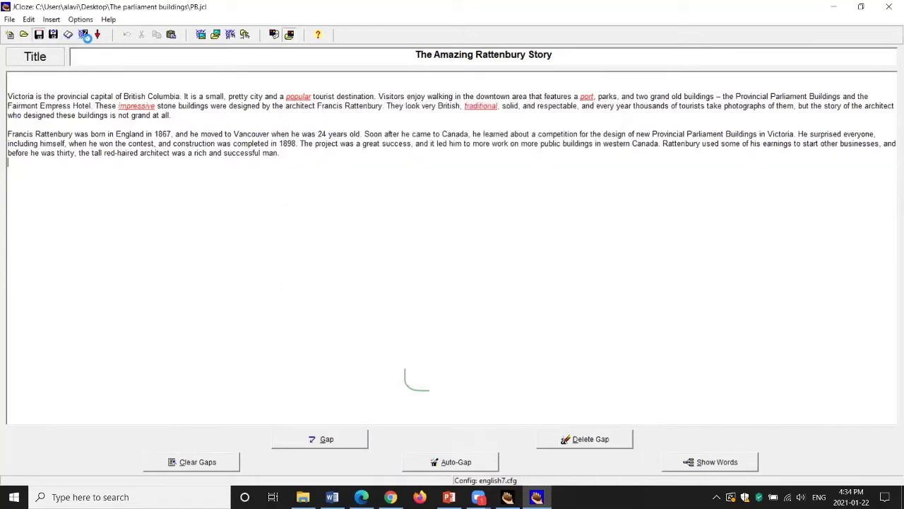
# Step: Export the exercise over the existing PB.htm and review the page with the embedded video in the browser
pyautogui.click(84, 34)
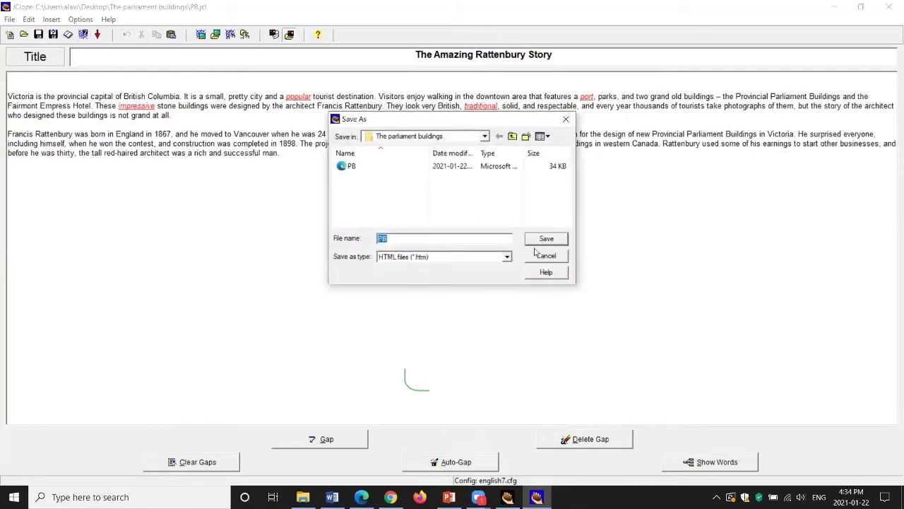
pyautogui.click(544, 239)
pyautogui.click(493, 251)
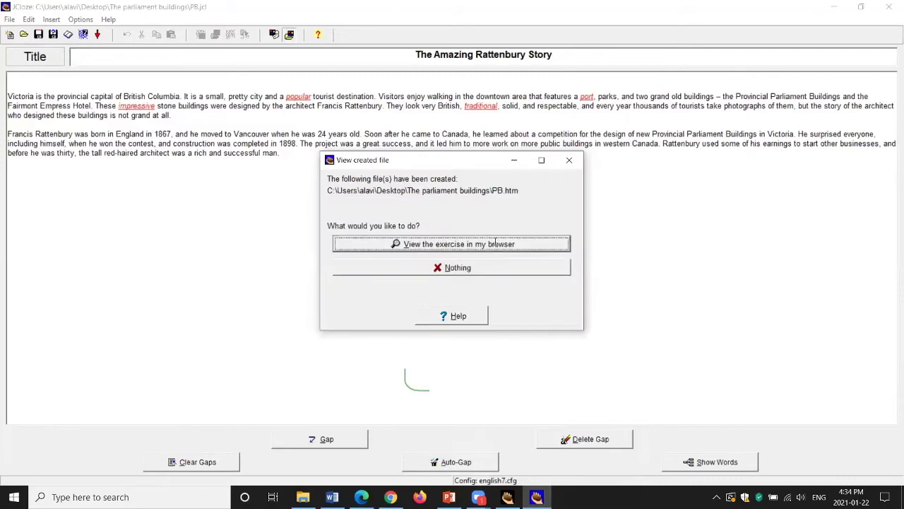
pyautogui.click(496, 243)
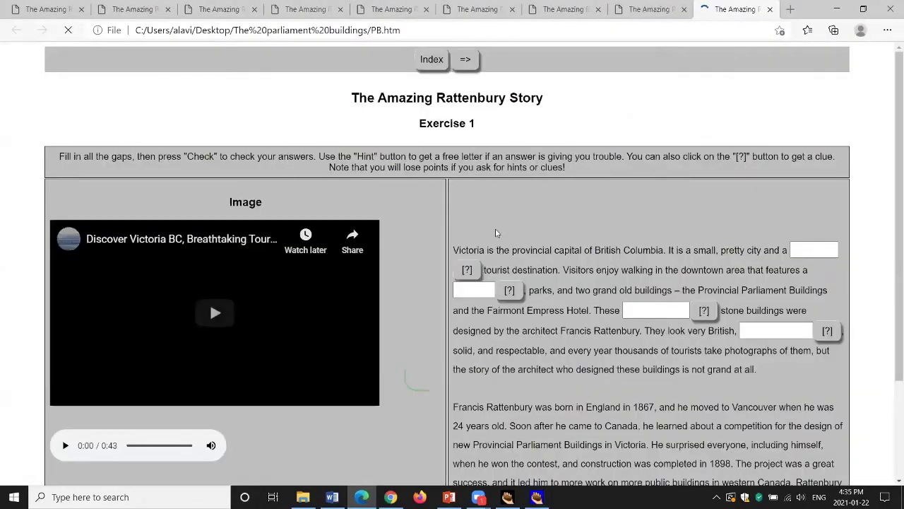
pyautogui.scroll(-1, 297, 219)
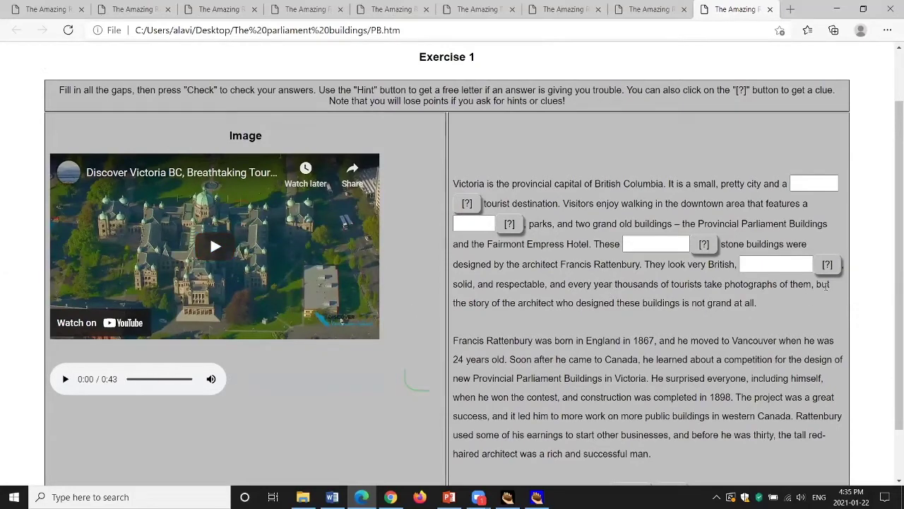
pyautogui.scroll(-1, 892, 311)
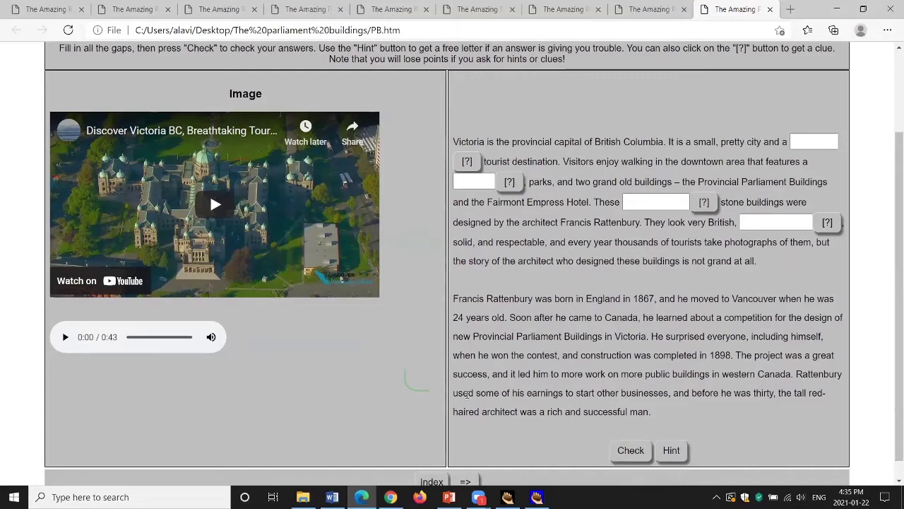
# Step: Back in JCloze, clear all gaps from the text and auto-gap every 9th word
pyautogui.click(537, 496)
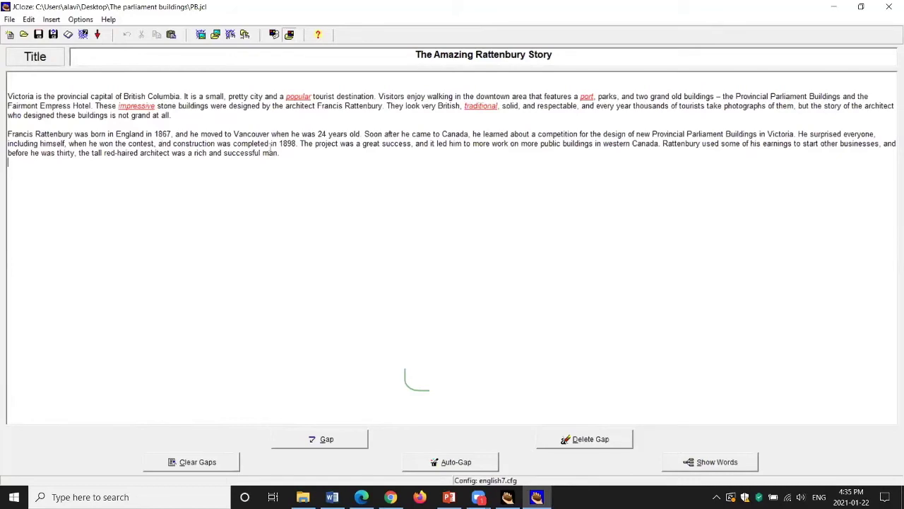
pyautogui.click(190, 463)
pyautogui.click(400, 279)
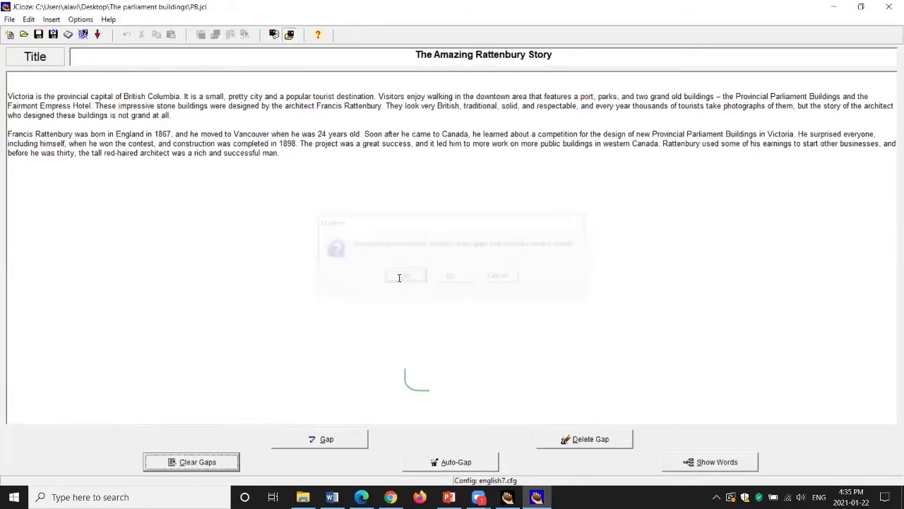
pyautogui.click(445, 461)
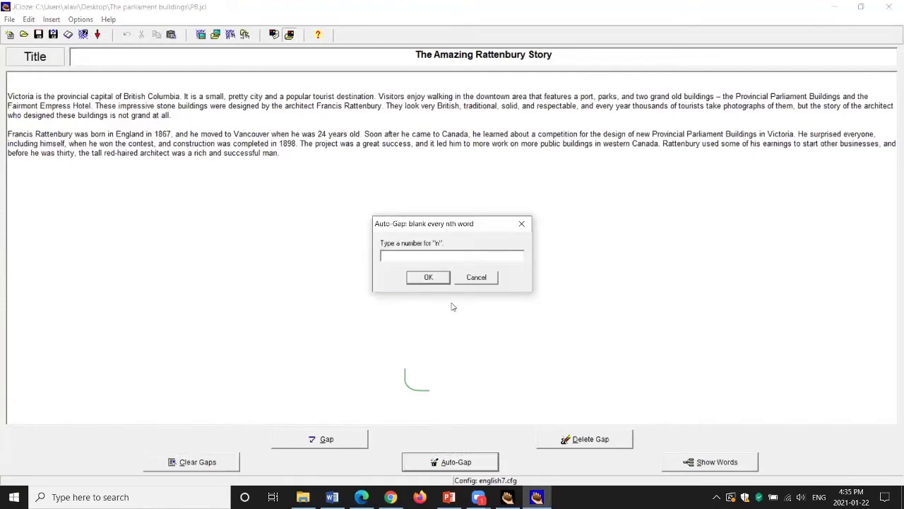
pyautogui.write('9')
pyautogui.click(428, 277)
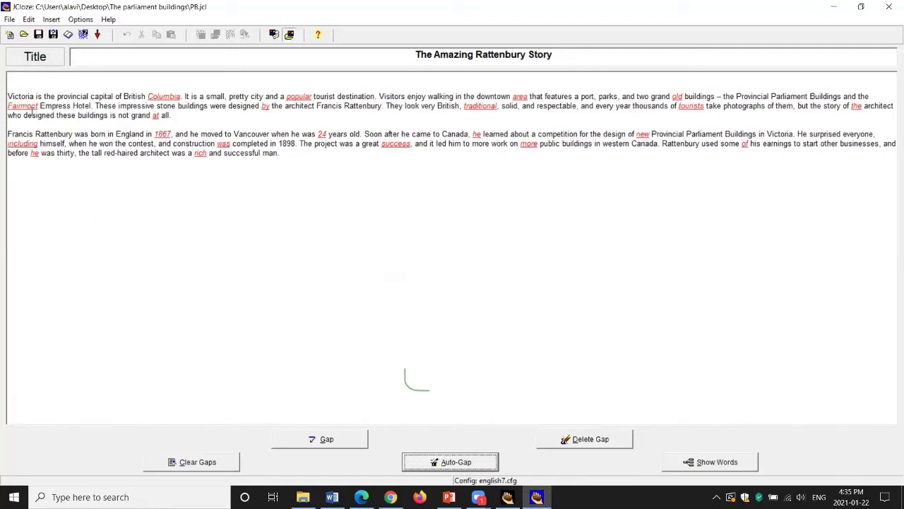
# Step: Export the exercise for printing and paste it as text only into a new blank Word document
pyautogui.click(11, 23)
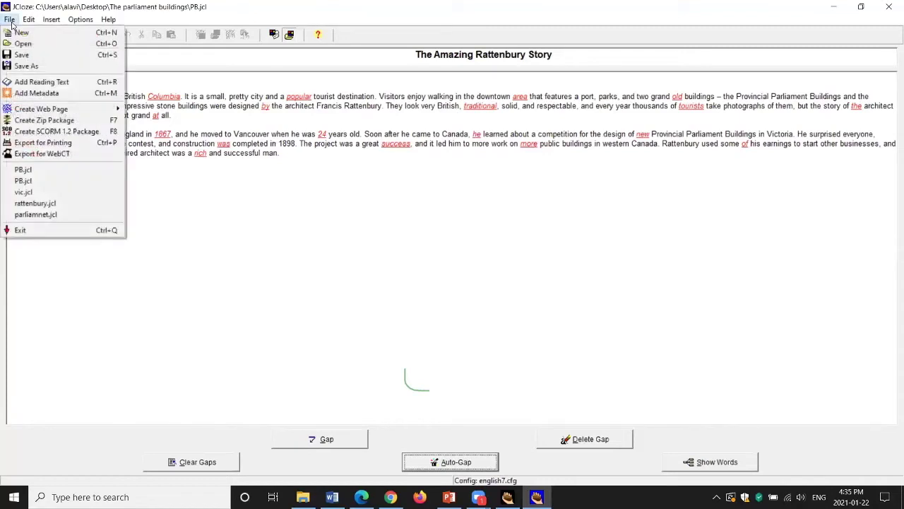
pyautogui.click(27, 145)
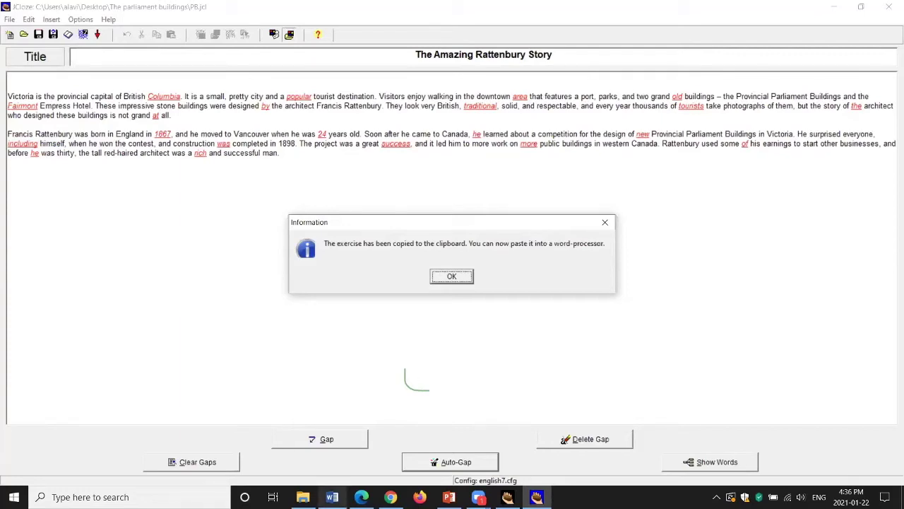
pyautogui.click(332, 496)
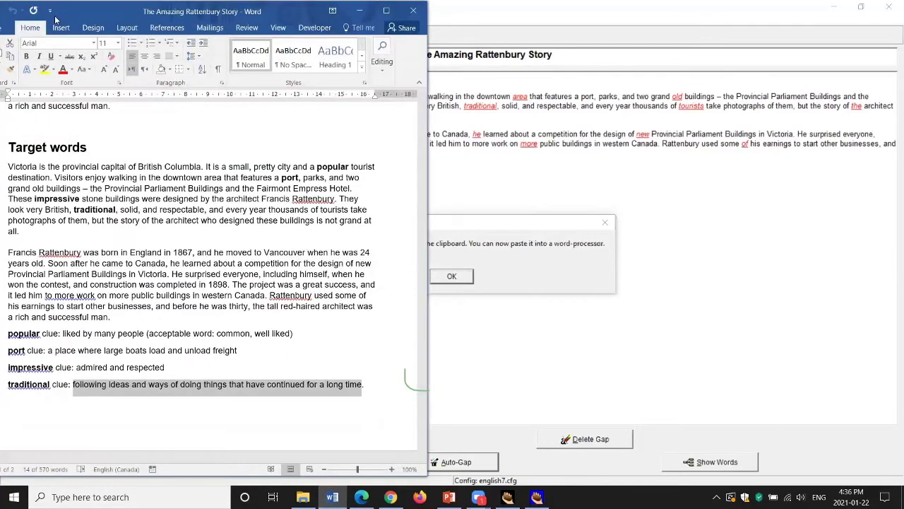
pyautogui.moveTo(74, 12); pyautogui.dragTo(94, 27)
pyautogui.click(16, 41)
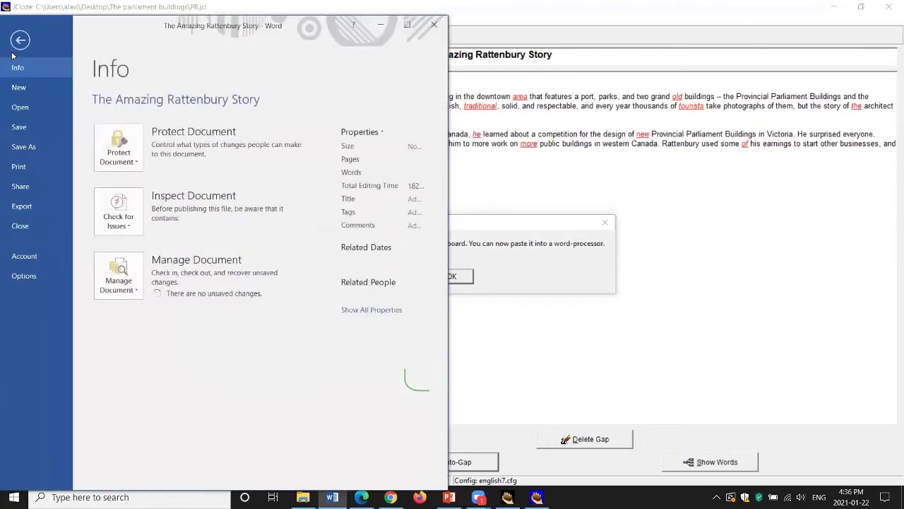
pyautogui.click(22, 94)
pyautogui.click(143, 222)
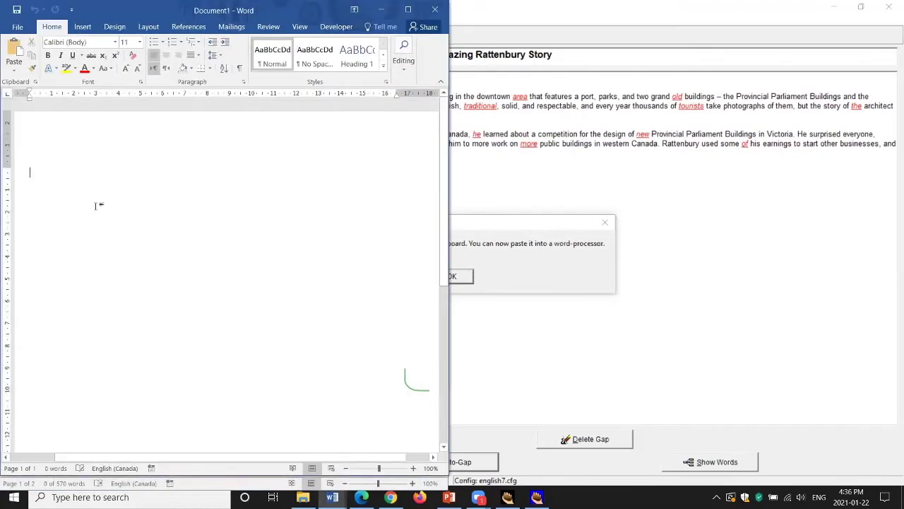
pyautogui.rightClick(95, 204)
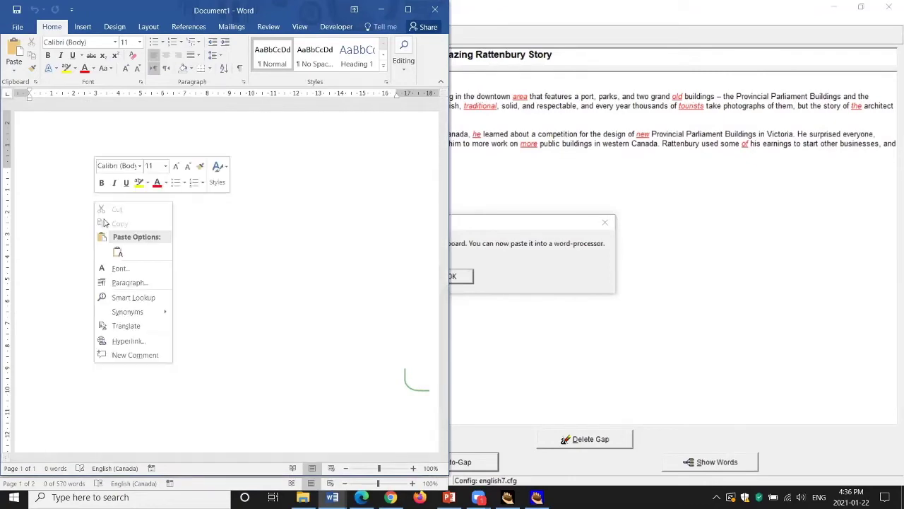
pyautogui.click(117, 253)
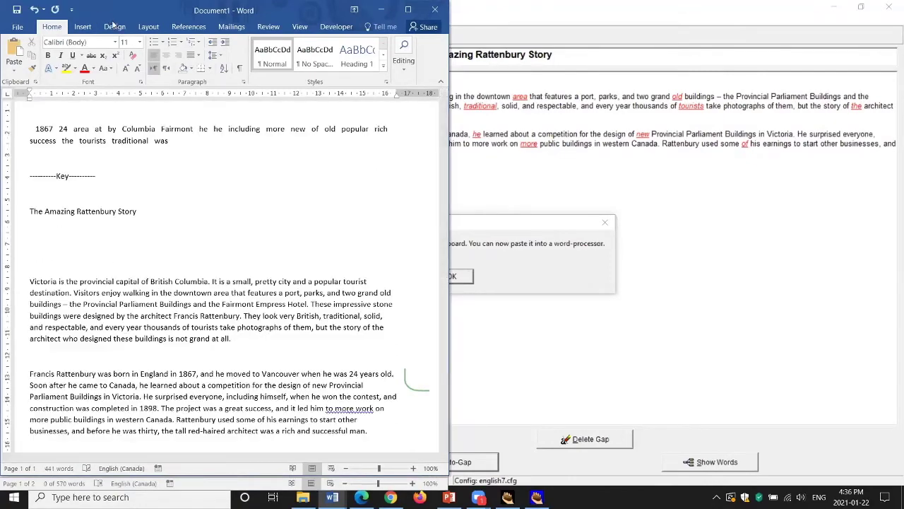
# Step: Maximize the Word document and look through the reading text code, numbered gaps, word list and answer key
pyautogui.press('super+Up')
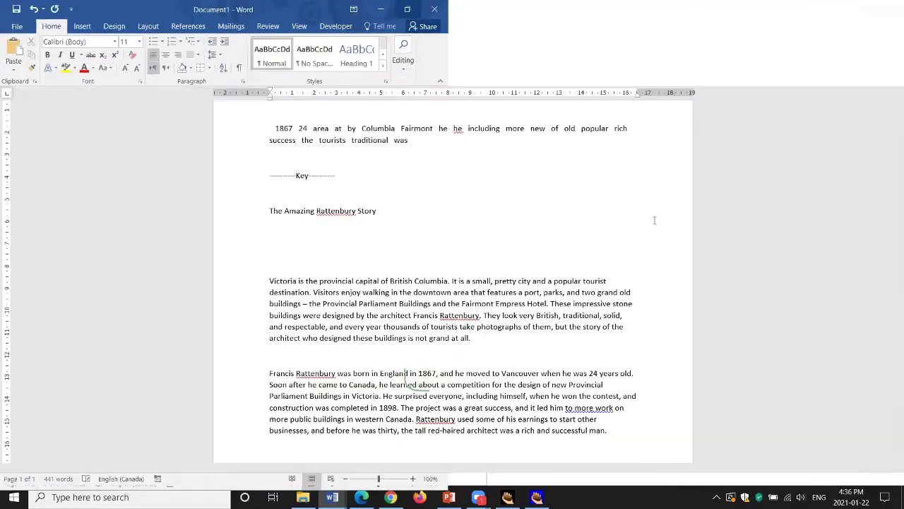
pyautogui.moveTo(896, 325); pyautogui.dragTo(890, 145)
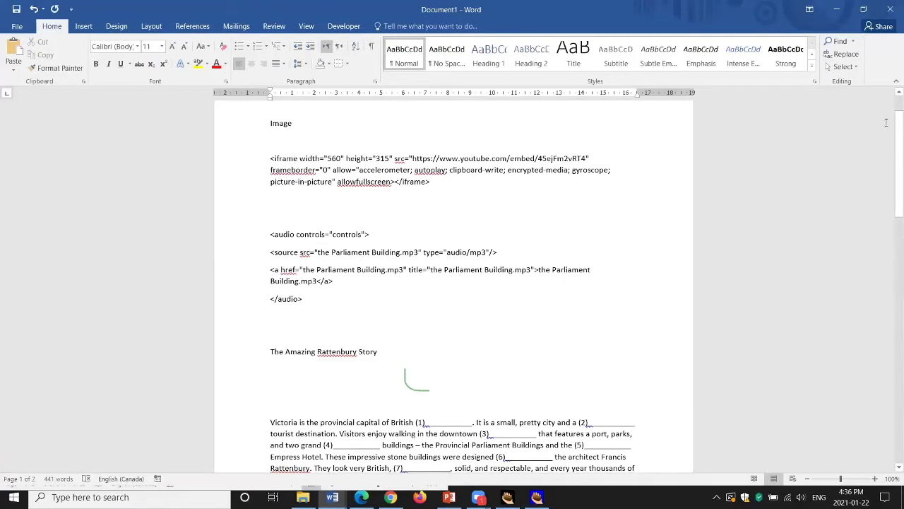
pyautogui.moveTo(892, 132); pyautogui.dragTo(894, 220)
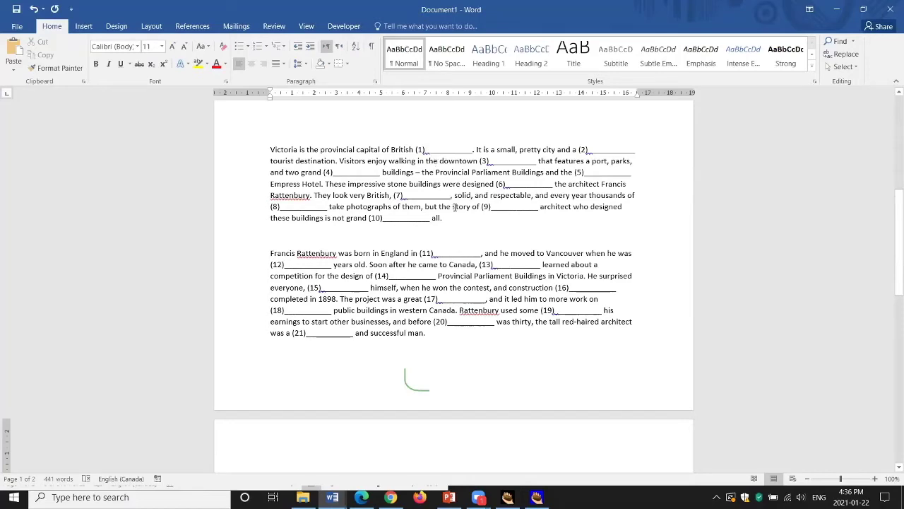
pyautogui.scroll(-4, 455, 206)
pyautogui.scroll(-3, 455, 206)
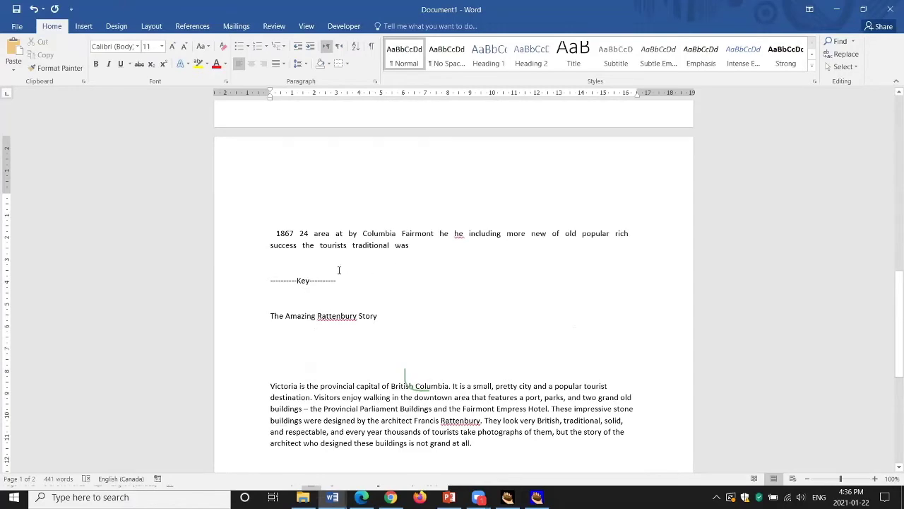
pyautogui.scroll(-1, 338, 270)
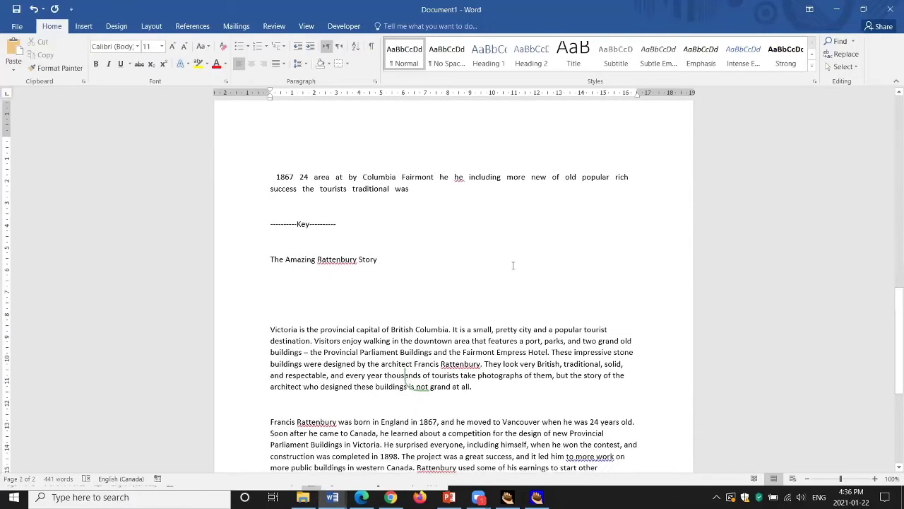
pyautogui.scroll(-2, 514, 266)
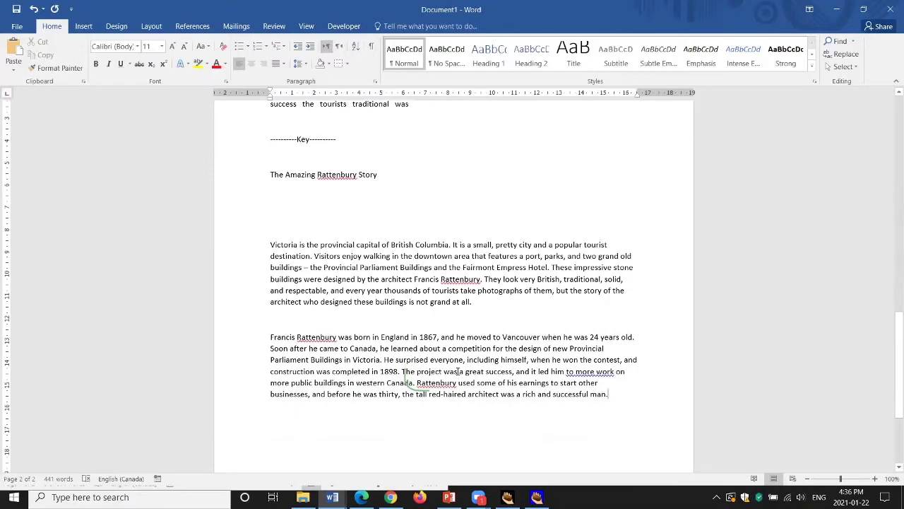
# Step: Review the Word document from the answer key back through the word list to the numbered gaps
pyautogui.scroll(3, 459, 371)
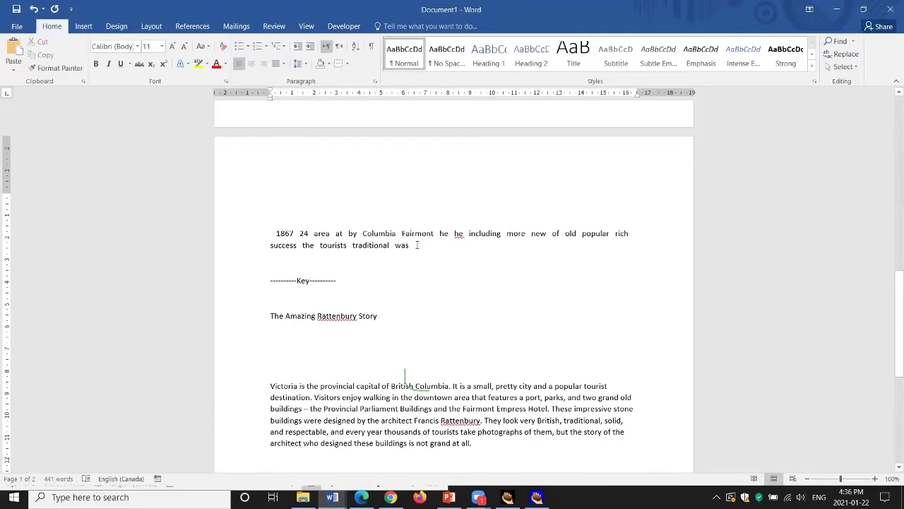
pyautogui.scroll(3, 419, 252)
pyautogui.scroll(2, 444, 224)
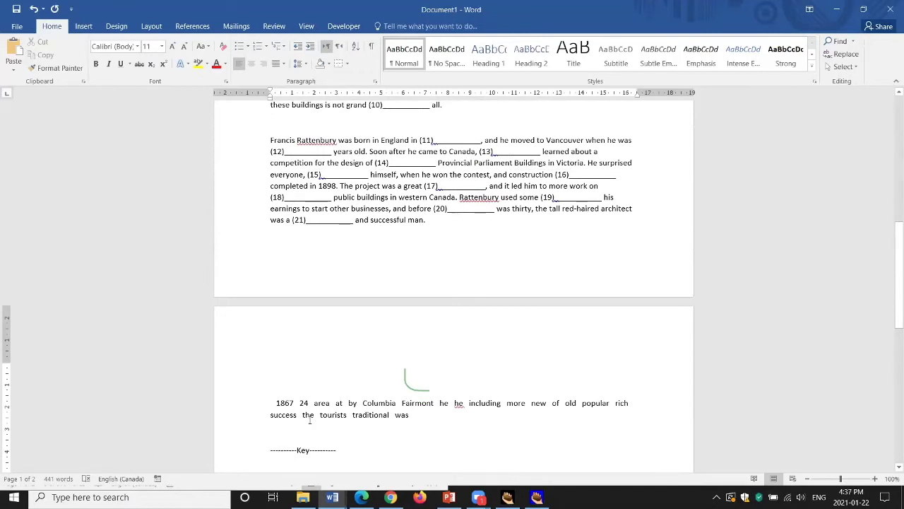
pyautogui.scroll(-1, 424, 417)
pyautogui.scroll(2, 456, 410)
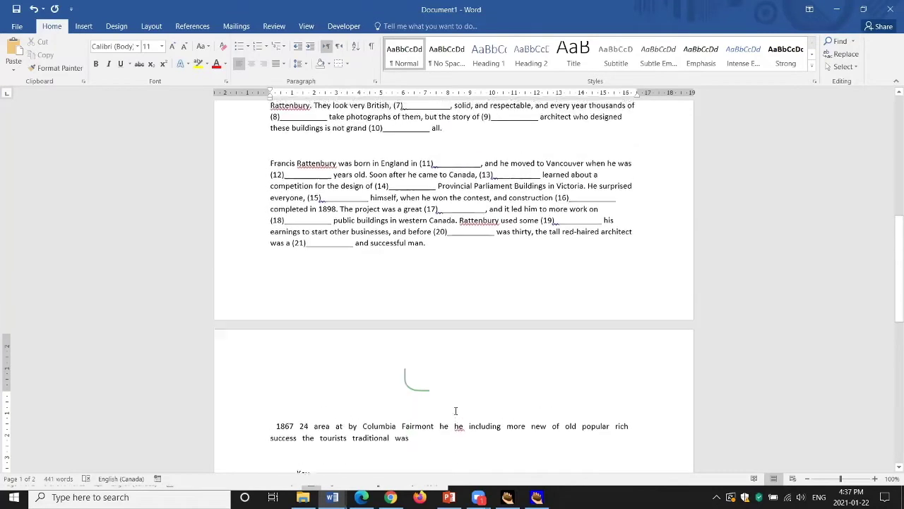
pyautogui.scroll(2, 456, 410)
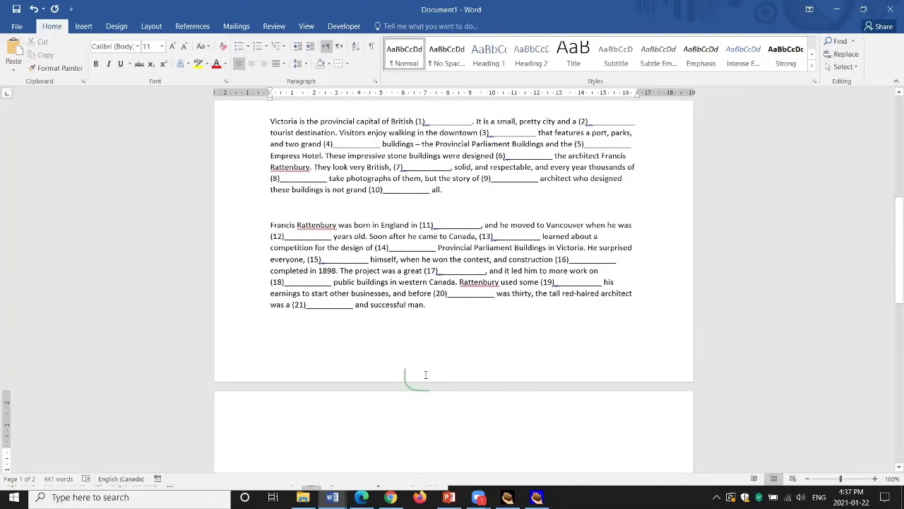
# Step: Return from Word to JCloze, dismiss the clipboard message and open the output configuration
pyautogui.click(836, 17)
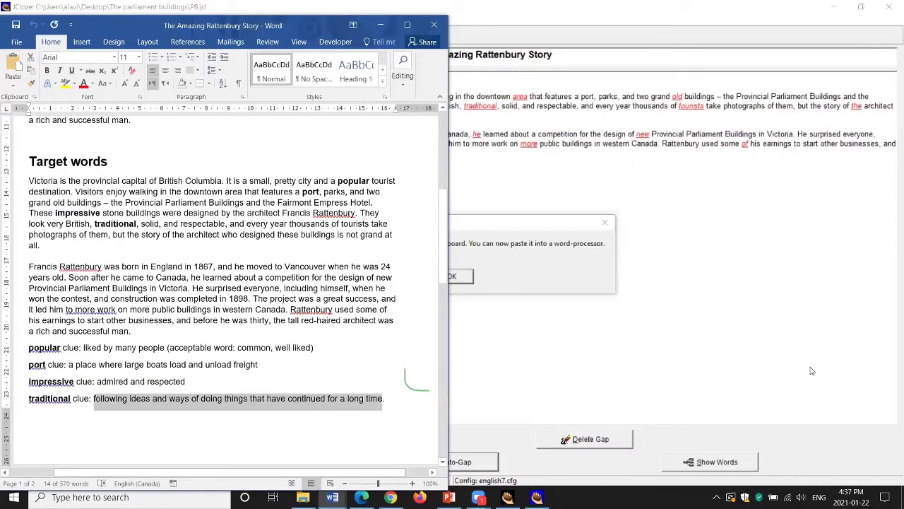
pyautogui.click(812, 371)
pyautogui.click(463, 277)
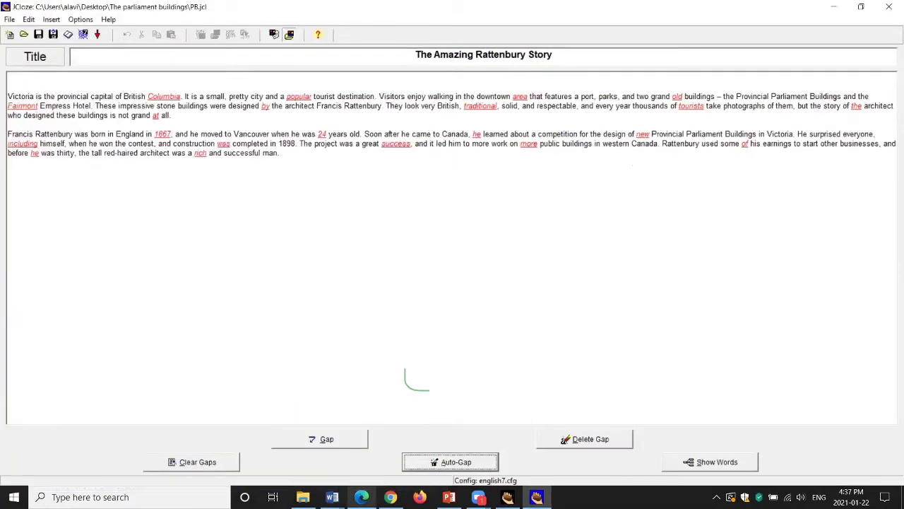
pyautogui.moveTo(361, 496)
pyautogui.click(80, 19)
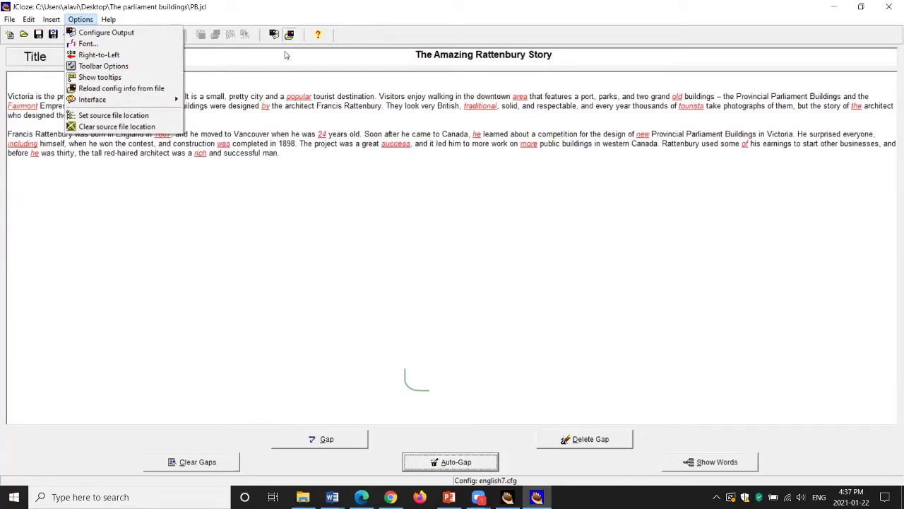
pyautogui.click(122, 37)
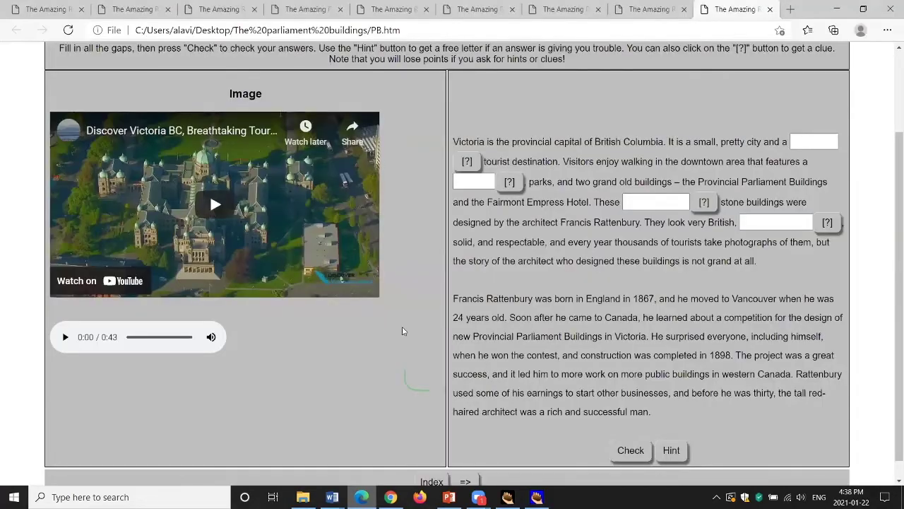
# Step: Compare the exercise page in the browser with the subtitle, instructions and feedback prompts in the JCloze configuration
pyautogui.scroll(3, 402, 331)
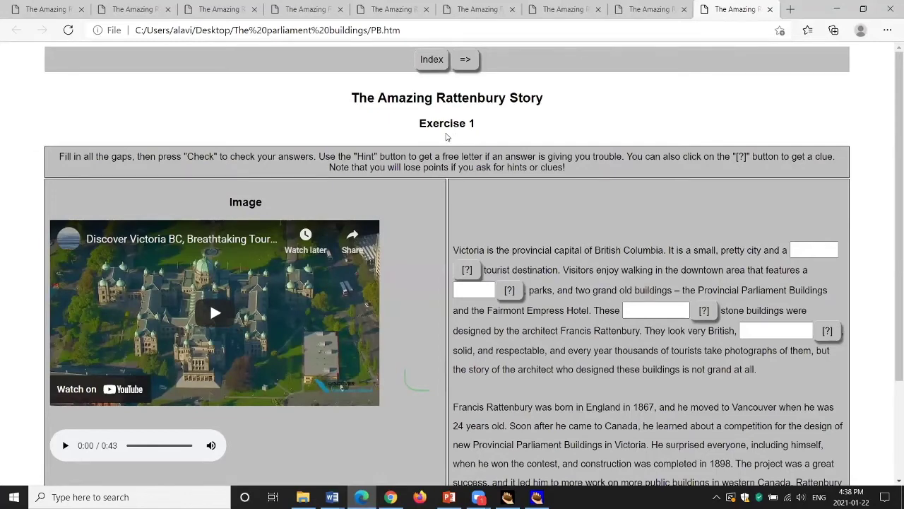
pyautogui.click(537, 497)
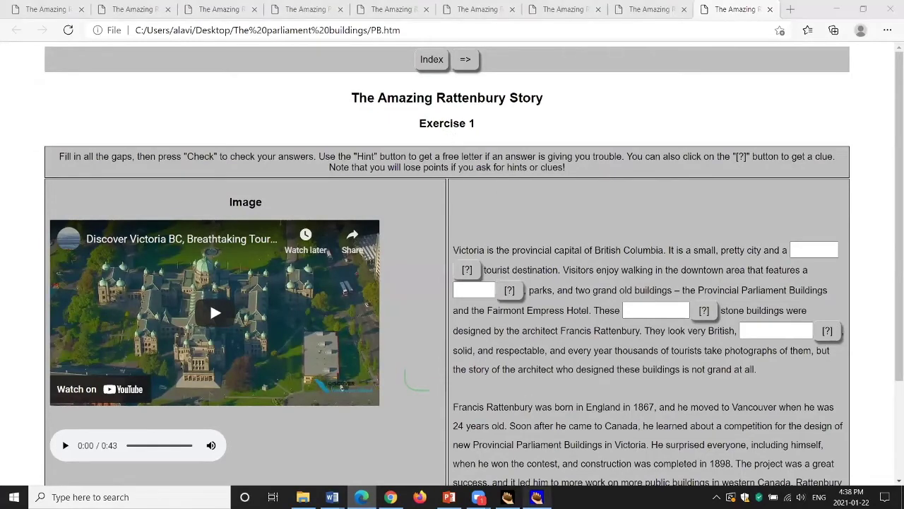
pyautogui.click(271, 170)
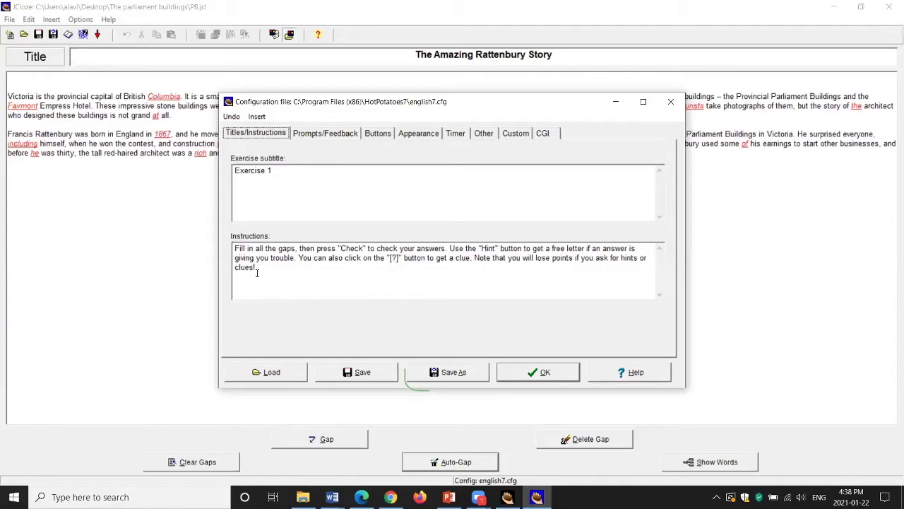
pyautogui.click(312, 134)
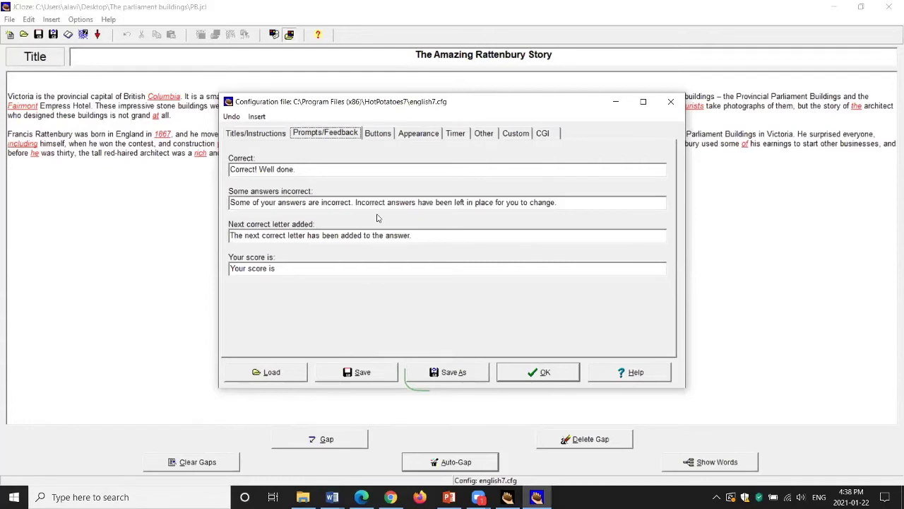
# Step: Examine the button settings, toggling the Hint button off and on, and compare them with the buttons on the exercise page
pyautogui.click(379, 135)
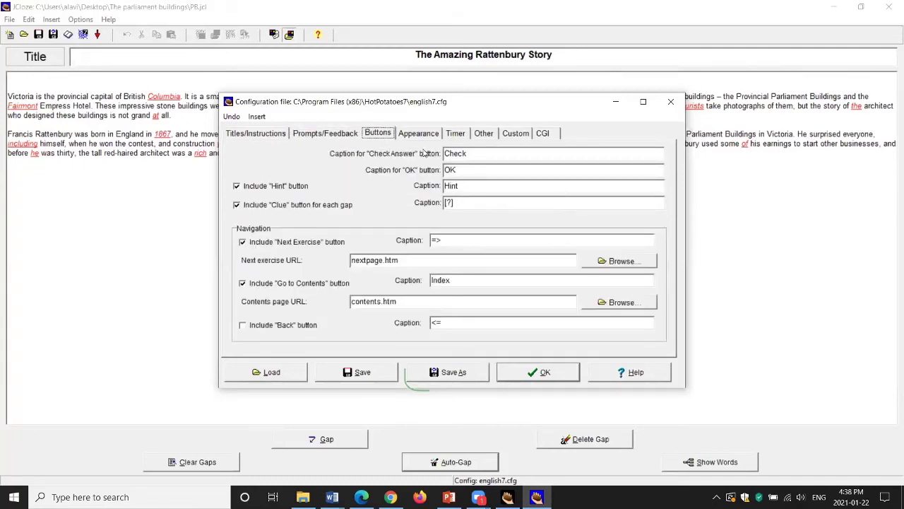
pyautogui.click(297, 192)
pyautogui.click(237, 188)
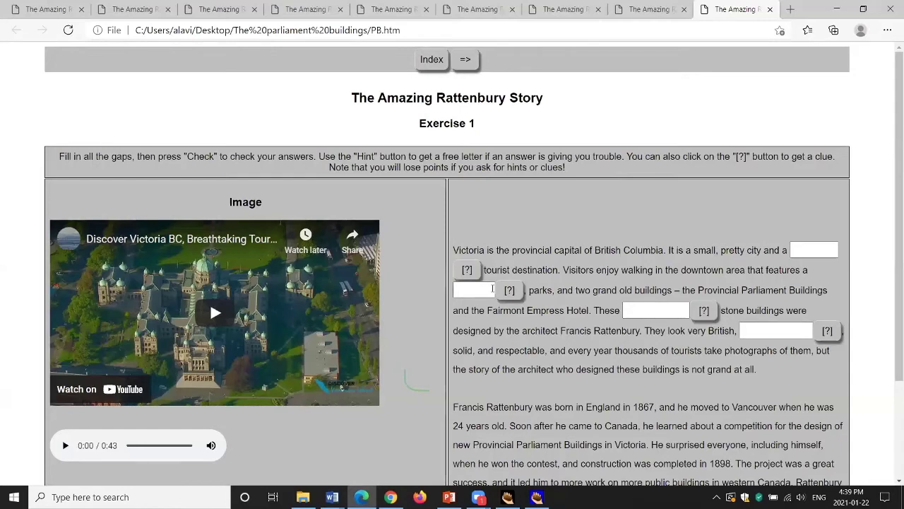
pyautogui.scroll(-2, 515, 272)
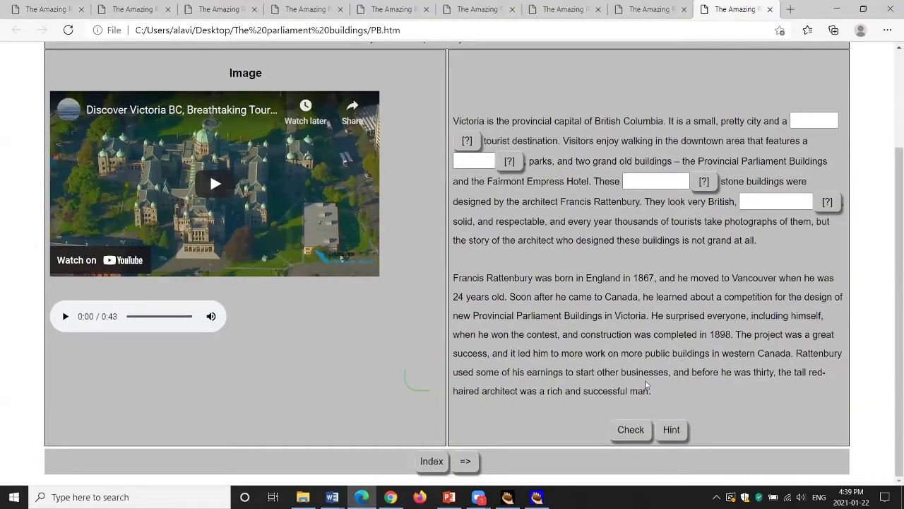
pyautogui.scroll(2, 638, 350)
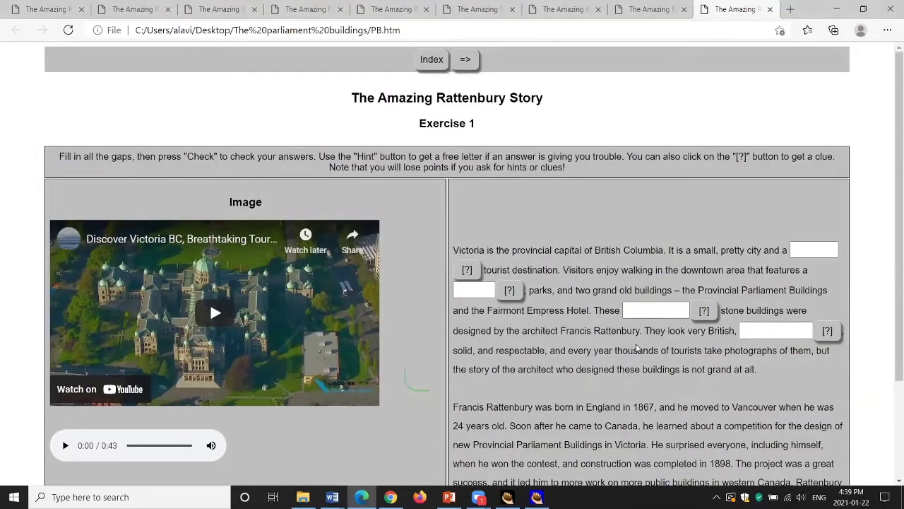
pyautogui.click(537, 496)
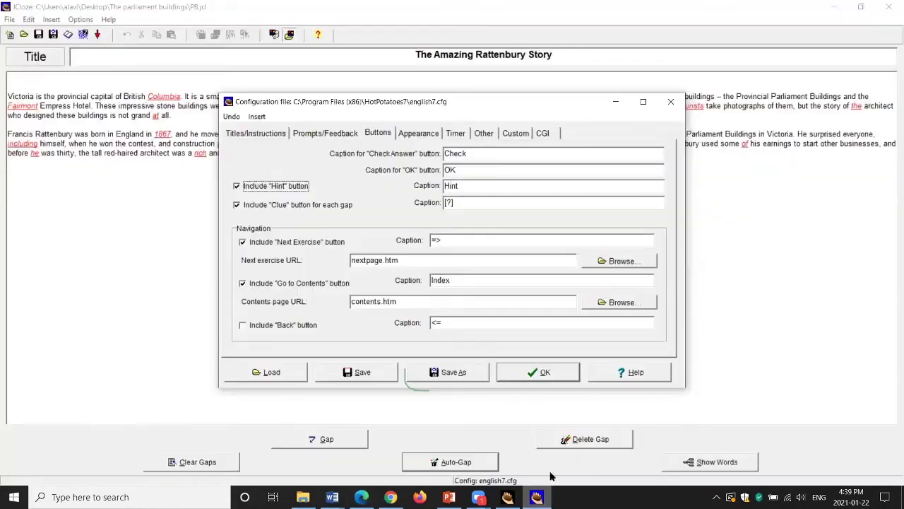
# Step: Clear the Check Answer button's caption and load the local picture ok-1976099_640 in its place
pyautogui.doubleClick(493, 158)
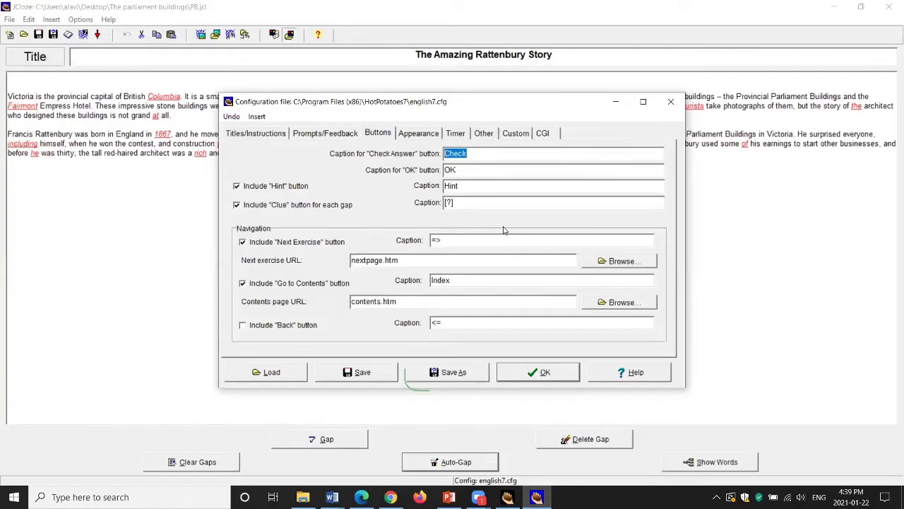
pyautogui.press('Delete')
pyautogui.click(256, 117)
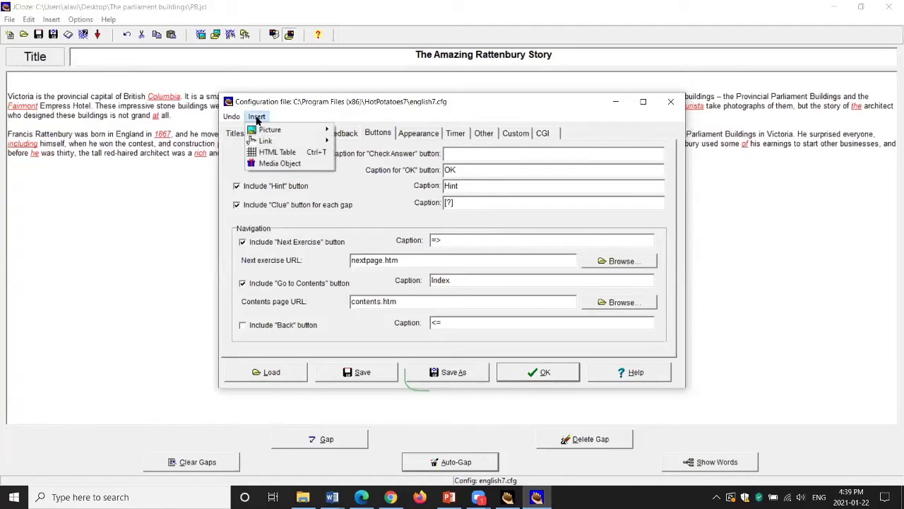
pyautogui.moveTo(290, 130)
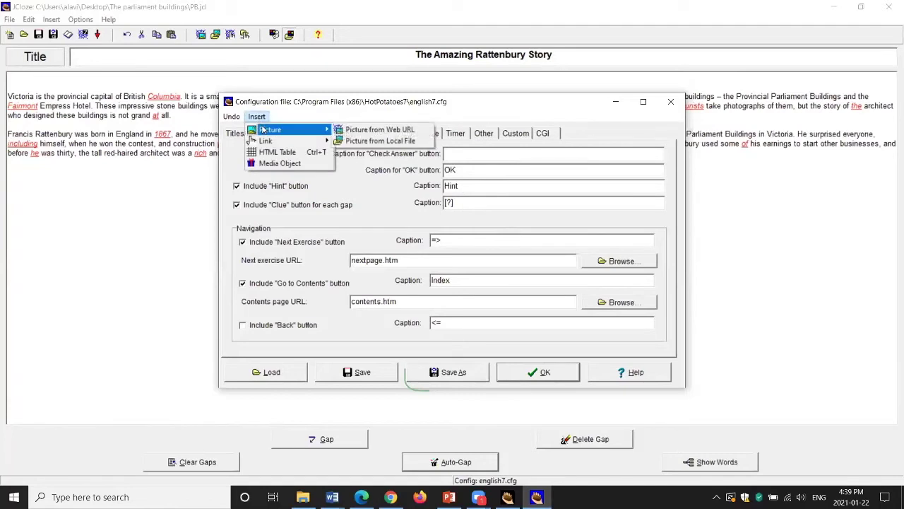
pyautogui.click(368, 140)
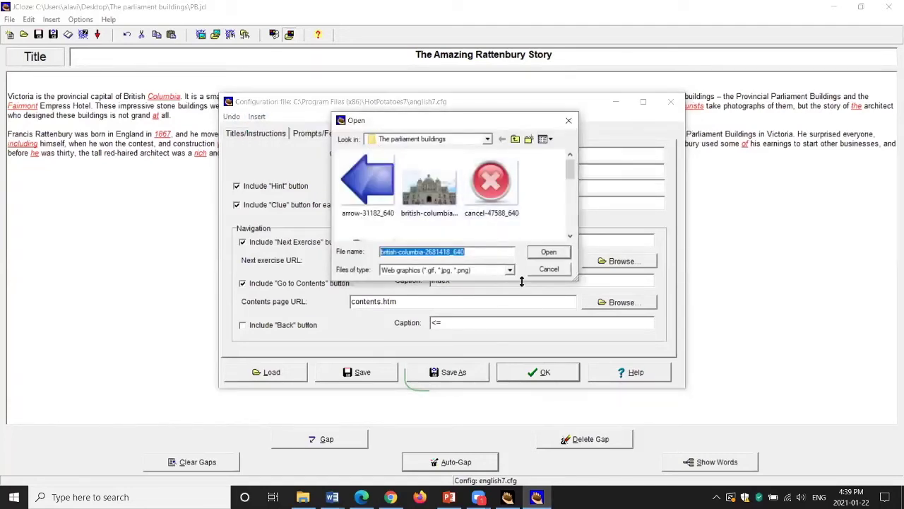
pyautogui.moveTo(522, 281); pyautogui.dragTo(524, 430)
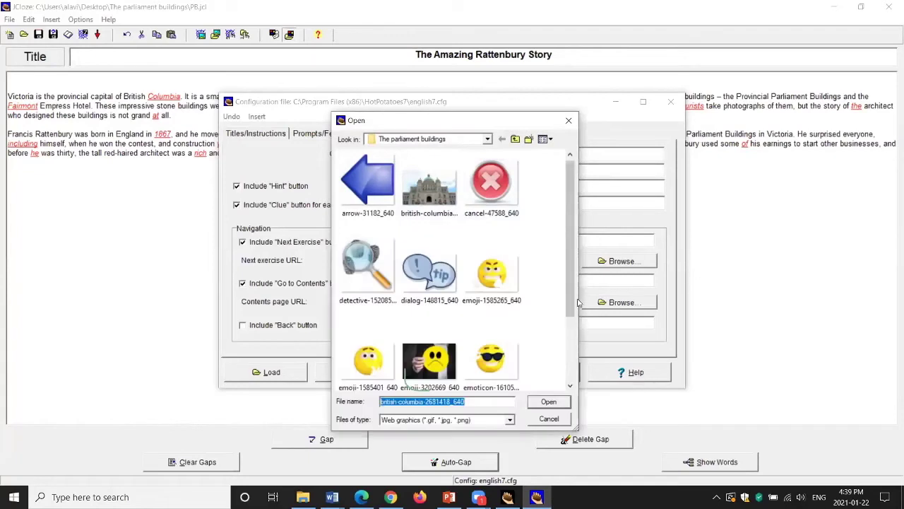
pyautogui.moveTo(576, 304); pyautogui.dragTo(573, 375)
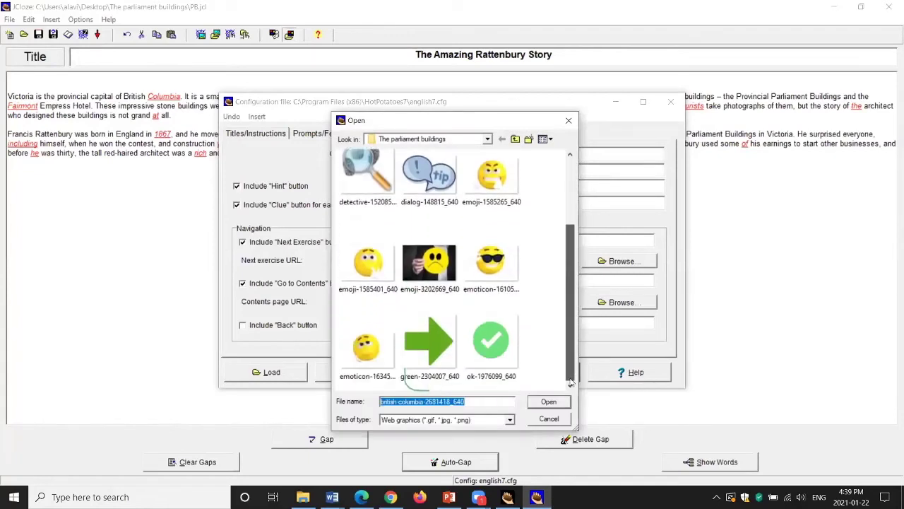
pyautogui.click(494, 348)
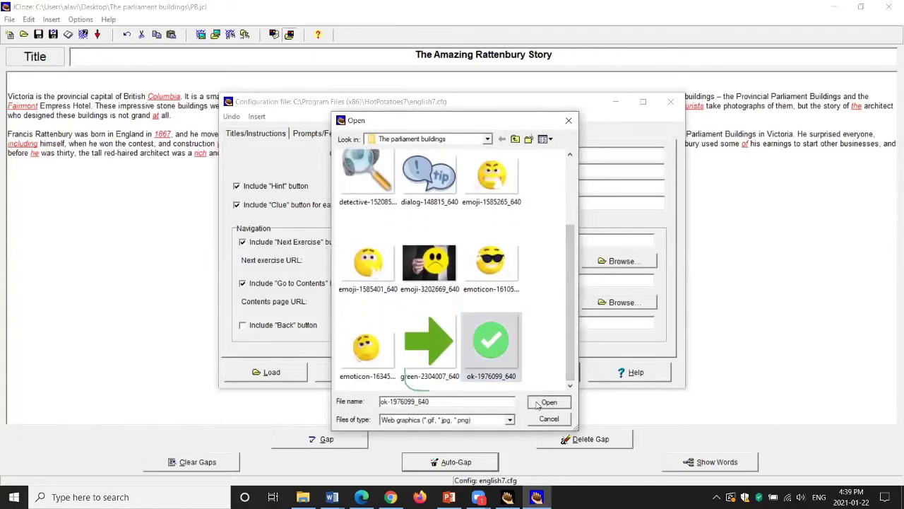
pyautogui.click(541, 402)
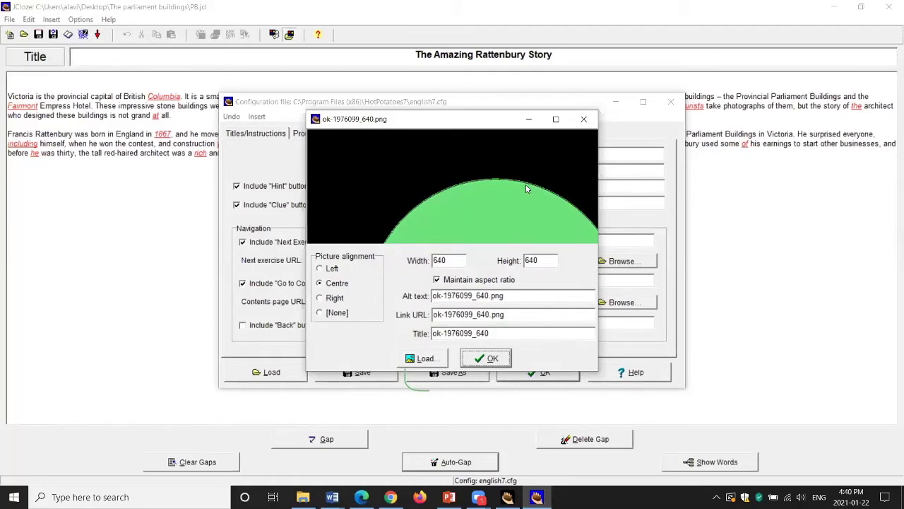
# Step: Set the check mark picture's width to 50 with the aspect ratio maintained, and insert it as the caption
pyautogui.click(454, 259)
pyautogui.doubleClick(454, 259)
pyautogui.write('50')
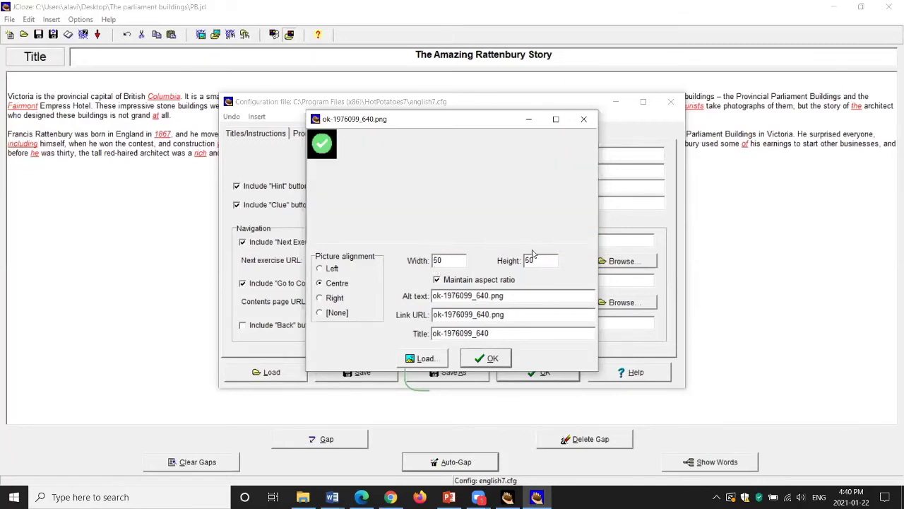
pyautogui.click(499, 359)
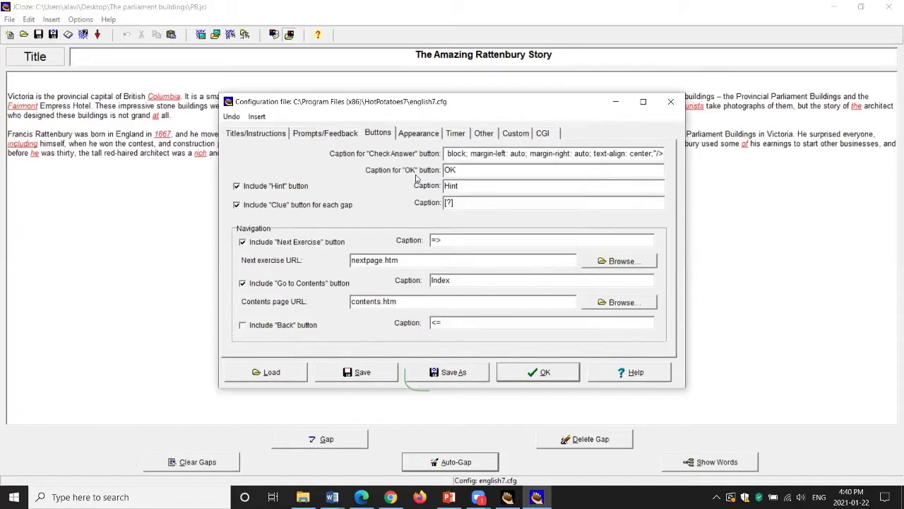
# Step: Replace the OK button's caption with the local picture emoticon-1610518_640 at a width of 50
pyautogui.doubleClick(459, 170)
pyautogui.click(269, 117)
pyautogui.moveTo(275, 129)
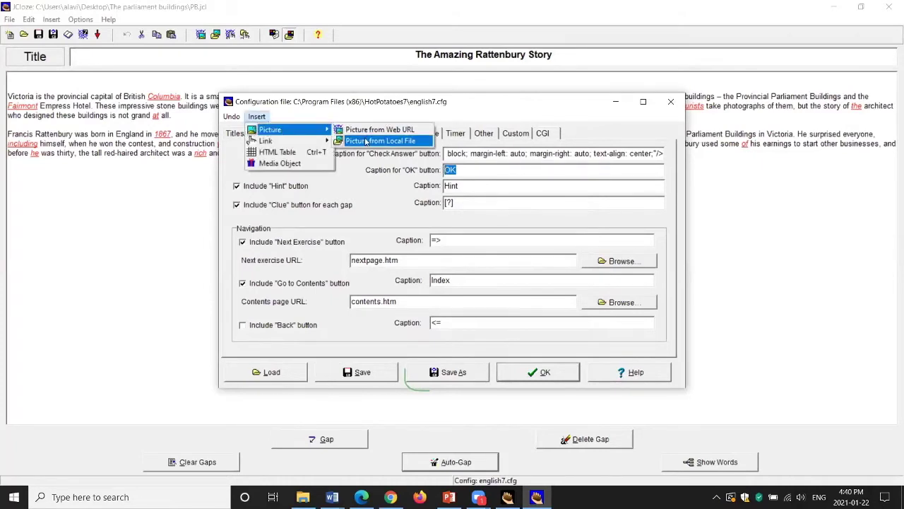
pyautogui.click(381, 140)
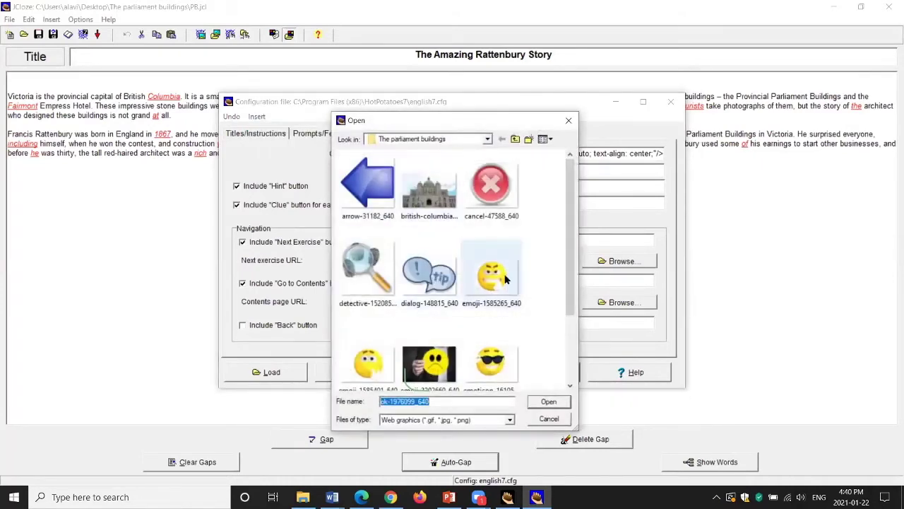
pyautogui.scroll(-2, 513, 273)
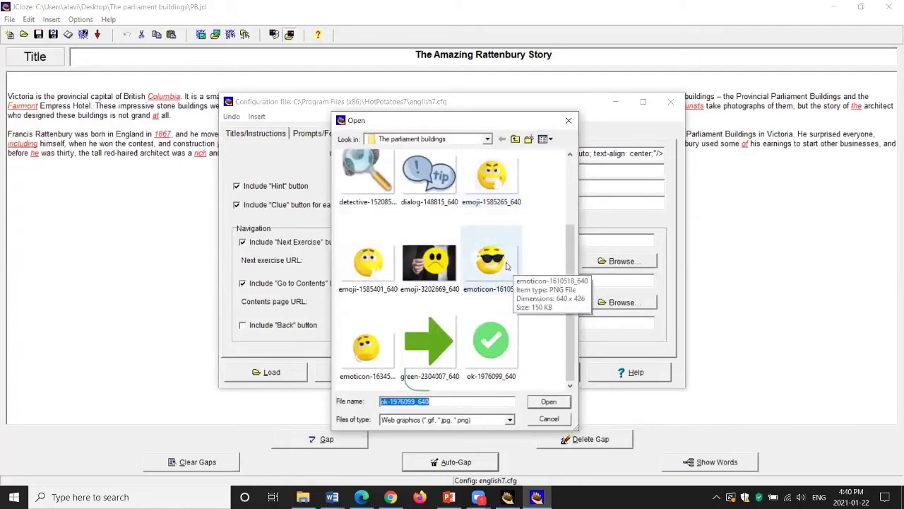
pyautogui.click(493, 263)
pyautogui.click(549, 402)
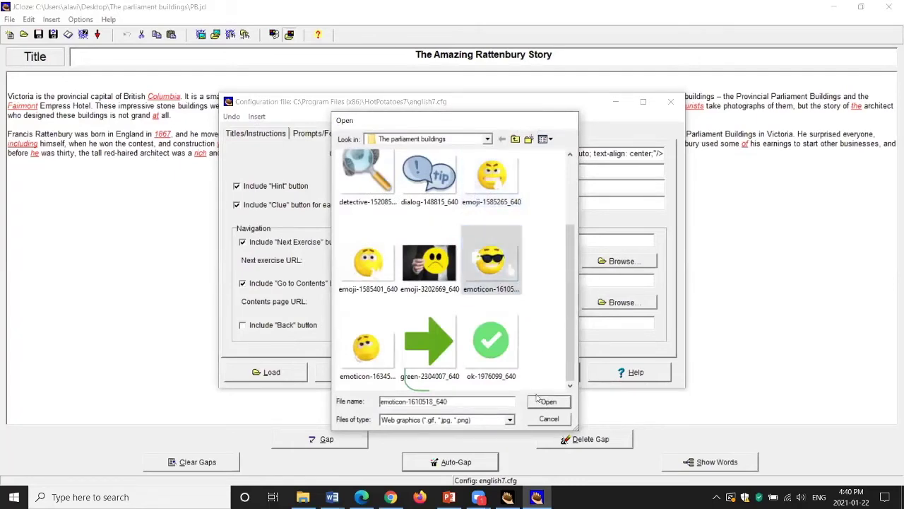
pyautogui.doubleClick(440, 260)
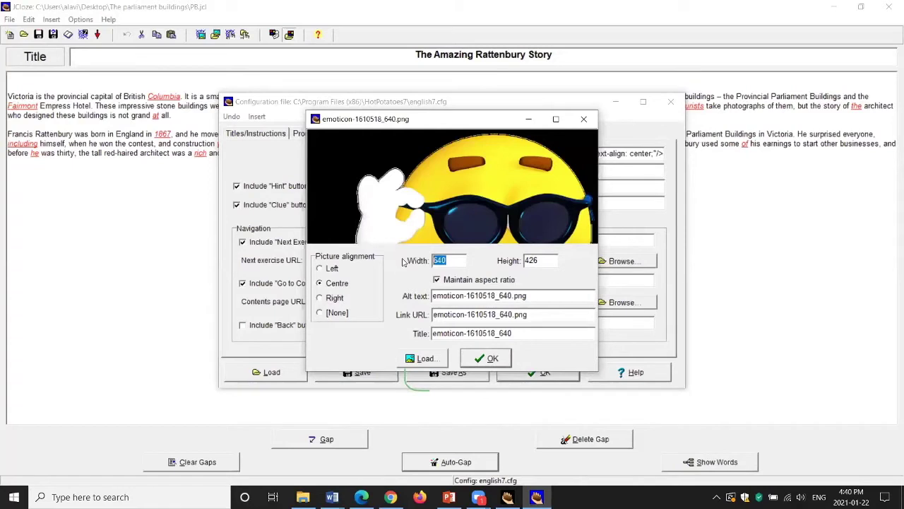
pyautogui.write('50')
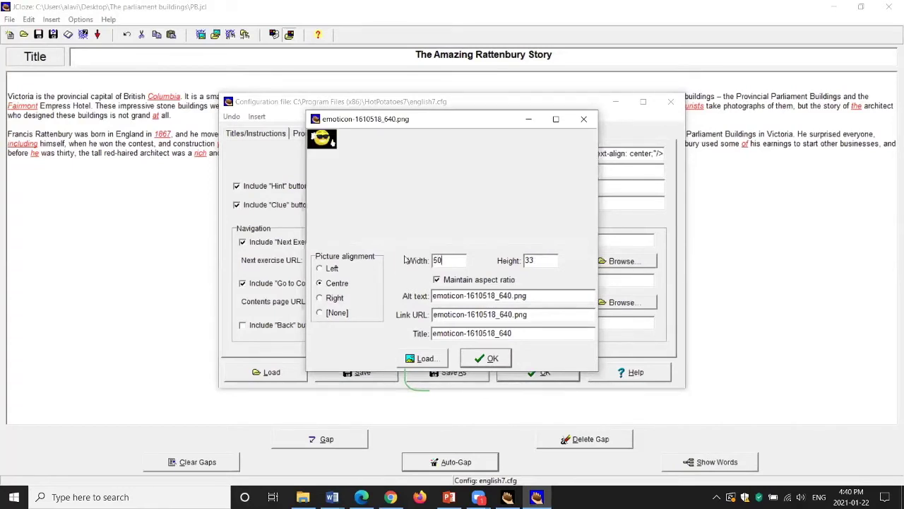
pyautogui.click(488, 359)
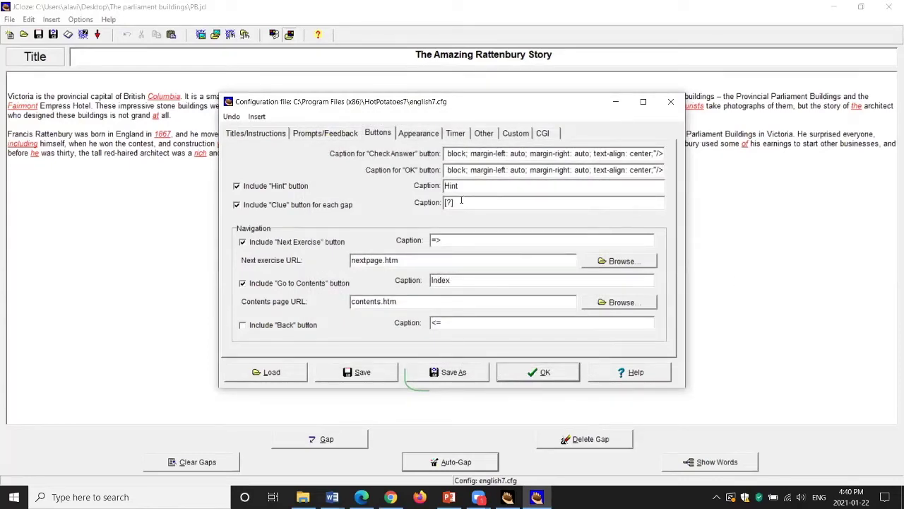
# Step: Replace the Hint button's caption with the local picture dialog-148815_640 at a width of 50
pyautogui.moveTo(467, 185); pyautogui.dragTo(442, 188)
pyautogui.click(268, 118)
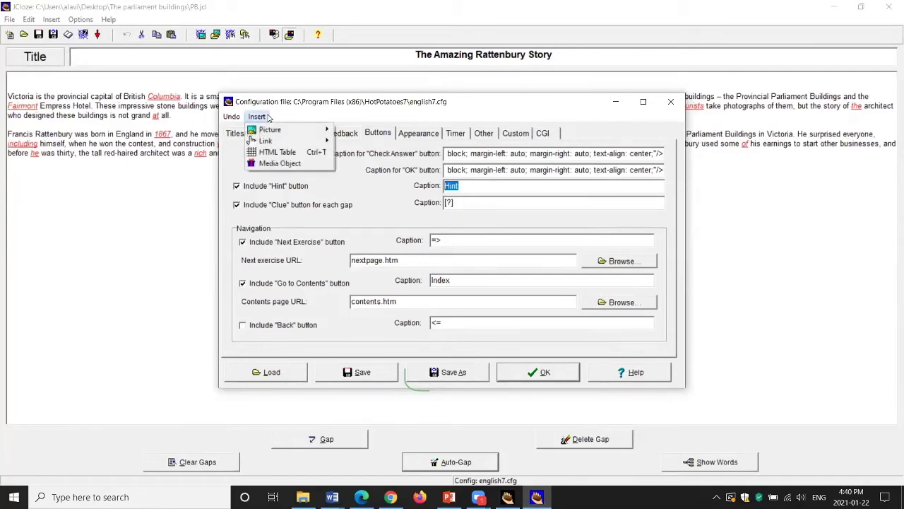
pyautogui.moveTo(272, 130)
pyautogui.click(361, 141)
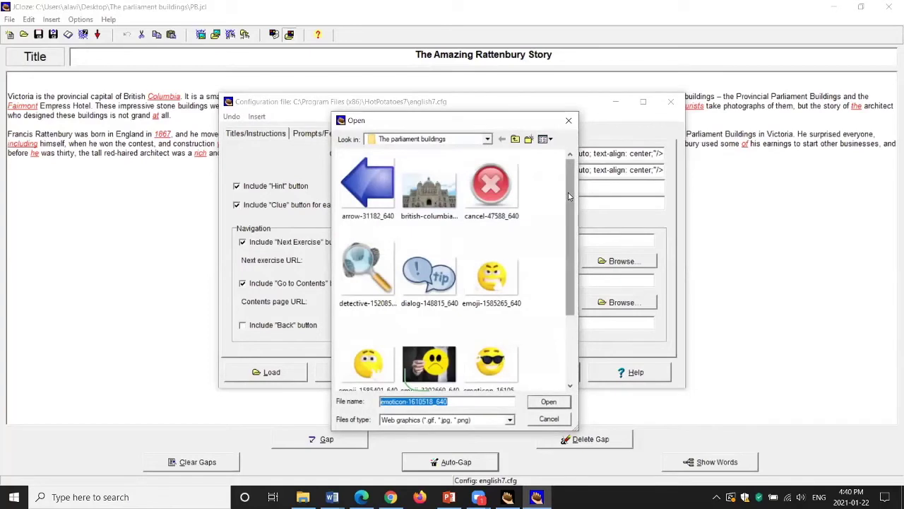
pyautogui.click(437, 286)
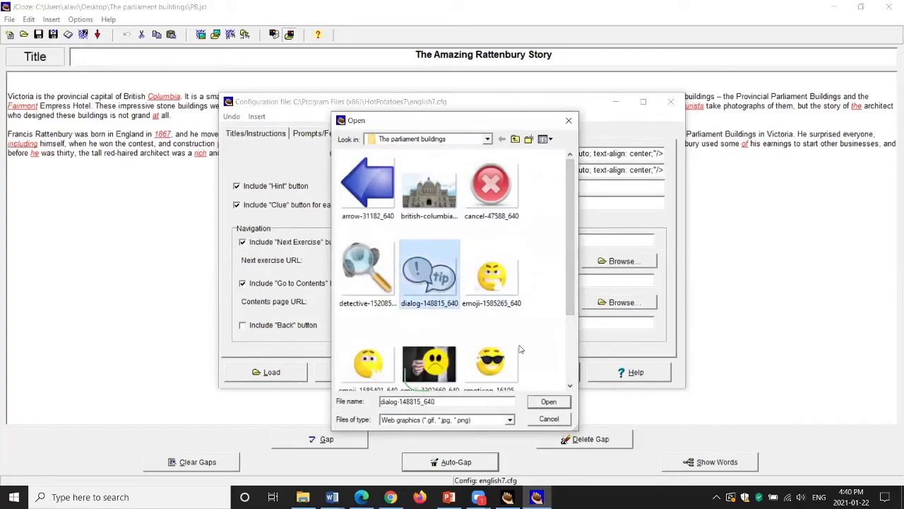
pyautogui.click(536, 401)
pyautogui.doubleClick(441, 261)
pyautogui.write('50')
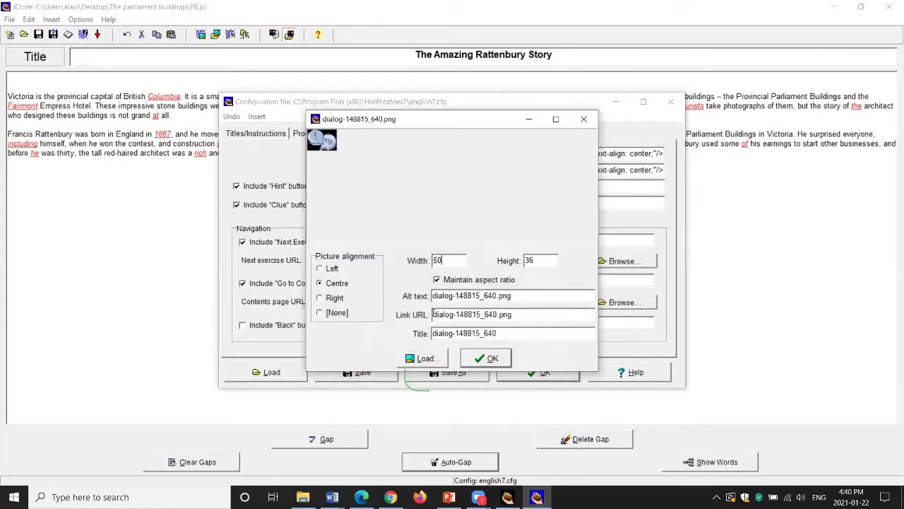
pyautogui.click(492, 358)
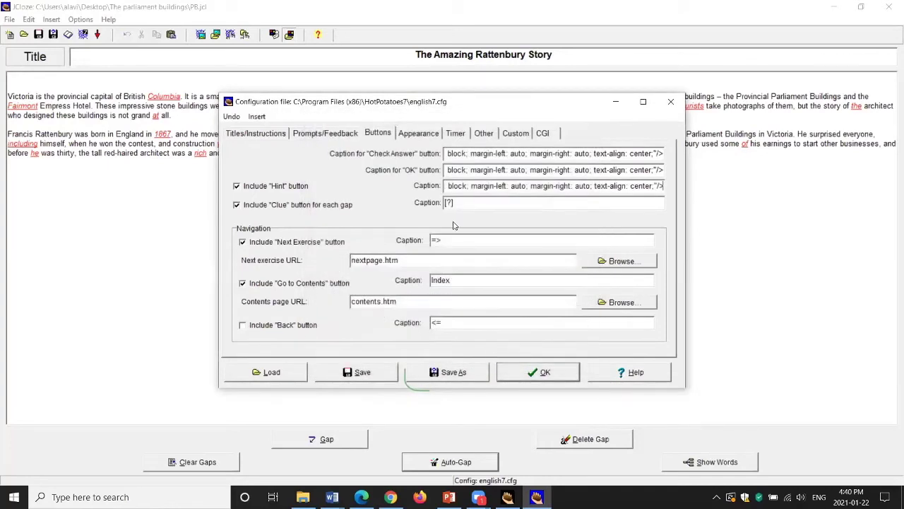
# Step: Replace the Clue button's caption with the local picture detective-152085_640 at a width of 50
pyautogui.moveTo(458, 203); pyautogui.dragTo(440, 203)
pyautogui.press('BackSpace')
pyautogui.click(257, 117)
pyautogui.moveTo(289, 130)
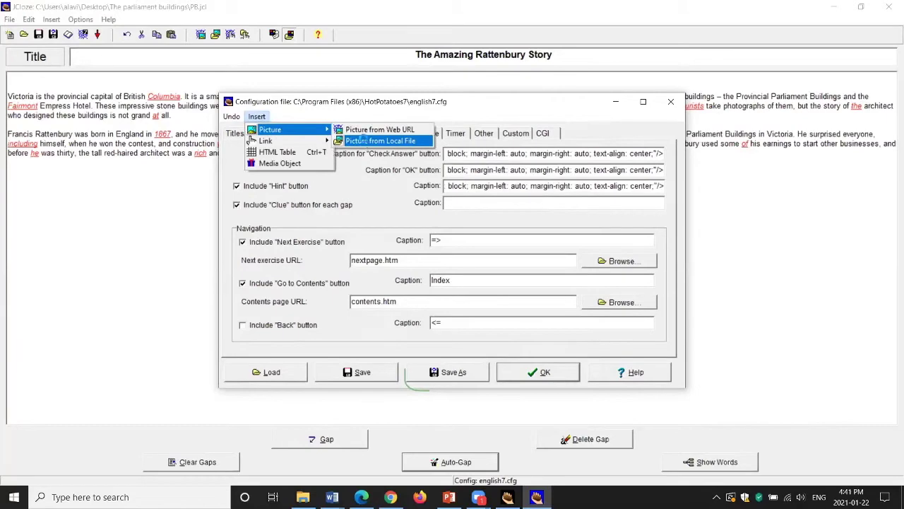
pyautogui.click(363, 141)
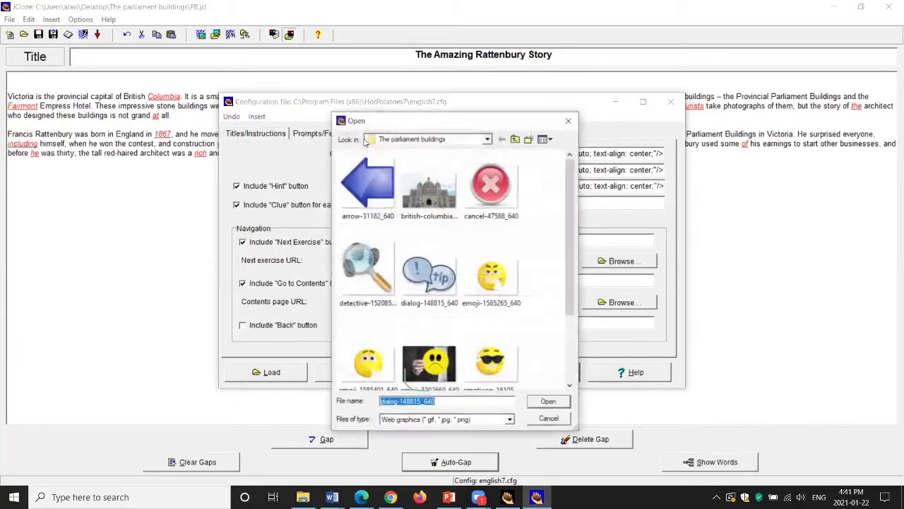
pyautogui.click(366, 263)
pyautogui.click(548, 402)
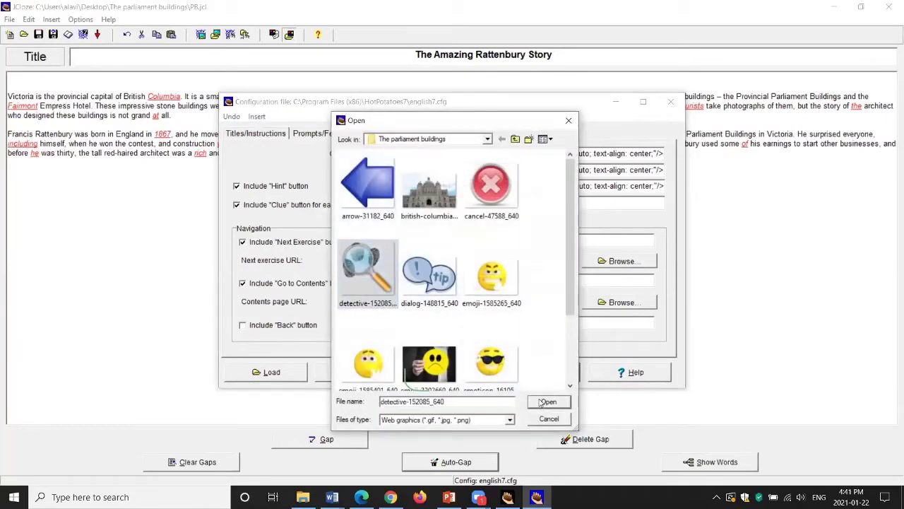
pyautogui.moveTo(458, 261); pyautogui.dragTo(422, 264)
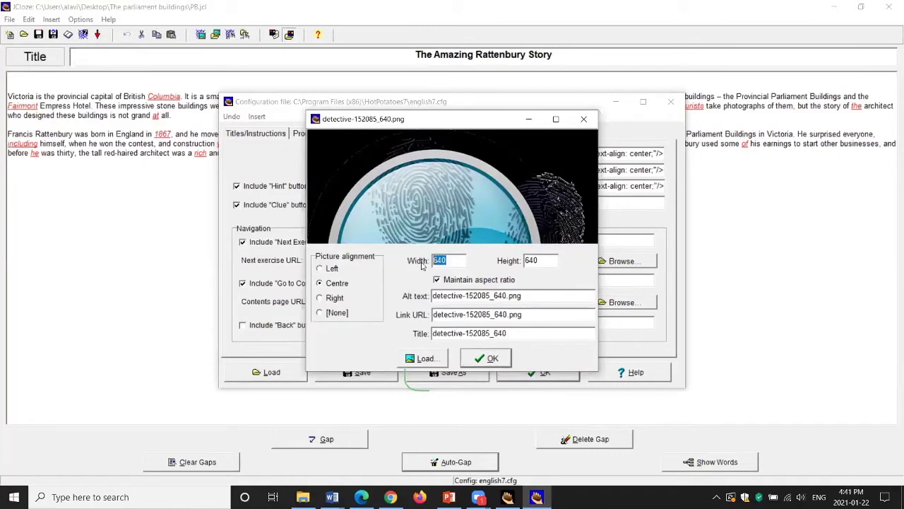
pyautogui.write('50')
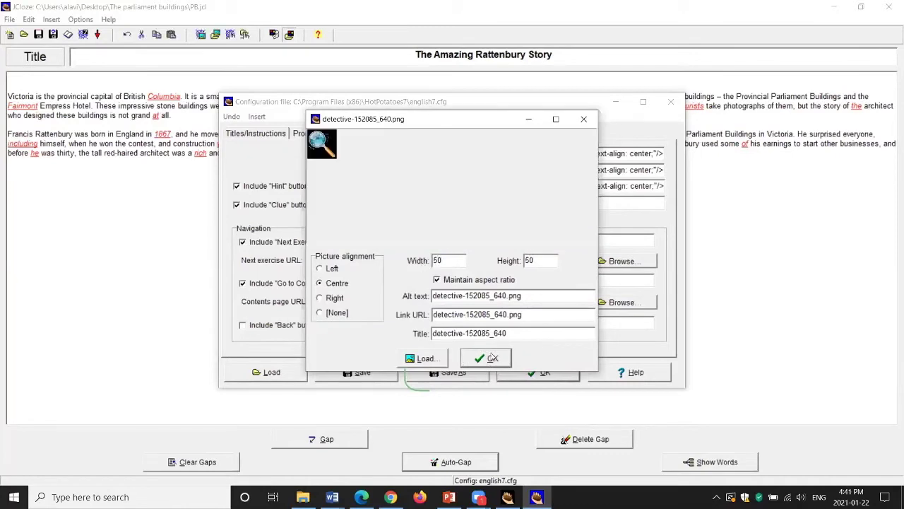
pyautogui.click(497, 359)
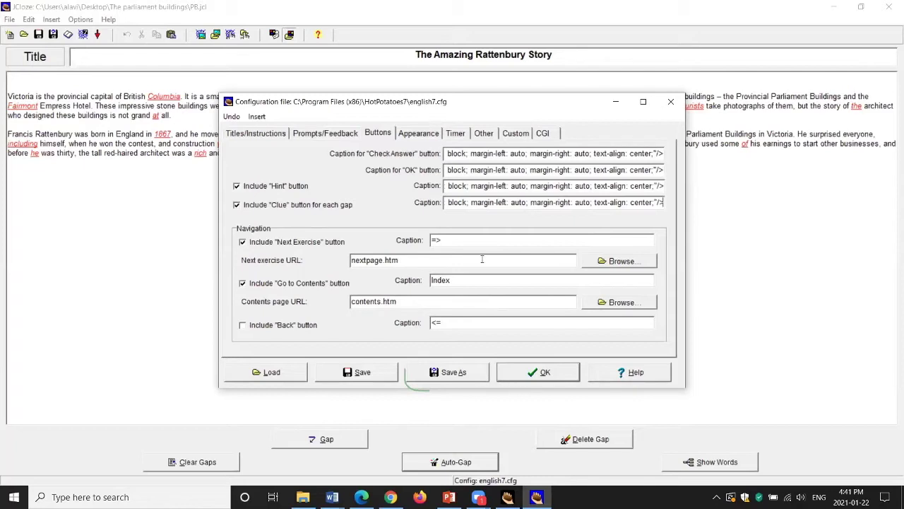
# Step: Accept the button configuration and export the exercise as web page PB over the existing file, viewing its picture buttons in the browser
pyautogui.click(541, 371)
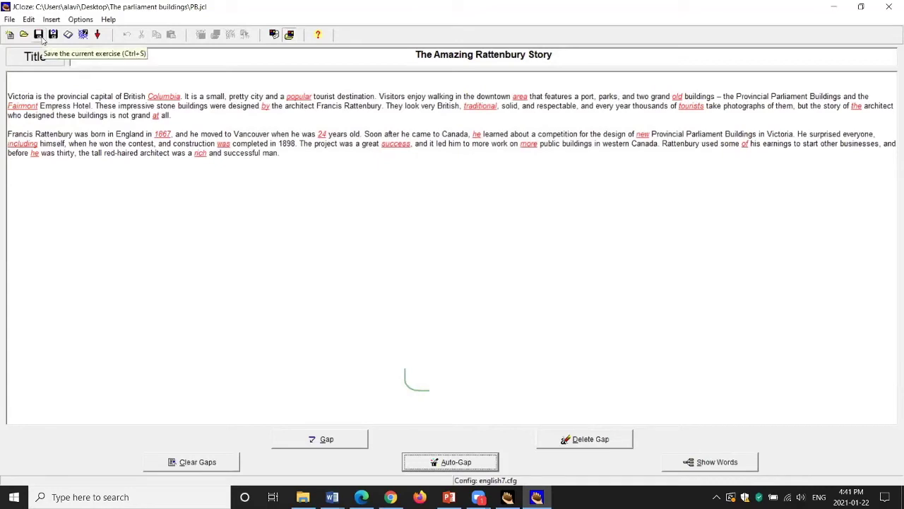
pyautogui.click(83, 34)
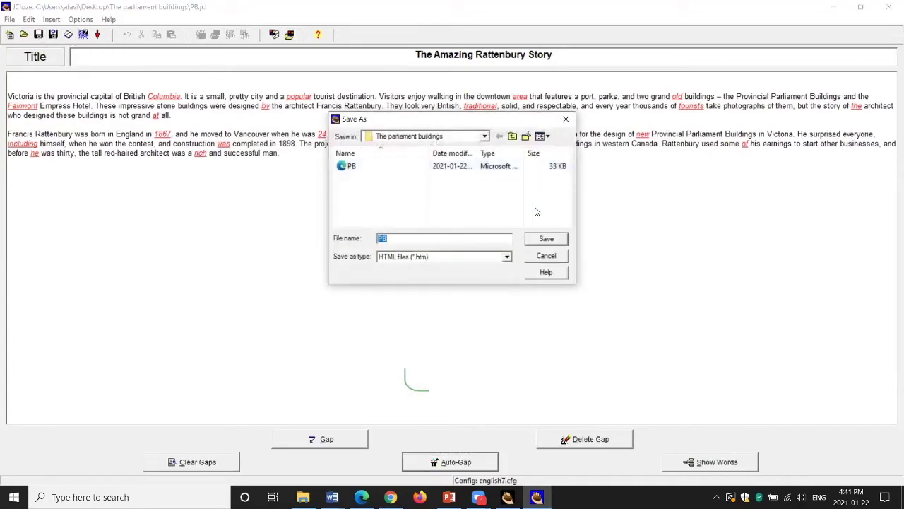
pyautogui.click(545, 240)
pyautogui.click(486, 252)
pyautogui.click(501, 247)
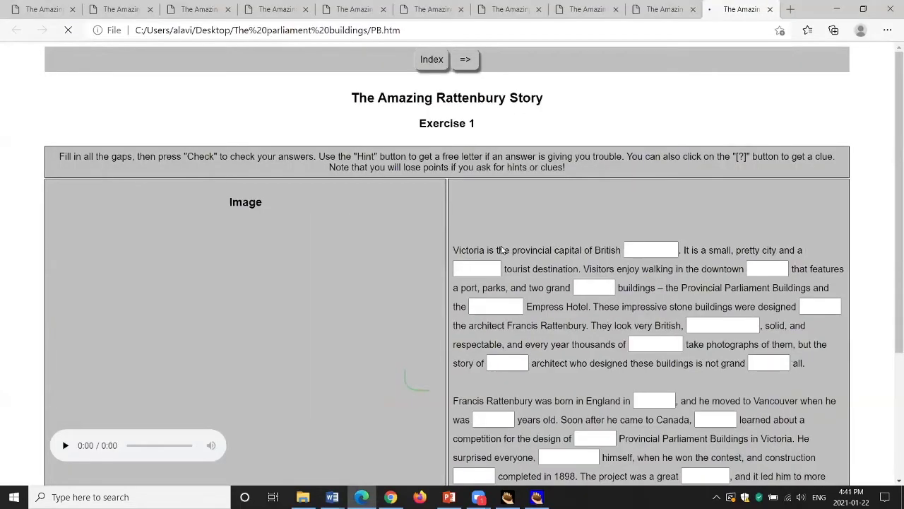
pyautogui.scroll(-3, 660, 260)
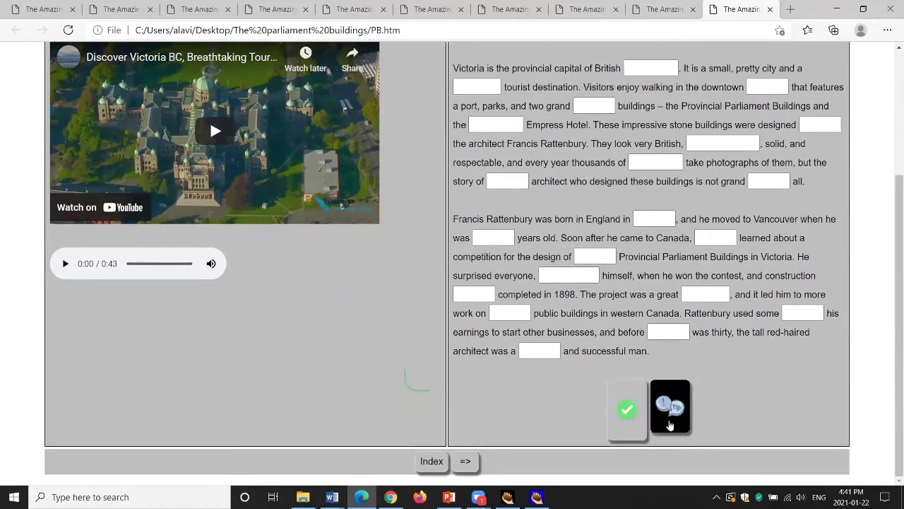
pyautogui.scroll(2, 771, 385)
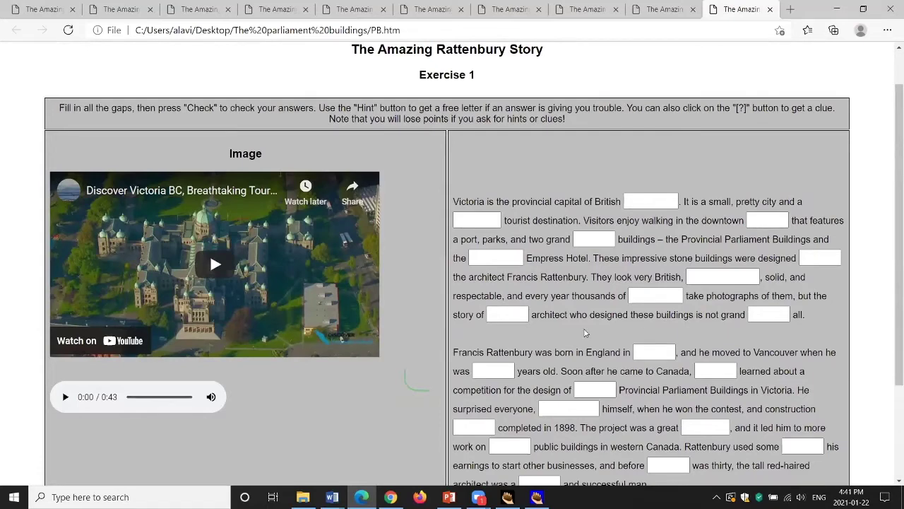
# Step: Return to JCloze and remove all gaps and alternate correct words from the text
pyautogui.click(537, 496)
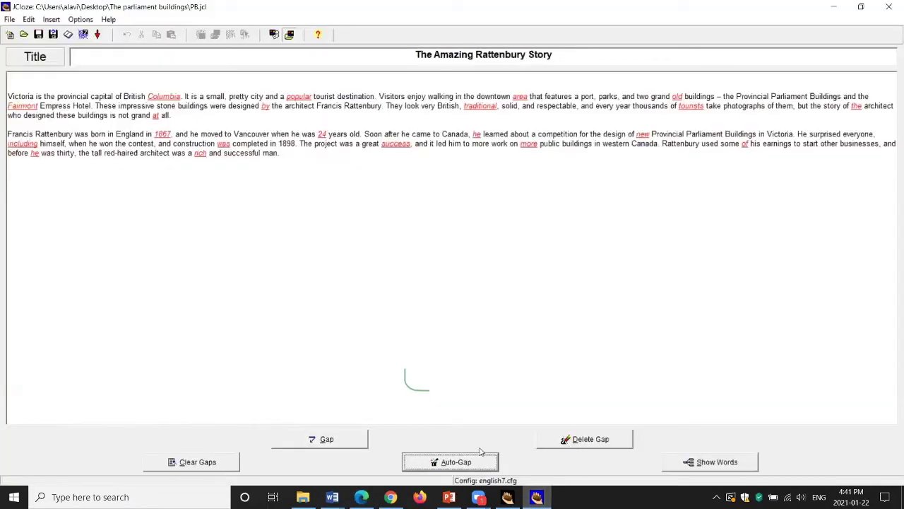
pyautogui.click(204, 461)
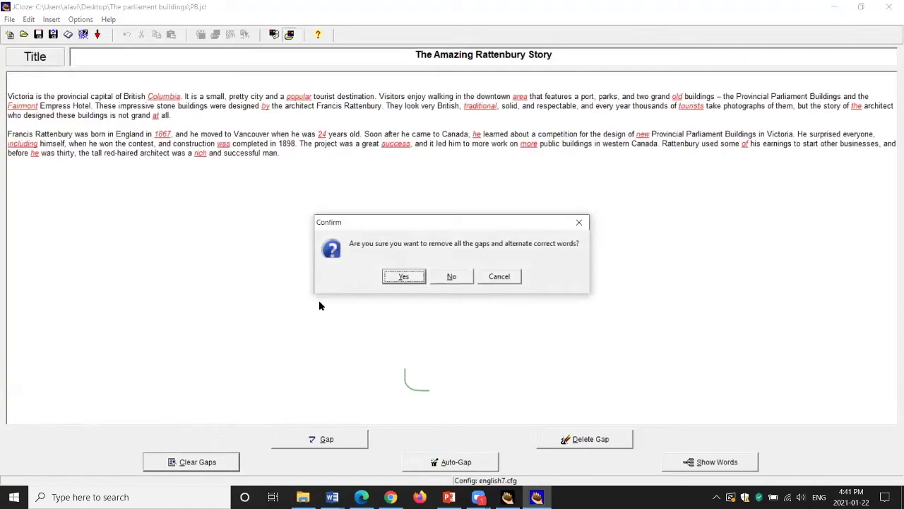
pyautogui.click(402, 277)
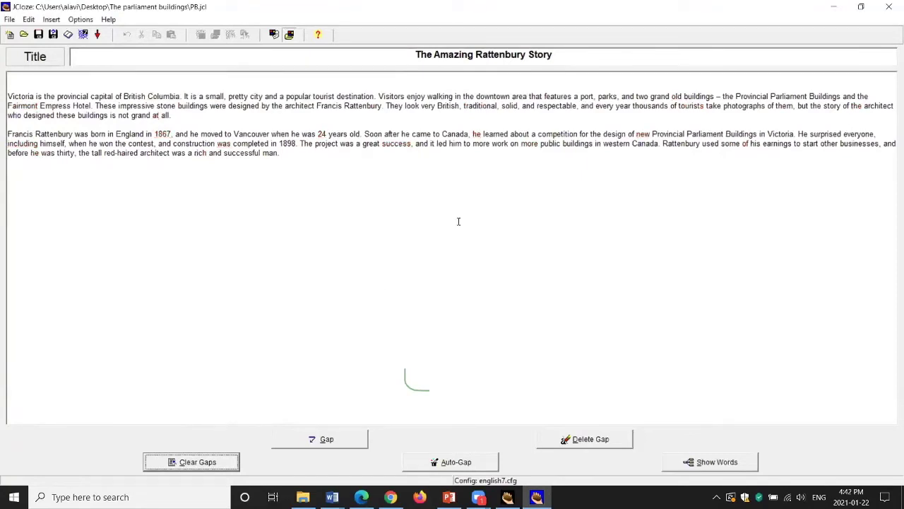
# Step: Make "popular" a gap with the clue "famous" and the alternative correct answer "well know"
pyautogui.doubleClick(301, 97)
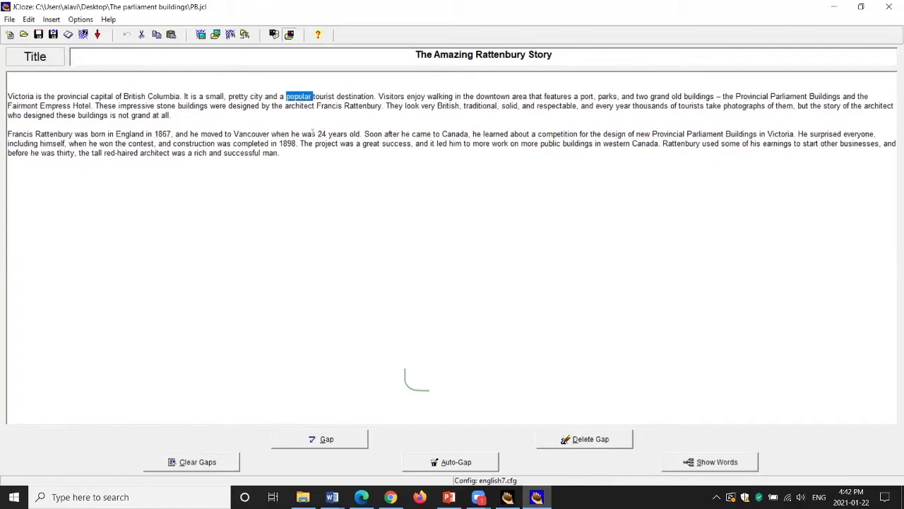
pyautogui.click(332, 439)
pyautogui.click(611, 224)
pyautogui.write('famou')
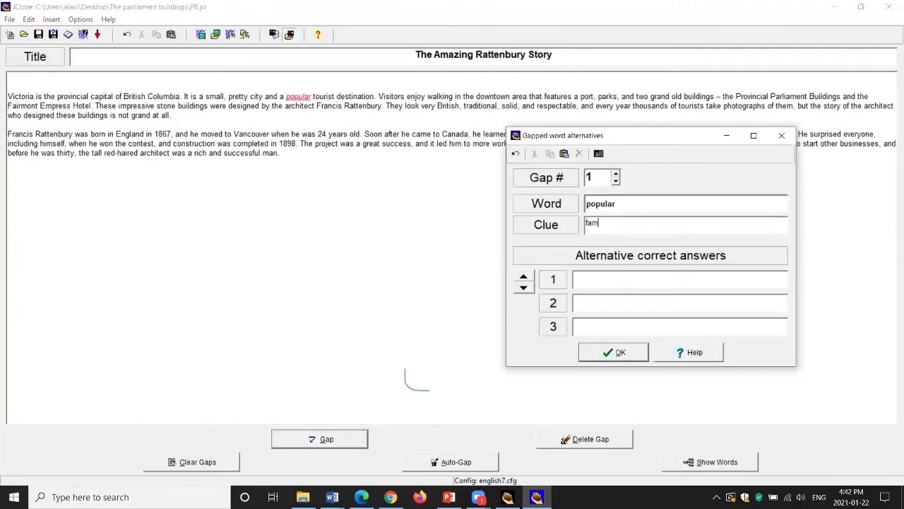
pyautogui.click(612, 280)
pyautogui.write('well know')
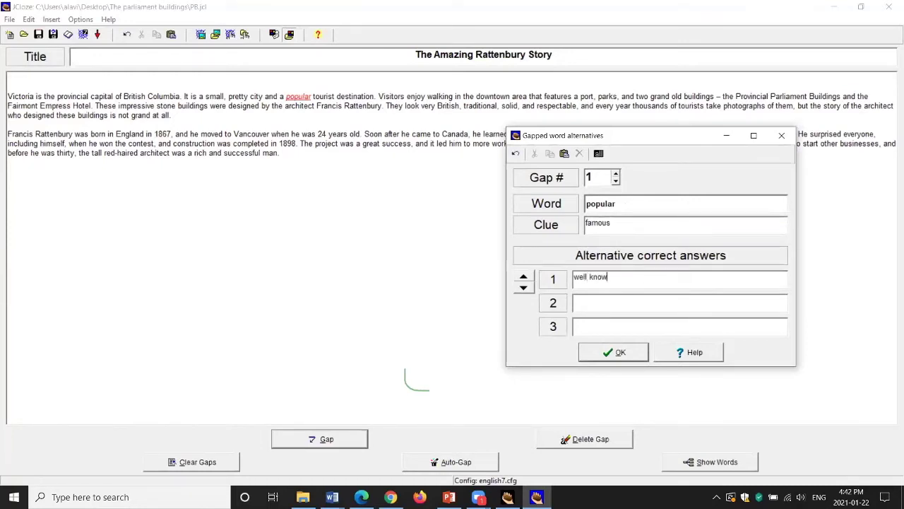
pyautogui.click(629, 352)
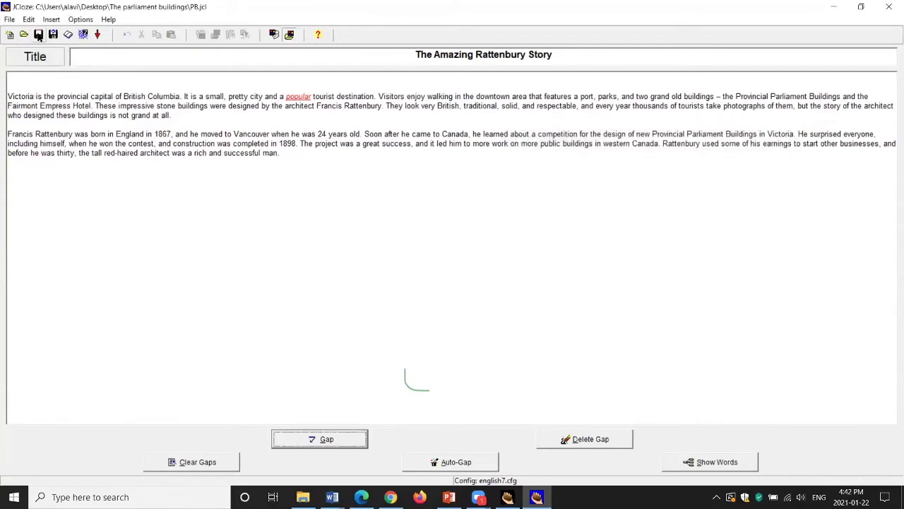
# Step: Export the exercise again as web page PB over the existing file, and show the gap's clue in the browser
pyautogui.click(83, 35)
pyautogui.click(531, 238)
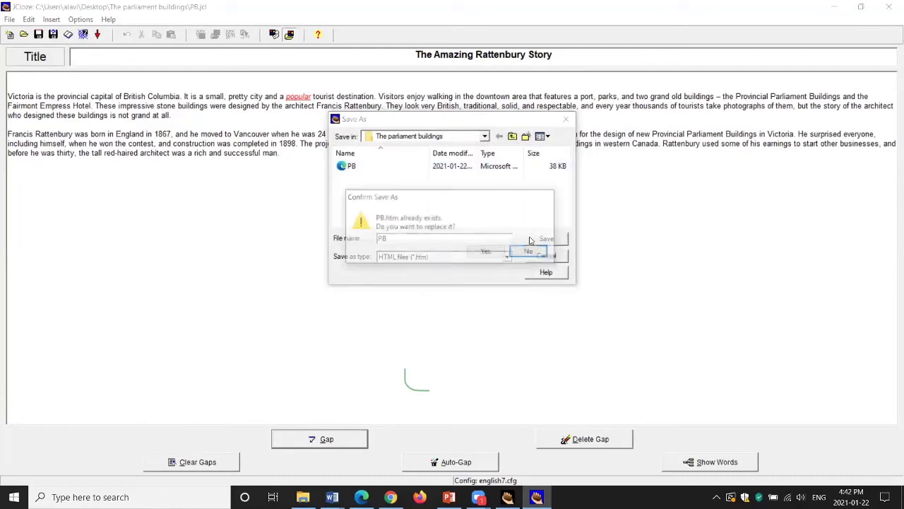
pyautogui.click(483, 252)
pyautogui.click(477, 248)
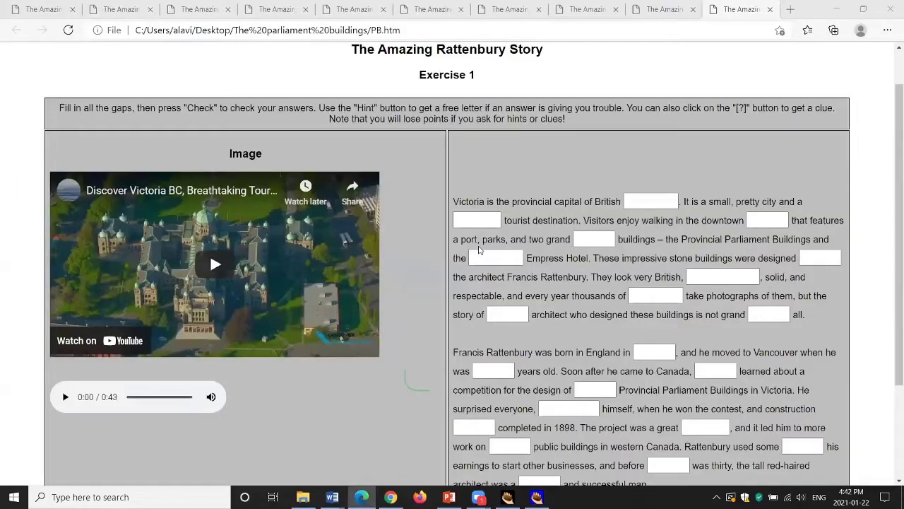
pyautogui.scroll(-2, 889, 212)
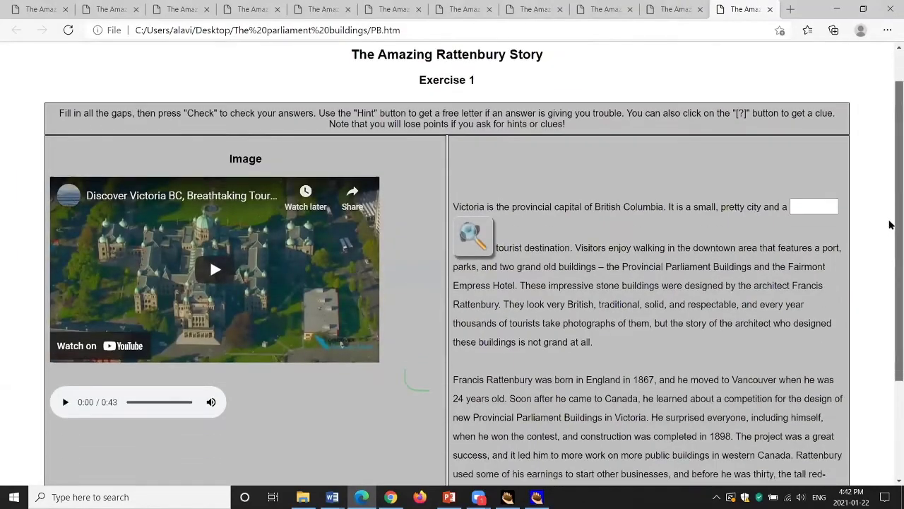
pyautogui.click(794, 143)
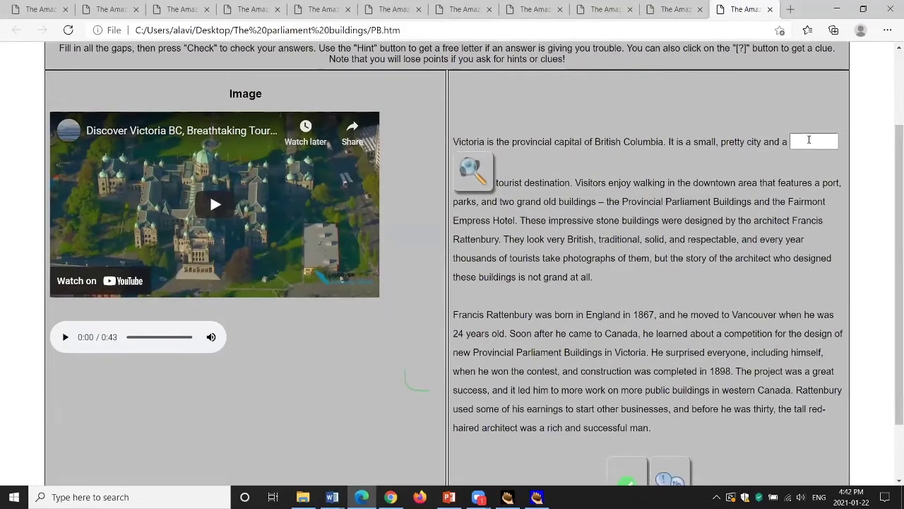
pyautogui.click(470, 178)
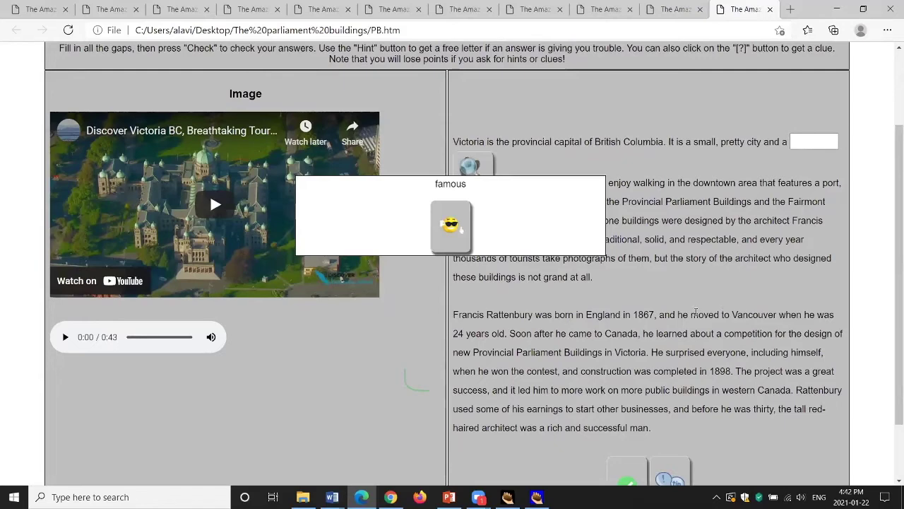
# Step: Switch back to JCloze, reduce its window to sit beside the Word document's target words, and make "traditional" a gap
pyautogui.click(536, 496)
pyautogui.doubleClick(138, 106)
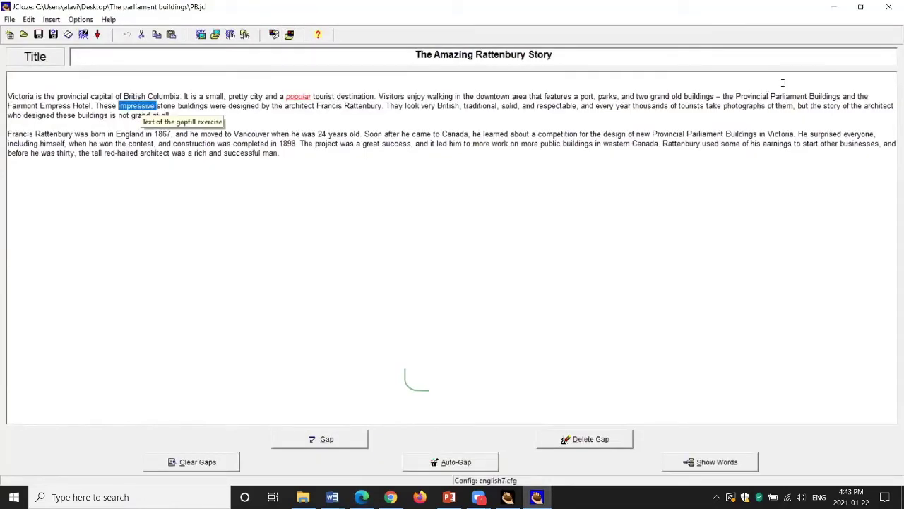
pyautogui.click(861, 6)
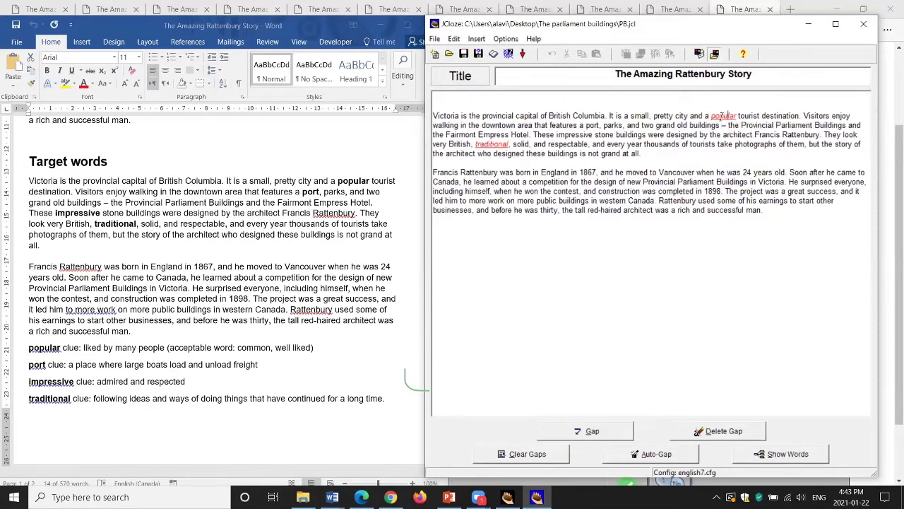
# Step: Review the clue and alternative correct answers of the "popular" gap, and return the exercise window to full screen
pyautogui.click(779, 454)
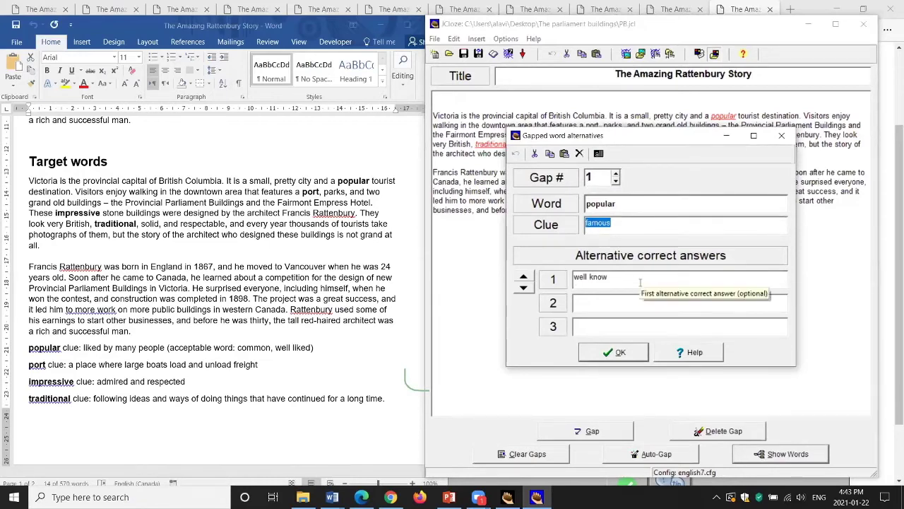
pyautogui.click(782, 135)
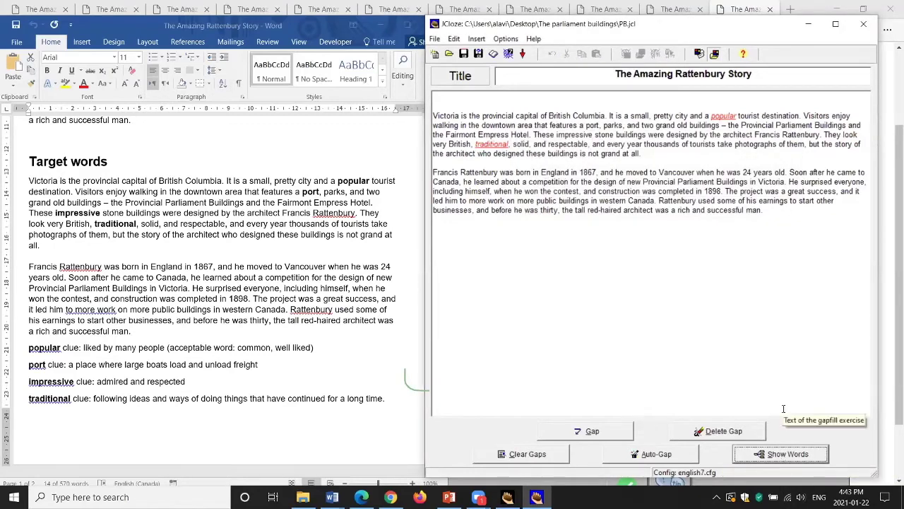
pyautogui.click(835, 24)
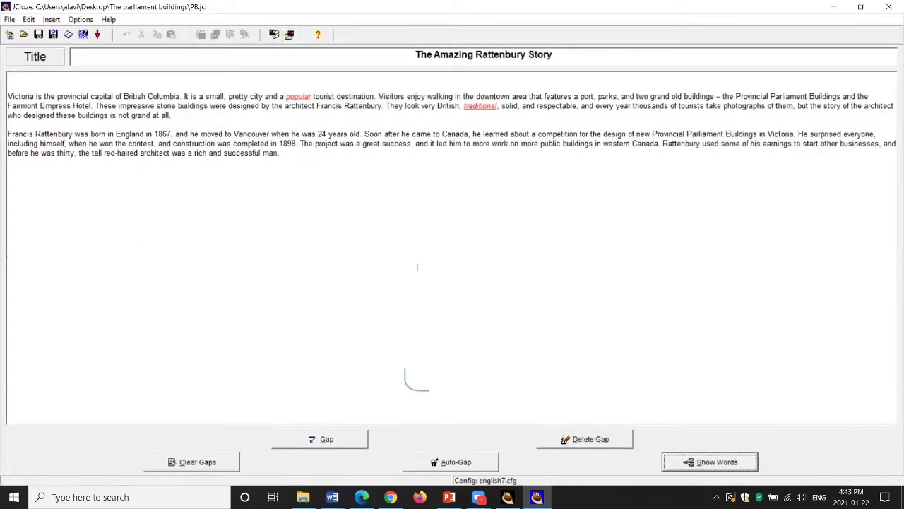
# Step: In the output configuration's appearance settings, pick dark green (red 0, green 128, blue 64) for the navigation bar colour
pyautogui.click(84, 22)
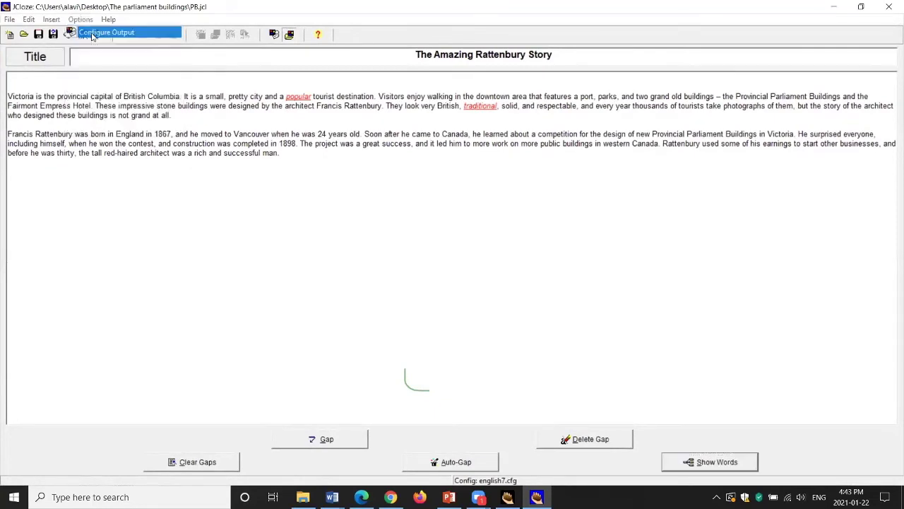
pyautogui.click(92, 35)
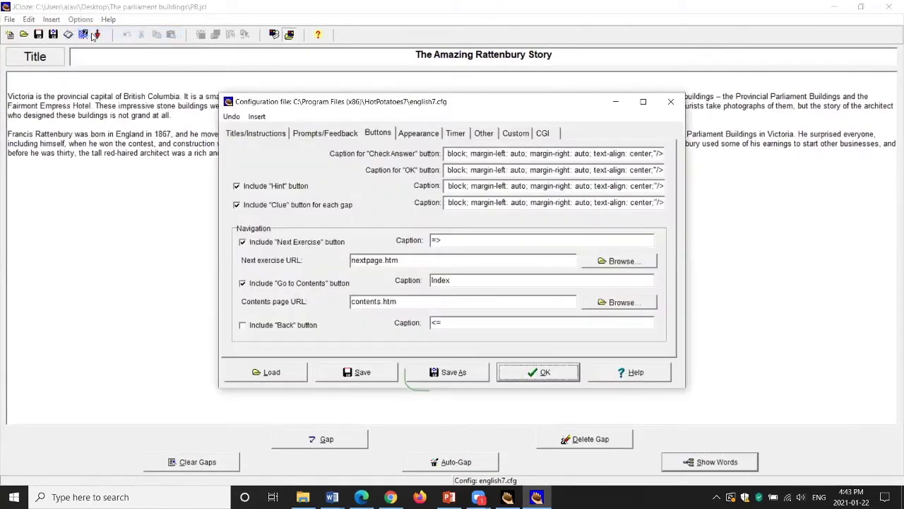
pyautogui.click(418, 135)
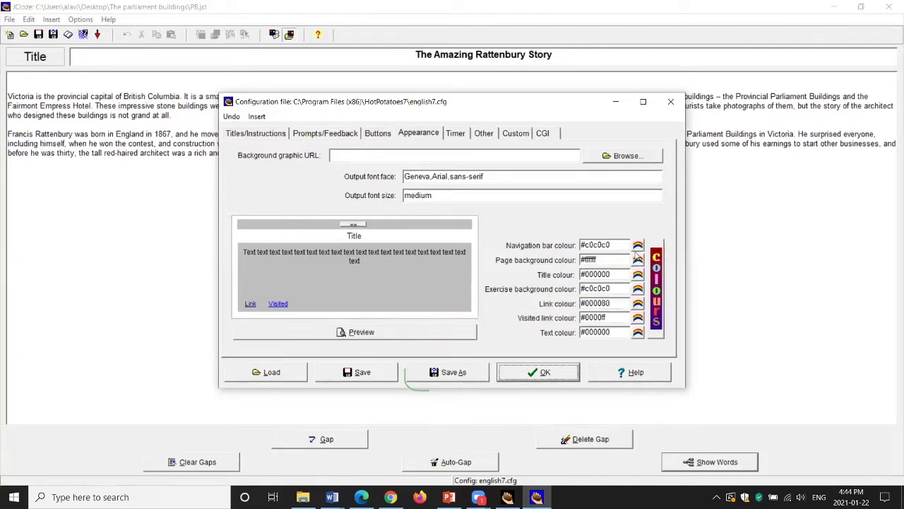
pyautogui.click(638, 246)
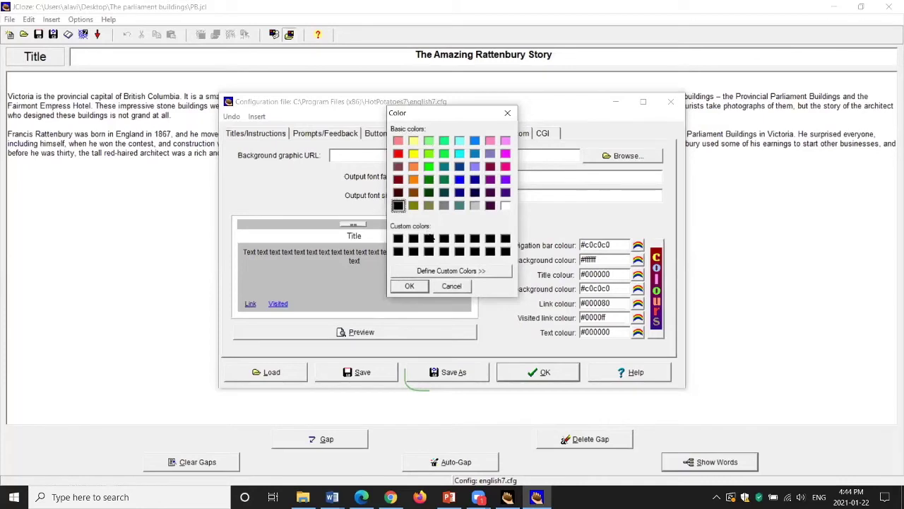
pyautogui.click(440, 273)
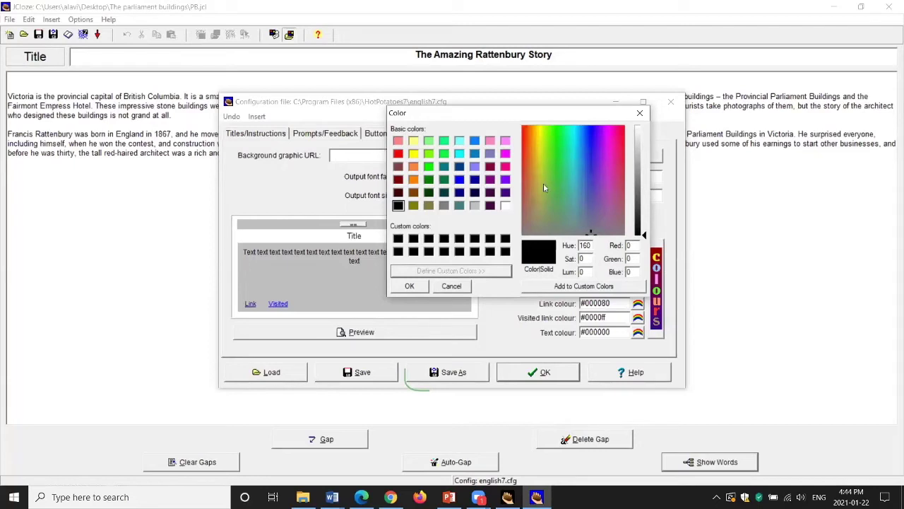
pyautogui.click(445, 180)
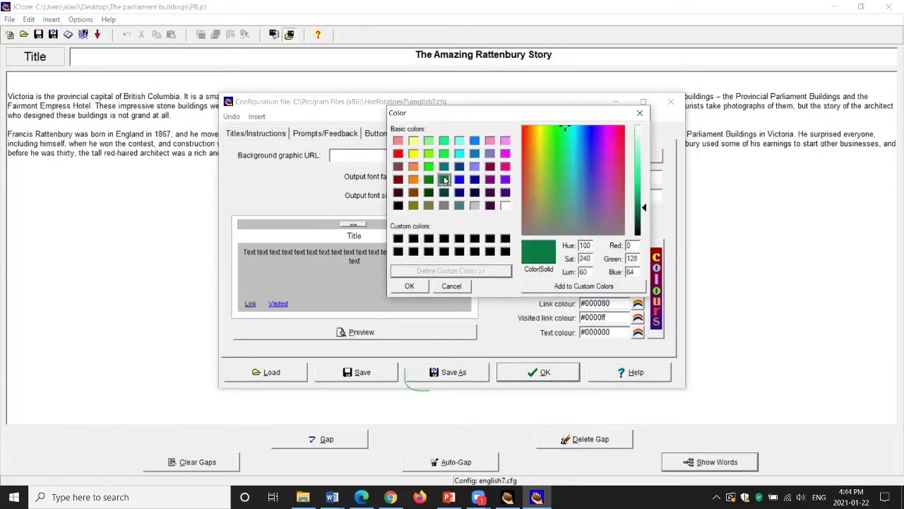
# Step: Apply dark green (#008040) as the navigation bar colour of the exercise
pyautogui.click(409, 286)
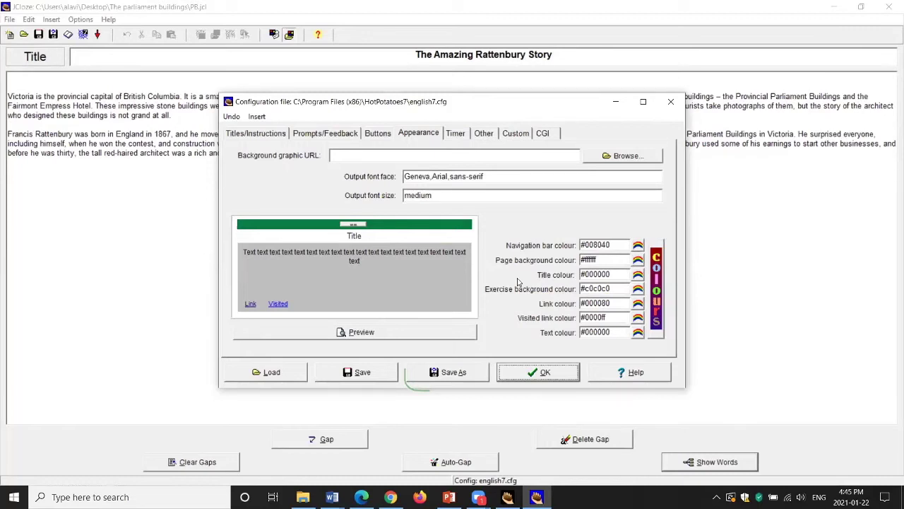
# Step: Try red (#ff0000) and light red (#ff8080) as the exercise background colour, checking the previously exported page in between
pyautogui.click(637, 289)
pyautogui.click(401, 155)
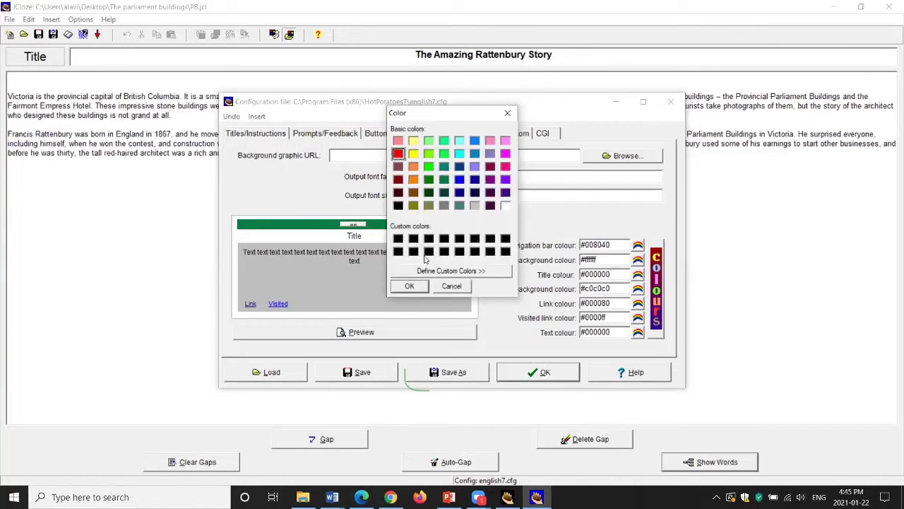
pyautogui.click(413, 286)
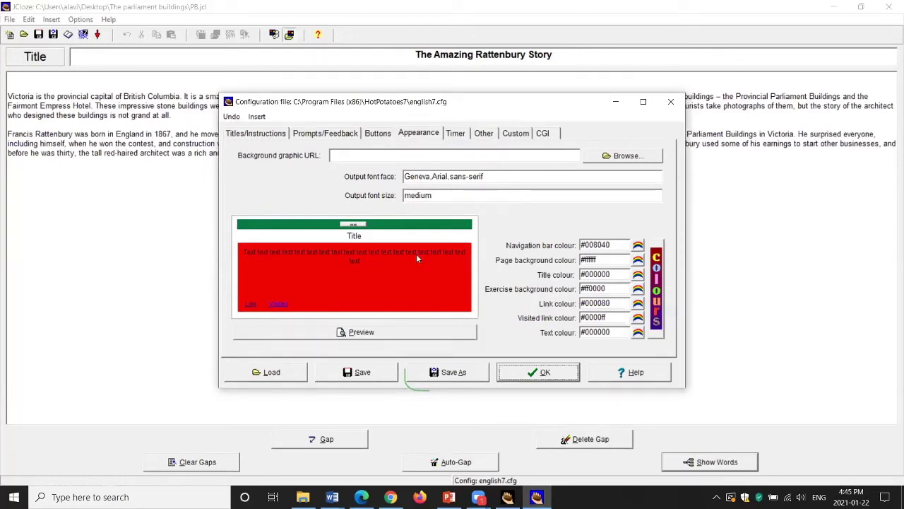
pyautogui.click(361, 497)
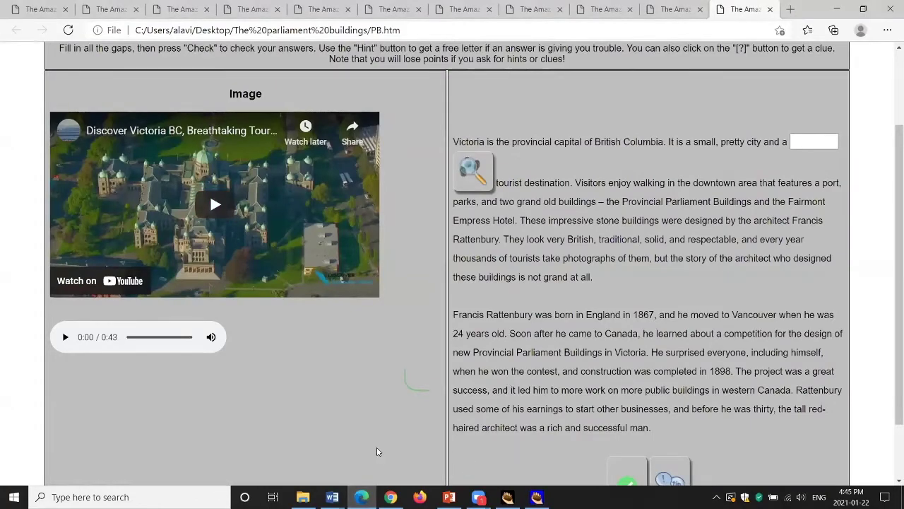
pyautogui.click(537, 497)
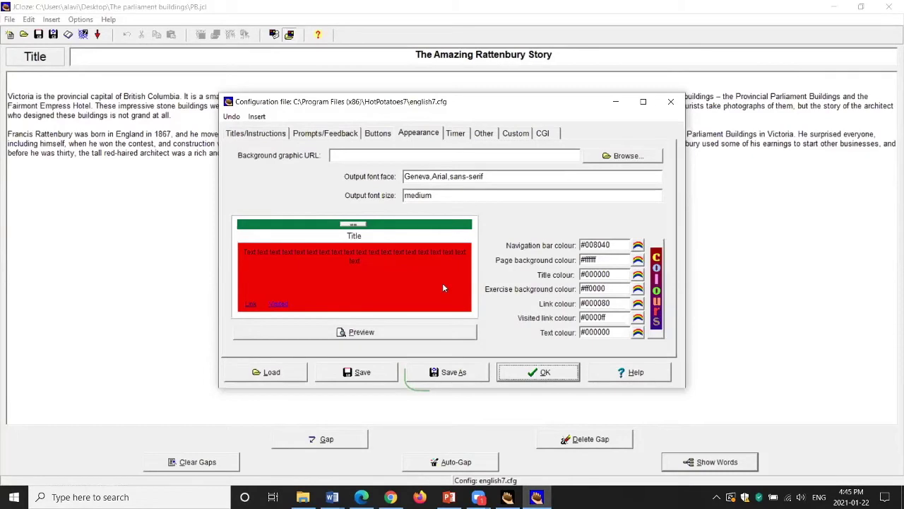
pyautogui.click(638, 288)
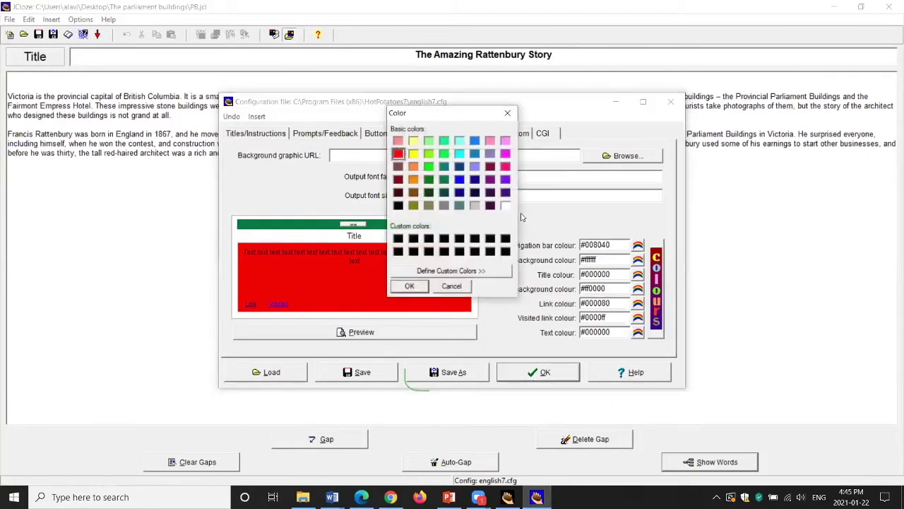
pyautogui.click(399, 139)
pyautogui.click(410, 286)
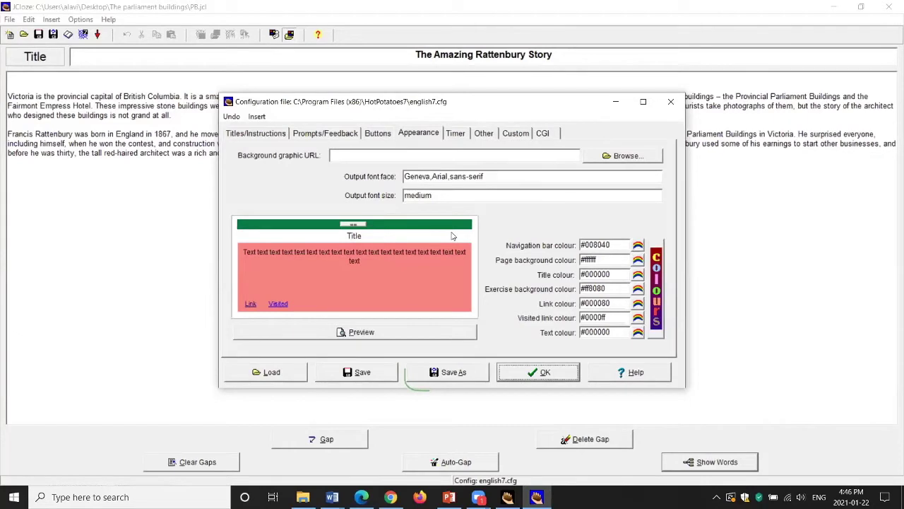
# Step: Set the exercise background colour to bright green from the basic colours
pyautogui.click(638, 289)
pyautogui.click(434, 139)
pyautogui.click(410, 286)
# Step: Enable SCORM 1.2 functions, dropdown lists instead of text boxes, the word list with text and case-sensitive answer checking in the exercise configuration
pyautogui.click(456, 134)
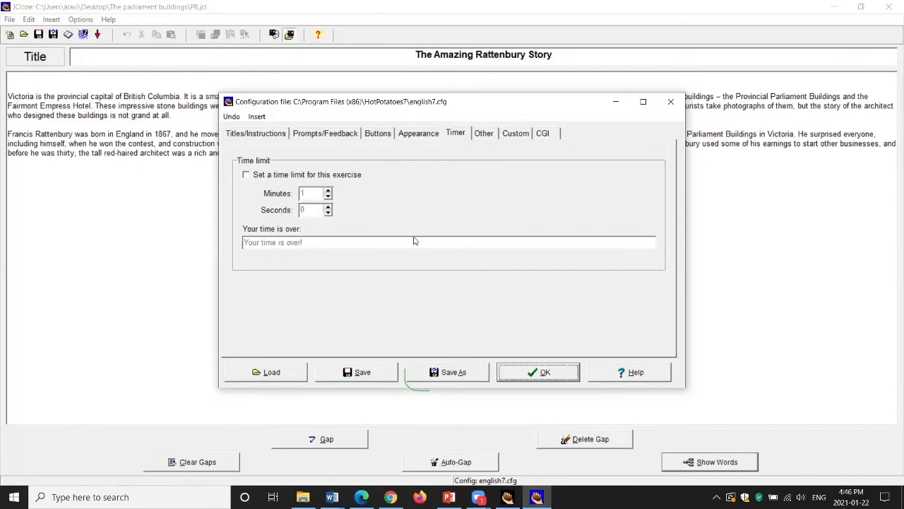
pyautogui.click(484, 135)
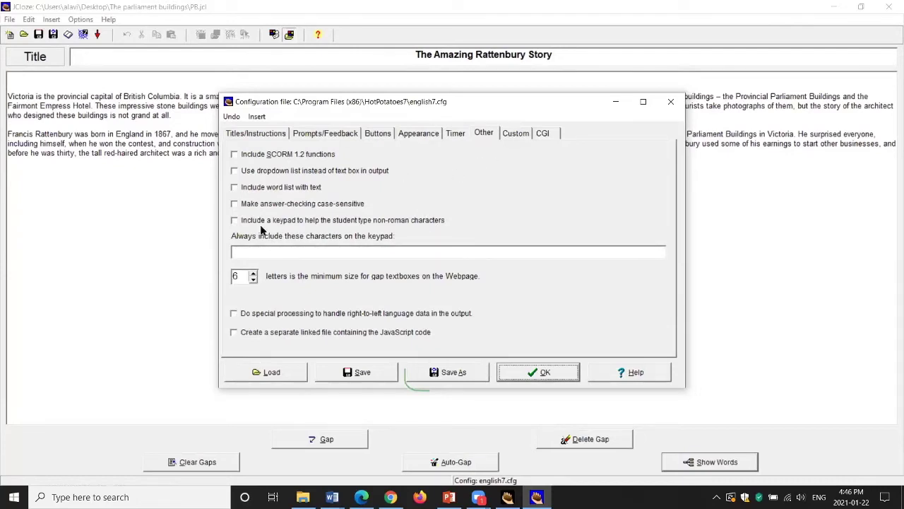
pyautogui.click(236, 157)
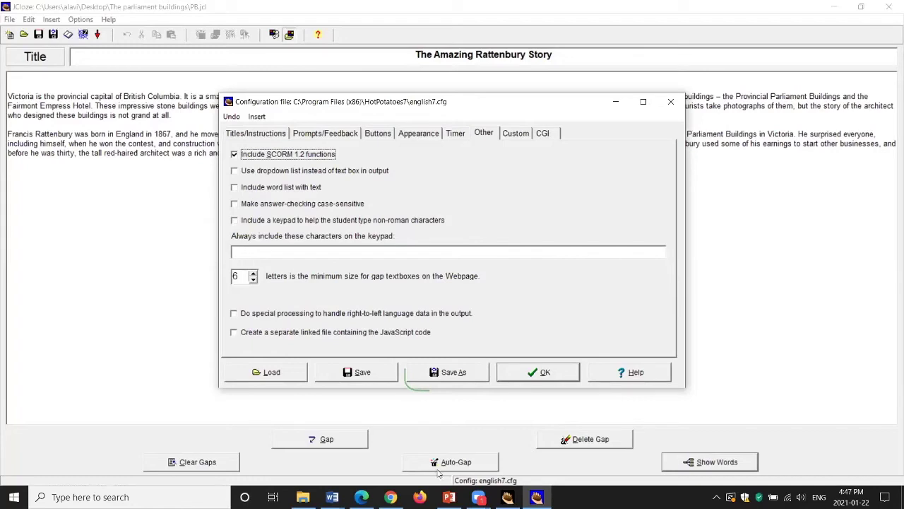
pyautogui.click(234, 187)
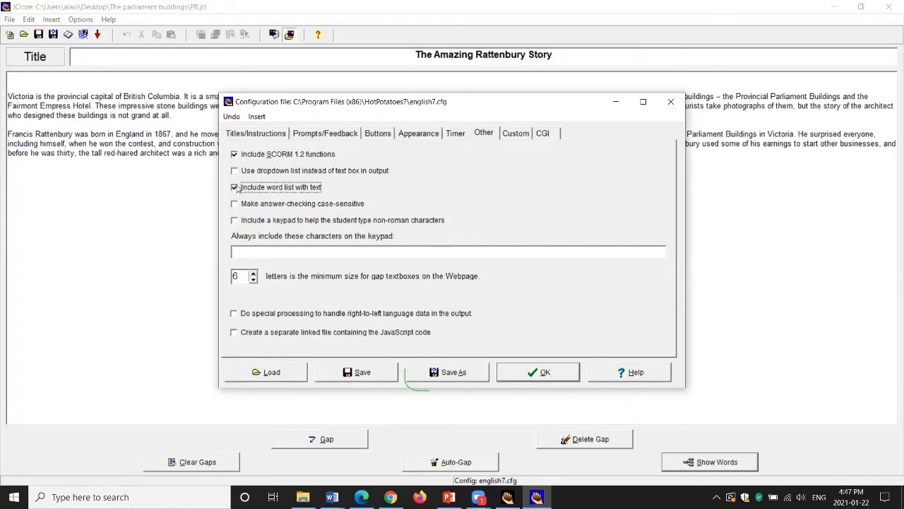
pyautogui.click(234, 171)
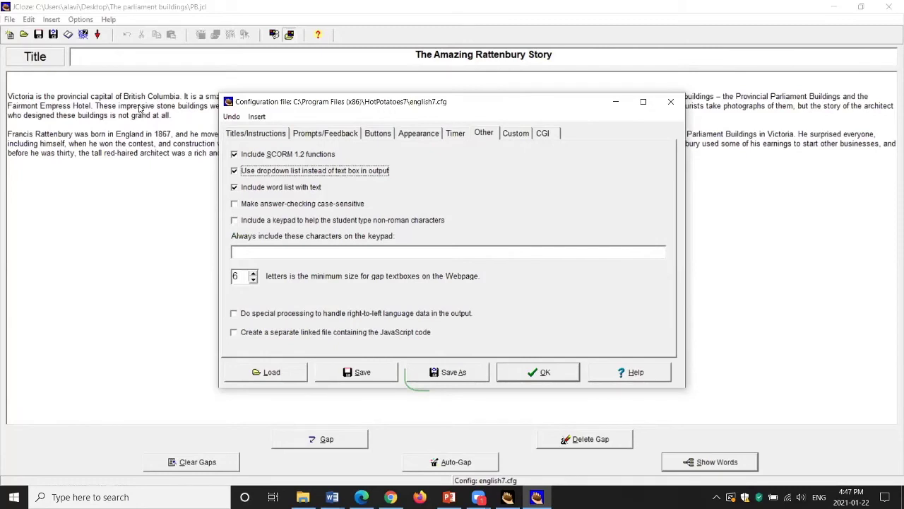
pyautogui.click(234, 204)
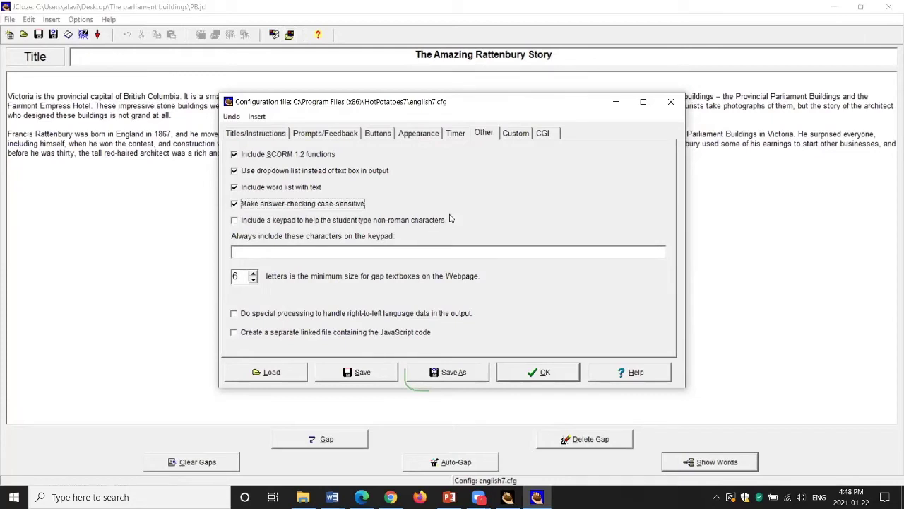
pyautogui.click(523, 369)
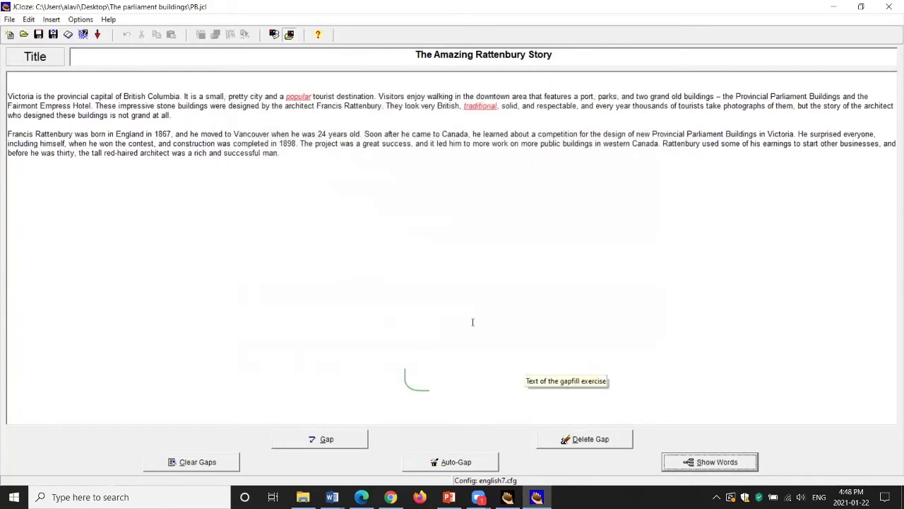
# Step: Save the exercise, export it as web page PB.htm over the existing file, and view it in the browser
pyautogui.click(38, 36)
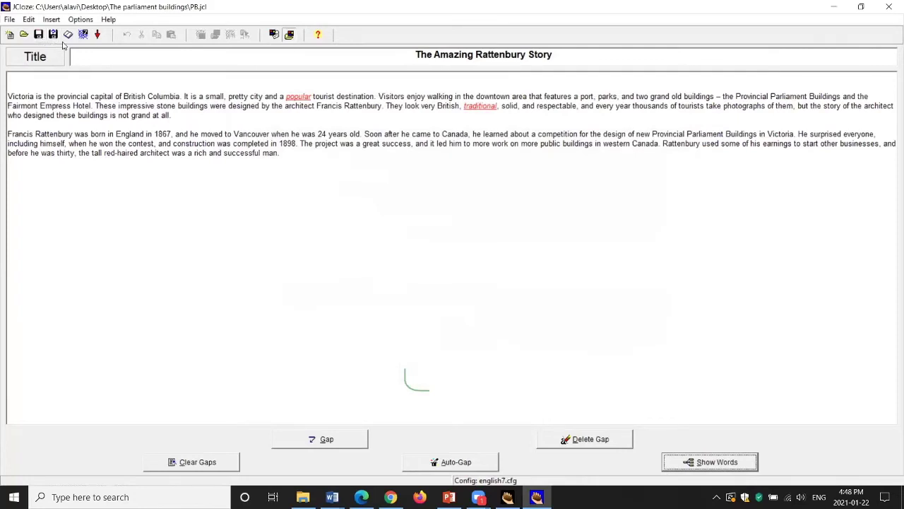
pyautogui.click(83, 36)
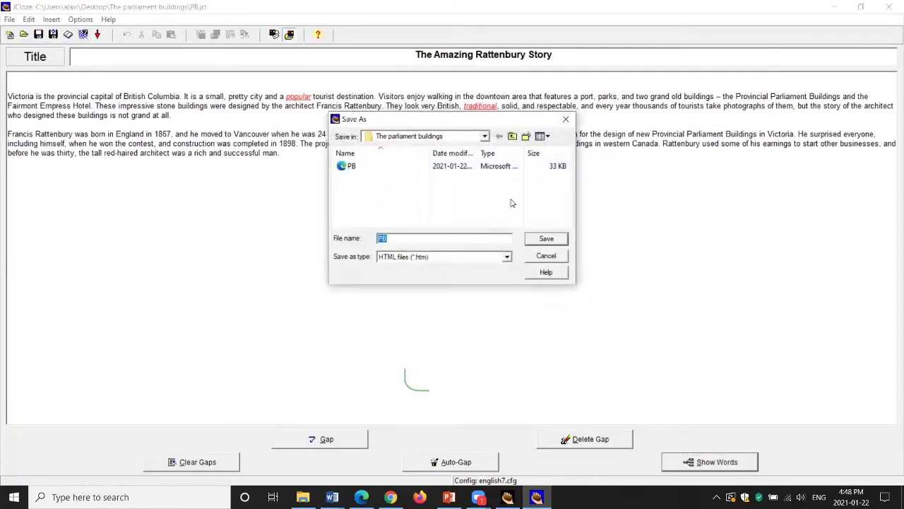
pyautogui.click(546, 239)
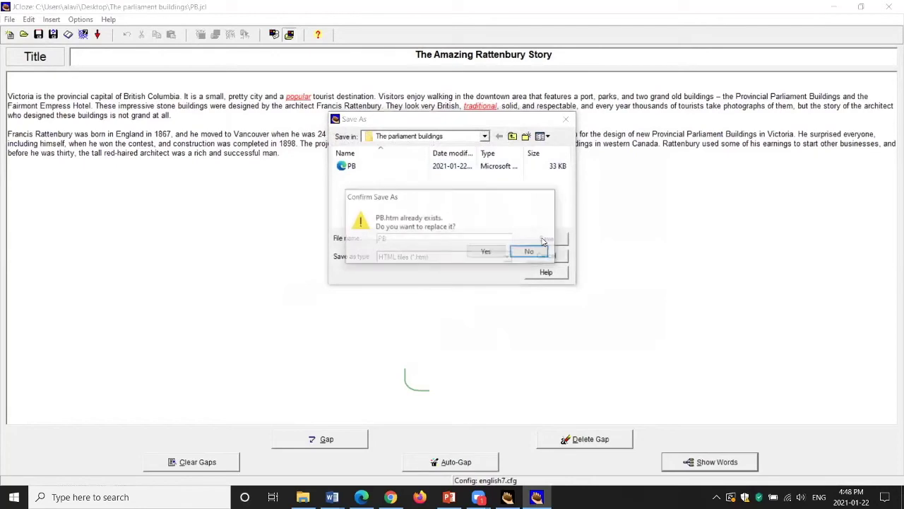
pyautogui.click(489, 251)
pyautogui.click(489, 244)
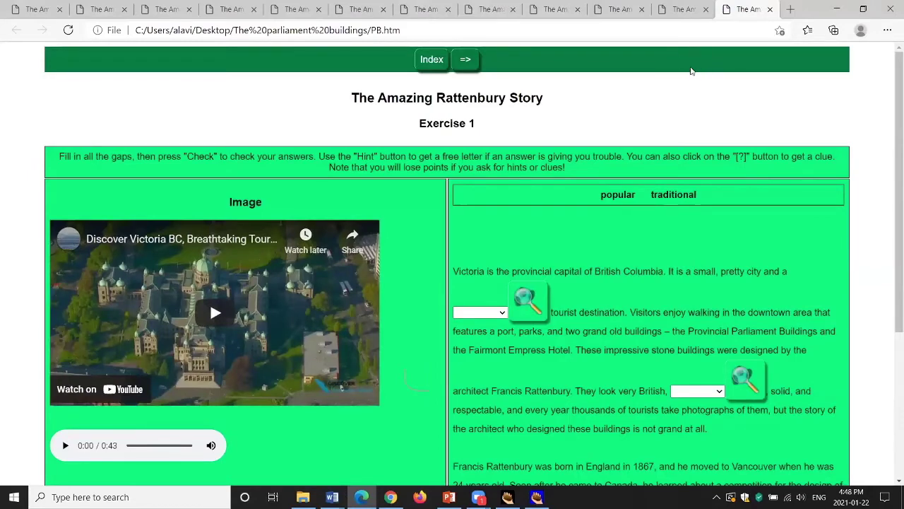
# Step: Examine the exported exercise page for its colours, word list and dropdown gaps from top to bottom
pyautogui.moveTo(899, 74); pyautogui.dragTo(898, 150)
pyautogui.scroll(-2, 725, 187)
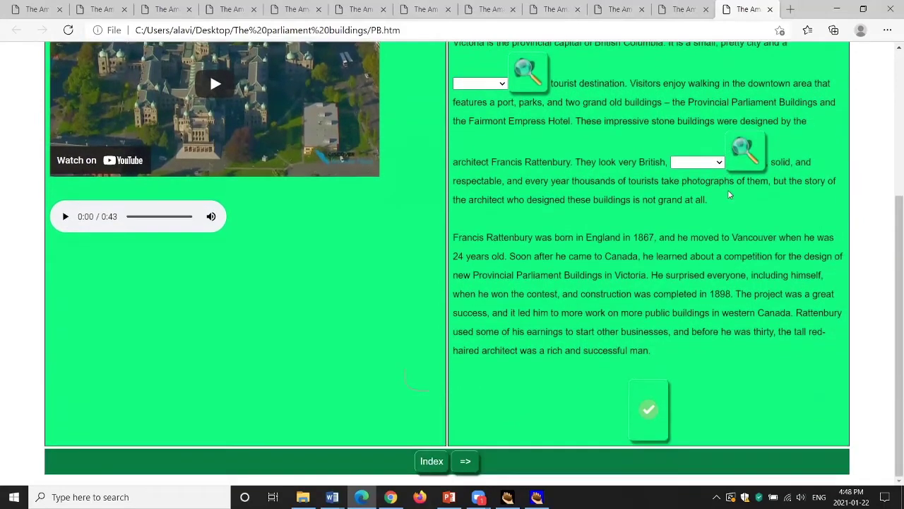
pyautogui.scroll(2, 693, 299)
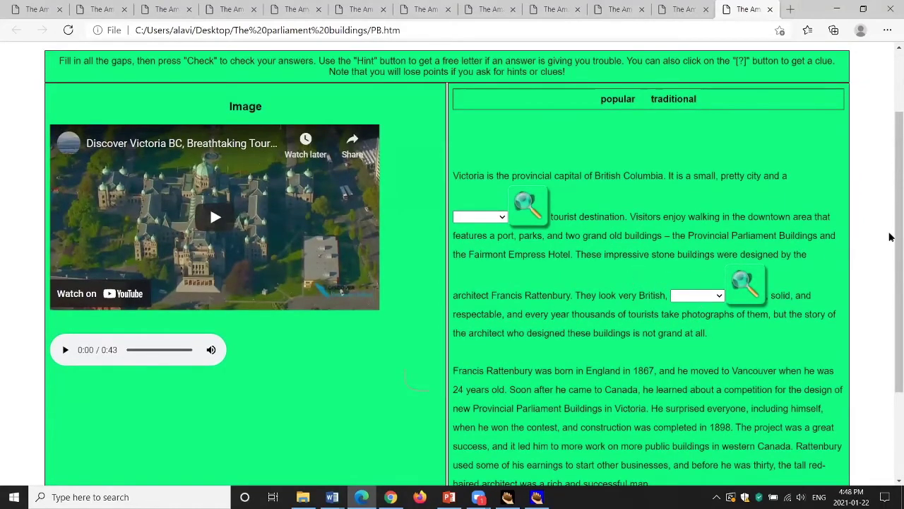
pyautogui.moveTo(890, 198); pyautogui.dragTo(890, 226)
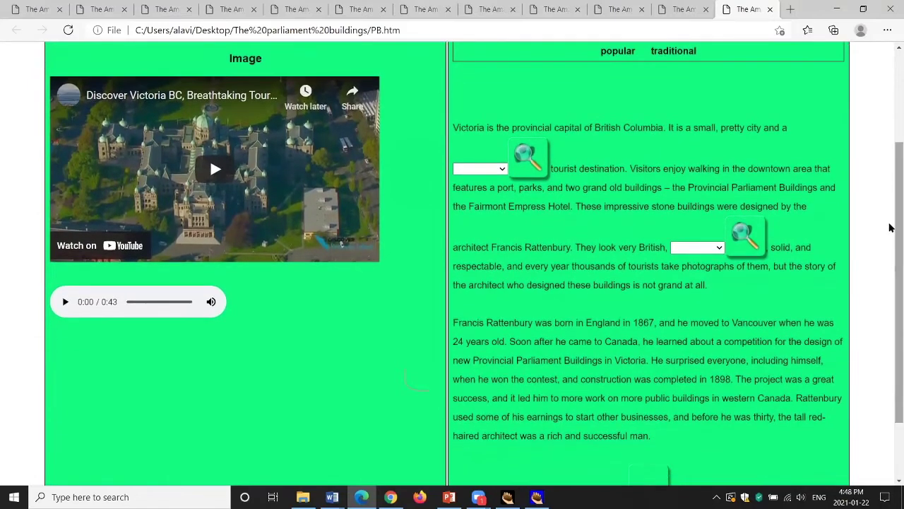
pyautogui.moveTo(890, 226); pyautogui.dragTo(890, 219)
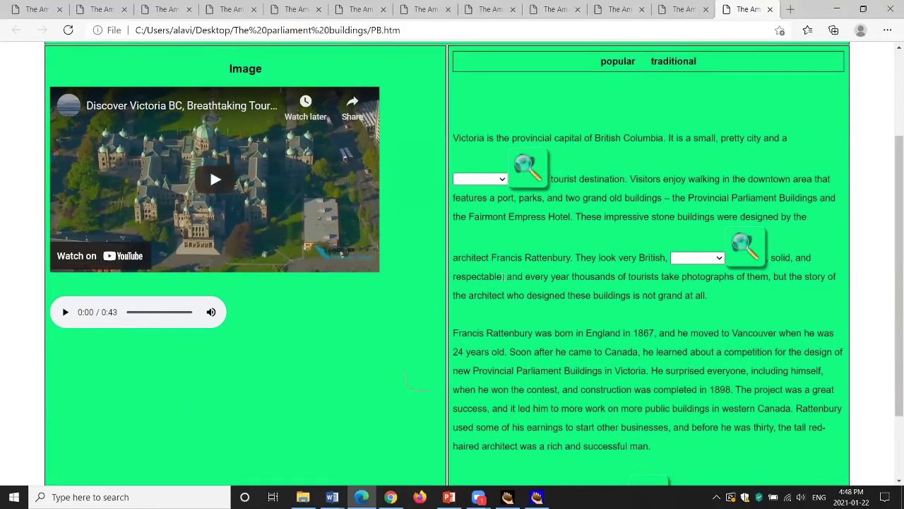
pyautogui.scroll(-1, 506, 281)
pyautogui.scroll(3, 506, 285)
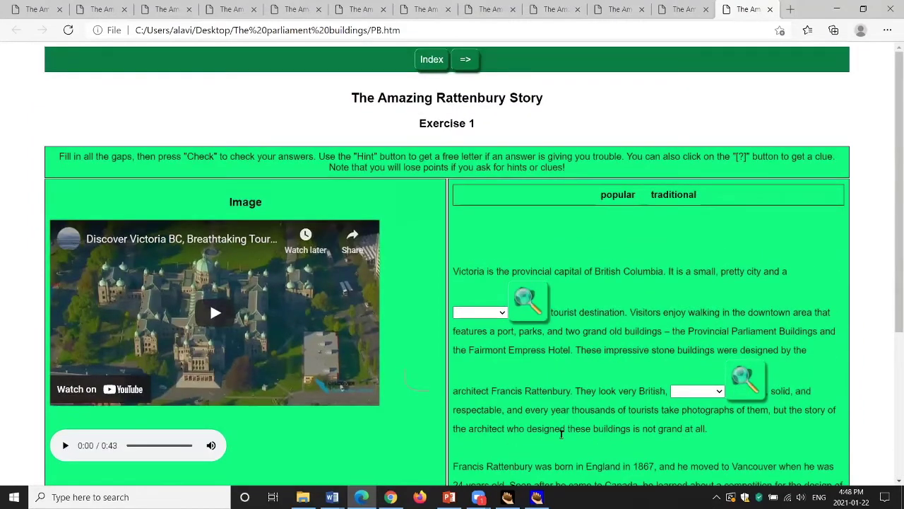
# Step: Switch to Chrome and open pixabay.com in a new tab
pyautogui.click(538, 497)
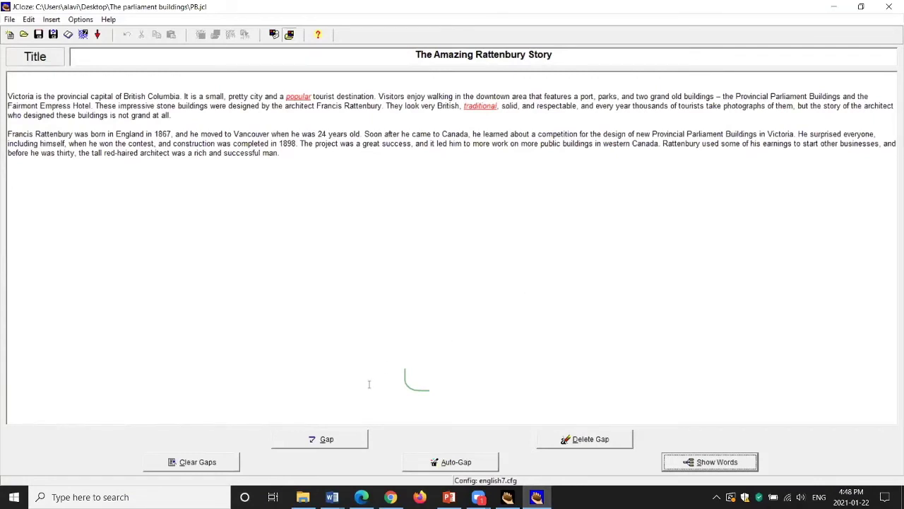
pyautogui.click(391, 497)
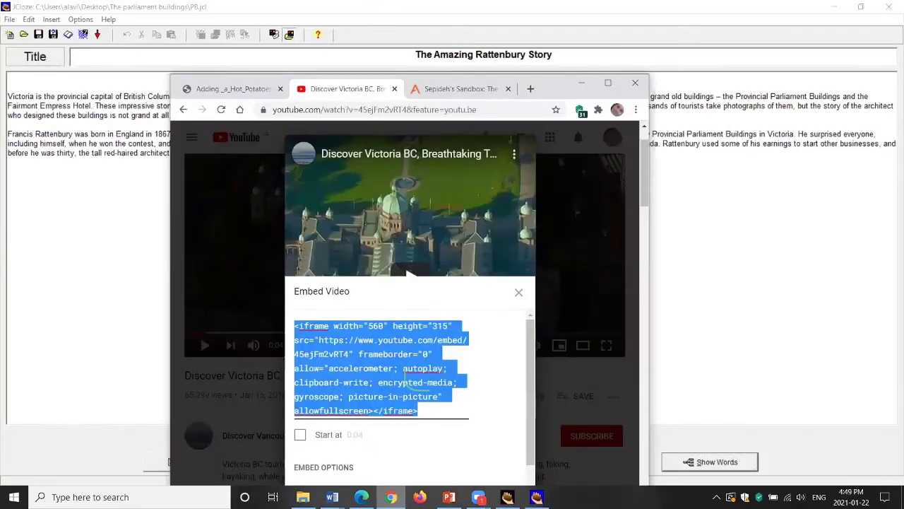
pyautogui.click(530, 89)
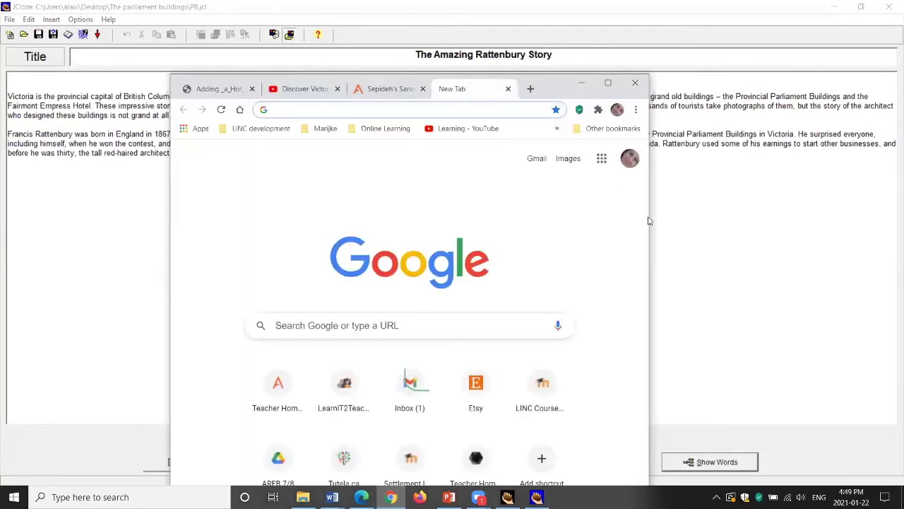
pyautogui.click(409, 112)
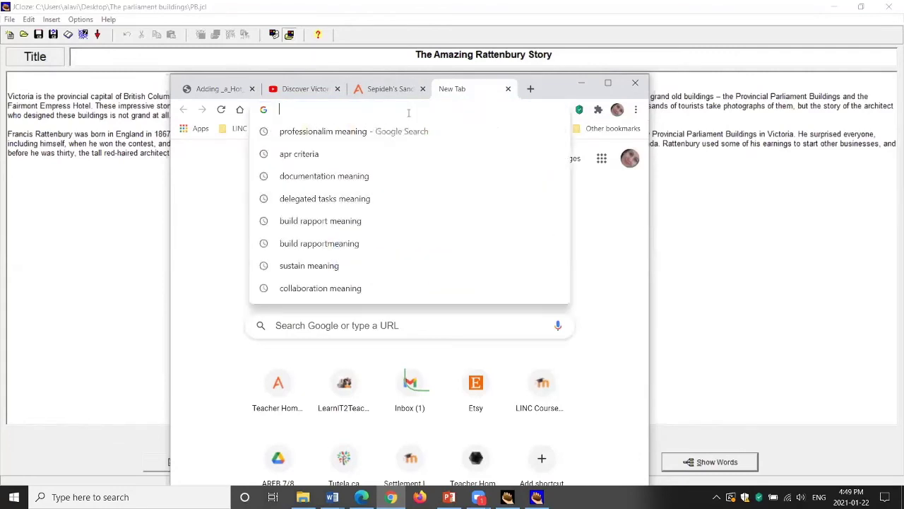
pyautogui.write('pixabay.com')
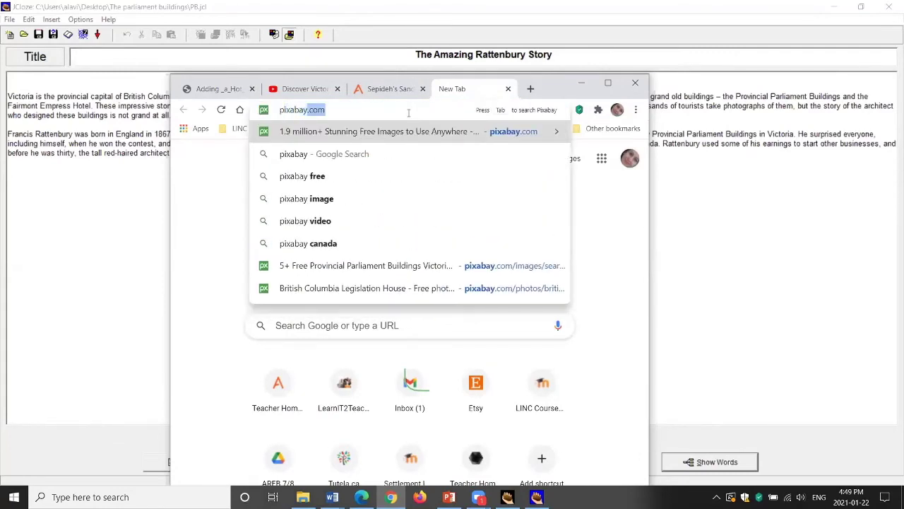
pyautogui.press('Return')
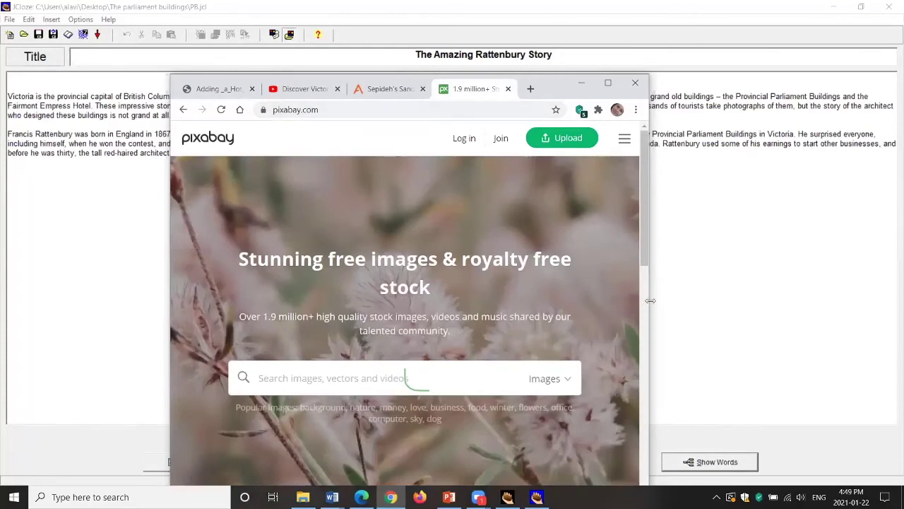
# Step: Widen the browser window and search Pixabay for "smiley" images
pyautogui.moveTo(650, 300); pyautogui.dragTo(883, 300)
pyautogui.scroll(-1, 727, 260)
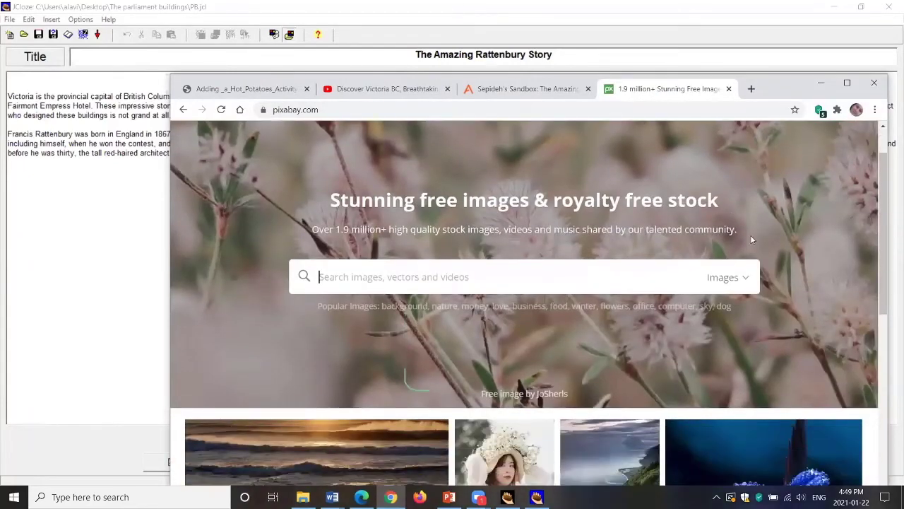
pyautogui.scroll(-1, 732, 216)
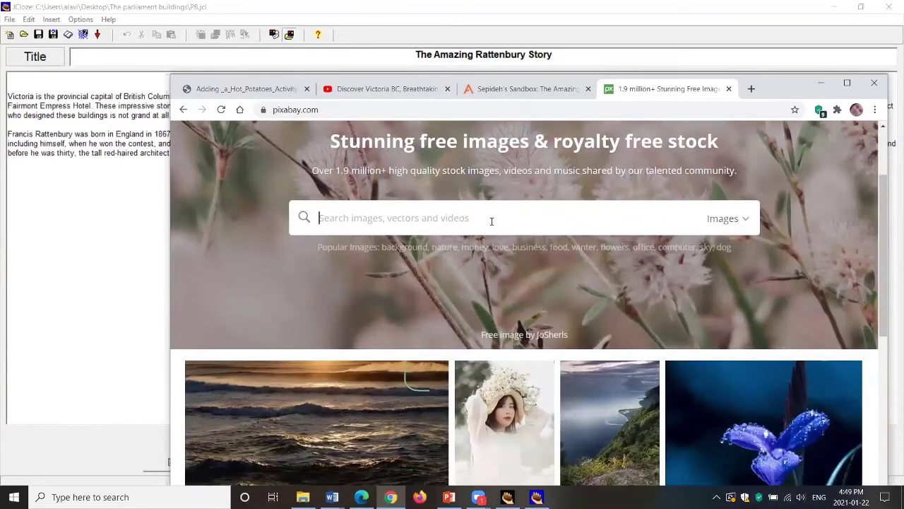
pyautogui.write('smiley')
pyautogui.press('Return')
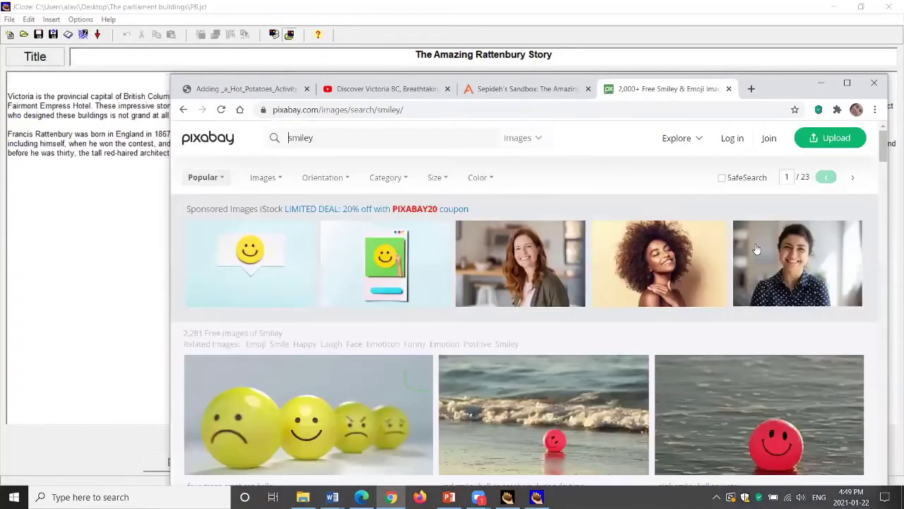
# Step: Widen the browser window and examine the smiley image results on Pixabay for a suitable picture
pyautogui.scroll(-3, 753, 256)
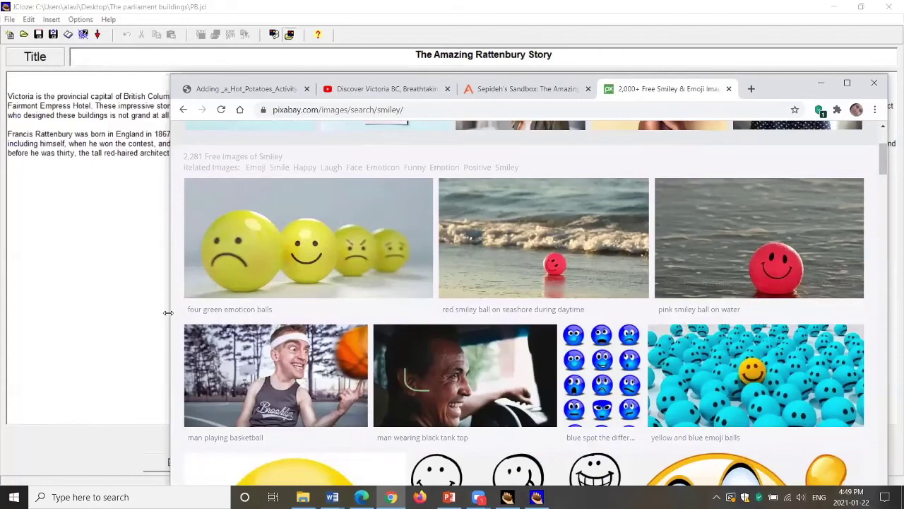
pyautogui.moveTo(168, 312); pyautogui.dragTo(21, 312)
pyautogui.scroll(-5, 565, 296)
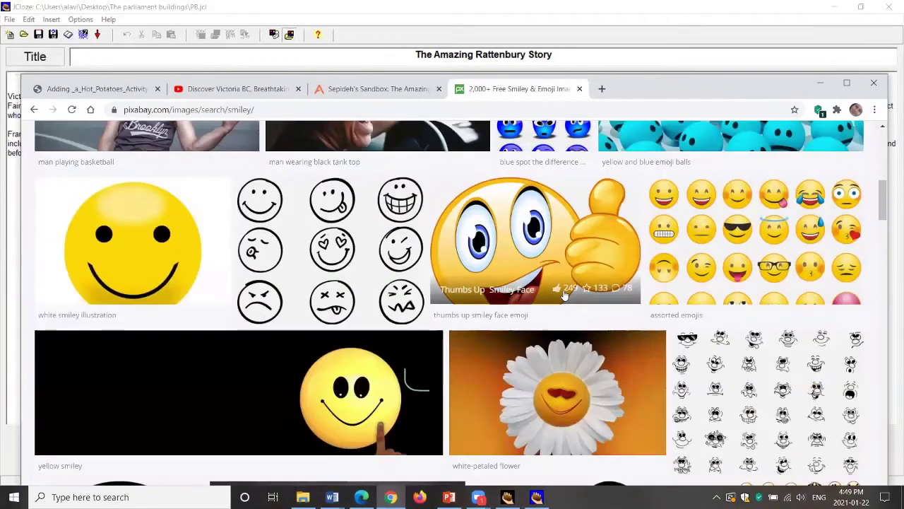
pyautogui.scroll(-1, 569, 296)
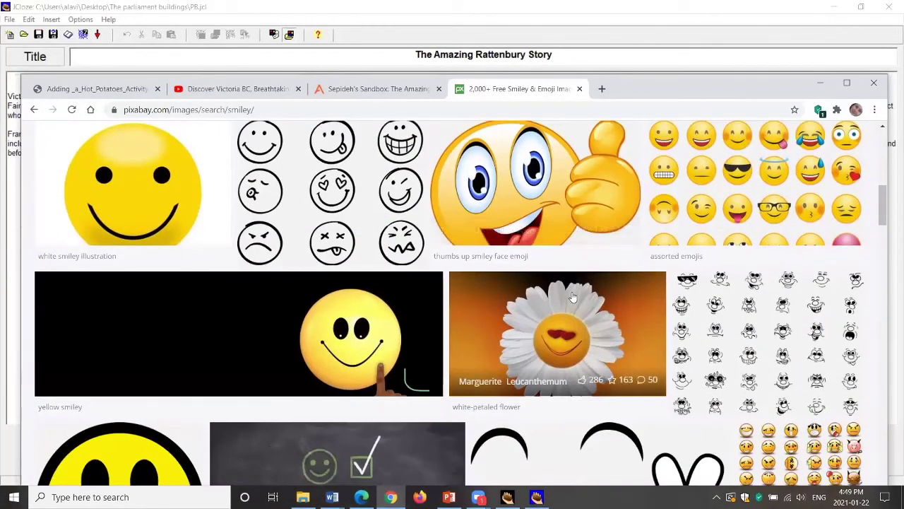
pyautogui.scroll(-6, 572, 296)
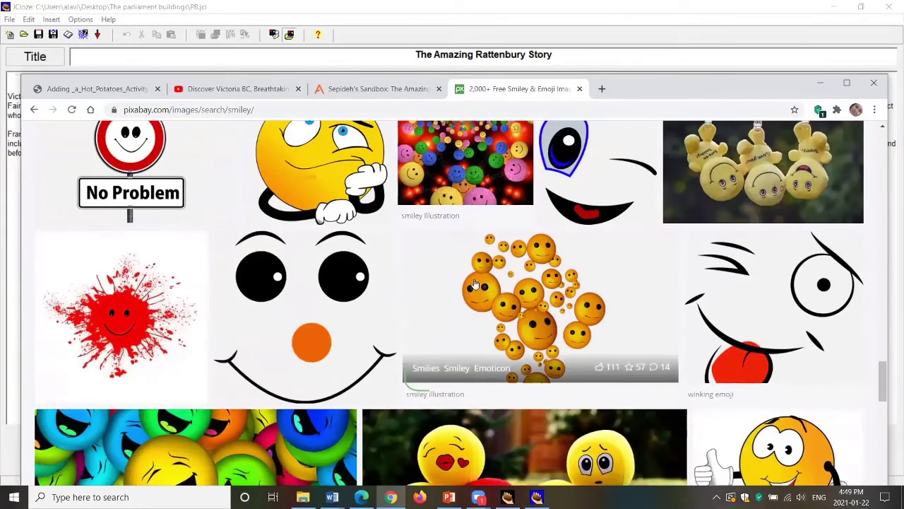
pyautogui.scroll(-6, 475, 284)
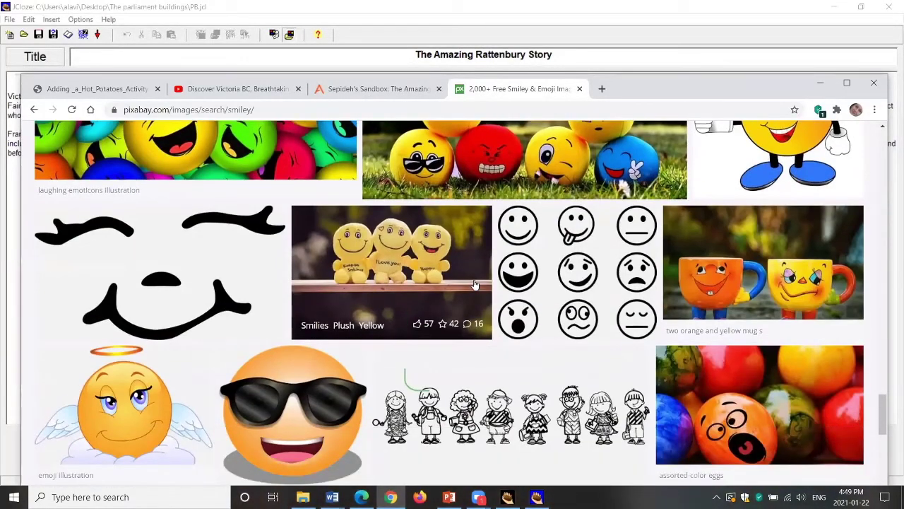
pyautogui.scroll(-10, 475, 283)
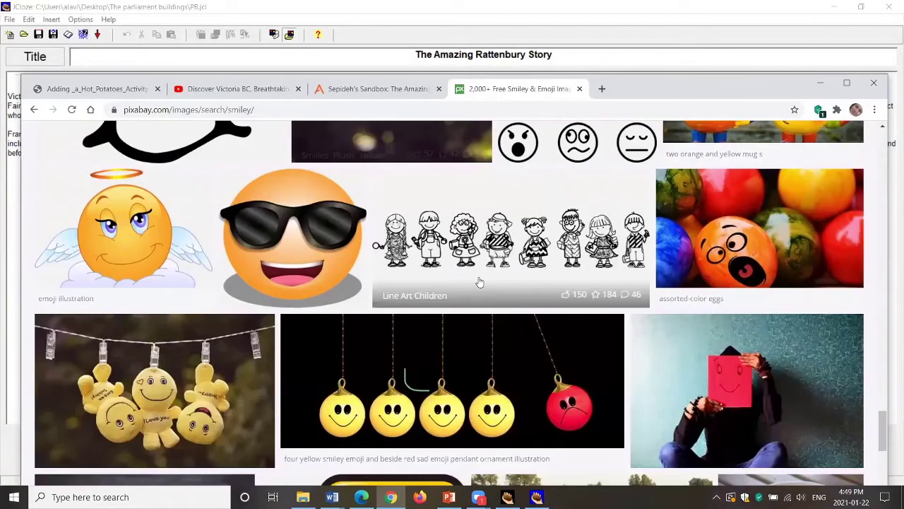
pyautogui.scroll(-5, 489, 264)
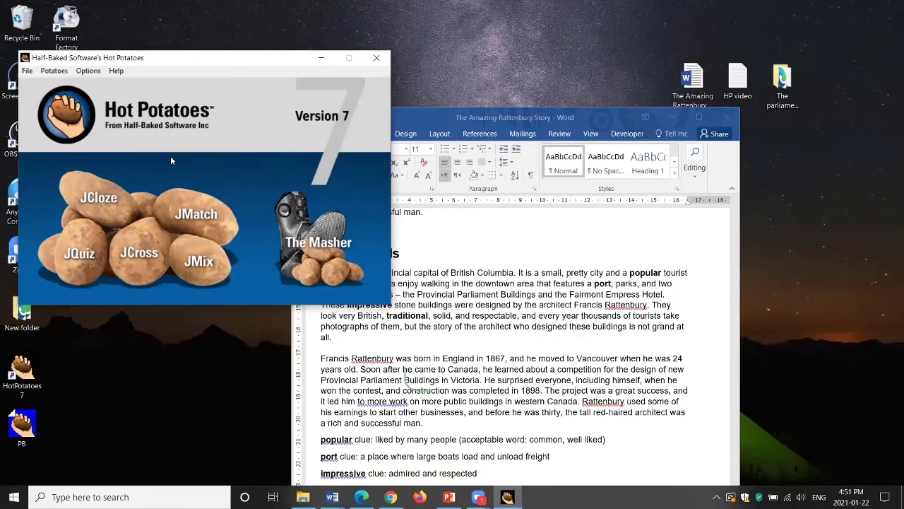
# Step: Open JQuiz from Hot Potatoes and review the available question types without changing the Multiple-choice type
pyautogui.click(81, 256)
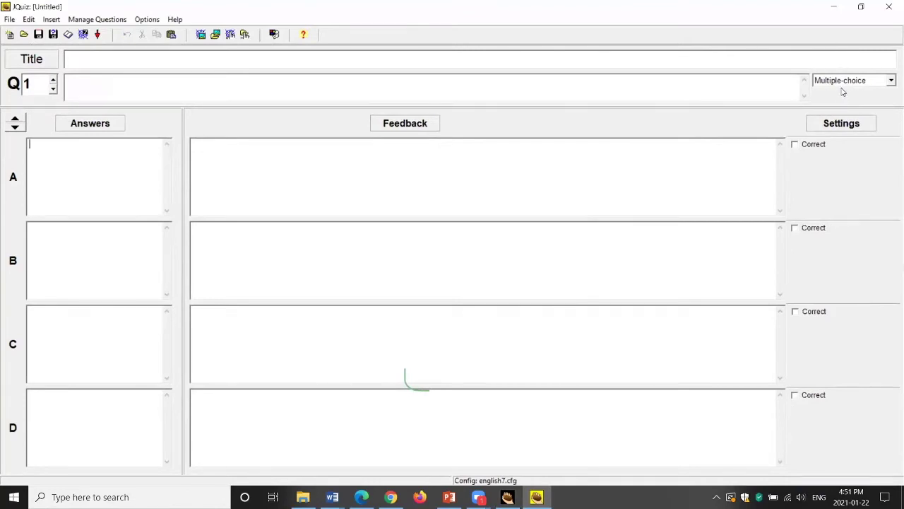
pyautogui.click(890, 82)
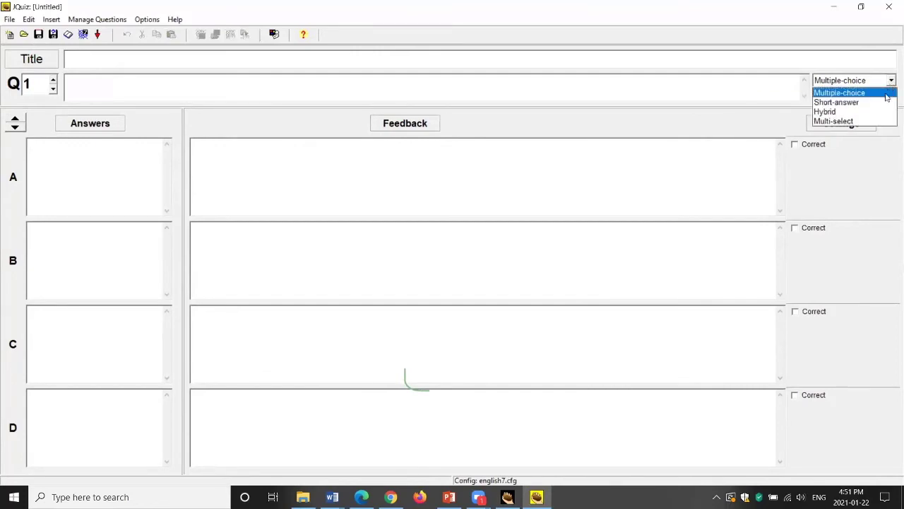
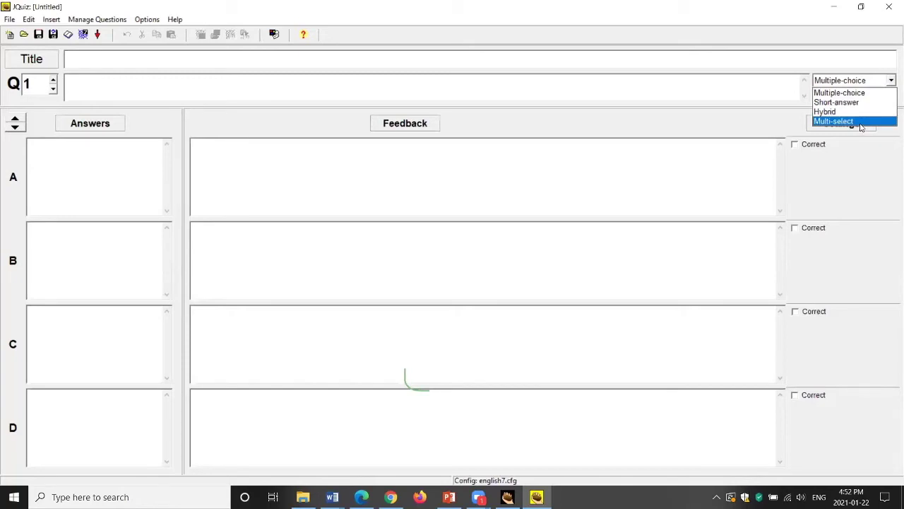
pyautogui.click(863, 13)
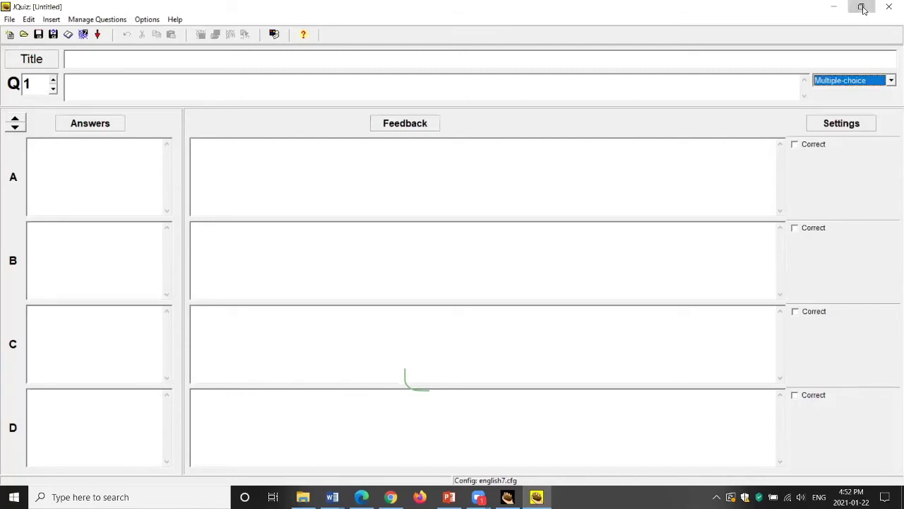
# Step: Arrange the JQuiz window and the Word document side by side, with the document at the JQuiz Questions section
pyautogui.click(864, 12)
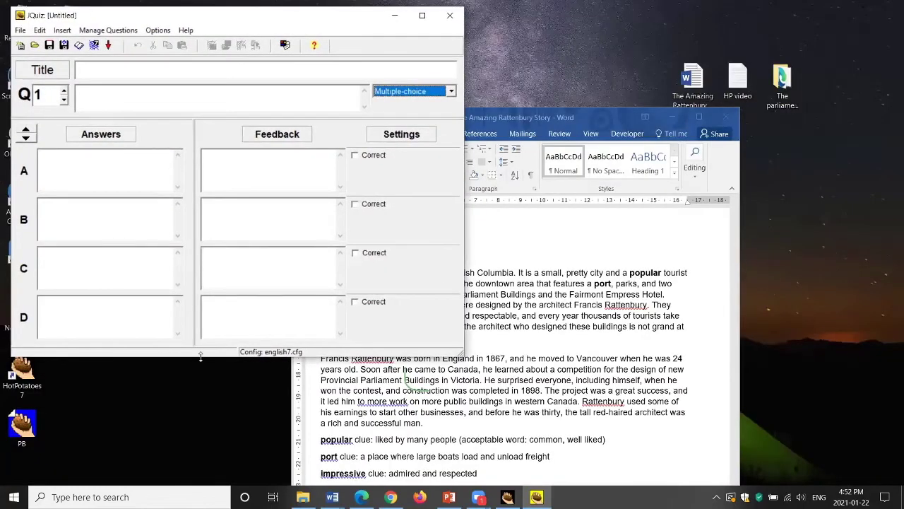
pyautogui.moveTo(200, 356); pyautogui.dragTo(200, 481)
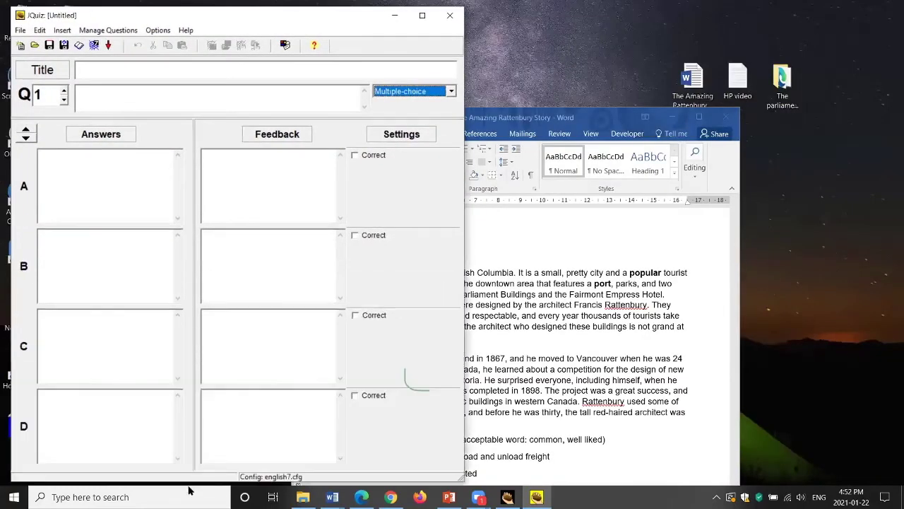
pyautogui.click(575, 117)
pyautogui.moveTo(575, 117); pyautogui.dragTo(903, 117)
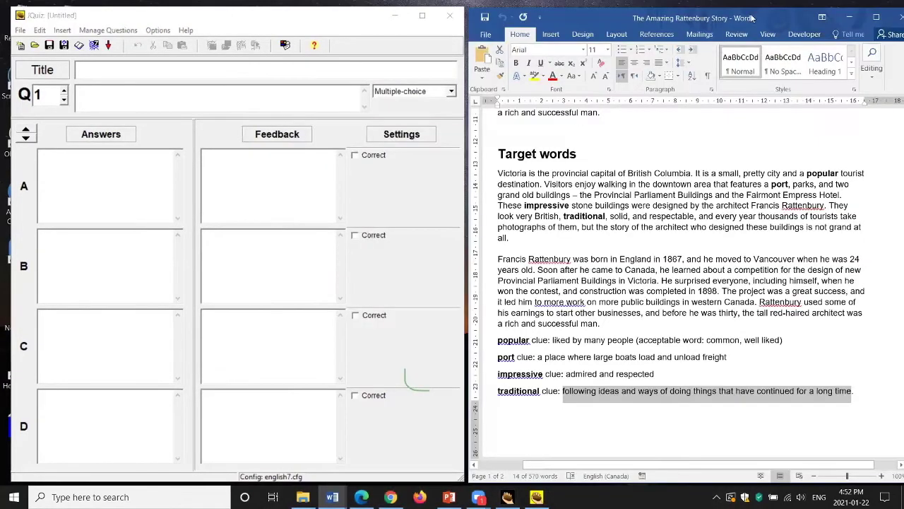
pyautogui.scroll(-3, 724, 224)
pyautogui.scroll(-8, 721, 224)
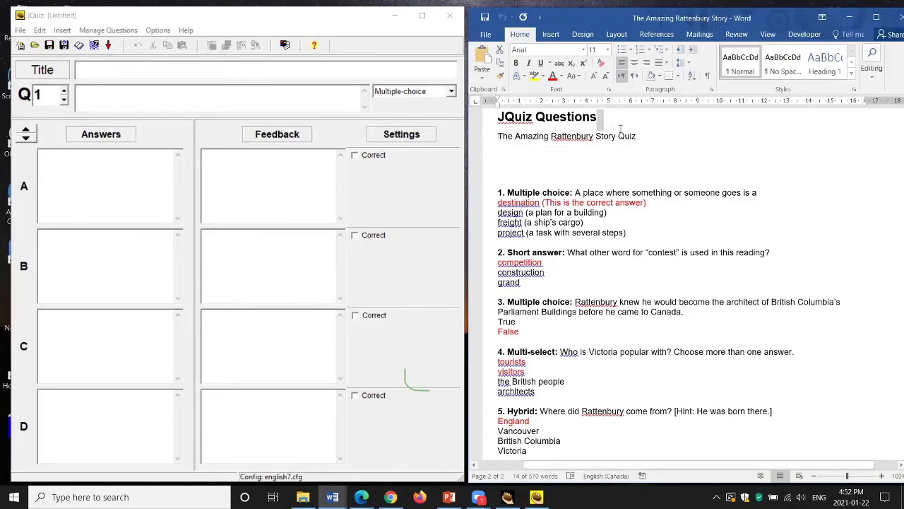
# Step: Copy "The Amazing Rattenbury Story Quiz" from the Word document into the quiz title
pyautogui.moveTo(501, 137); pyautogui.dragTo(641, 139)
pyautogui.hotkey('ctrl', 'c')
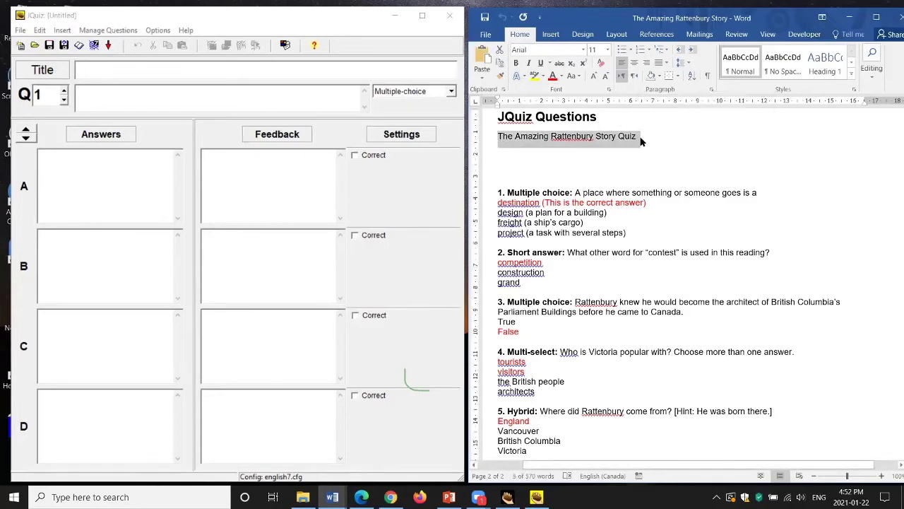
pyautogui.click(170, 71)
pyautogui.hotkey('ctrl', 'v')
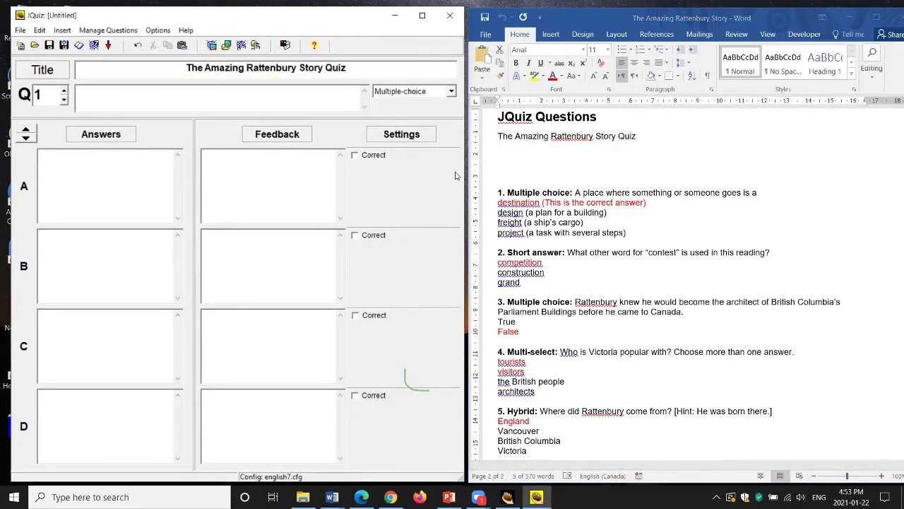
# Step: Copy "A place where something or someone goes is a" from the Word document into the text of question 1
pyautogui.click(574, 188)
pyautogui.moveTo(577, 191); pyautogui.dragTo(760, 192)
pyautogui.hotkey('ctrl', 'c')
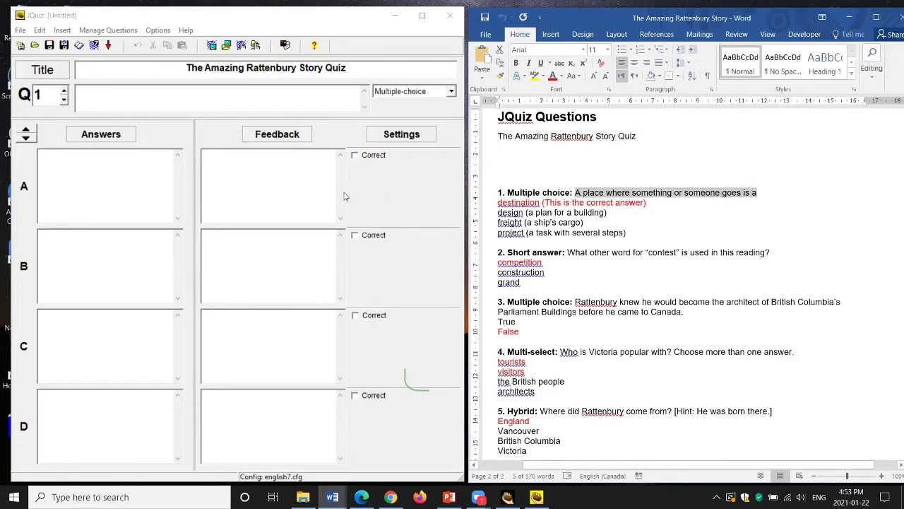
pyautogui.click(134, 102)
pyautogui.hotkey('ctrl', 'v')
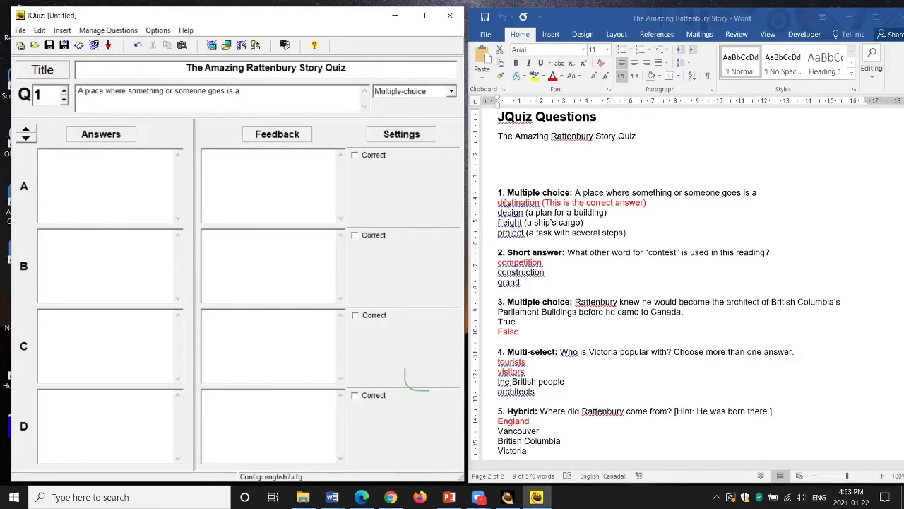
# Step: Enter only "destination" from the Word document as answer A of question 1 and mark it correct
pyautogui.click(507, 204)
pyautogui.moveTo(646, 203); pyautogui.dragTo(498, 203)
pyautogui.hotkey('ctrl', 'c')
pyautogui.click(117, 192)
pyautogui.hotkey('ctrl', 'v')
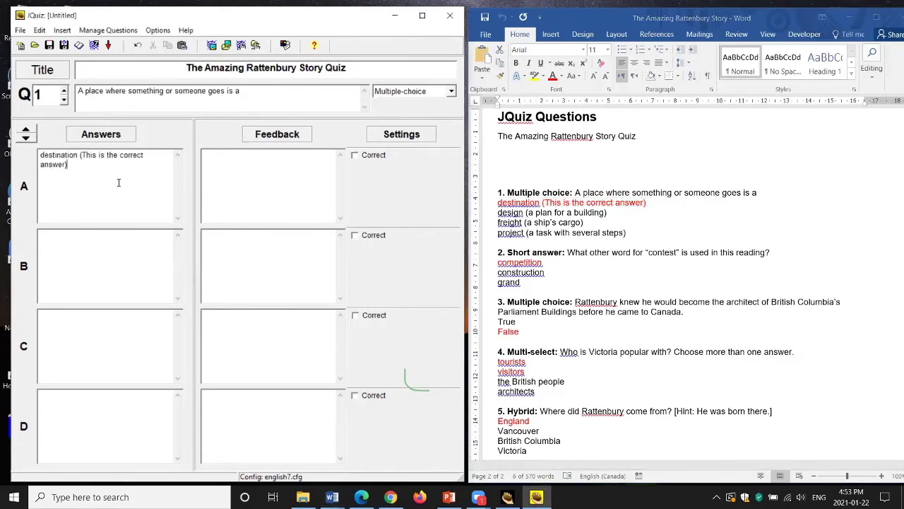
pyautogui.moveTo(80, 154); pyautogui.dragTo(83, 164)
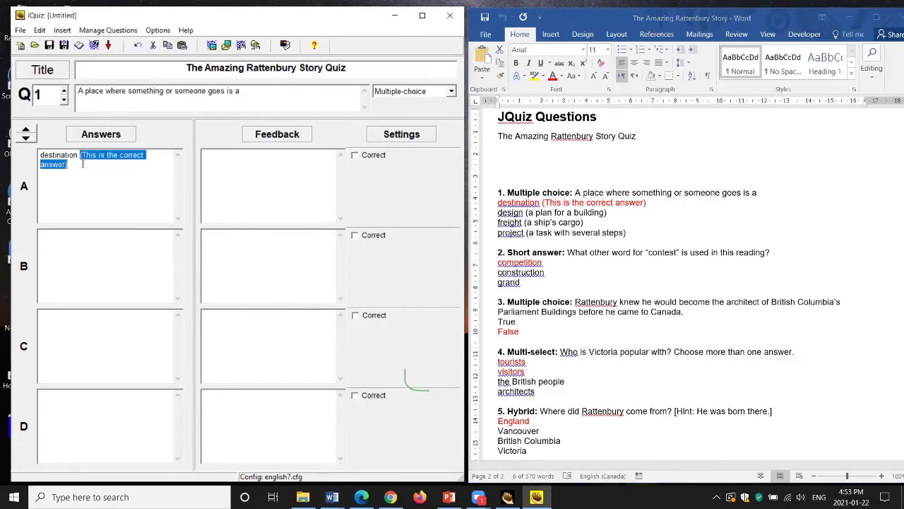
pyautogui.press('Delete')
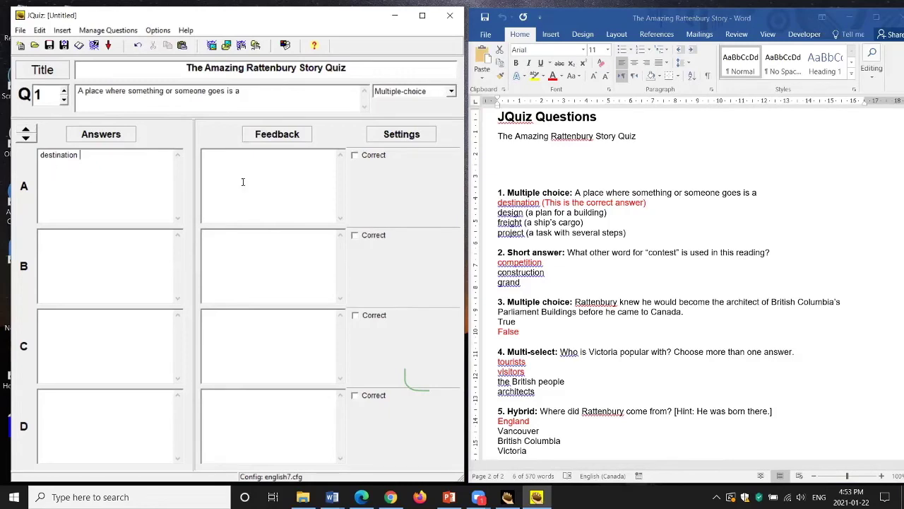
pyautogui.click(355, 155)
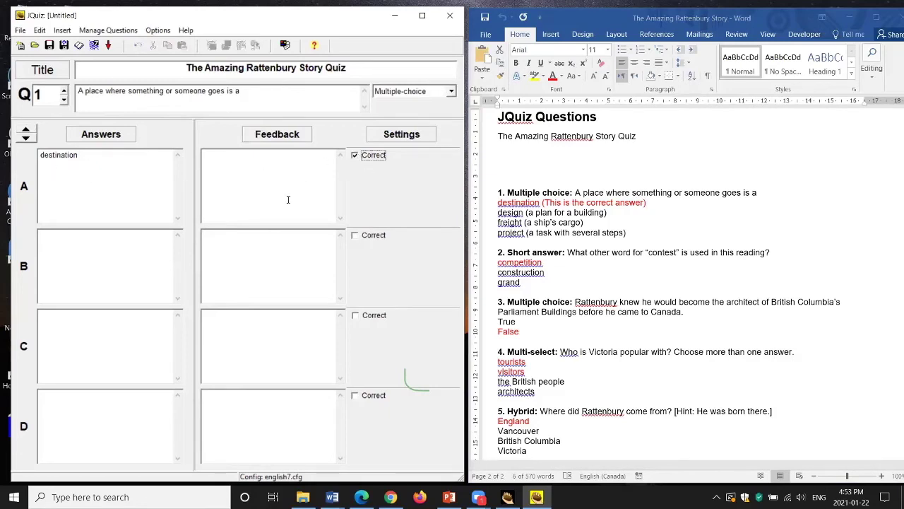
# Step: Copy "This is the correct answer" from the Word document into the feedback for answer A
pyautogui.tripleClick(548, 207)
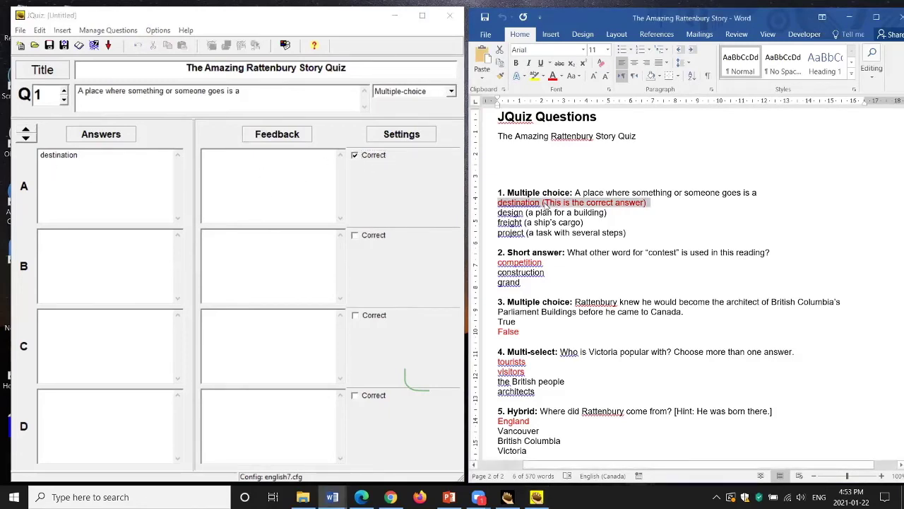
pyautogui.moveTo(545, 204); pyautogui.dragTo(638, 205)
pyautogui.hotkey('ctrl', 'c')
pyautogui.click(274, 176)
pyautogui.hotkey('ctrl', 'v')
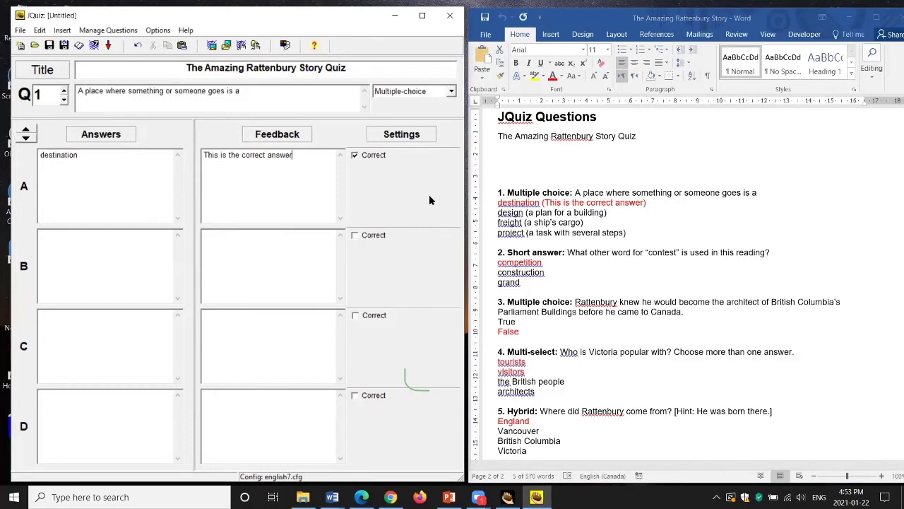
# Step: Copy "design" from the Word document into answer B, with the feedback "a plan for a building"
pyautogui.click(519, 215)
pyautogui.doubleClick(510, 212)
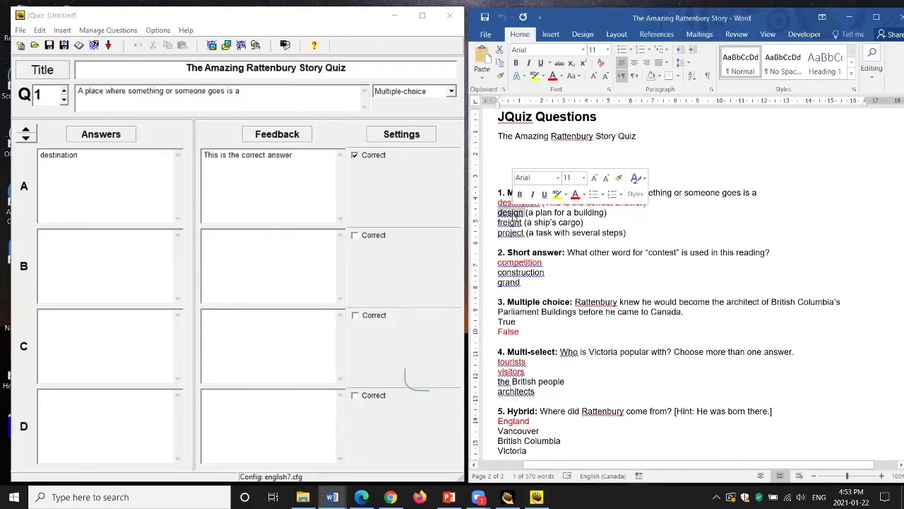
pyautogui.click(120, 264)
pyautogui.hotkey('ctrl', 'v')
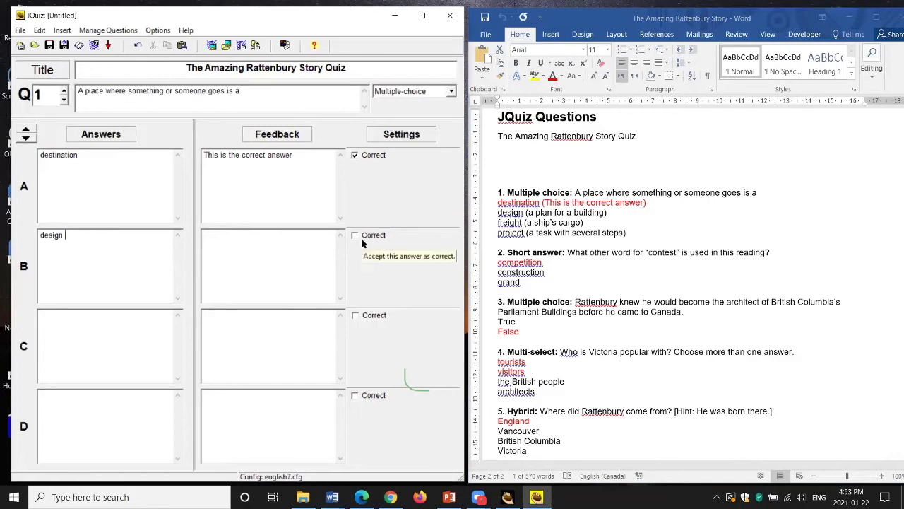
pyautogui.click(540, 214)
pyautogui.moveTo(526, 212); pyautogui.dragTo(605, 213)
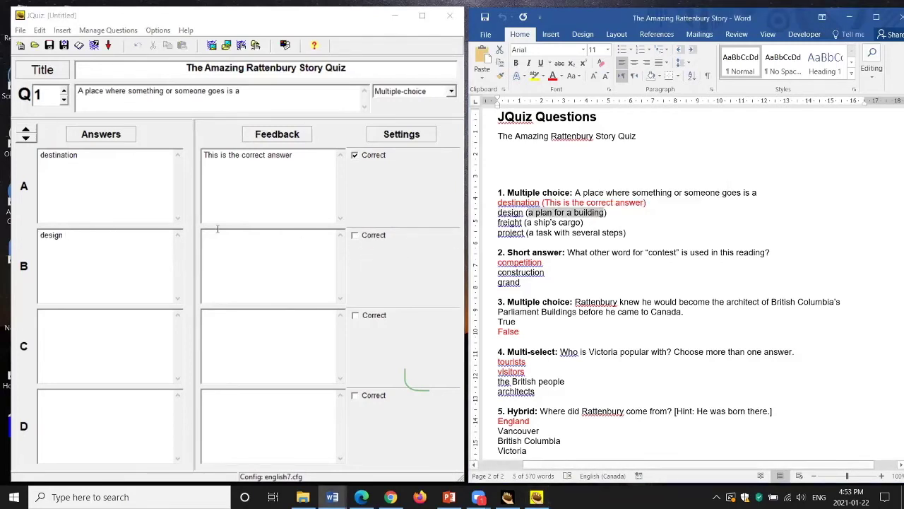
pyautogui.click(233, 248)
pyautogui.hotkey('ctrl', 'v')
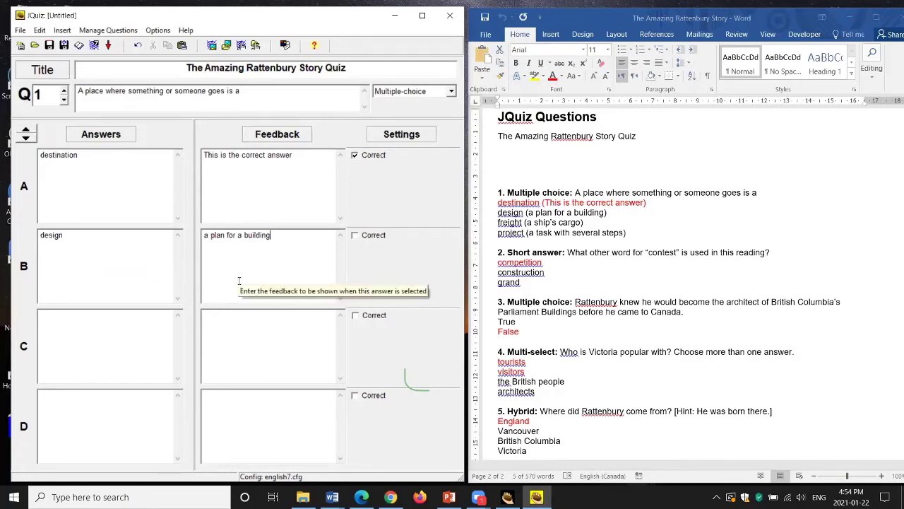
# Step: Copy "freight" from the Word document into answer C, with the feedback "a ship's cargo"
pyautogui.click(509, 221)
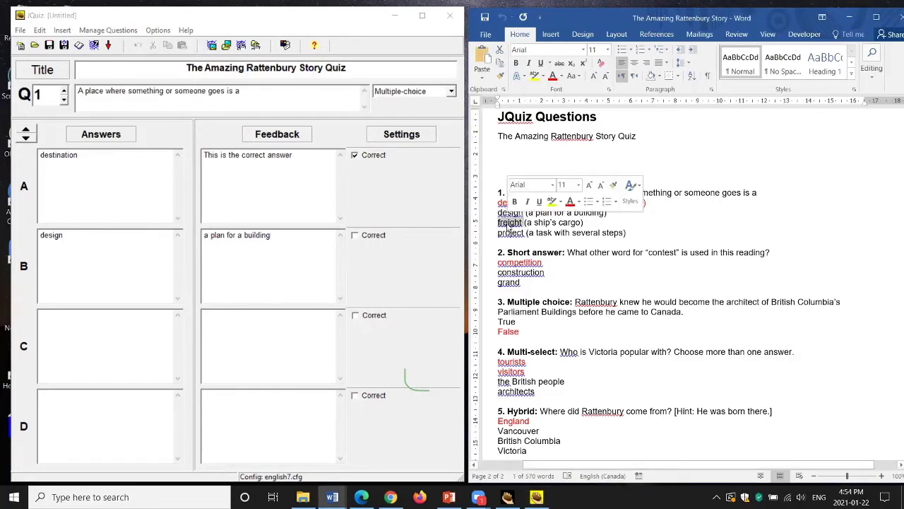
pyautogui.click(72, 347)
pyautogui.hotkey('ctrl', 'v')
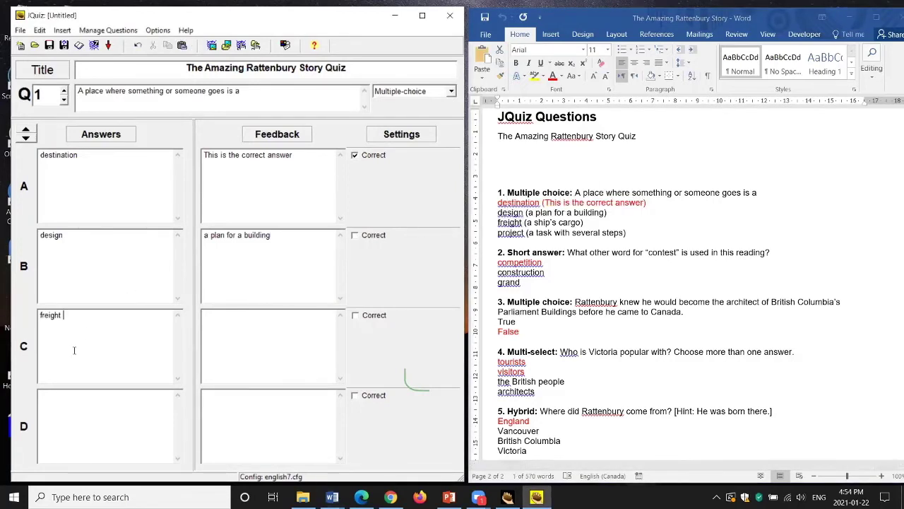
pyautogui.click(528, 223)
pyautogui.moveTo(528, 222); pyautogui.dragTo(579, 226)
pyautogui.click(277, 326)
pyautogui.hotkey('ctrl', 'v')
# Step: Copy "project" from the Word document into answer D, with the feedback "a task with several steps"
pyautogui.doubleClick(510, 232)
pyautogui.click(137, 422)
pyautogui.hotkey('ctrl', 'v')
pyautogui.moveTo(527, 233); pyautogui.dragTo(623, 232)
pyautogui.click(272, 412)
pyautogui.hotkey('ctrl', 'v')
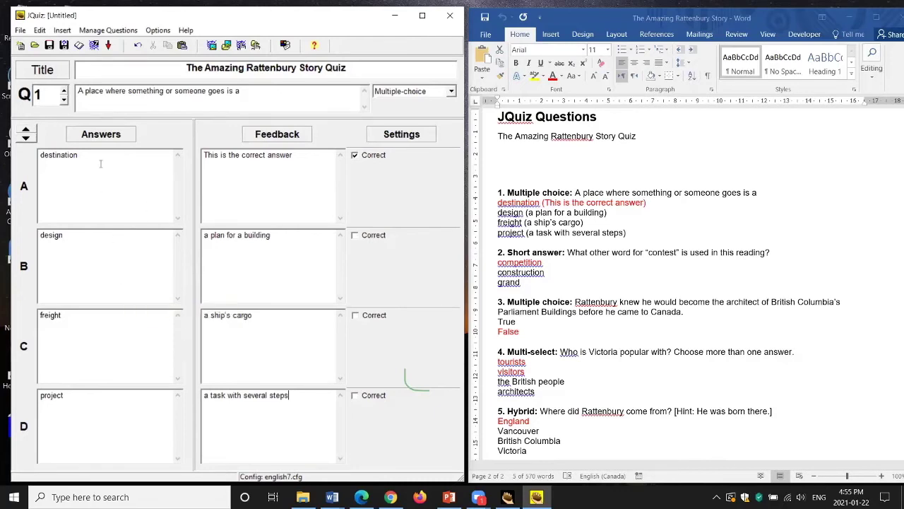
# Step: Move on to question 2 of the quiz and set its type to Short-answer
pyautogui.click(63, 91)
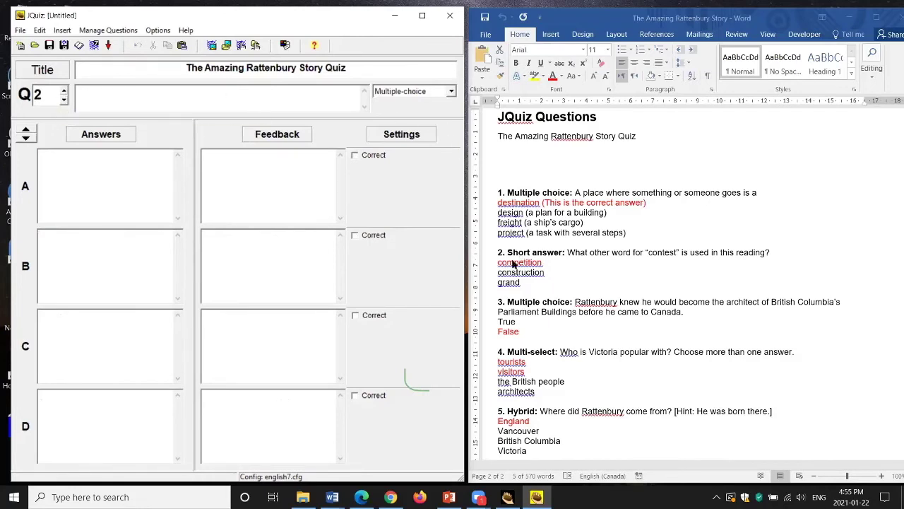
pyautogui.click(451, 91)
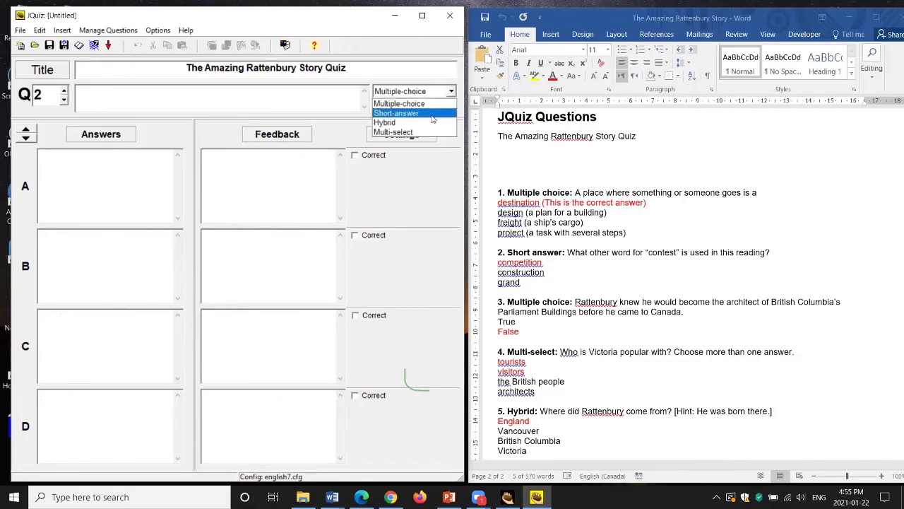
pyautogui.click(433, 118)
# Step: Copy "What other word for “contest” is used in this reading?" from the Word document into question 2's text
pyautogui.click(570, 252)
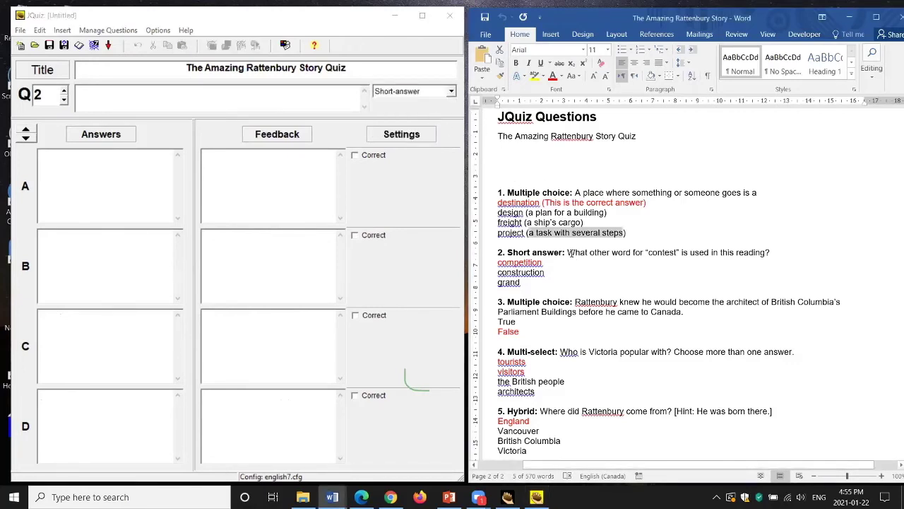
pyautogui.moveTo(569, 252); pyautogui.dragTo(776, 253)
pyautogui.click(69, 202)
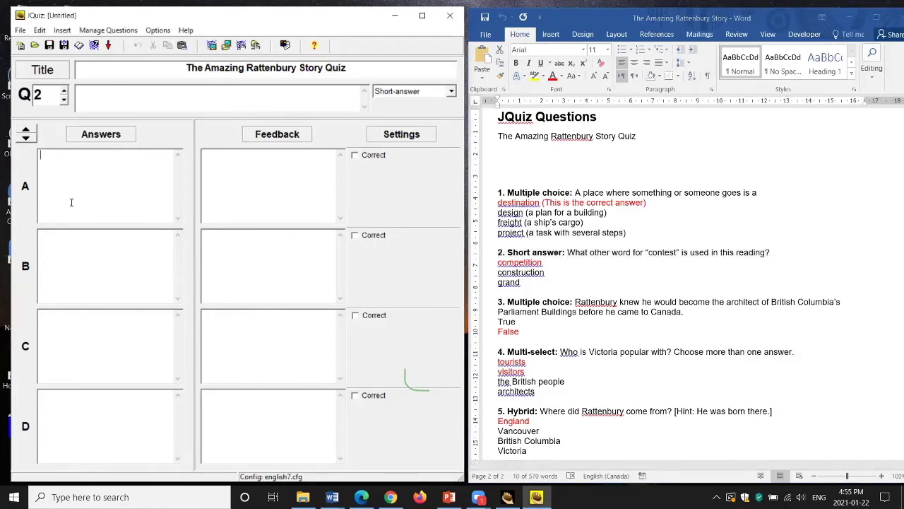
pyautogui.hotkey('ctrl', 'v')
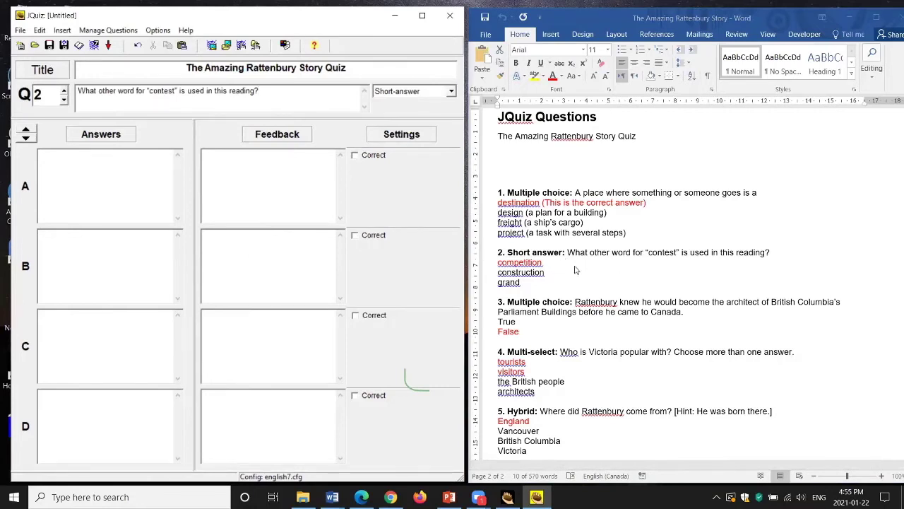
# Step: Copy "competition", "construction" and "grand" from the Word document into answers A to C, marking "competition" as correct
pyautogui.moveTo(543, 262); pyautogui.dragTo(496, 266)
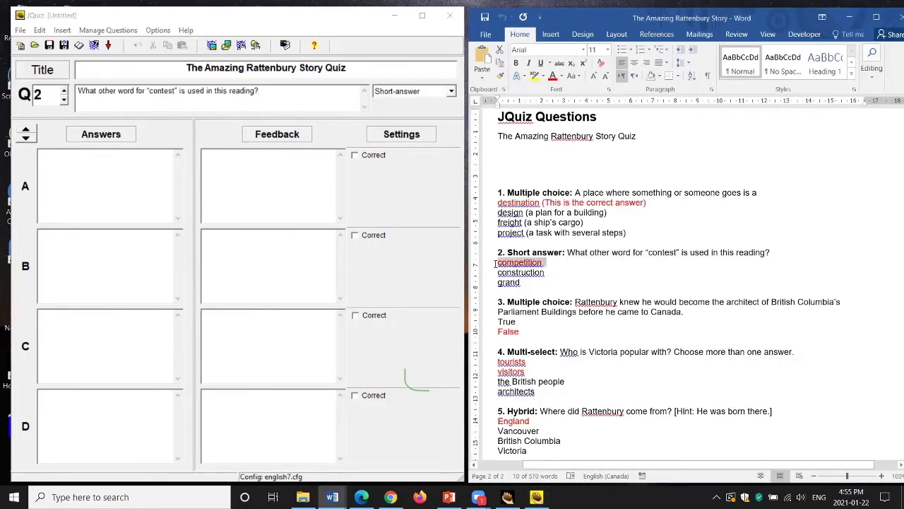
pyautogui.hotkey('ctrl', 'c')
pyautogui.click(85, 184)
pyautogui.hotkey('ctrl', 'v')
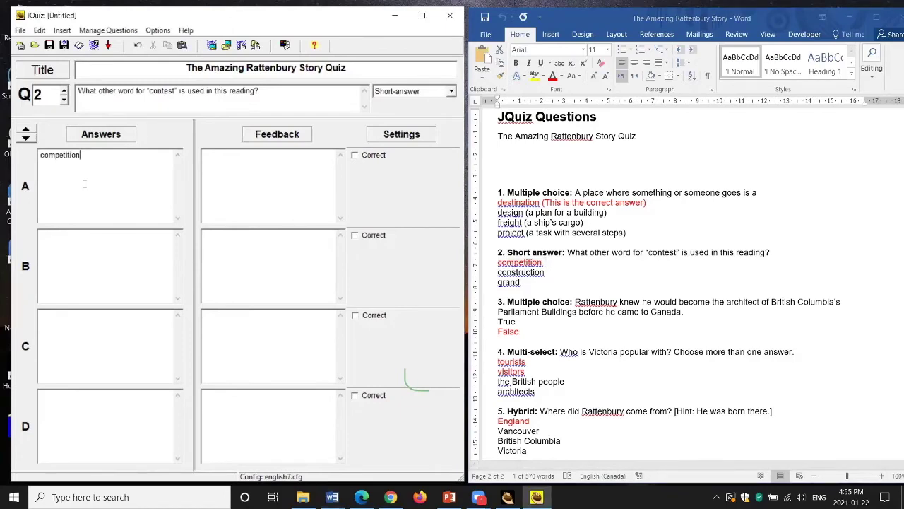
pyautogui.click(355, 155)
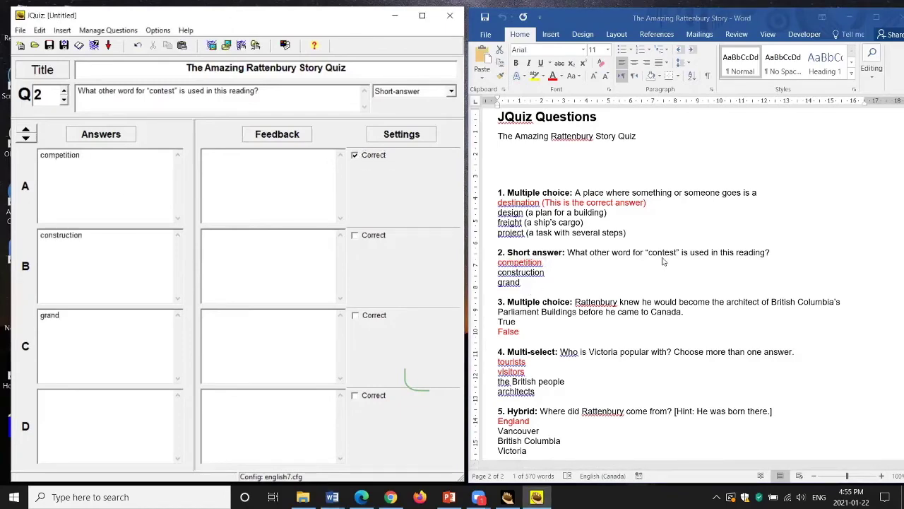
# Step: Move on to question 3 of the quiz and set its type to Multiple-choice
pyautogui.scroll(-1, 547, 286)
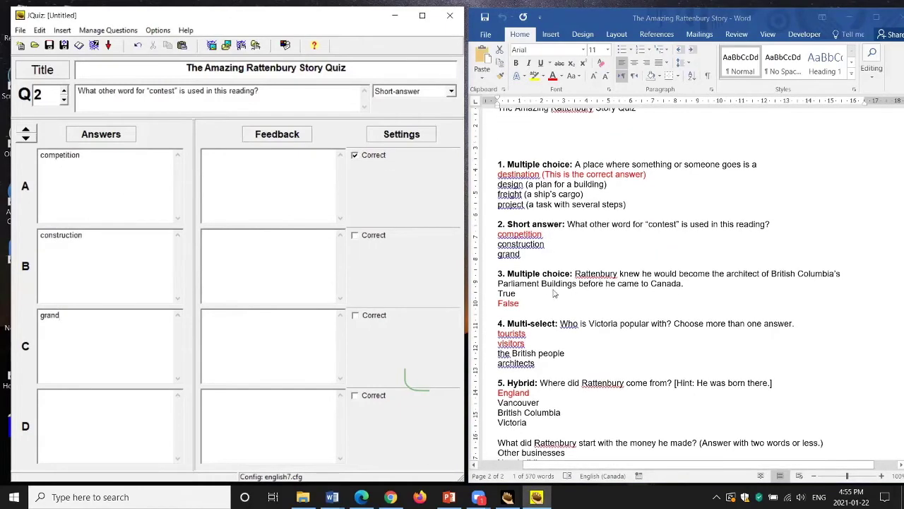
pyautogui.click(64, 90)
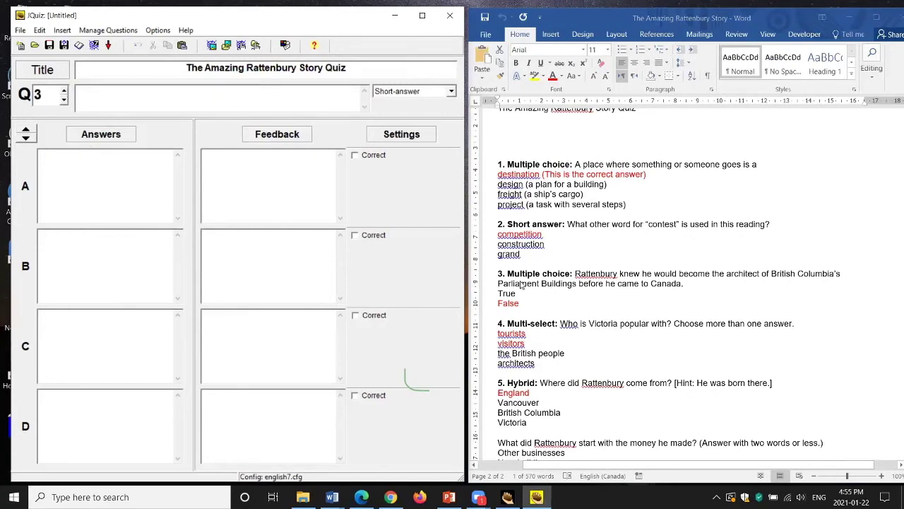
pyautogui.click(452, 93)
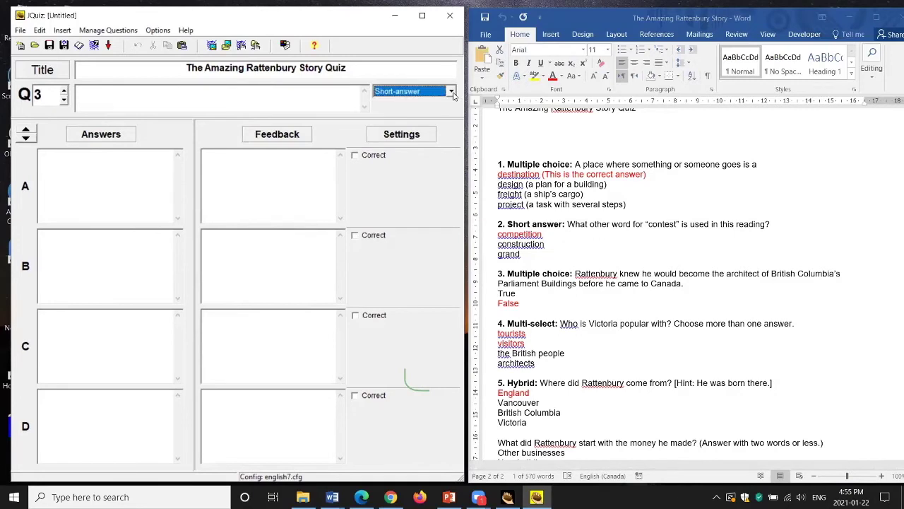
pyautogui.click(430, 104)
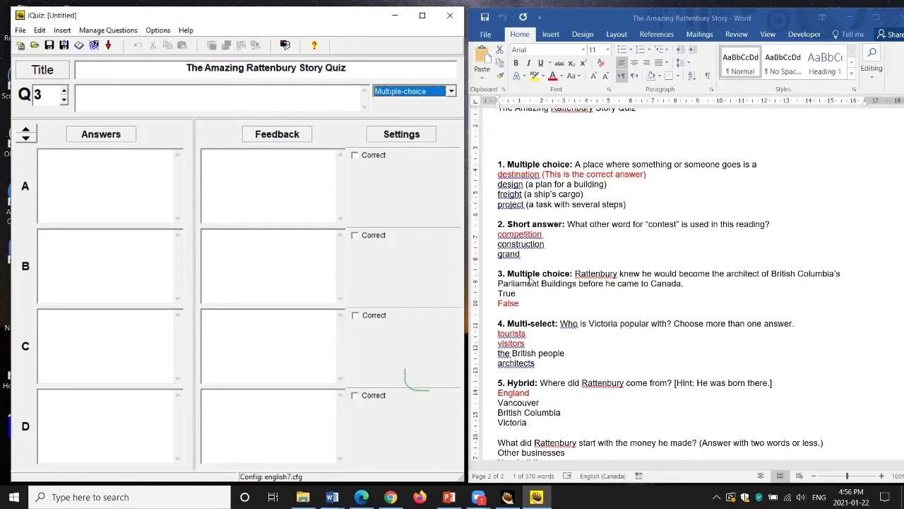
# Step: Copy the statement about Rattenbury becoming architect of British Columbia's Parliament Buildings from the Word document into question 3's text
pyautogui.click(577, 282)
pyautogui.moveTo(575, 274); pyautogui.dragTo(684, 284)
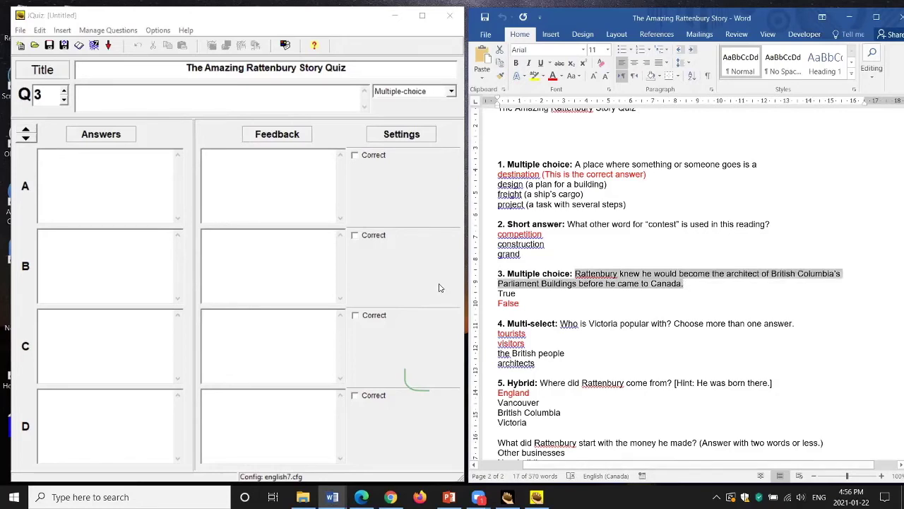
pyautogui.click(148, 101)
pyautogui.hotkey('ctrl', 'v')
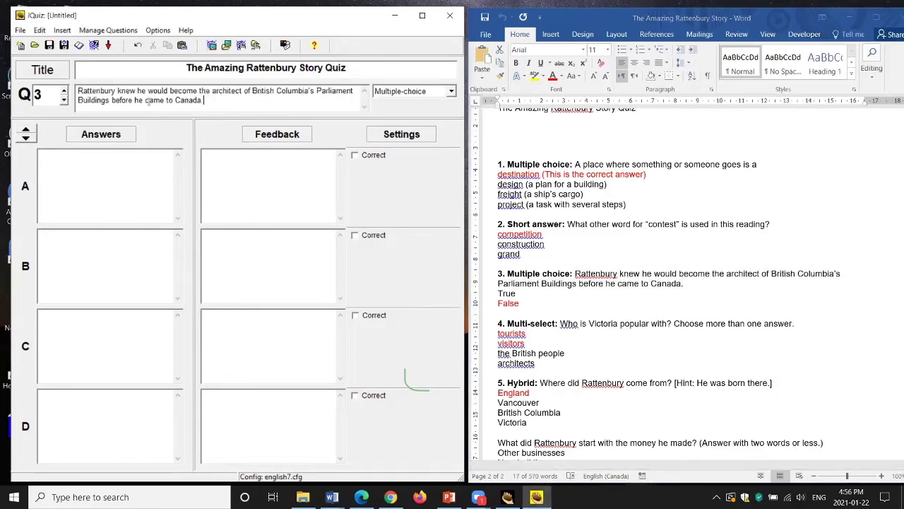
# Step: Copy "True" into answer A and "False" into answer B of question 3, marking "False" as correct
pyautogui.doubleClick(506, 293)
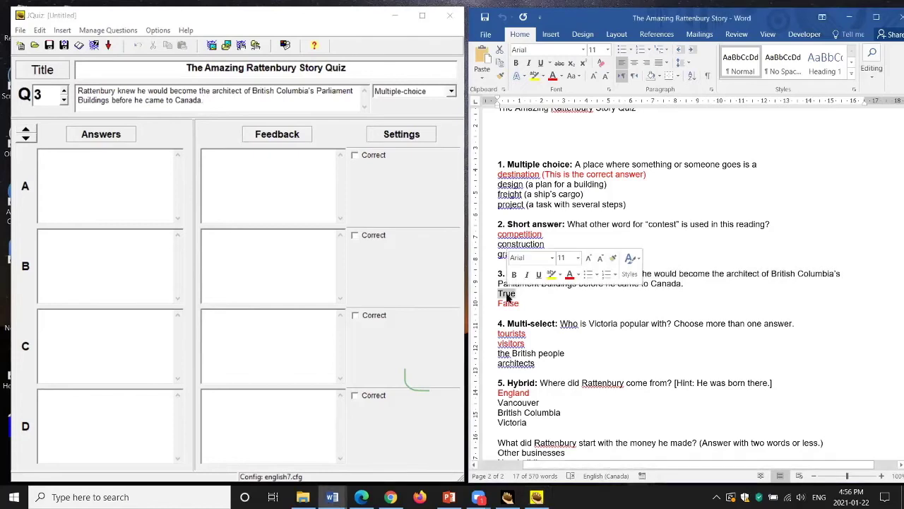
pyautogui.click(119, 204)
pyautogui.hotkey('ctrl', 'v')
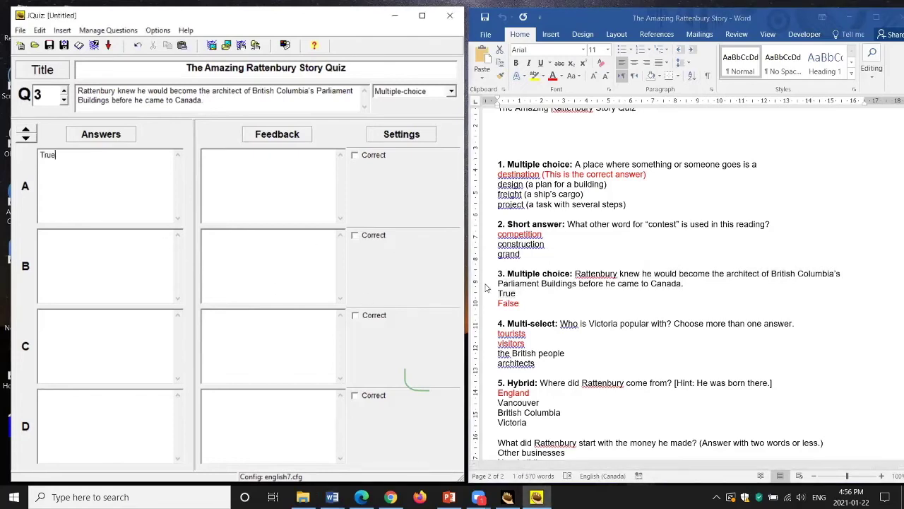
pyautogui.doubleClick(505, 303)
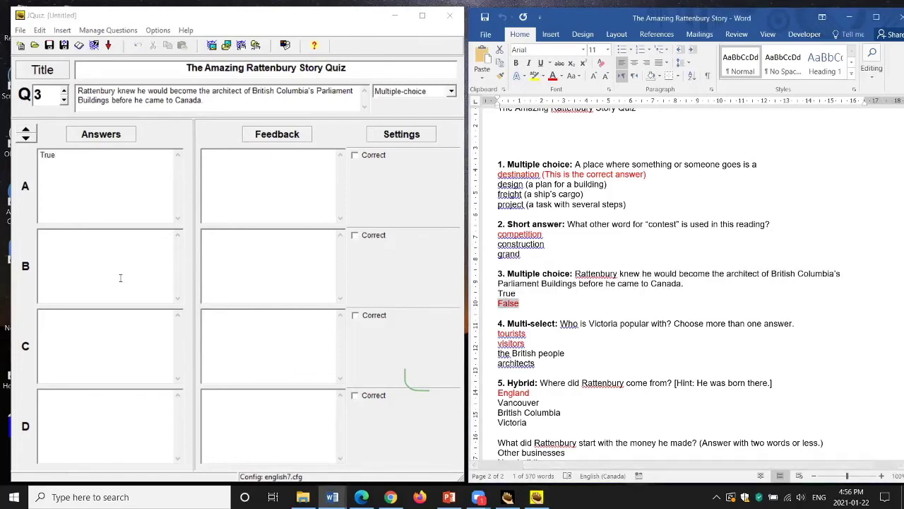
pyautogui.click(101, 255)
pyautogui.hotkey('ctrl', 'v')
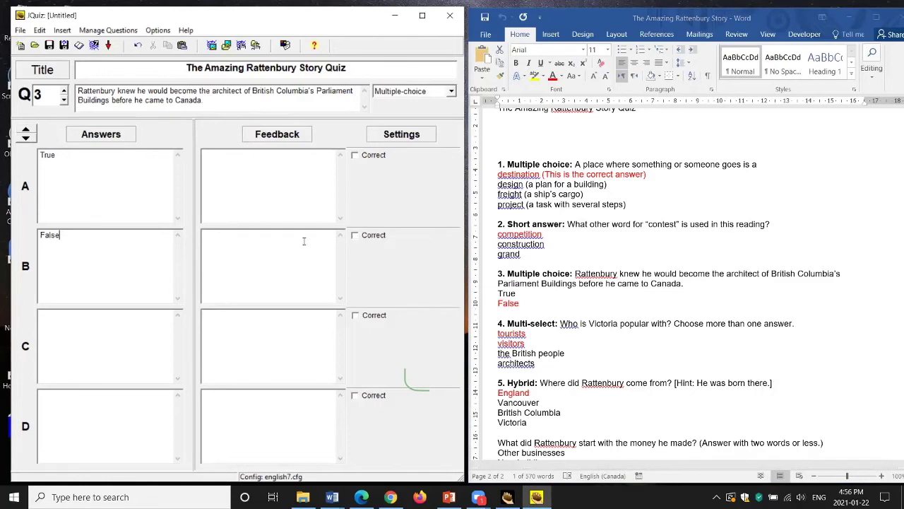
pyautogui.click(355, 236)
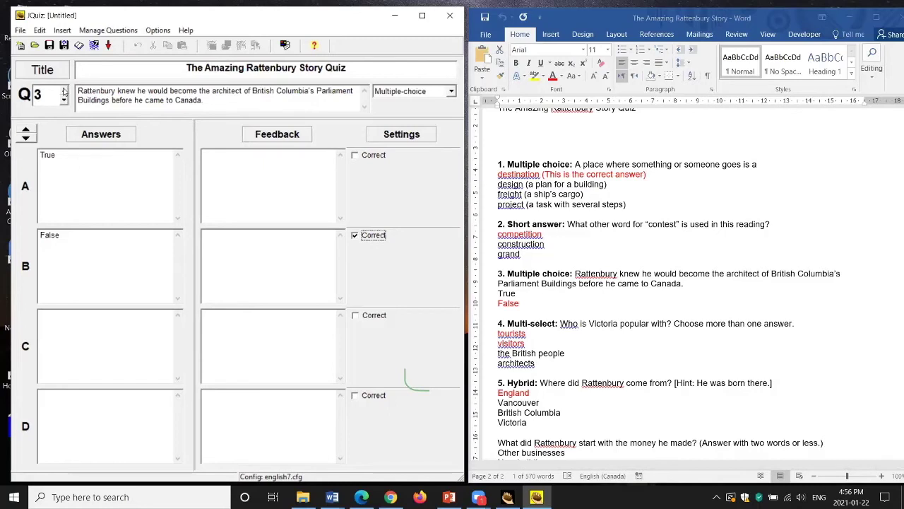
# Step: Move on to question 4 of the quiz and set its type to Multi-select
pyautogui.click(63, 89)
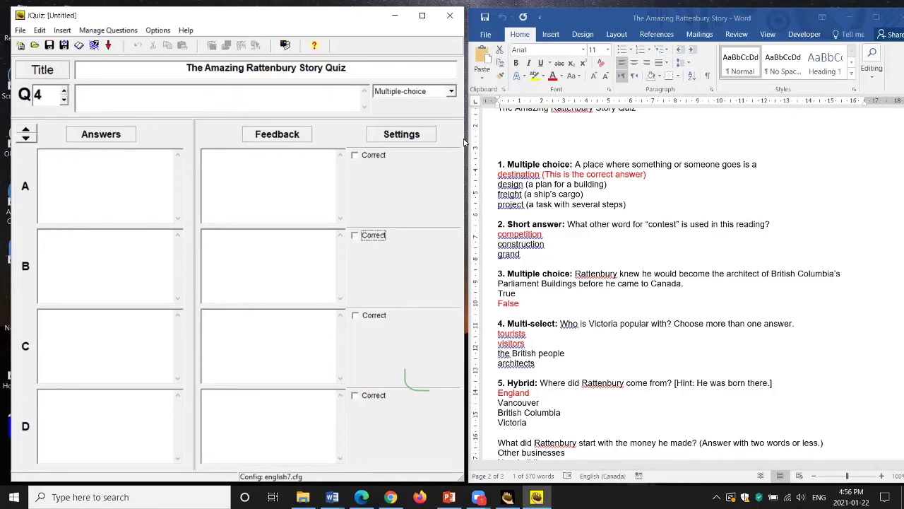
pyautogui.click(450, 94)
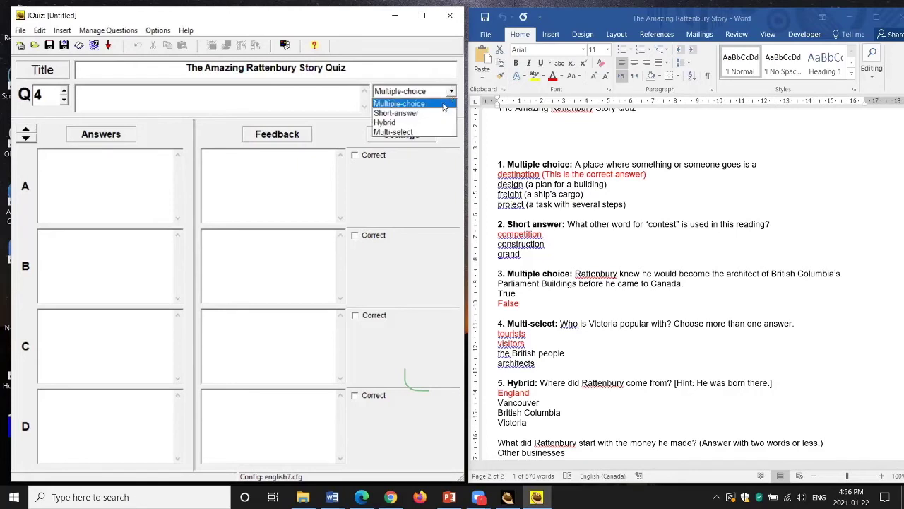
pyautogui.click(427, 131)
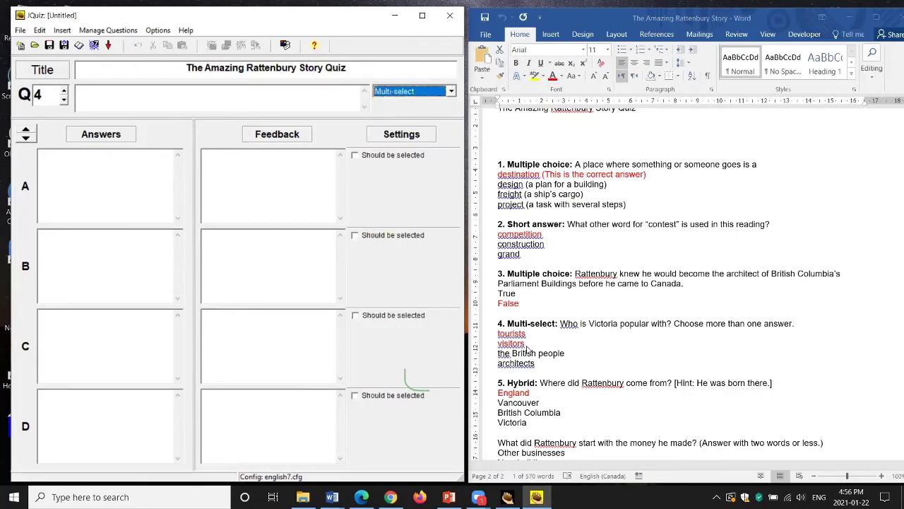
# Step: Copy "Who is Victoria popular with? Choose more than one answer." from the Word document into question 4's text
pyautogui.click(569, 324)
pyautogui.moveTo(563, 323); pyautogui.dragTo(794, 324)
pyautogui.hotkey('ctrl', 'c')
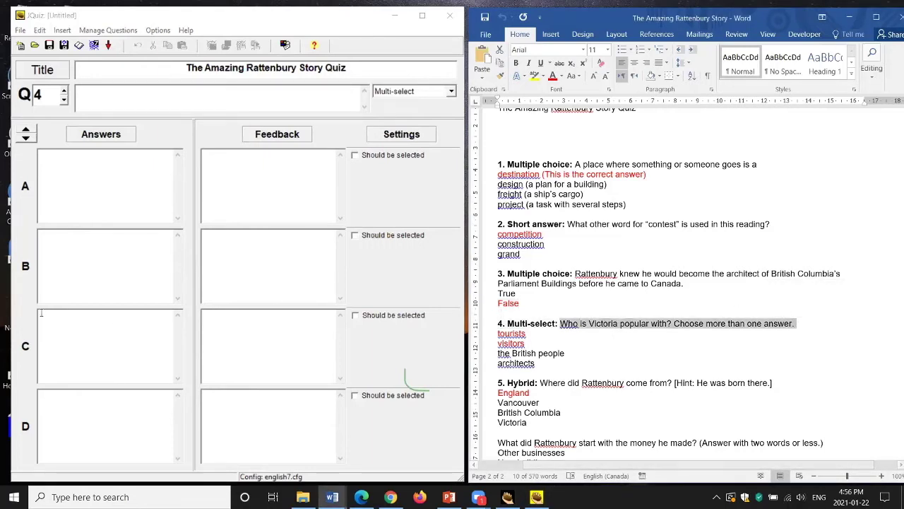
pyautogui.click(109, 100)
pyautogui.hotkey('ctrl', 'v')
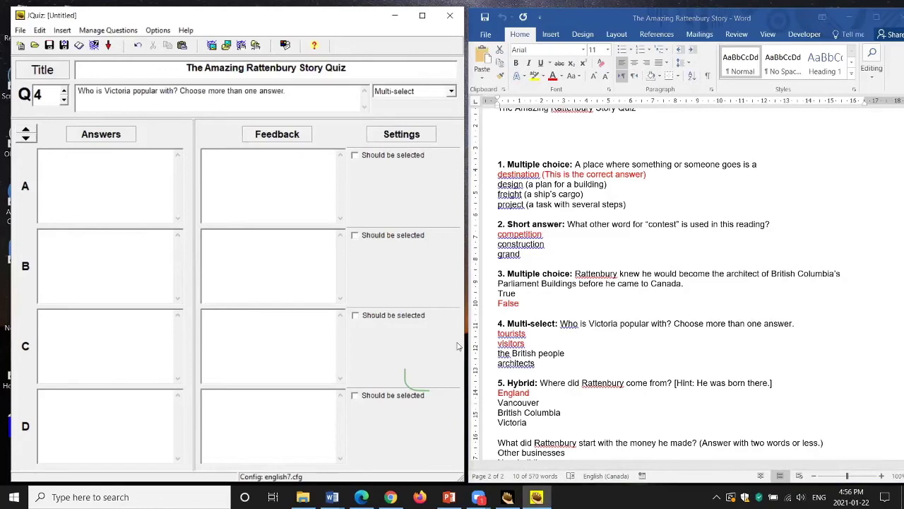
# Step: Fill question 4's answers A to D with "tourists", "visitors", "the British people" and "architects", marking the first two as "Should be selected"
pyautogui.doubleClick(503, 335)
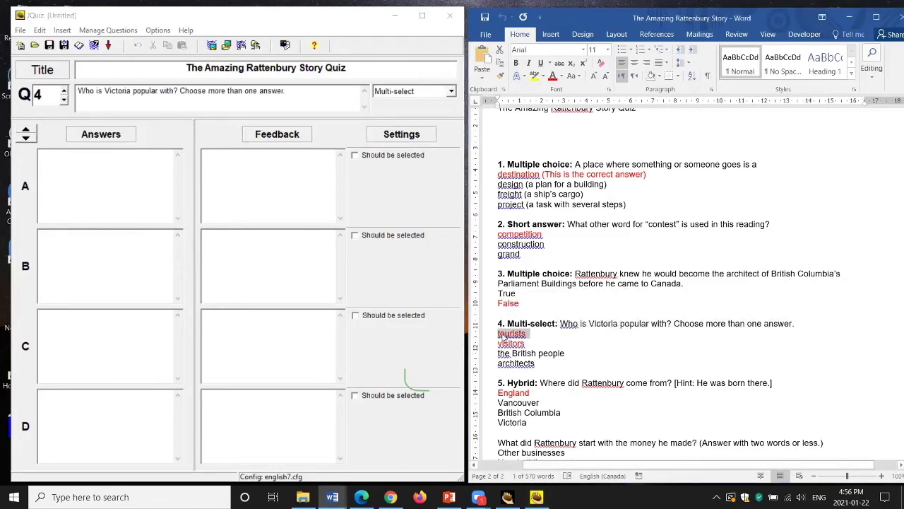
pyautogui.click(77, 189)
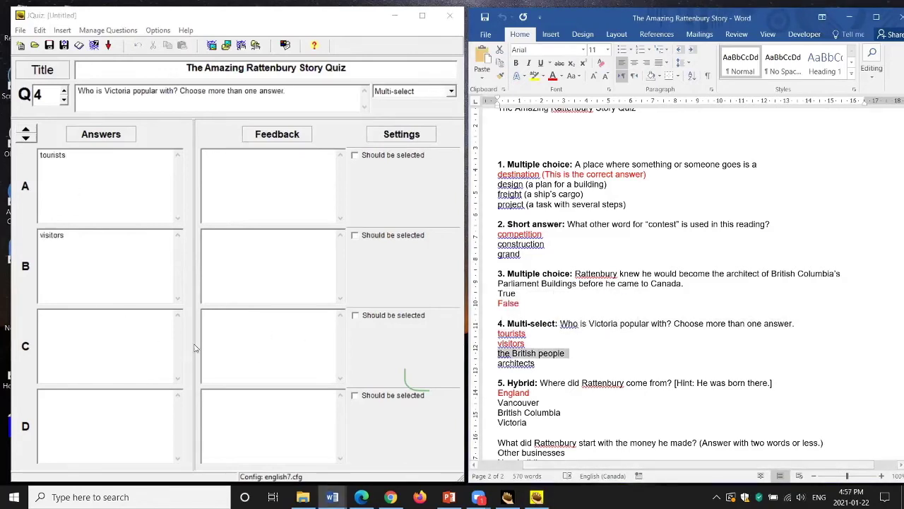
pyautogui.click(121, 333)
pyautogui.write('the British people')
pyautogui.doubleClick(510, 363)
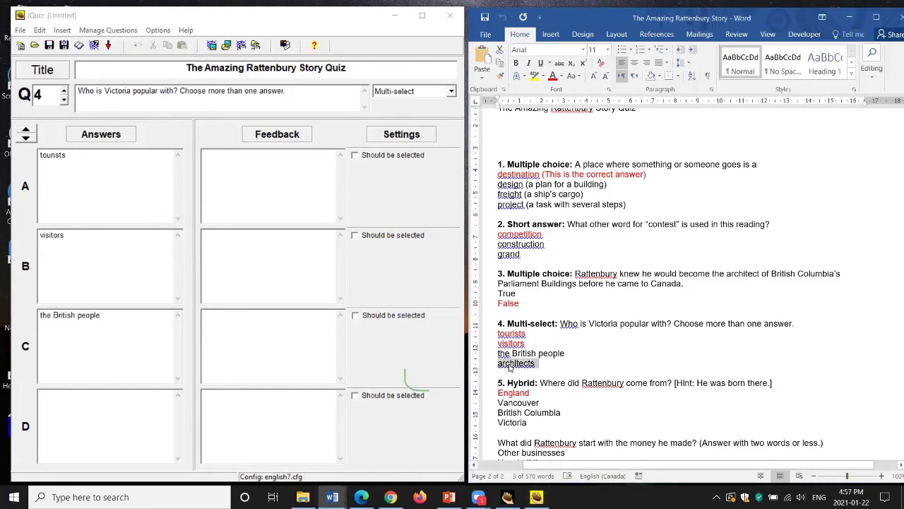
pyautogui.hotkey('ctrl', 'c')
pyautogui.click(150, 424)
pyautogui.hotkey('ctrl', 'v')
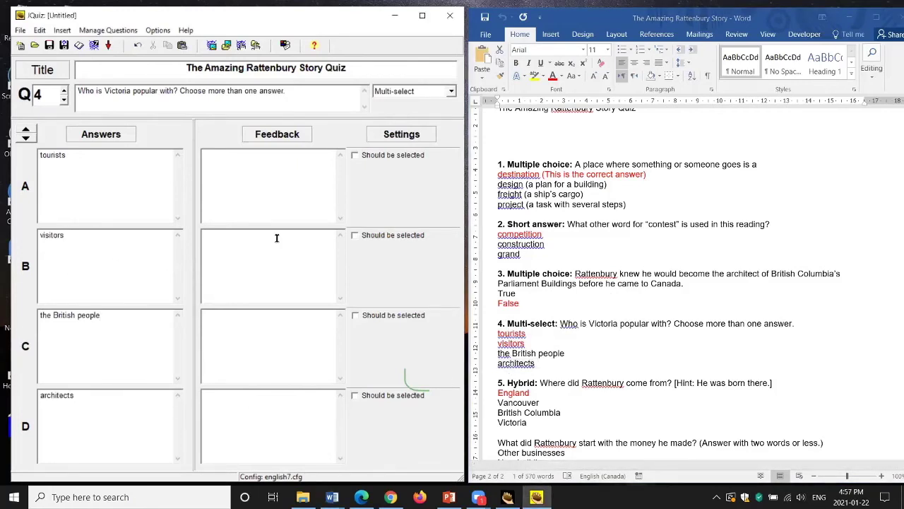
pyautogui.click(355, 158)
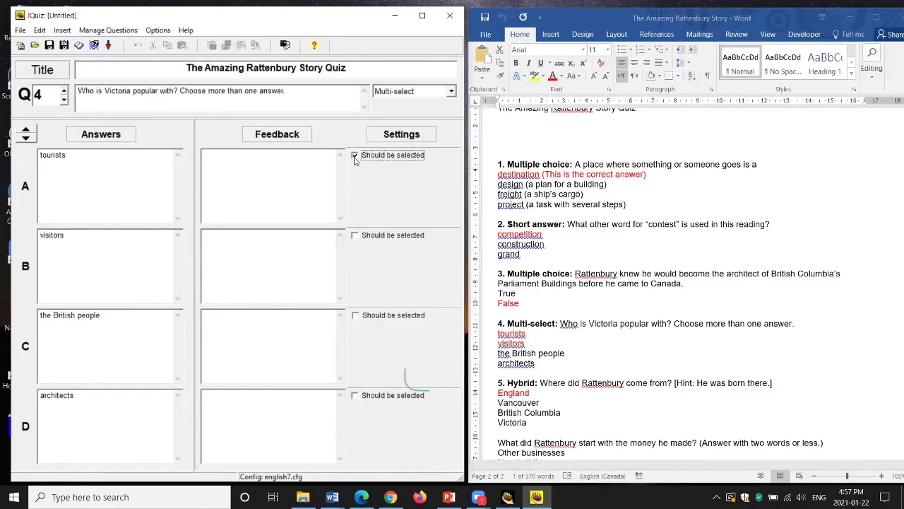
pyautogui.click(354, 238)
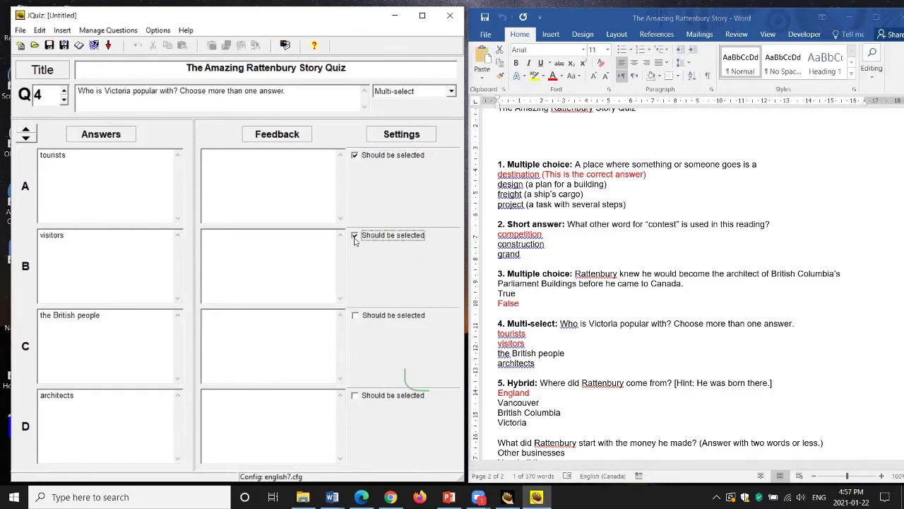
pyautogui.scroll(-1, 643, 243)
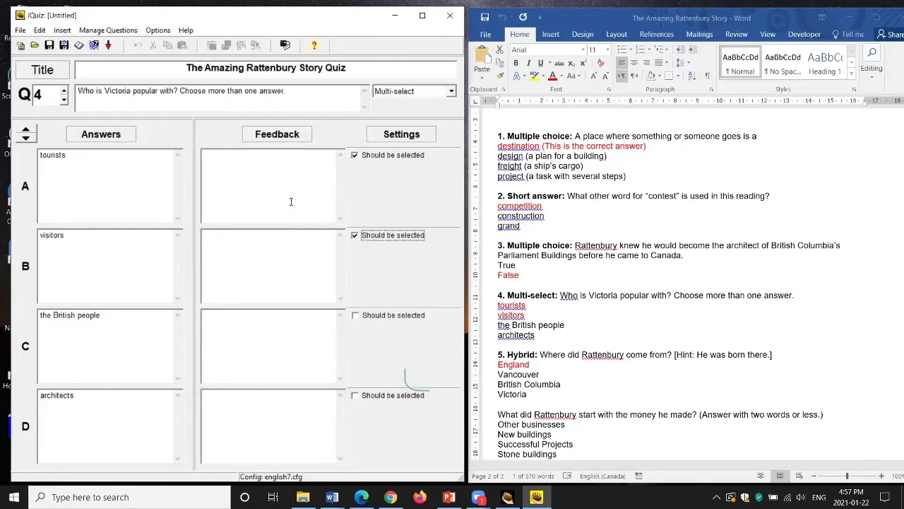
pyautogui.click(219, 165)
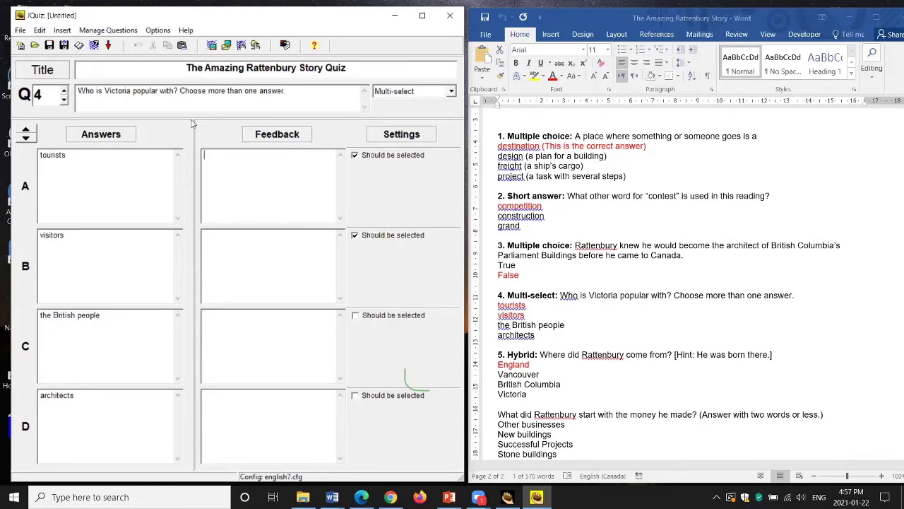
pyautogui.click(71, 32)
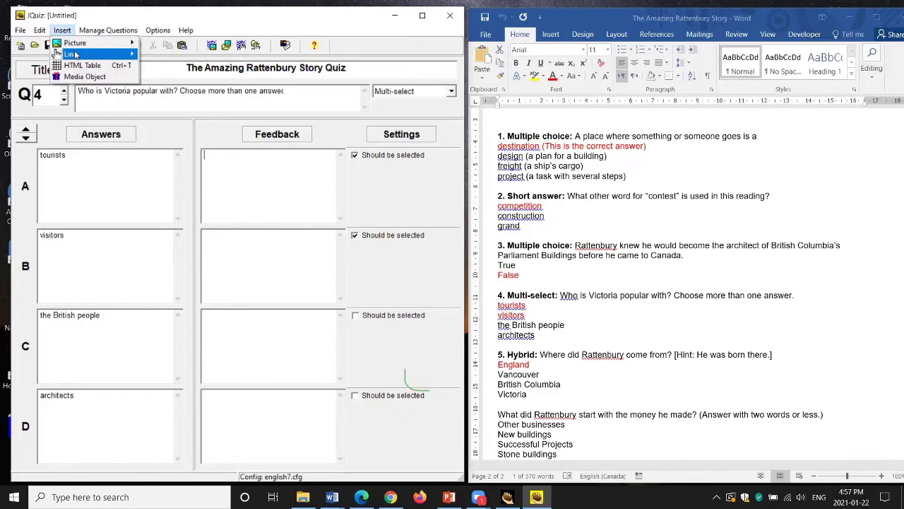
pyautogui.click(121, 183)
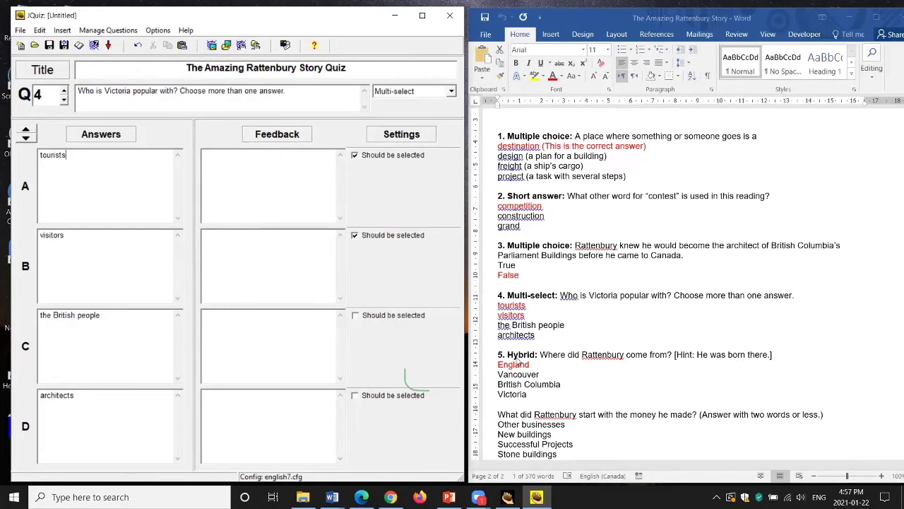
# Step: Move on to question 5 of the quiz and set its type to Hybrid
pyautogui.click(63, 90)
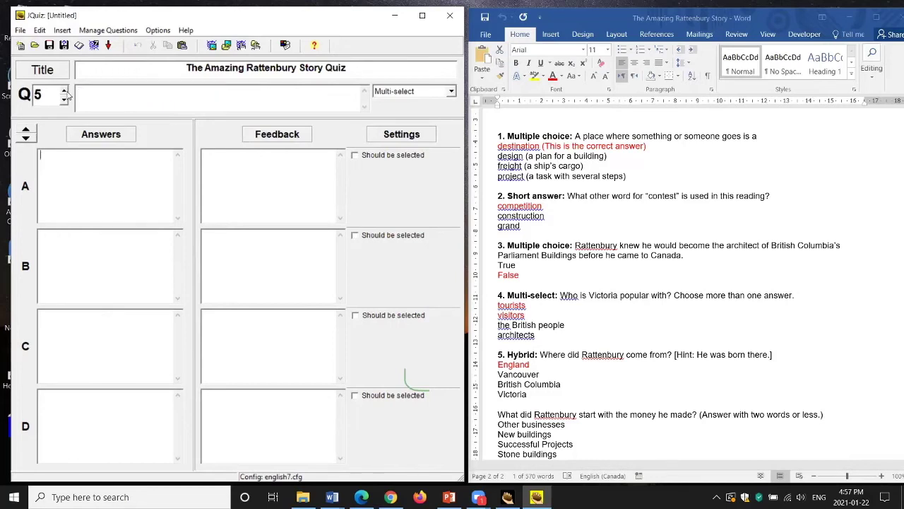
pyautogui.click(450, 91)
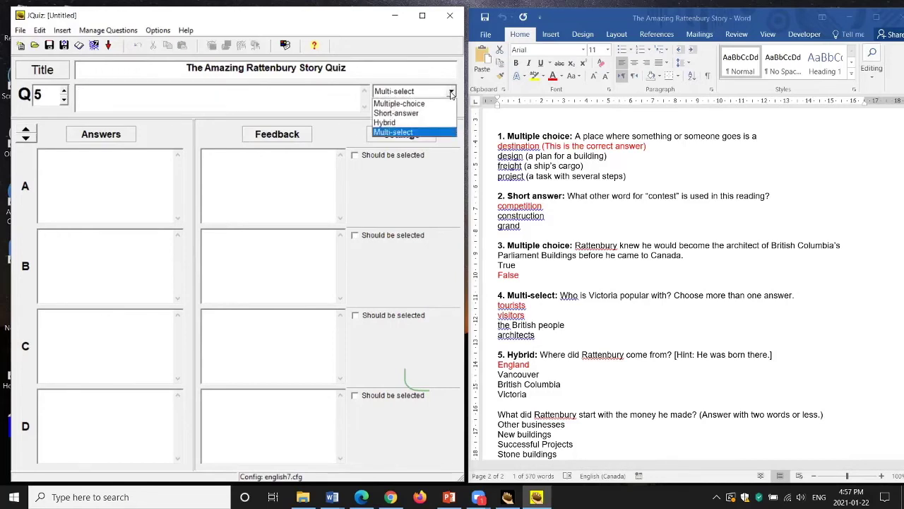
pyautogui.click(397, 124)
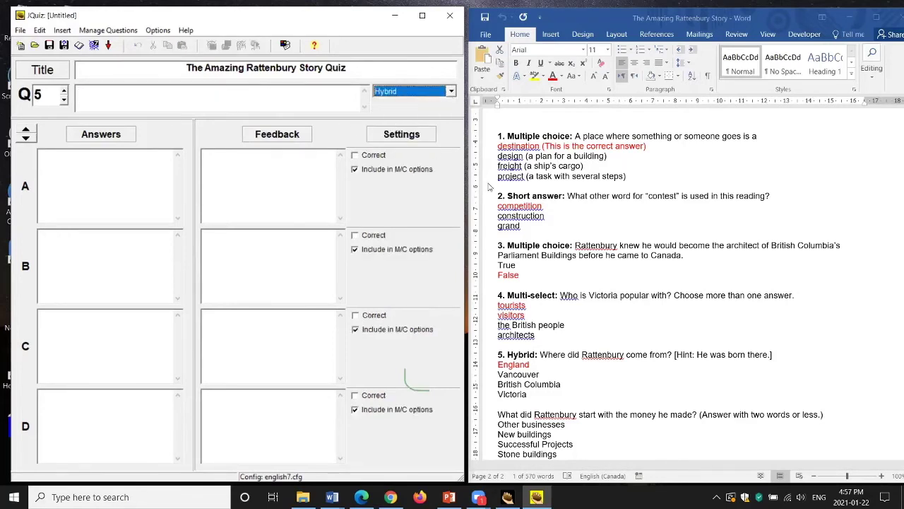
# Step: Copy "Where did Rattenbury come from? [Hint: He was born there.]" from the Word document into question 5's text
pyautogui.click(634, 378)
pyautogui.moveTo(541, 354); pyautogui.dragTo(775, 355)
pyautogui.hotkey('ctrl', 'c')
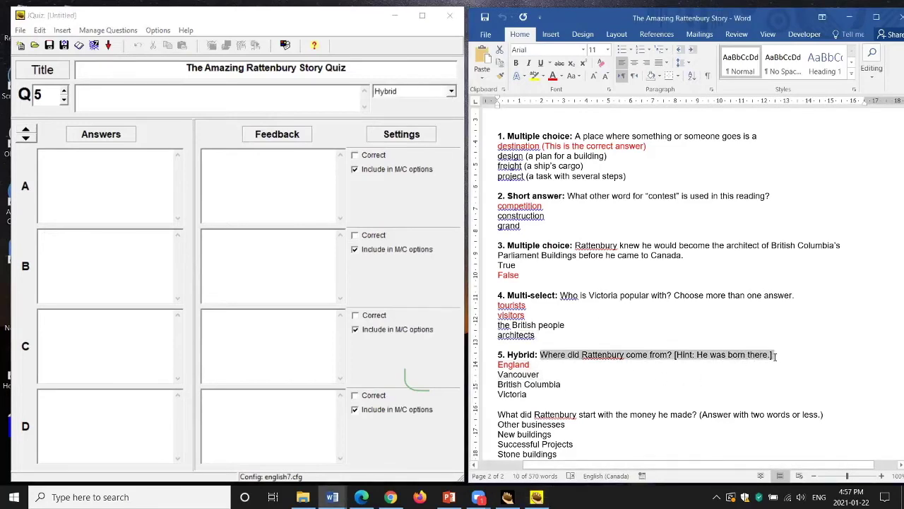
pyautogui.click(129, 98)
pyautogui.hotkey('ctrl', 'v')
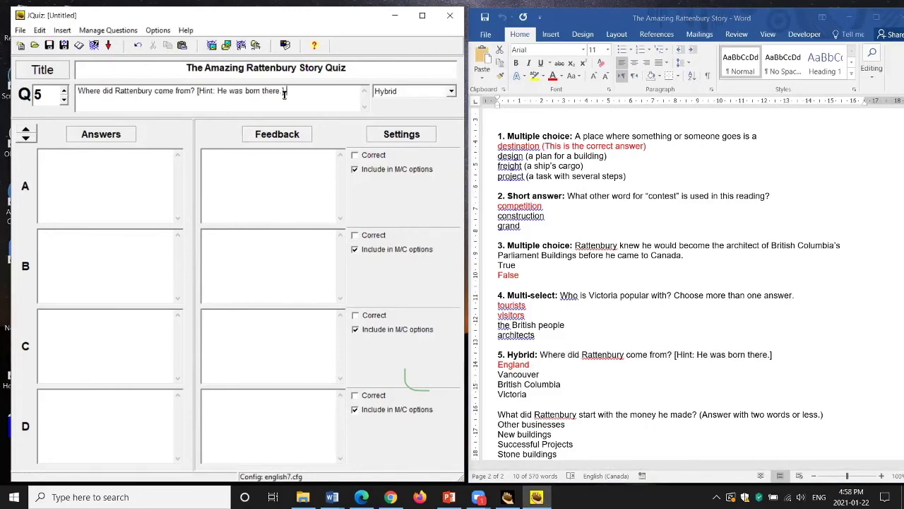
# Step: Fill question 5's answers A and B with "England" and "Vancouver" copied from the Word document
pyautogui.doubleClick(514, 365)
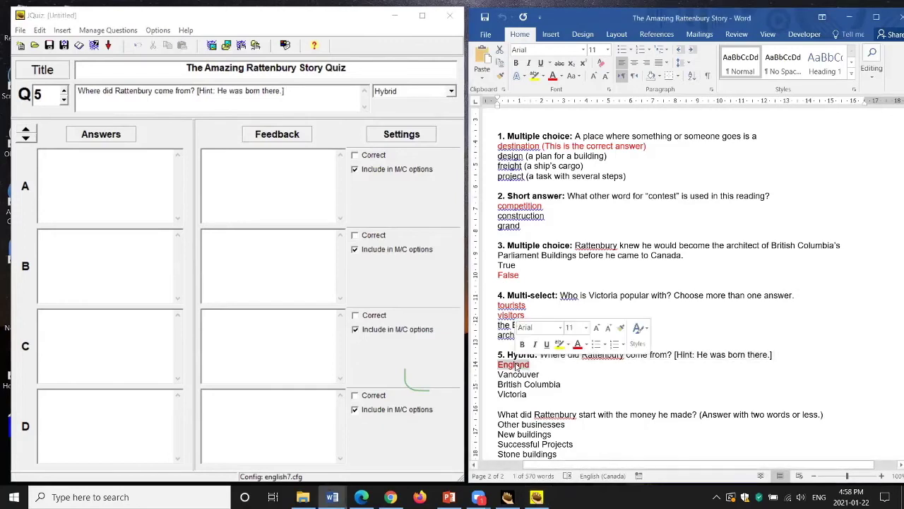
pyautogui.hotkey('ctrl', 'c')
pyautogui.click(101, 180)
pyautogui.hotkey('ctrl', 'v')
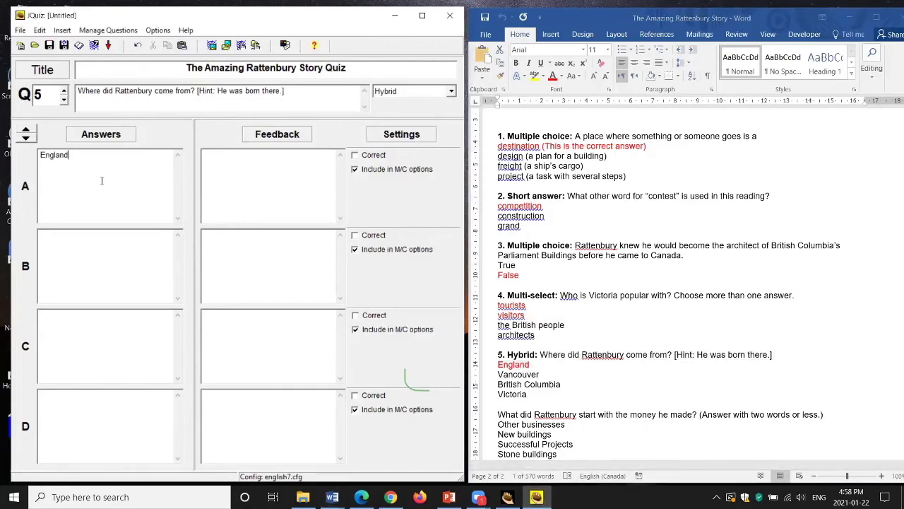
pyautogui.doubleClick(506, 376)
pyautogui.hotkey('ctrl', 'c')
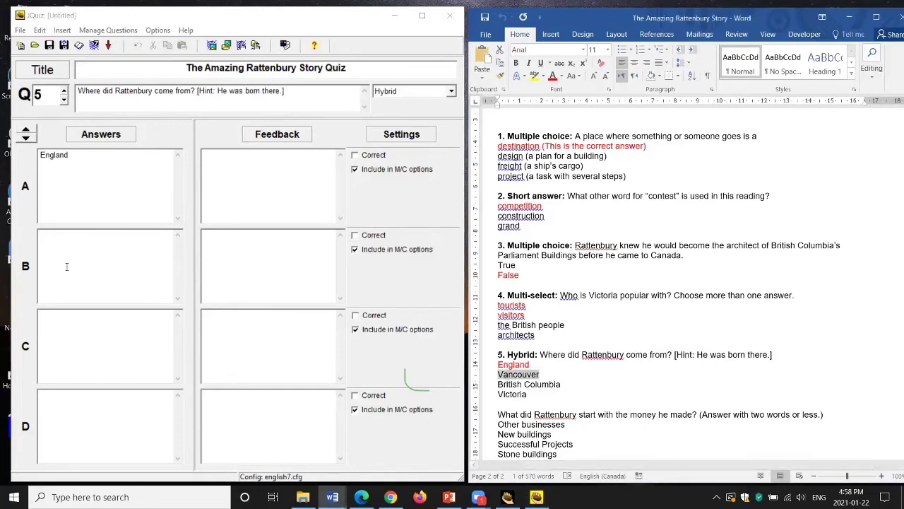
pyautogui.click(66, 264)
pyautogui.hotkey('ctrl', 'v')
# Step: Fill question 5's answers C and D with "British Columbia" and "Victoria" from the Word document, and mark "England" as correct
pyautogui.click(498, 385)
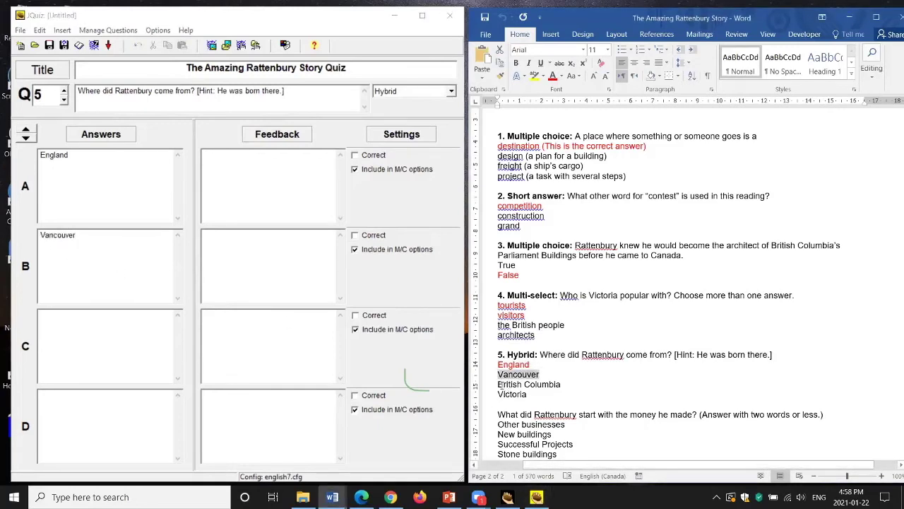
pyautogui.moveTo(498, 385); pyautogui.dragTo(560, 384)
pyautogui.hotkey('ctrl', 'c')
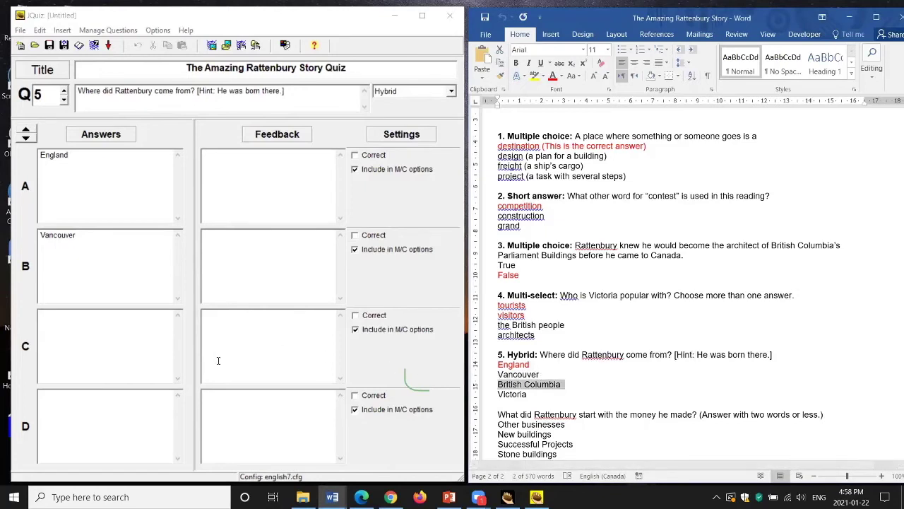
pyautogui.click(97, 345)
pyautogui.hotkey('ctrl', 'v')
pyautogui.doubleClick(512, 394)
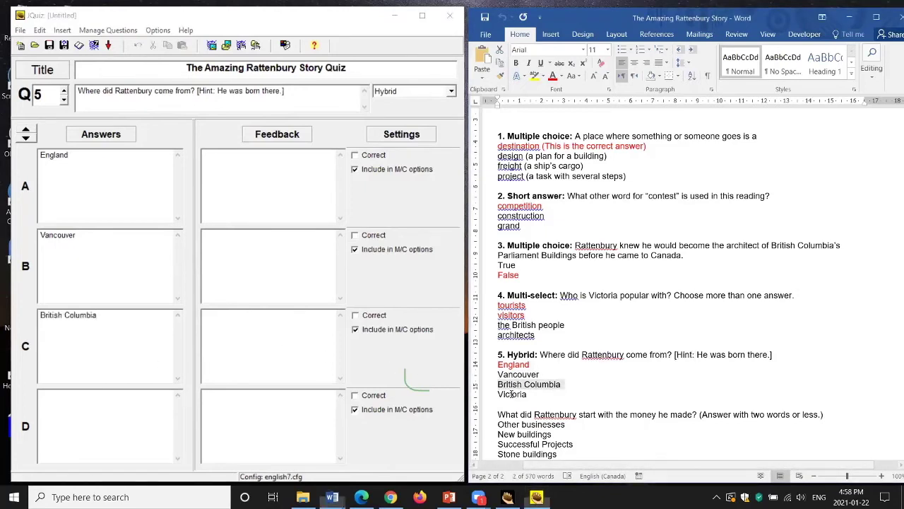
pyautogui.hotkey('ctrl', 'c')
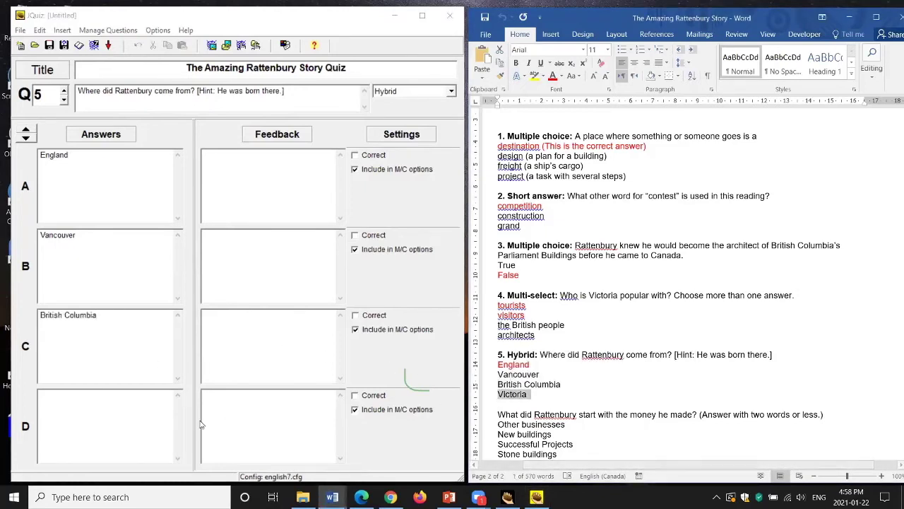
pyautogui.click(114, 432)
pyautogui.hotkey('ctrl', 'v')
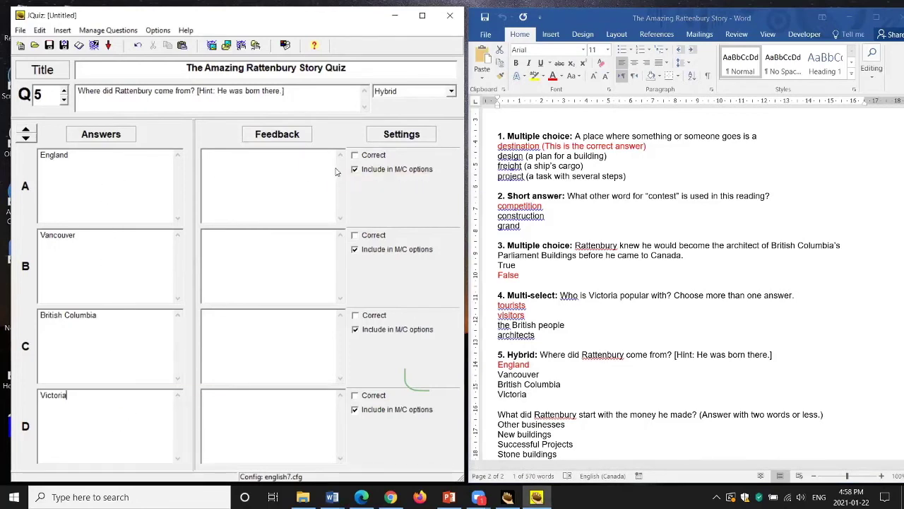
pyautogui.click(356, 157)
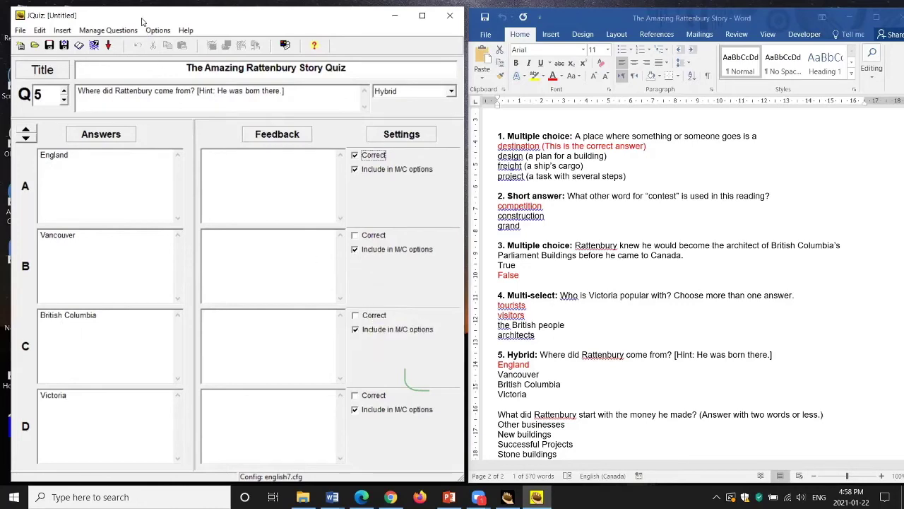
# Step: Maximize the JQuiz window and save the quiz as "quiz" in the folder The parliament buildings
pyautogui.moveTo(141, 24); pyautogui.dragTo(171, 70)
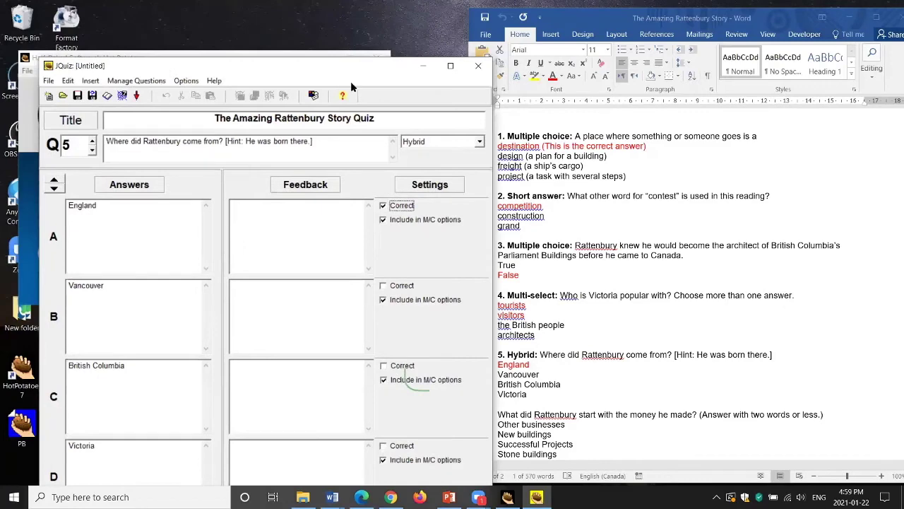
pyautogui.click(450, 67)
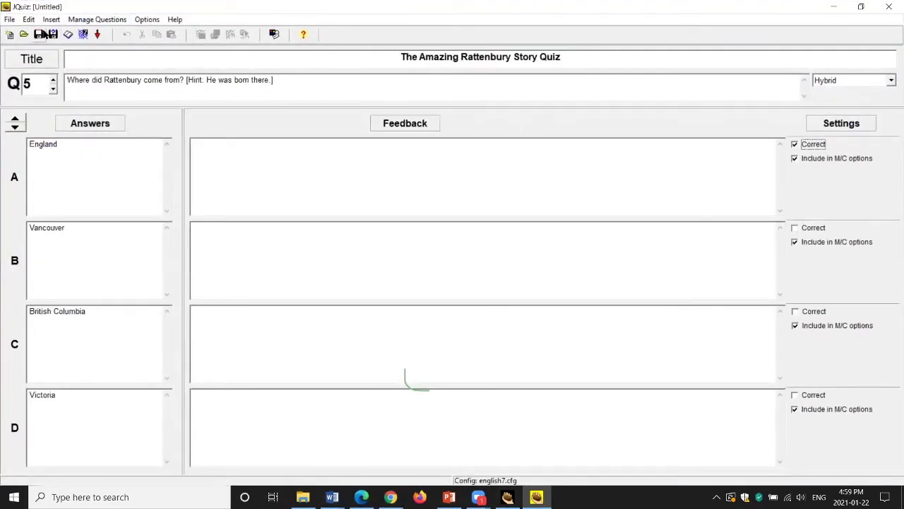
pyautogui.click(39, 35)
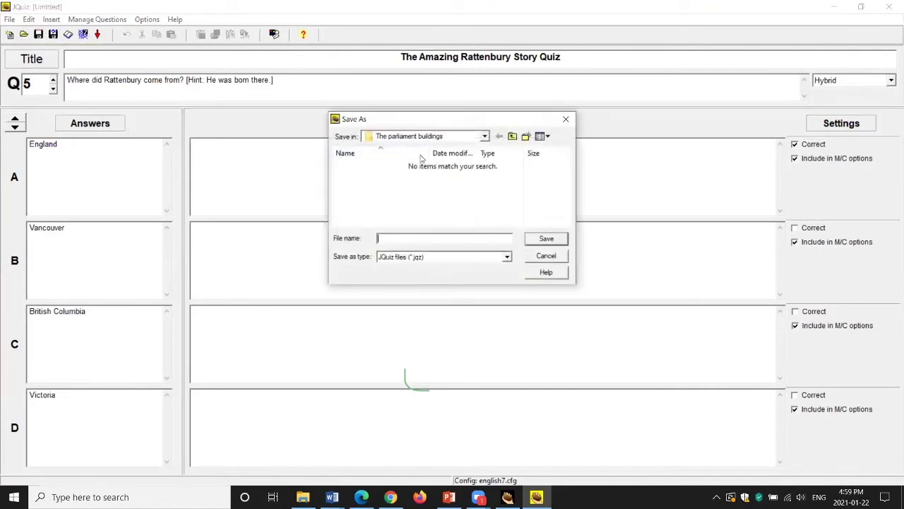
pyautogui.write('quiz')
pyautogui.click(537, 238)
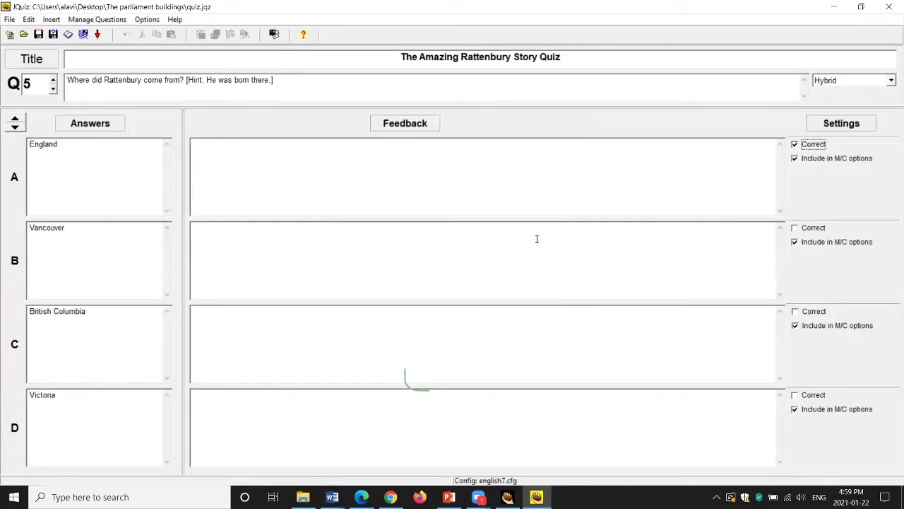
# Step: Export the quiz as the web page "quiz" in the same folder and view the exercise in the browser
pyautogui.click(83, 34)
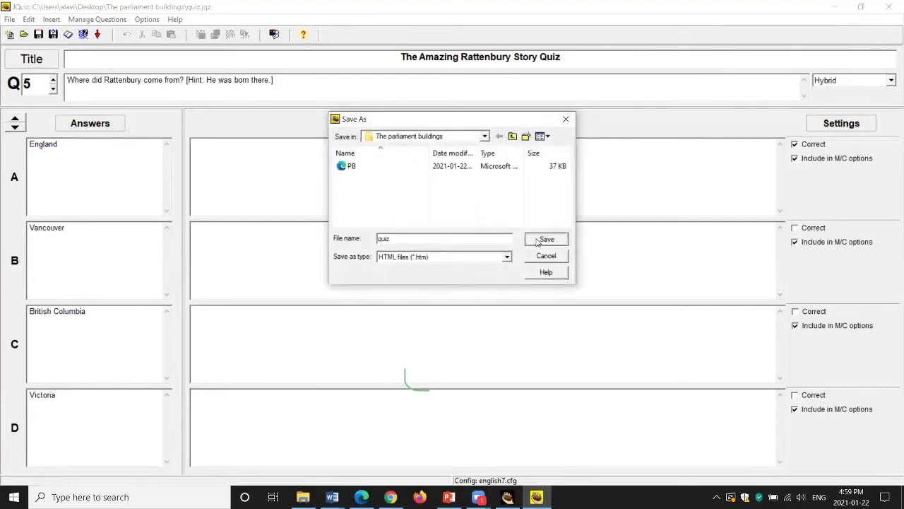
pyautogui.click(540, 240)
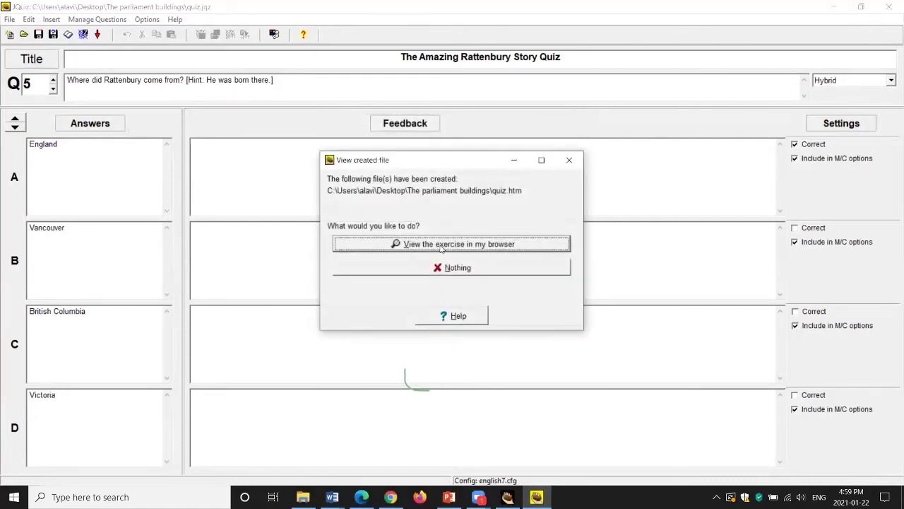
pyautogui.click(447, 245)
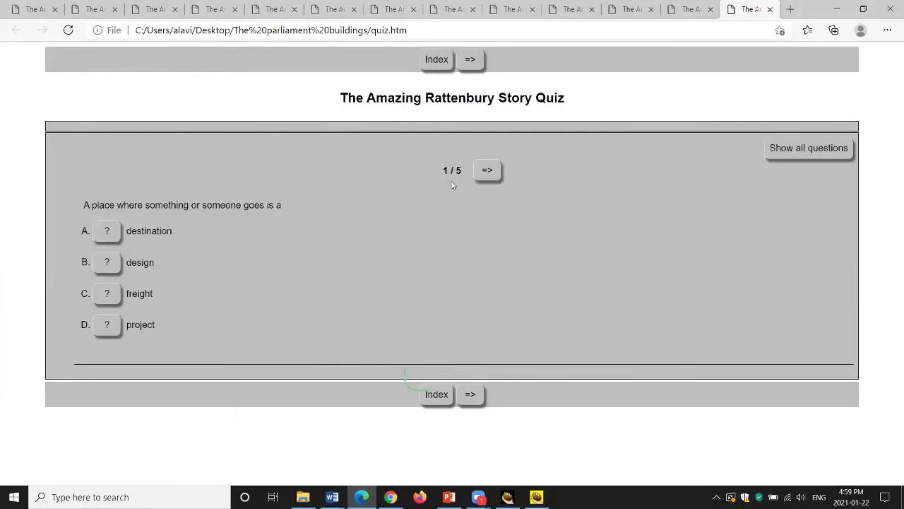
# Step: Page through the quiz questions one by one, switch to showing all questions, and look over the list
pyautogui.click(489, 171)
pyautogui.click(489, 172)
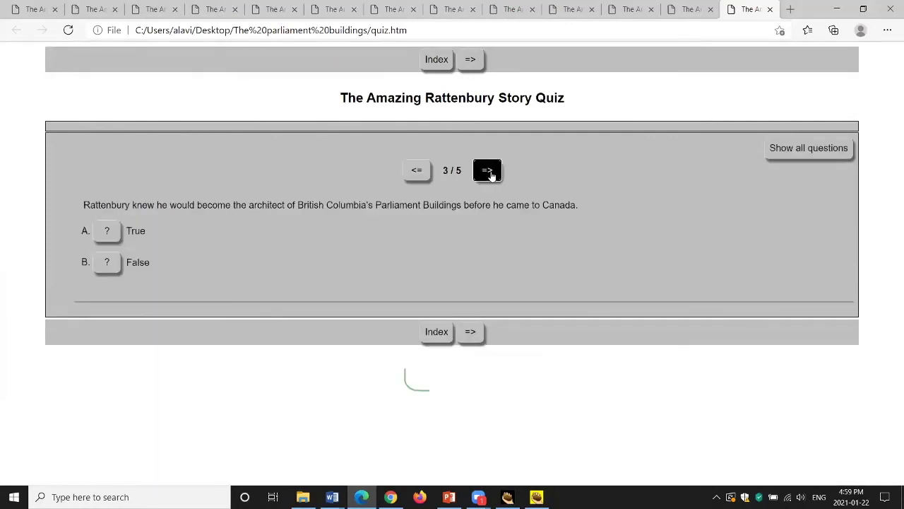
pyautogui.click(489, 171)
pyautogui.click(812, 161)
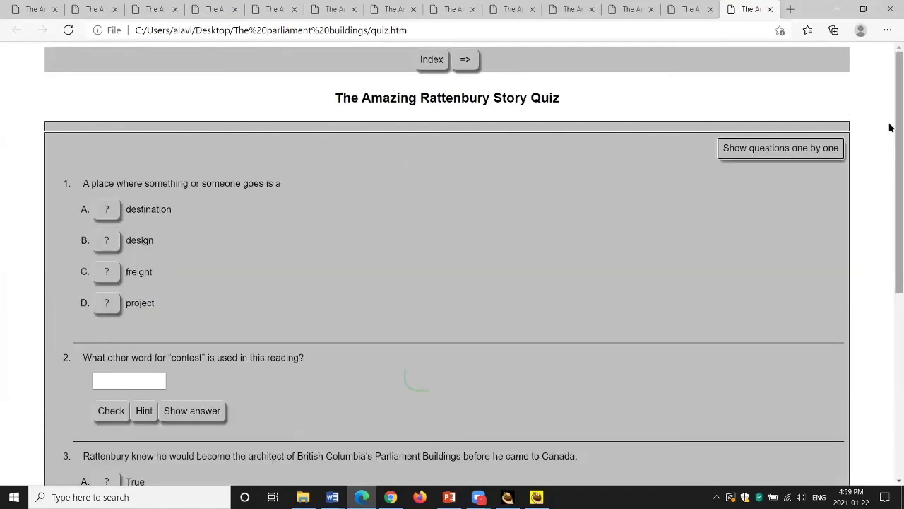
pyautogui.scroll(-2, 890, 145)
pyautogui.scroll(-3, 890, 170)
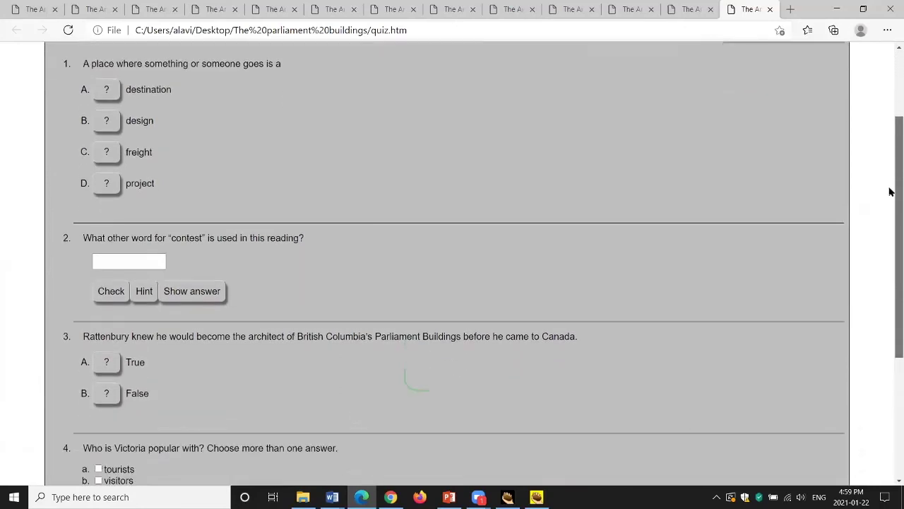
pyautogui.scroll(1, 890, 191)
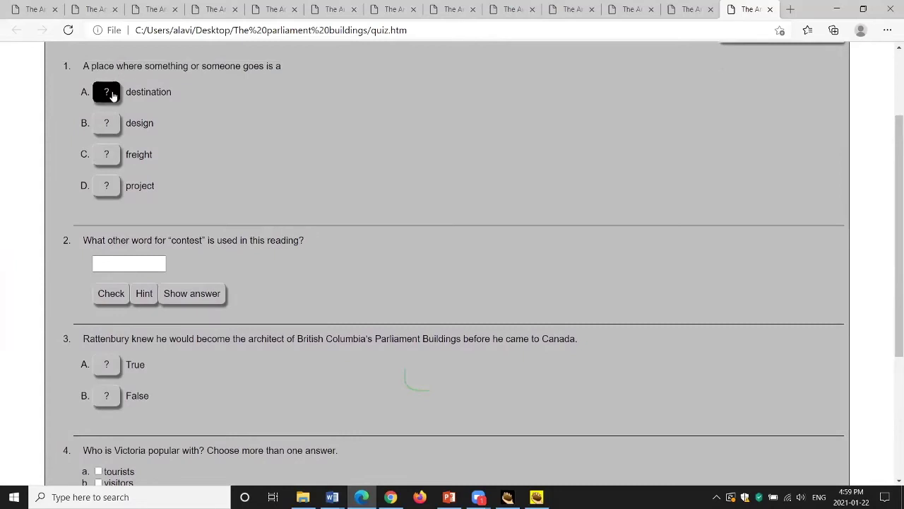
# Step: Test question 1 by choosing "freight" and then "destination", dismissing the feedback each time
pyautogui.click(105, 156)
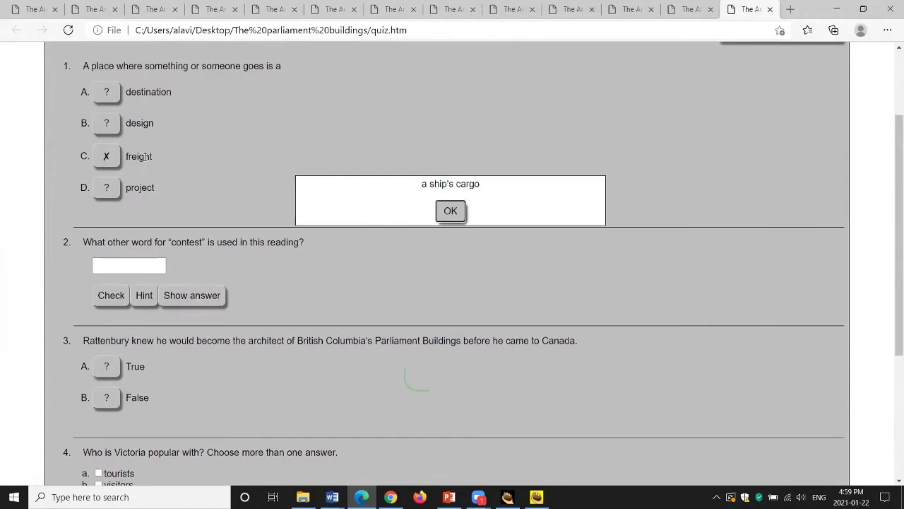
pyautogui.click(458, 214)
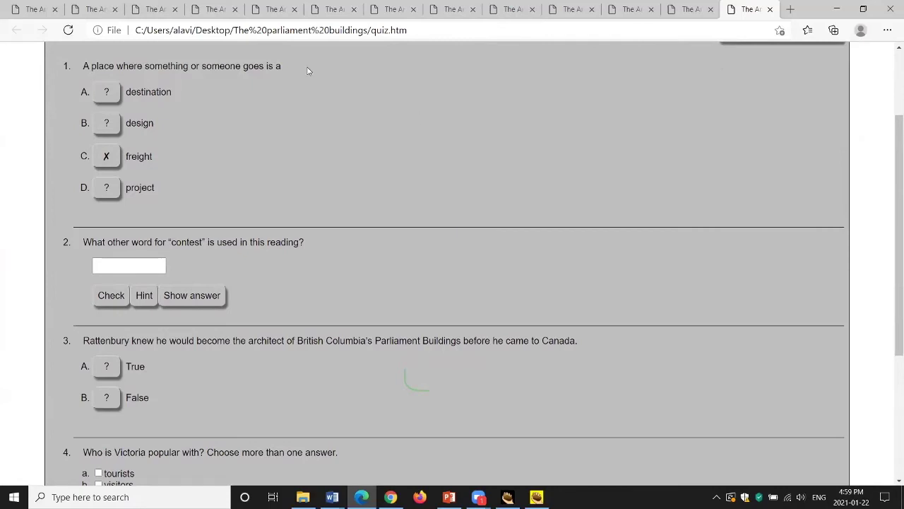
pyautogui.click(106, 92)
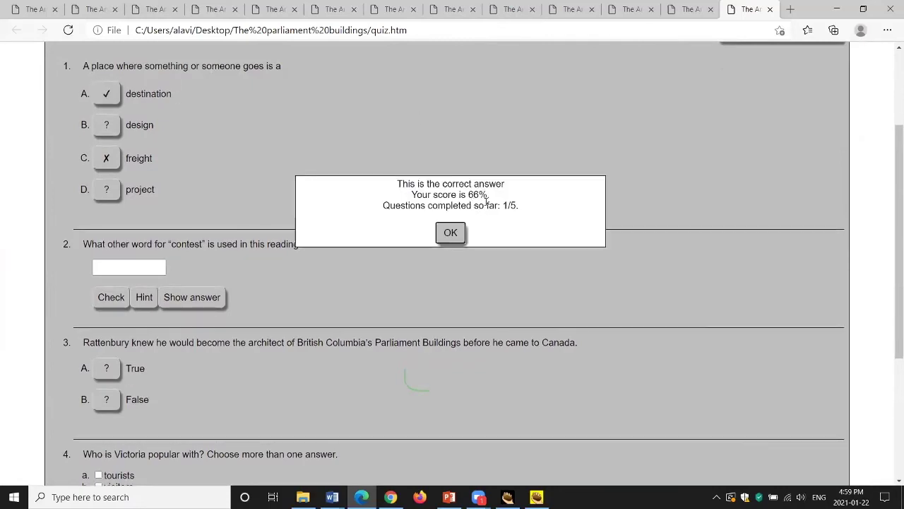
pyautogui.click(450, 233)
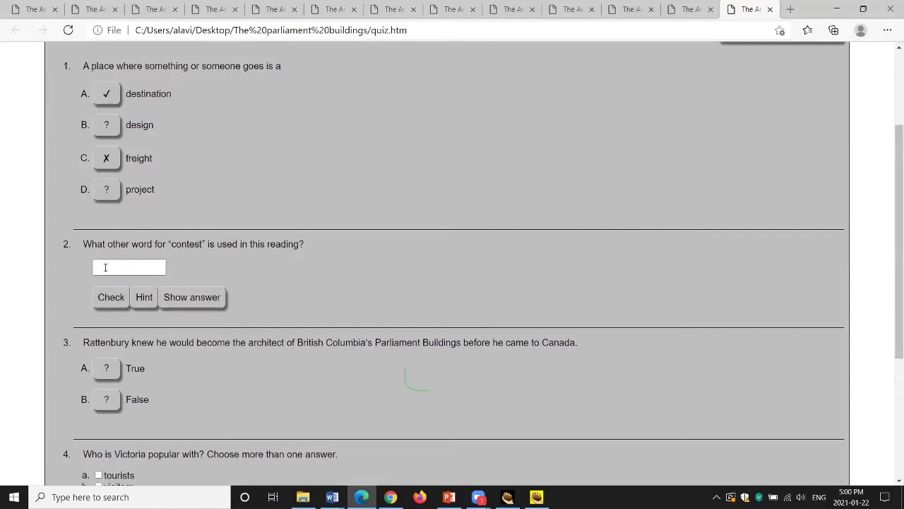
# Step: Answer question 2 with the misspelled word "compettetion" and check it
pyautogui.click(132, 262)
pyautogui.write('compet')
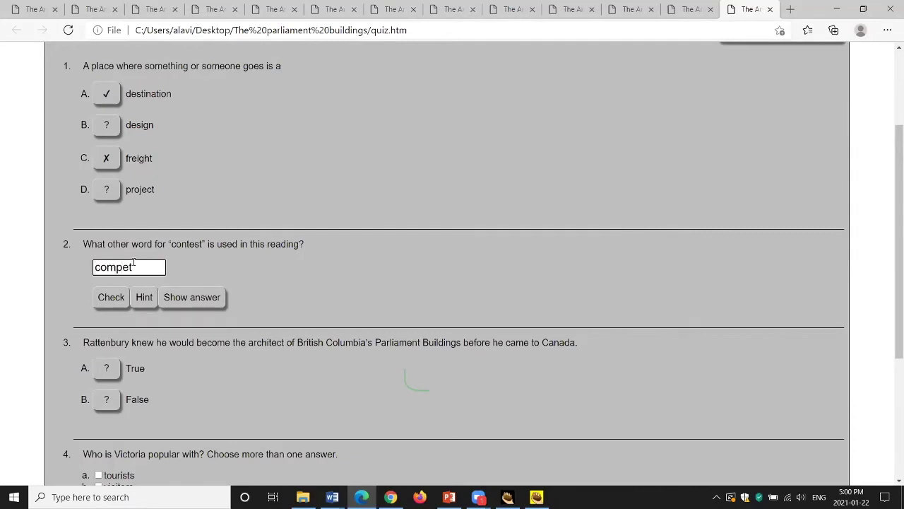
pyautogui.write('ition')
pyautogui.click(108, 300)
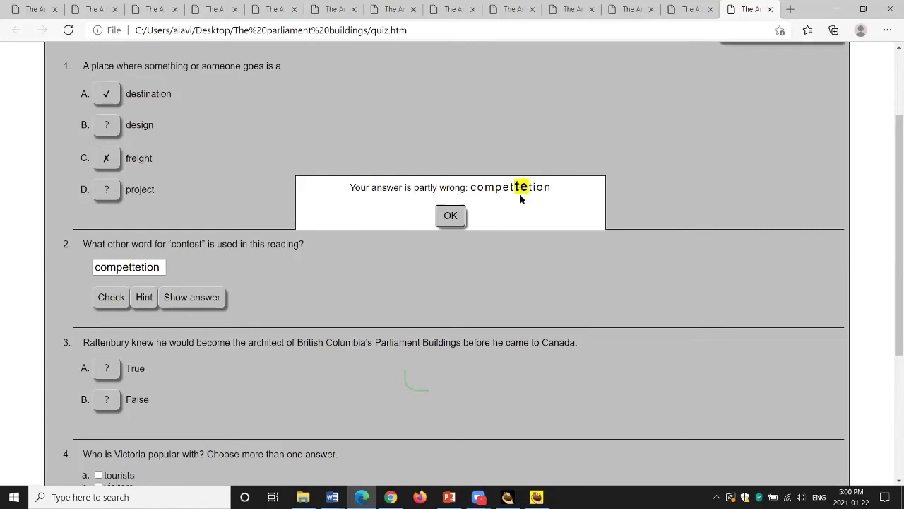
# Step: Dismiss the feedback, shorten question 2's answer to "competetion", and check it again
pyautogui.click(451, 216)
pyautogui.click(137, 267)
pyautogui.press('BackSpace')
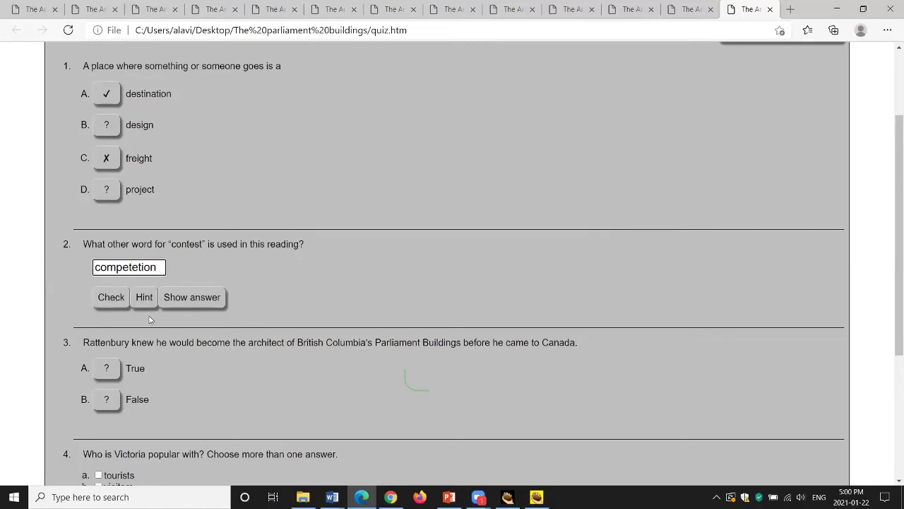
pyautogui.click(106, 298)
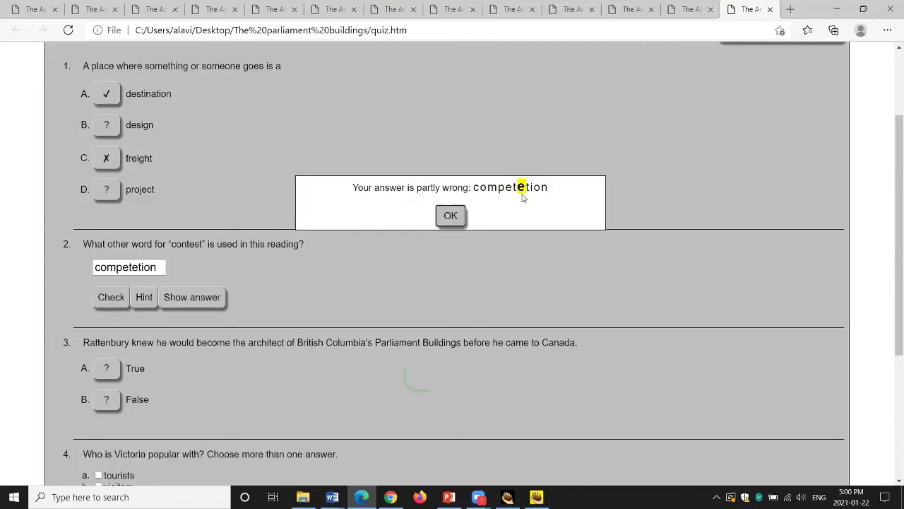
# Step: Correct question 2's answer to "competition", check it, and dismiss the feedback
pyautogui.click(451, 215)
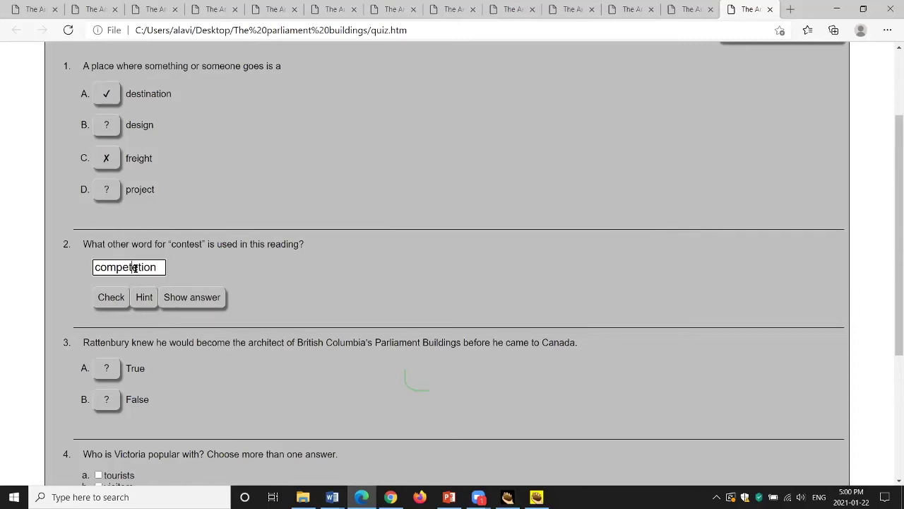
pyautogui.write('i')
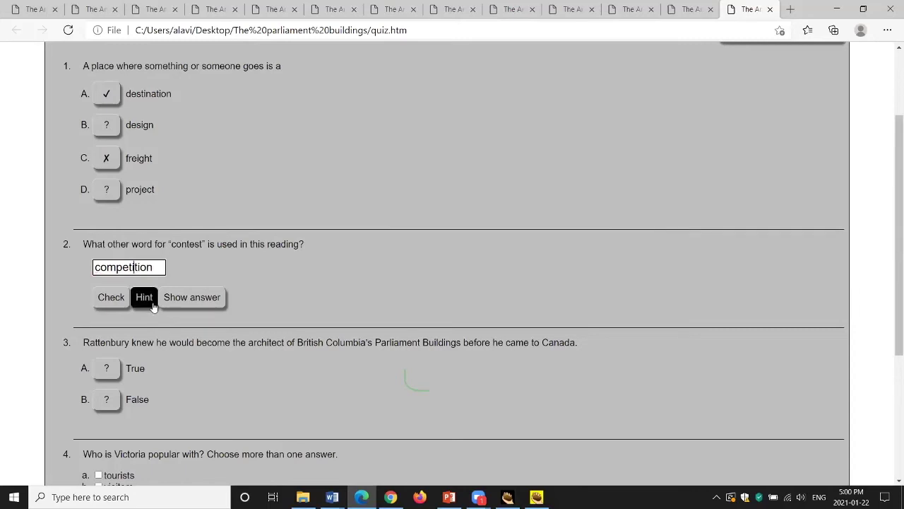
pyautogui.click(111, 298)
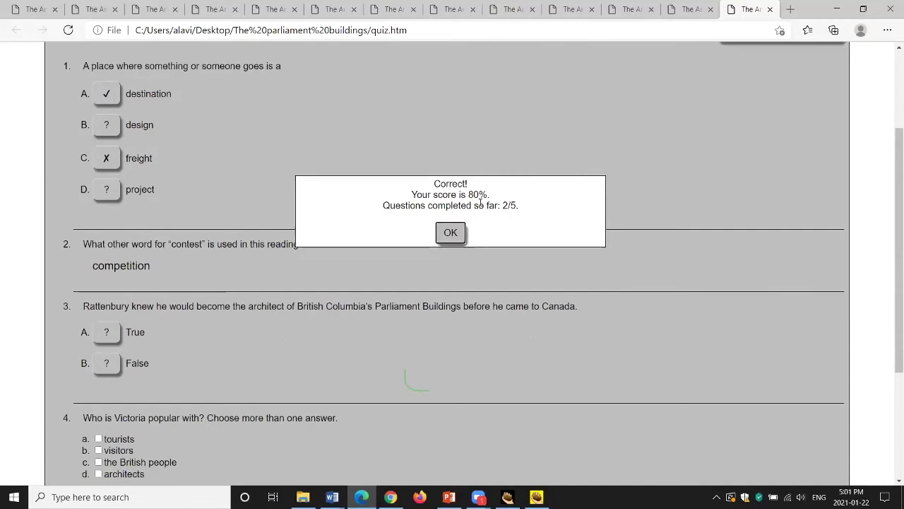
pyautogui.click(445, 236)
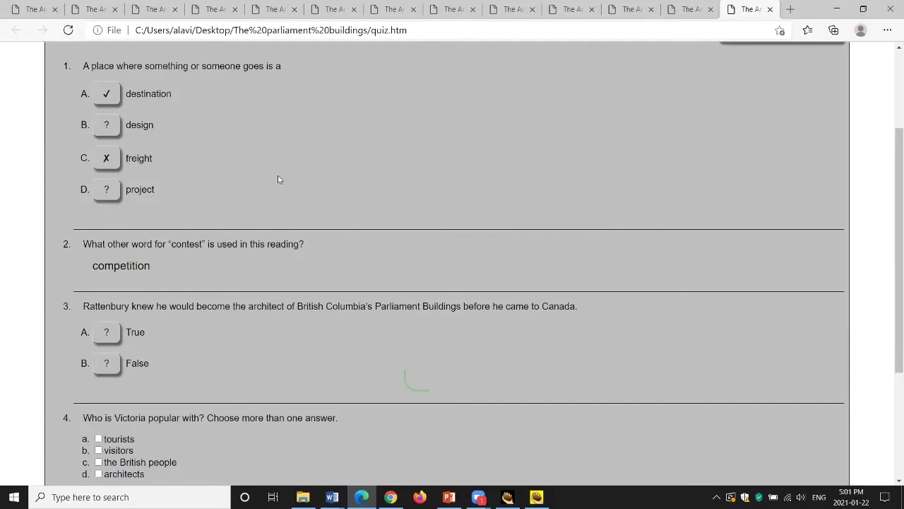
pyautogui.scroll(-2, 289, 174)
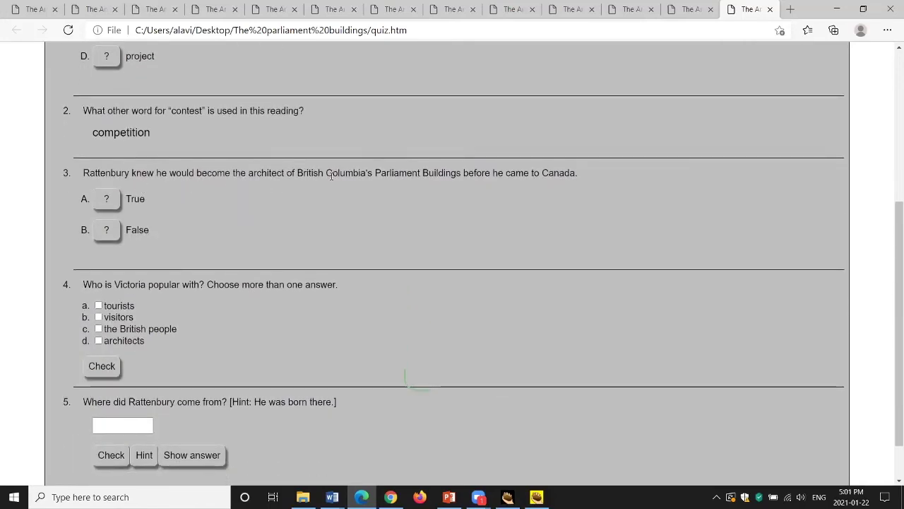
# Step: Answer question 3 with False, check "tourists" and "visitors" for question 4, and dismiss the feedback for both
pyautogui.click(112, 232)
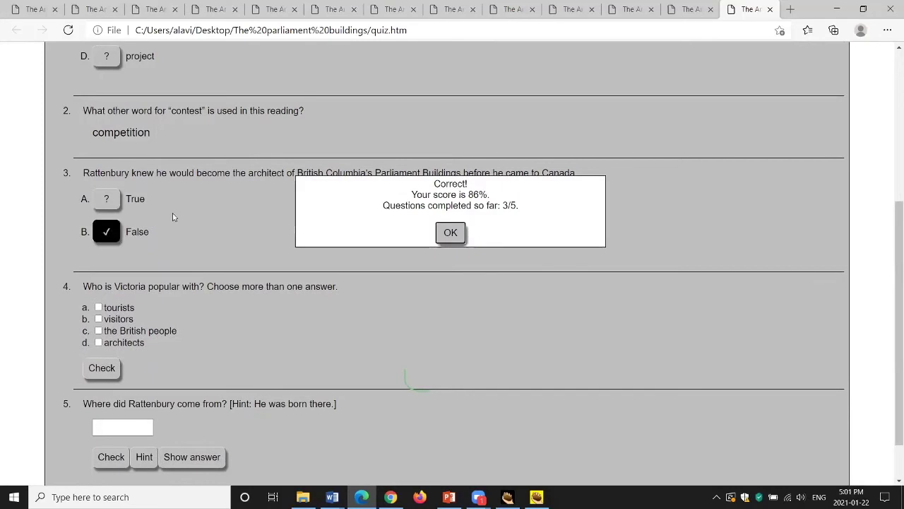
pyautogui.click(452, 233)
pyautogui.scroll(-1, 589, 192)
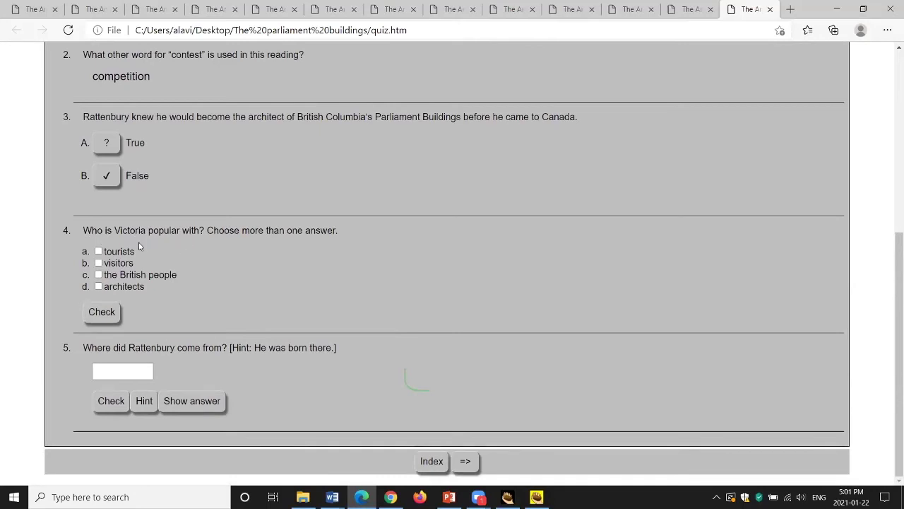
pyautogui.click(98, 251)
pyautogui.click(98, 262)
pyautogui.click(101, 312)
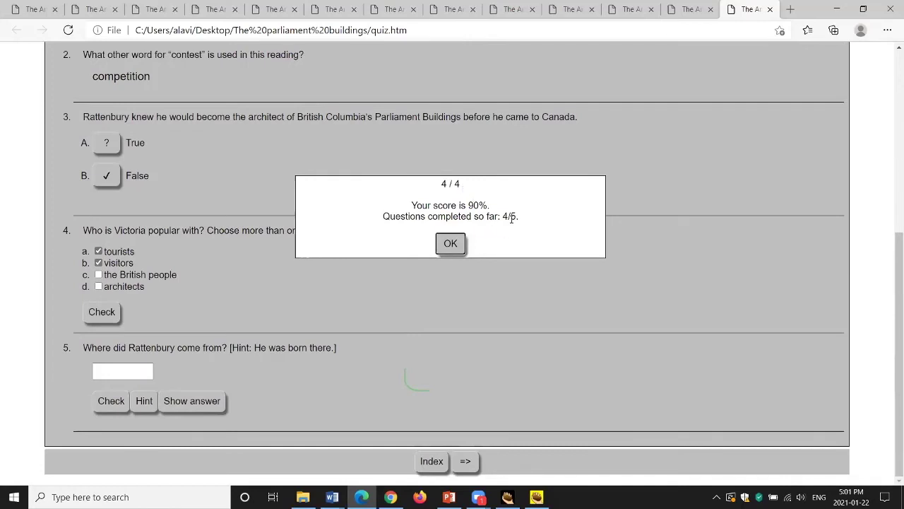
pyautogui.click(449, 244)
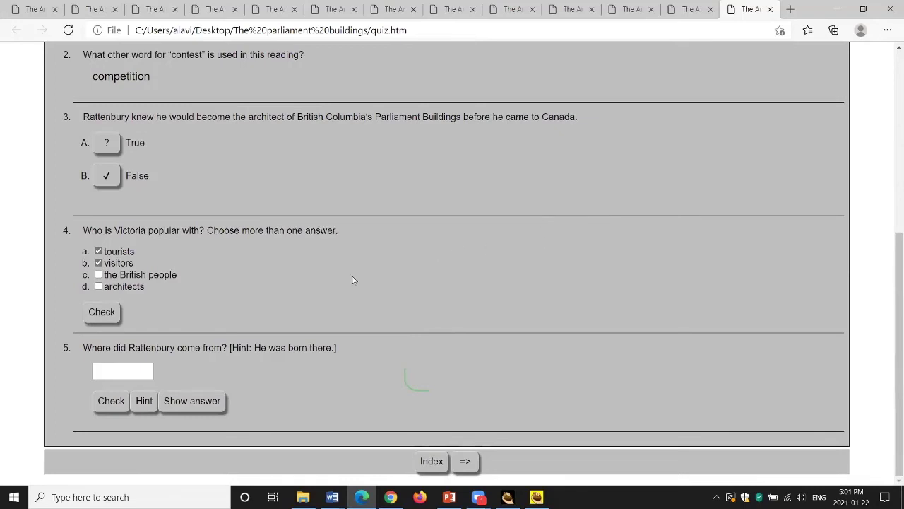
# Step: Check "victoria" and then "Vancouver" as answers to question 5, dismissing the feedback each time
pyautogui.click(119, 372)
pyautogui.write('victoria')
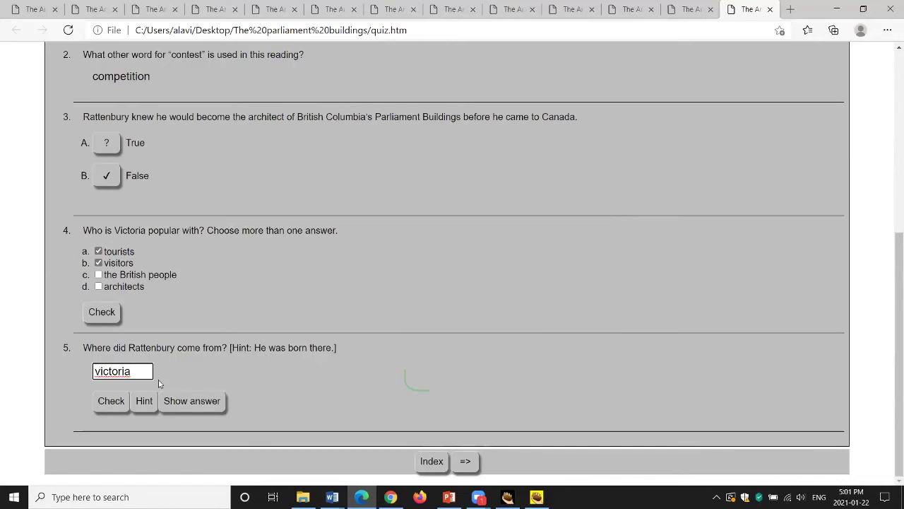
pyautogui.click(109, 401)
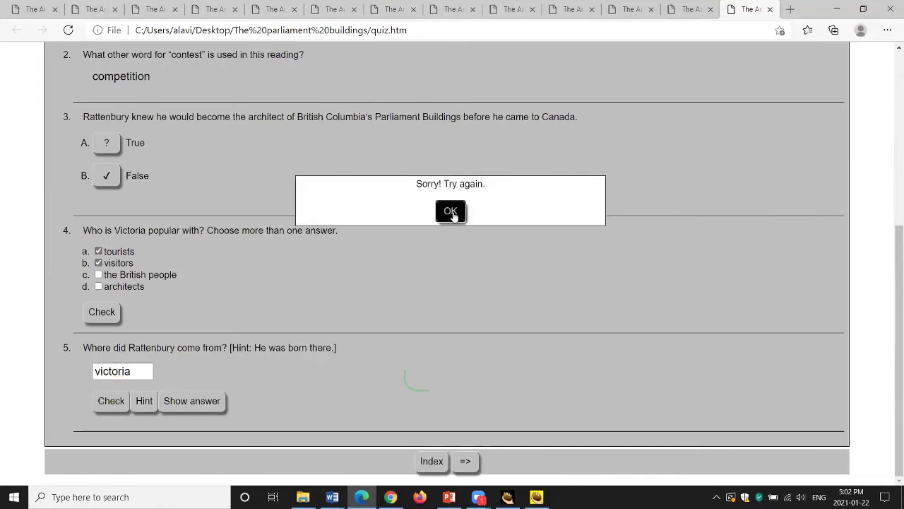
pyautogui.click(453, 211)
pyautogui.moveTo(134, 371); pyautogui.dragTo(62, 372)
pyautogui.write('Vancouver')
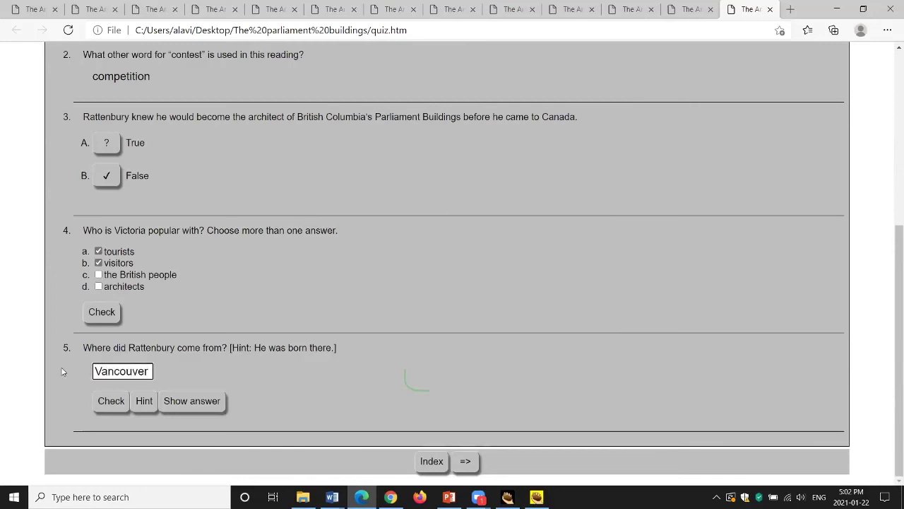
pyautogui.click(110, 401)
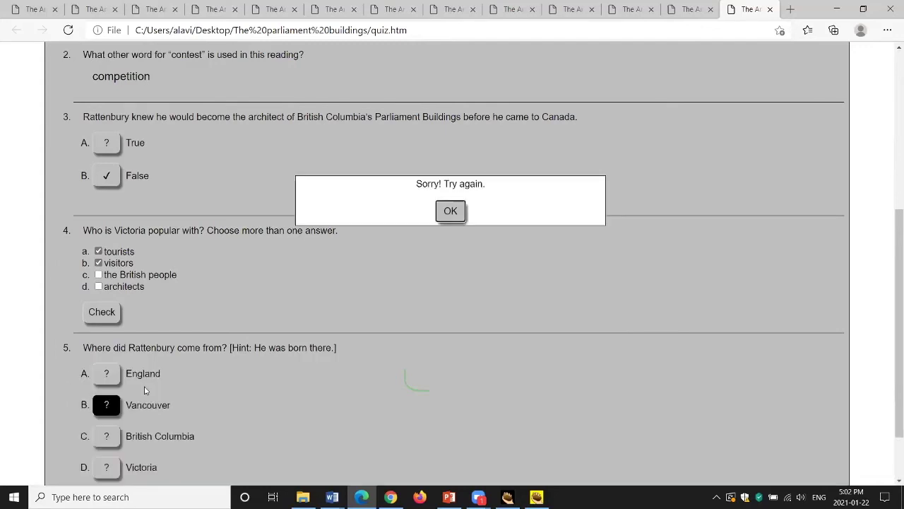
pyautogui.click(454, 212)
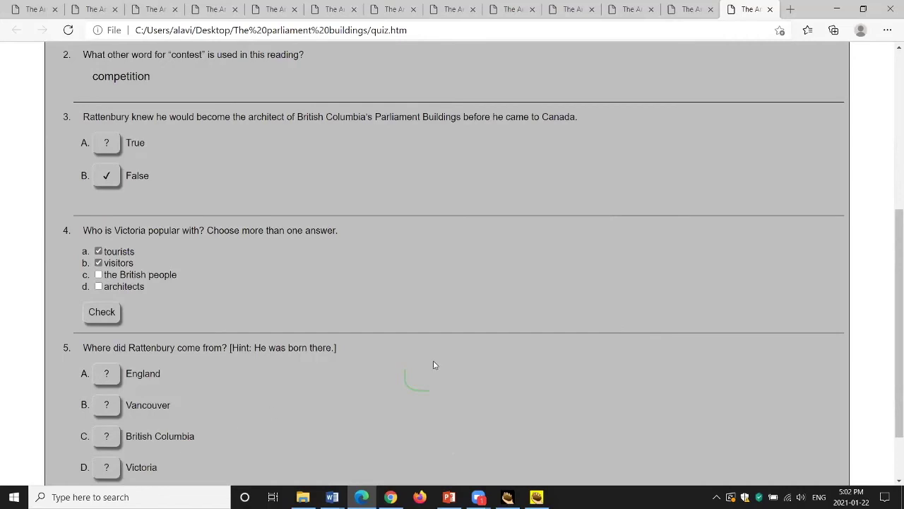
# Step: Choose England from question 5's multiple-choice options, dismiss the feedback, and return to the quiz's beginning
pyautogui.scroll(-1, 428, 364)
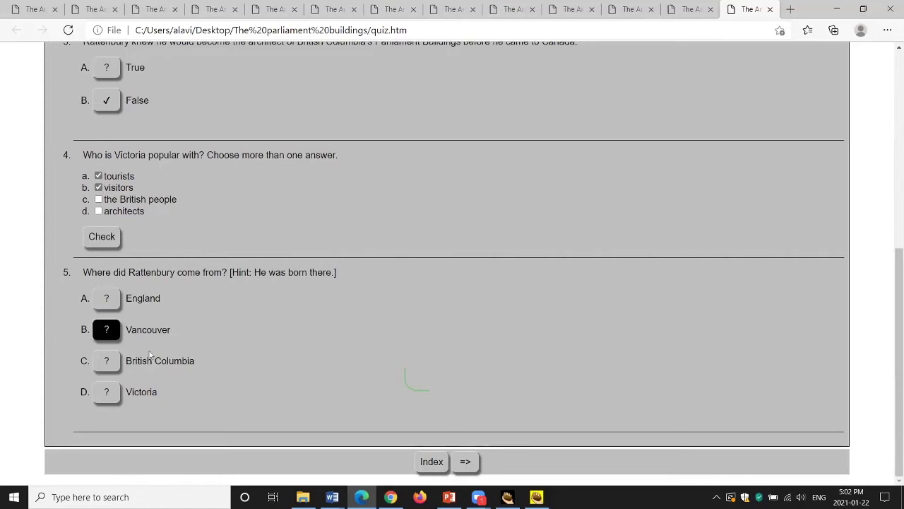
pyautogui.click(107, 300)
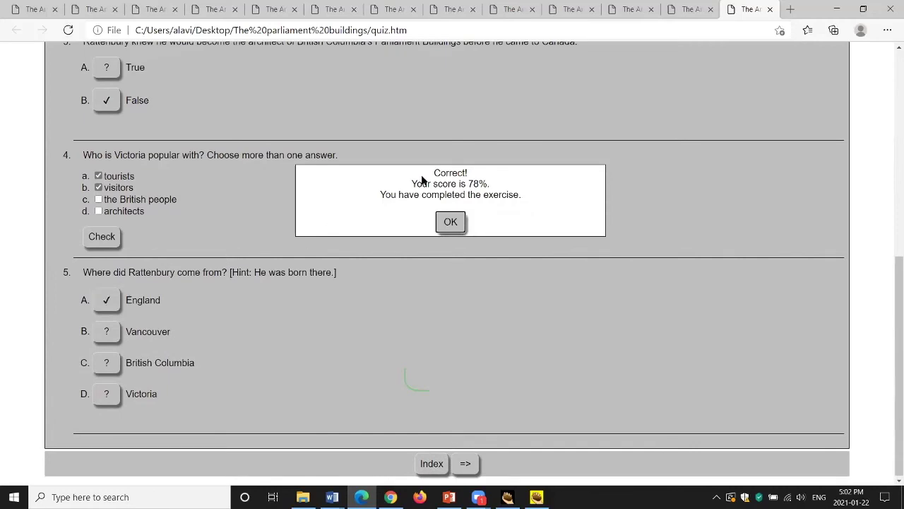
pyautogui.click(460, 222)
pyautogui.click(891, 255)
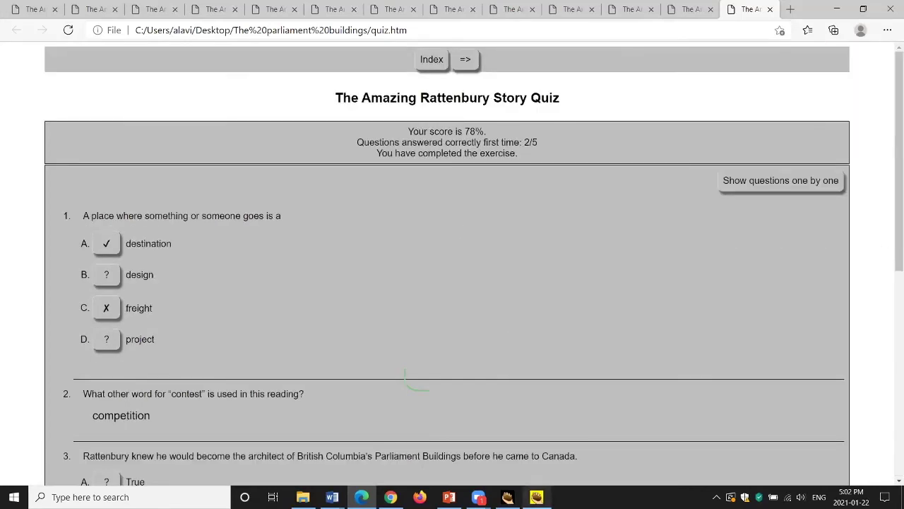
# Step: Switch to JQuiz and enable including a reading text in the quiz
pyautogui.click(537, 496)
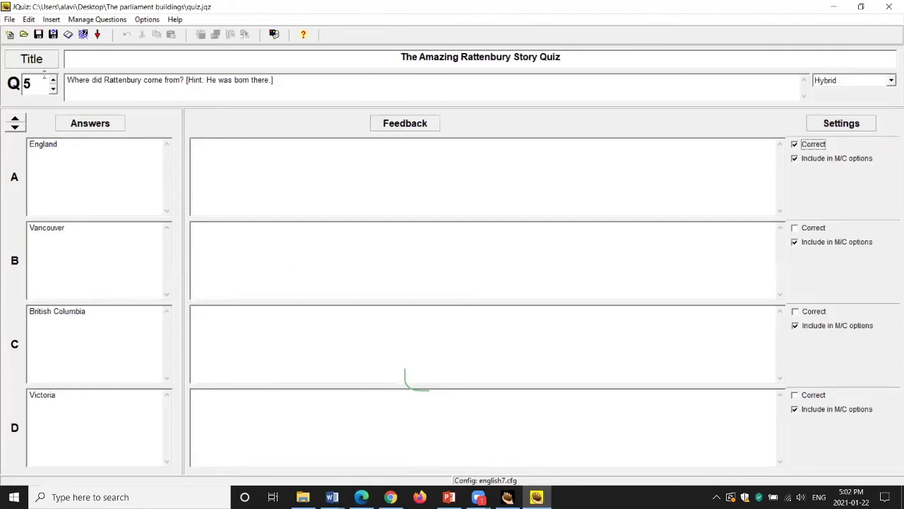
pyautogui.click(68, 35)
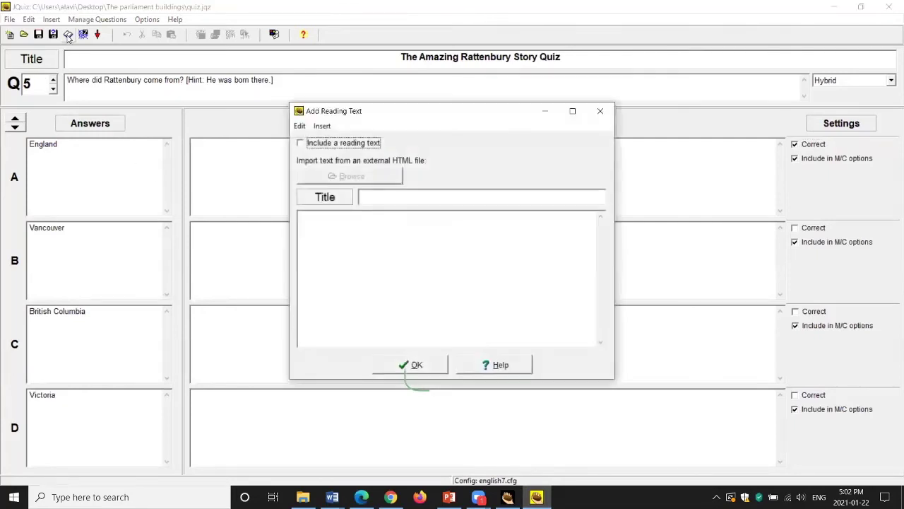
pyautogui.click(300, 144)
pyautogui.click(341, 227)
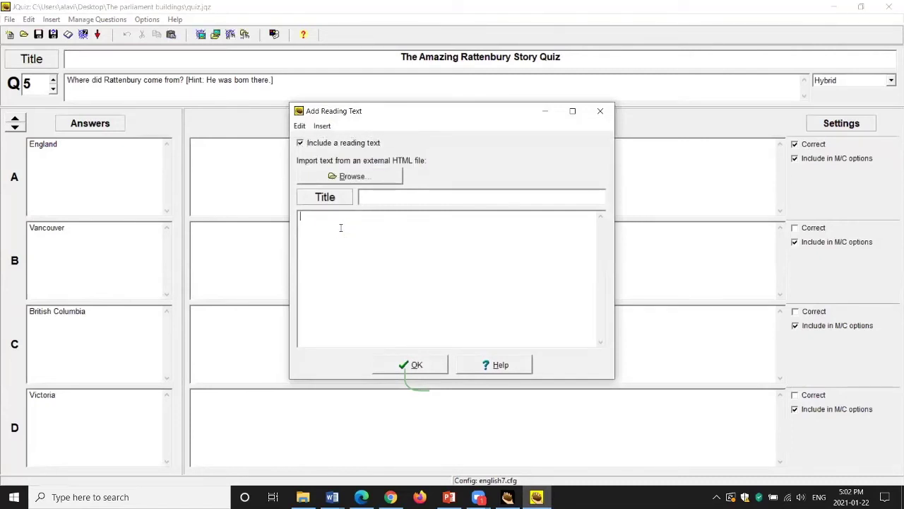
# Step: In the Word document "The Amazing Rattenbury Story", copy the two story paragraphs under "Every nth word"
pyautogui.click(332, 497)
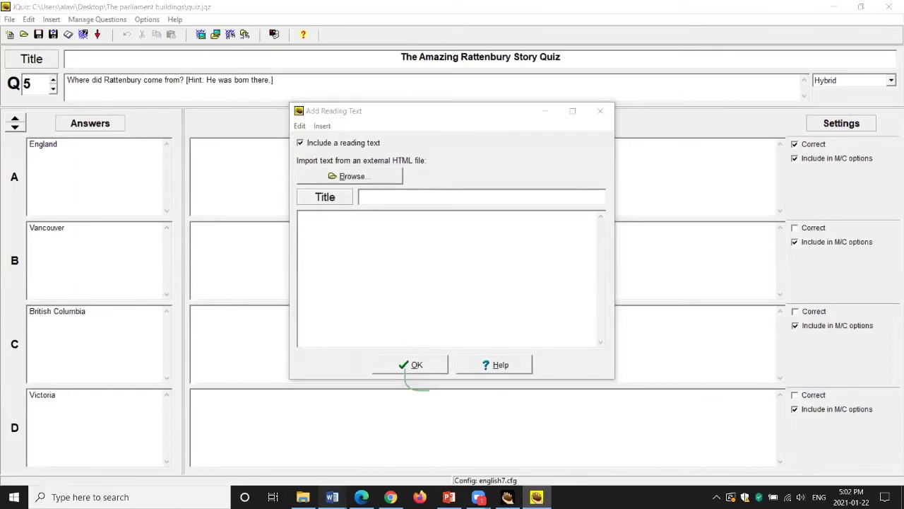
pyautogui.click(272, 438)
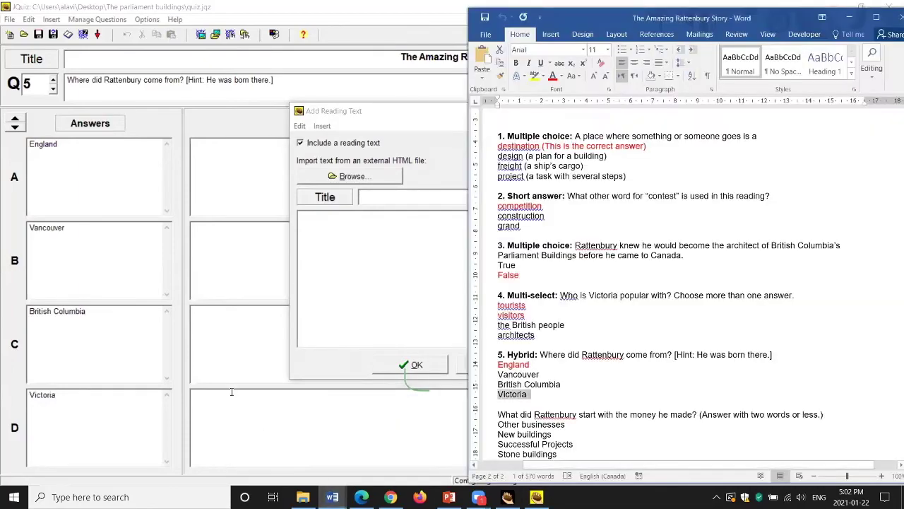
pyautogui.scroll(15, 587, 353)
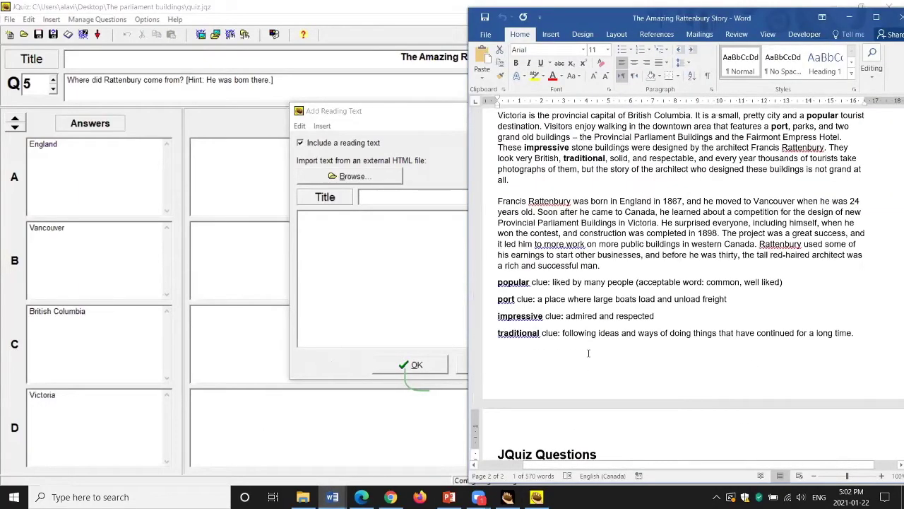
pyautogui.scroll(3, 523, 242)
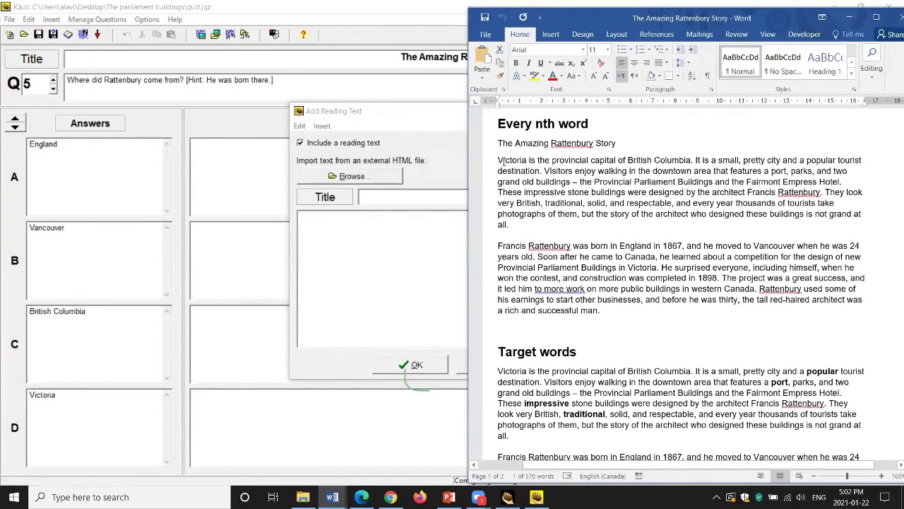
pyautogui.moveTo(499, 161); pyautogui.dragTo(599, 310)
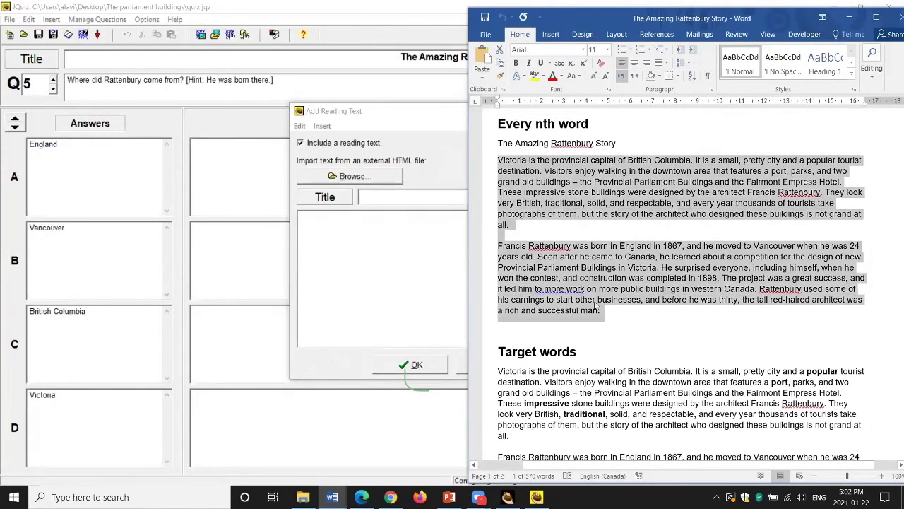
pyautogui.rightClick(550, 178)
pyautogui.click(571, 197)
# Step: Paste the copied story into the body of JQuiz's reading text and confirm
pyautogui.rightClick(393, 244)
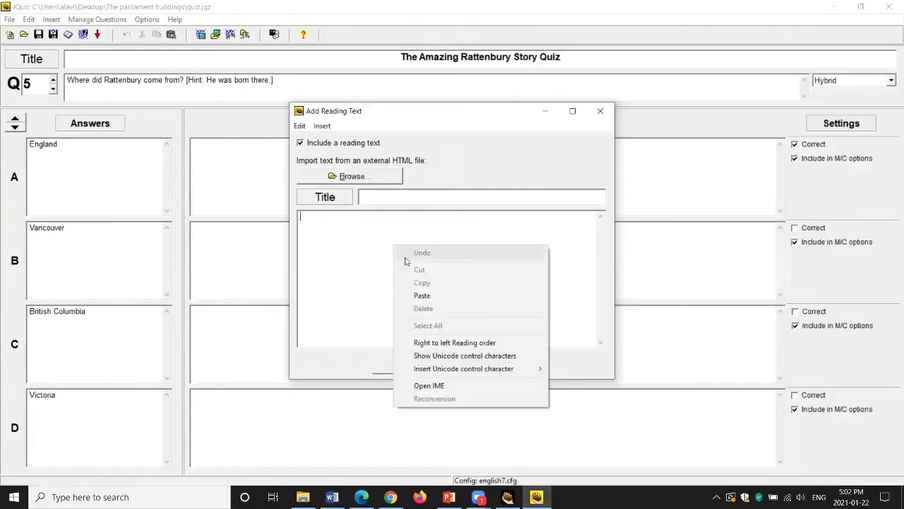
pyautogui.click(422, 296)
pyautogui.click(410, 365)
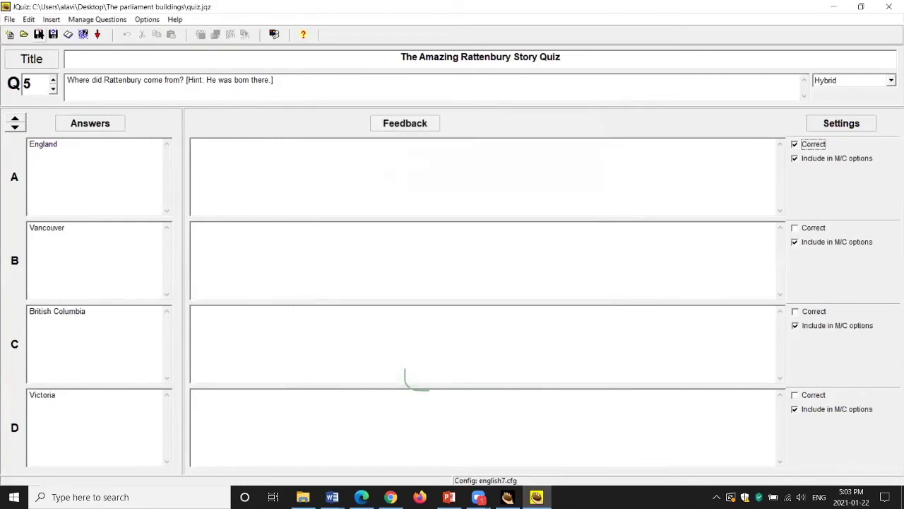
# Step: Export the quiz as a web page over the existing quiz file in "The parliament buildings" folder and view it in the browser
pyautogui.click(83, 34)
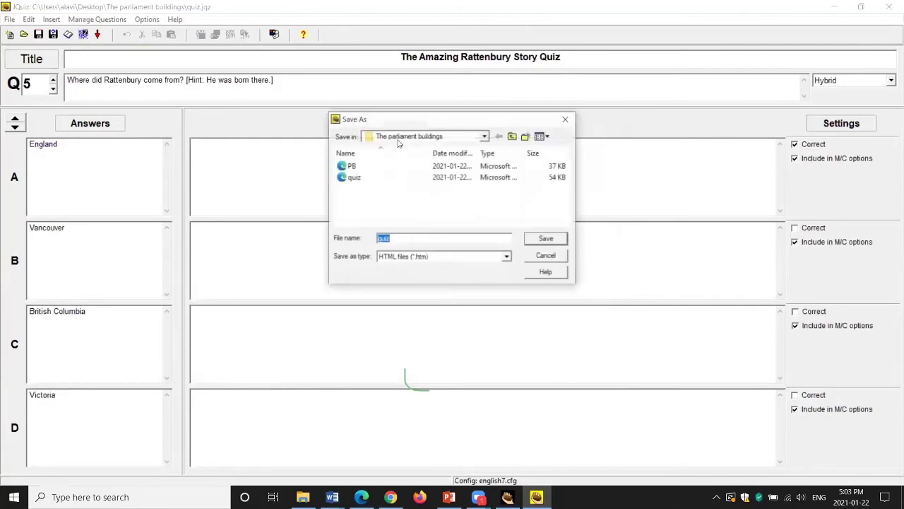
pyautogui.click(544, 240)
pyautogui.click(477, 254)
pyautogui.click(489, 246)
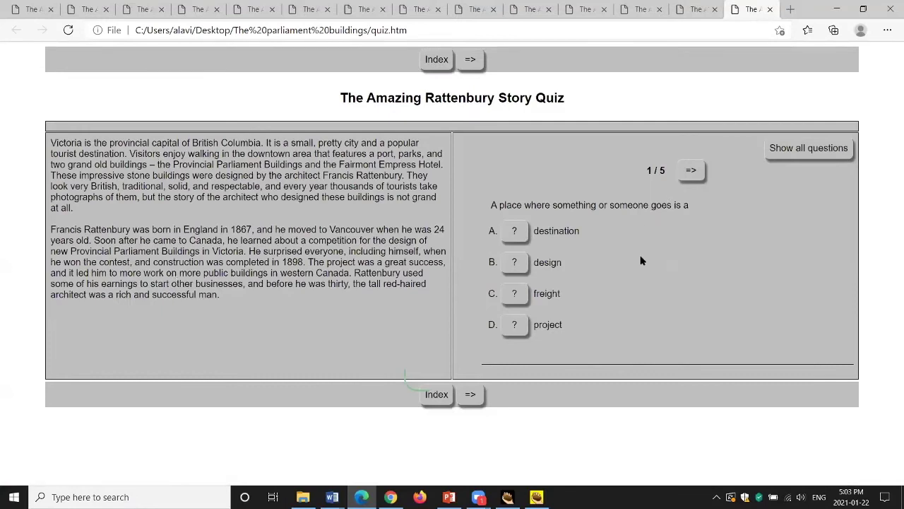
# Step: Page through the exported quiz from question 1 to question 5 beside the reading text
pyautogui.click(691, 171)
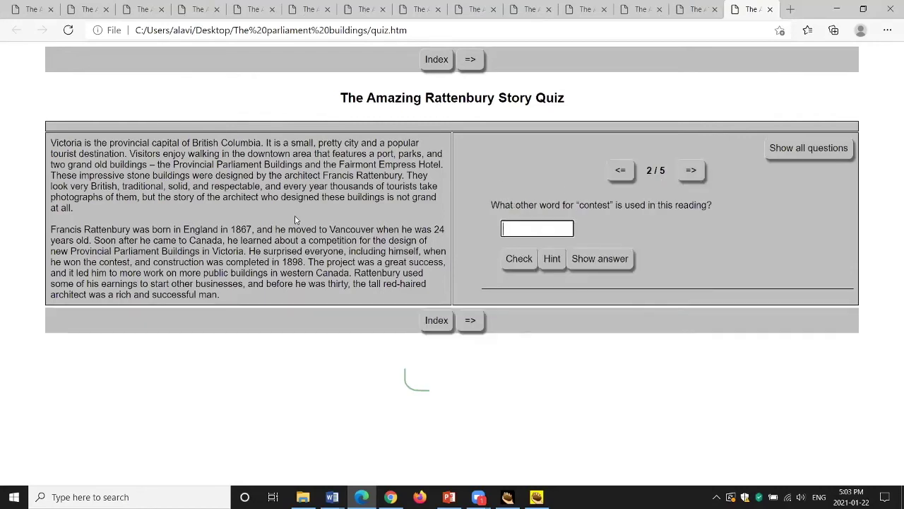
pyautogui.click(690, 174)
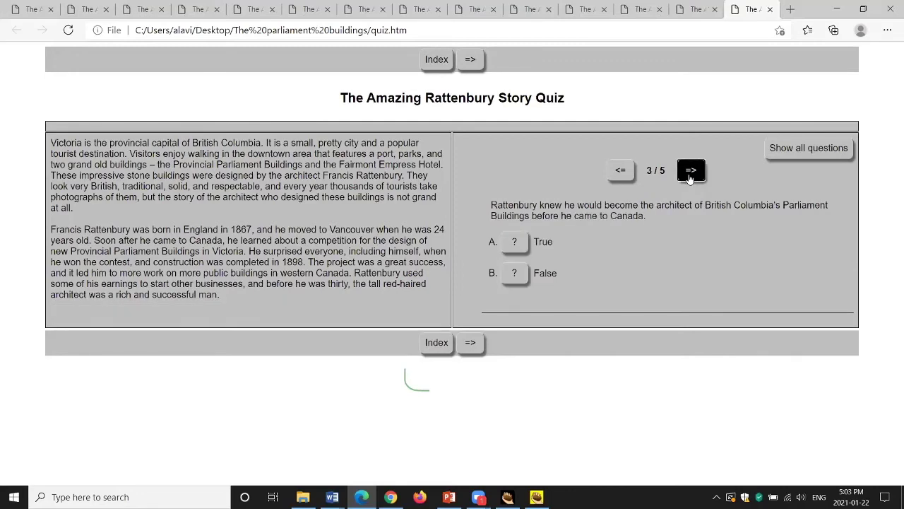
pyautogui.click(690, 174)
pyautogui.click(690, 174)
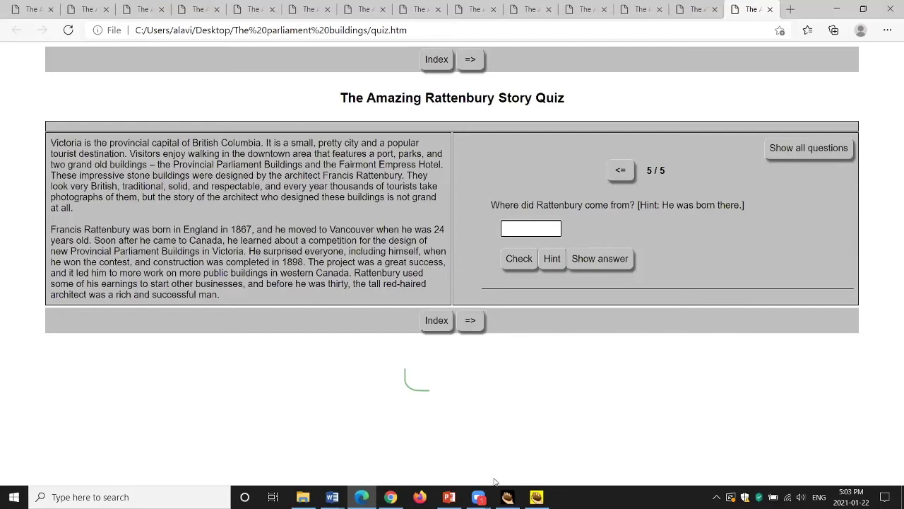
# Step: Return to JQuiz, view the quiz outline with the order of the questions, and close it
pyautogui.click(537, 497)
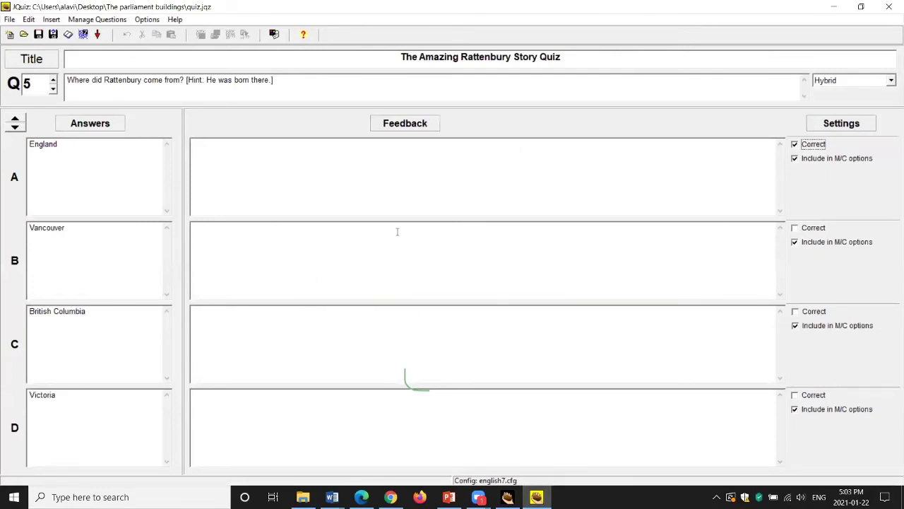
pyautogui.click(107, 21)
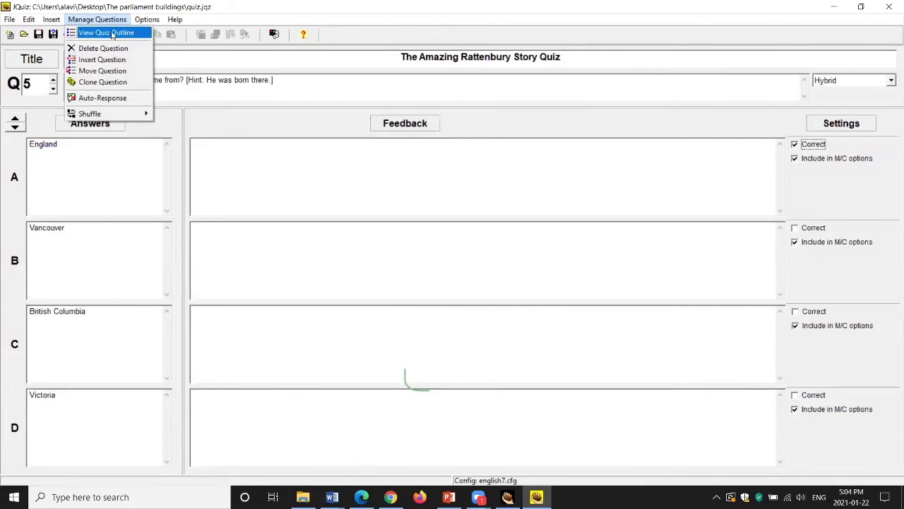
pyautogui.click(112, 34)
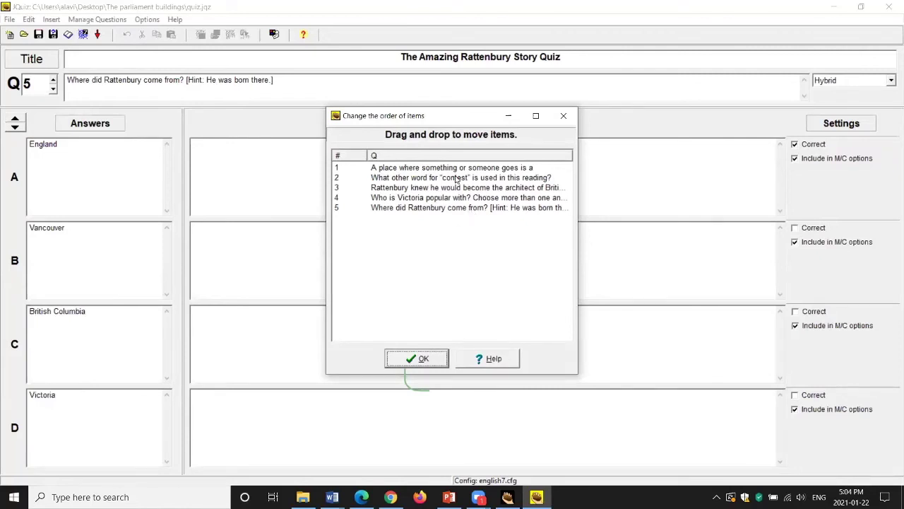
pyautogui.click(565, 117)
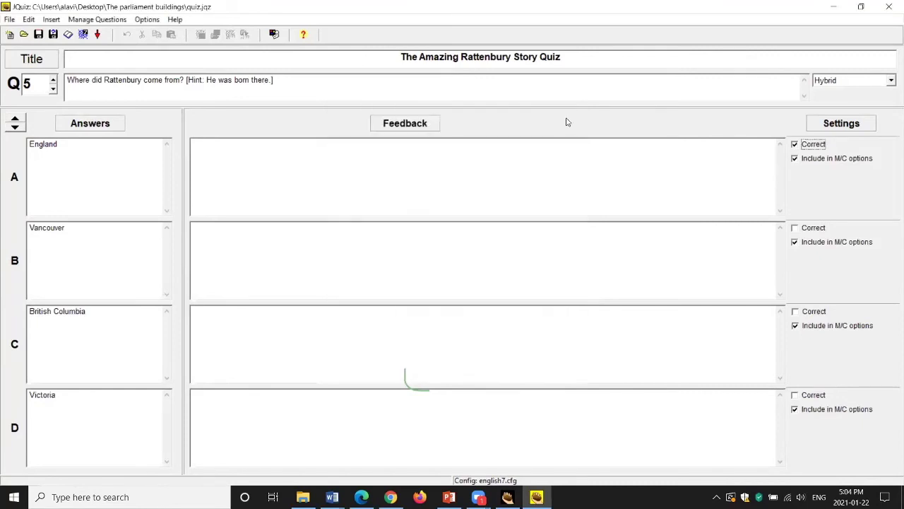
# Step: Choose question 3 for deletion from the quiz and cancel the deletion
pyautogui.click(112, 20)
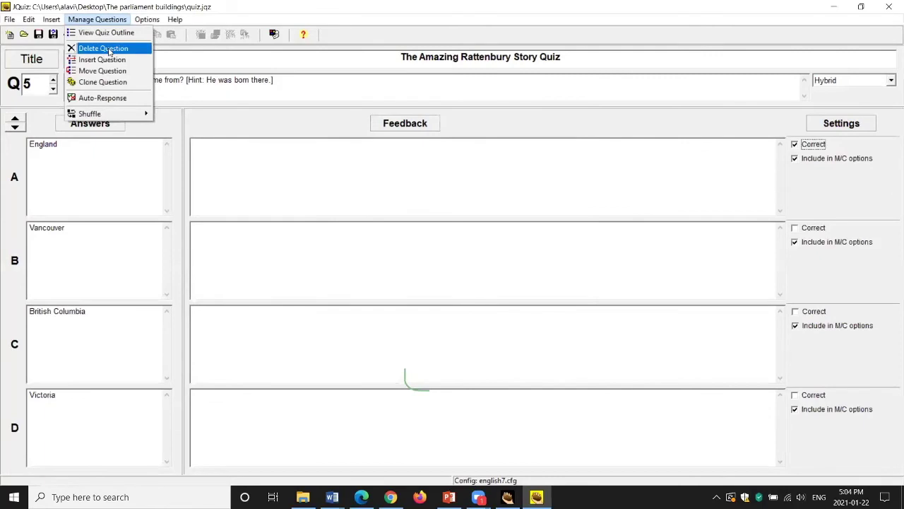
pyautogui.click(103, 48)
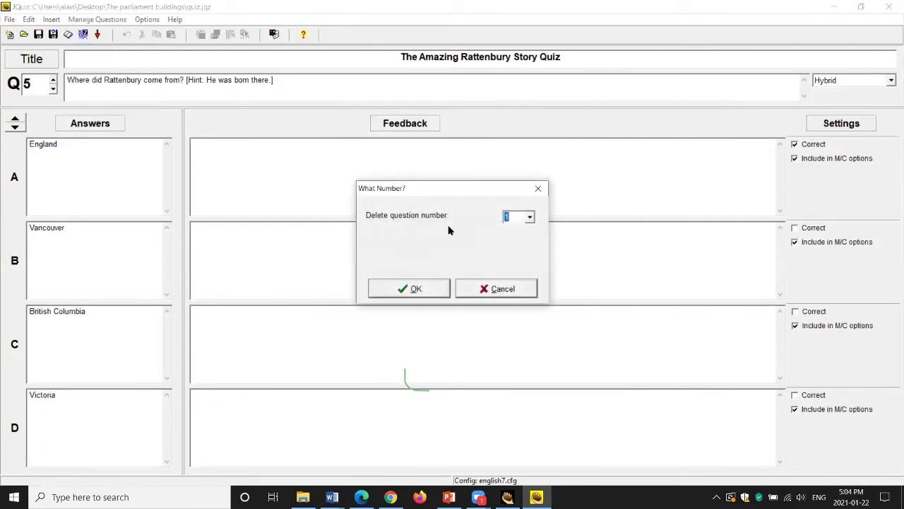
pyautogui.click(530, 219)
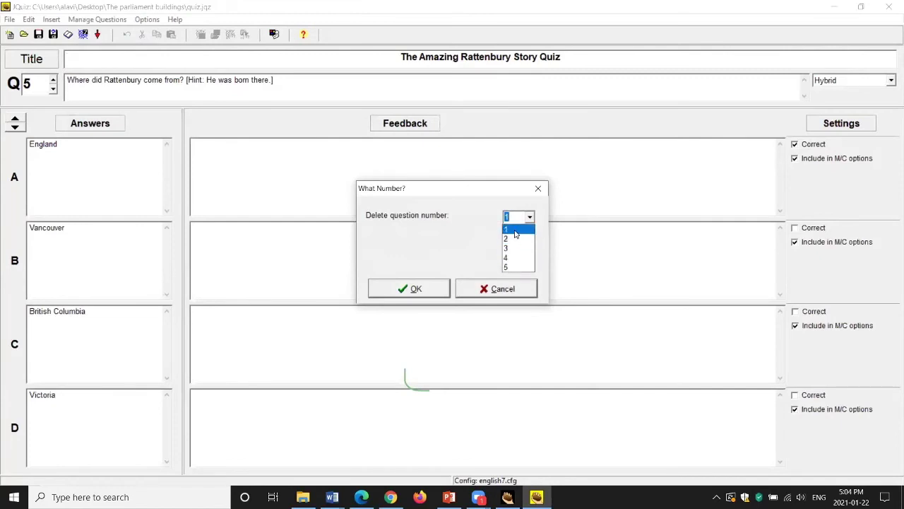
pyautogui.click(513, 248)
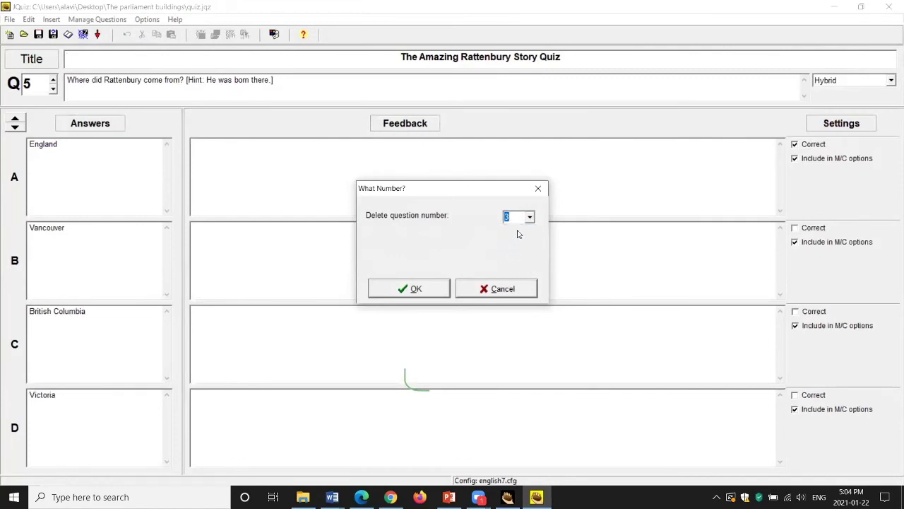
pyautogui.click(412, 291)
pyautogui.click(511, 291)
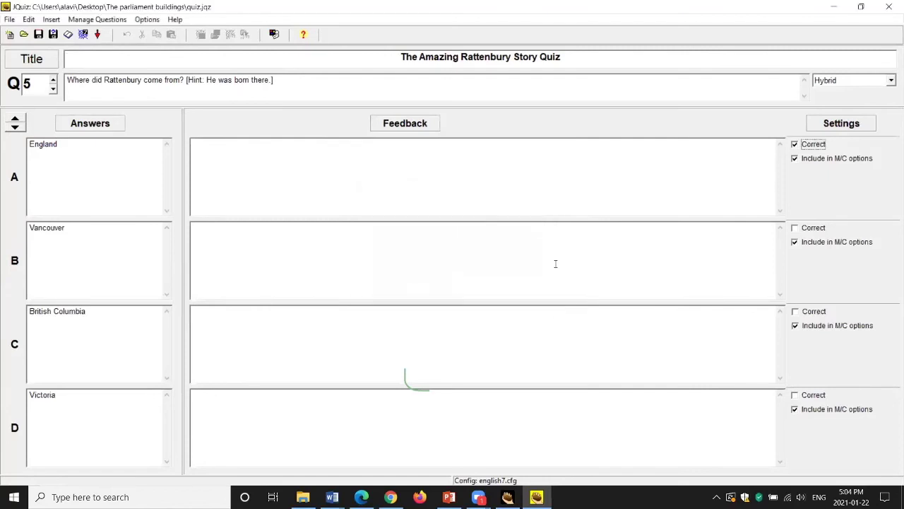
# Step: Insert a blank question at number 3 in the quiz
pyautogui.click(110, 21)
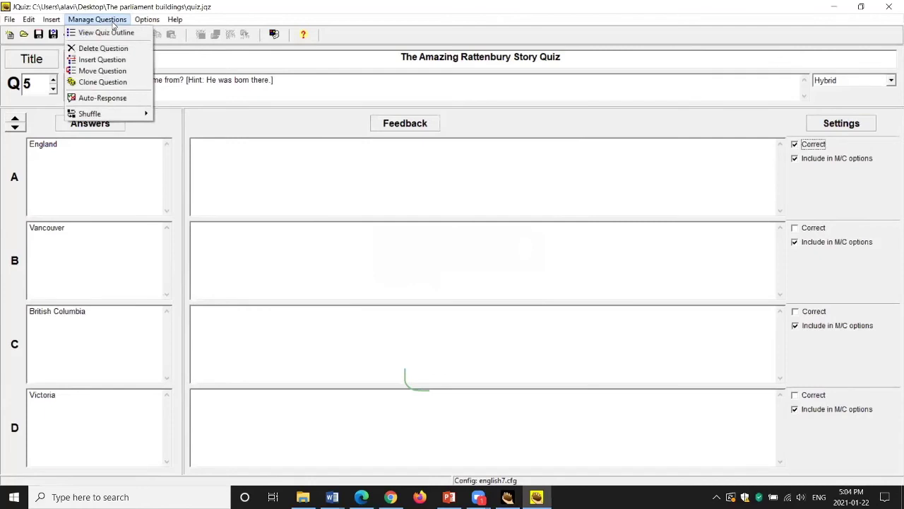
pyautogui.click(109, 62)
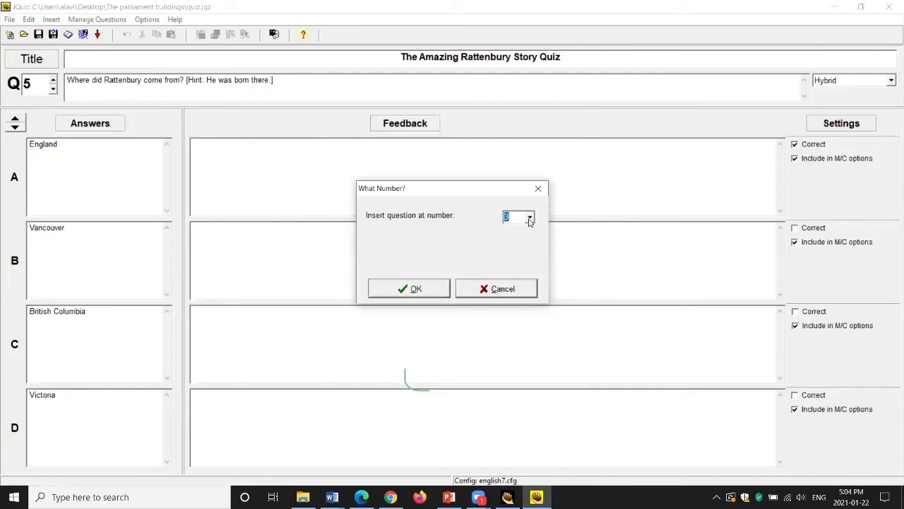
pyautogui.click(418, 290)
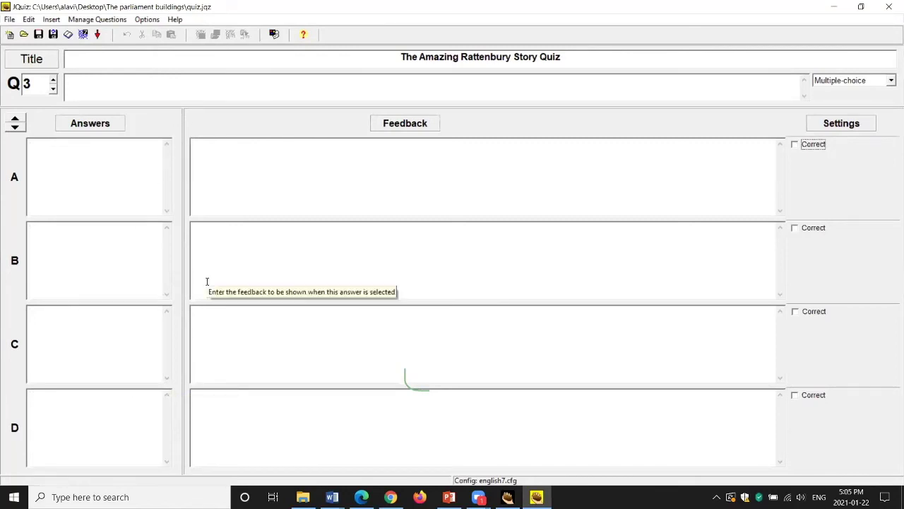
# Step: Move the blank question from number 3 to number 6
pyautogui.click(86, 21)
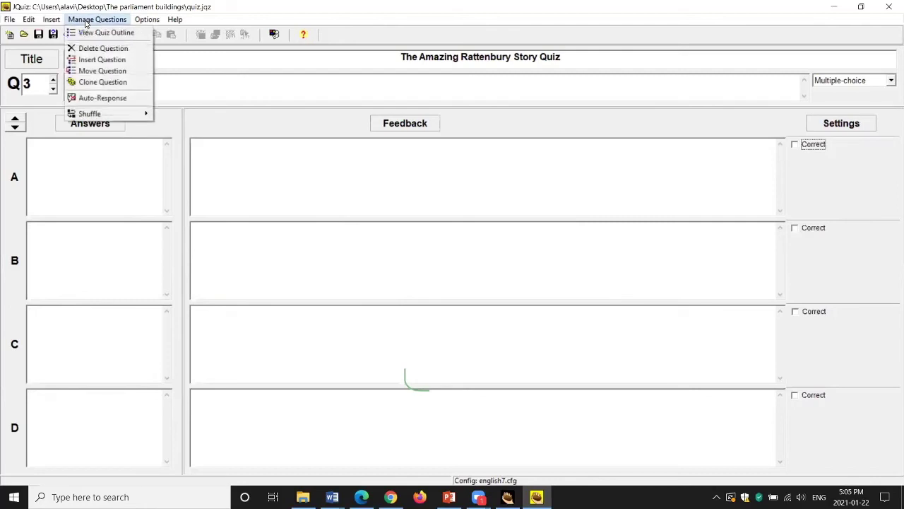
pyautogui.click(86, 70)
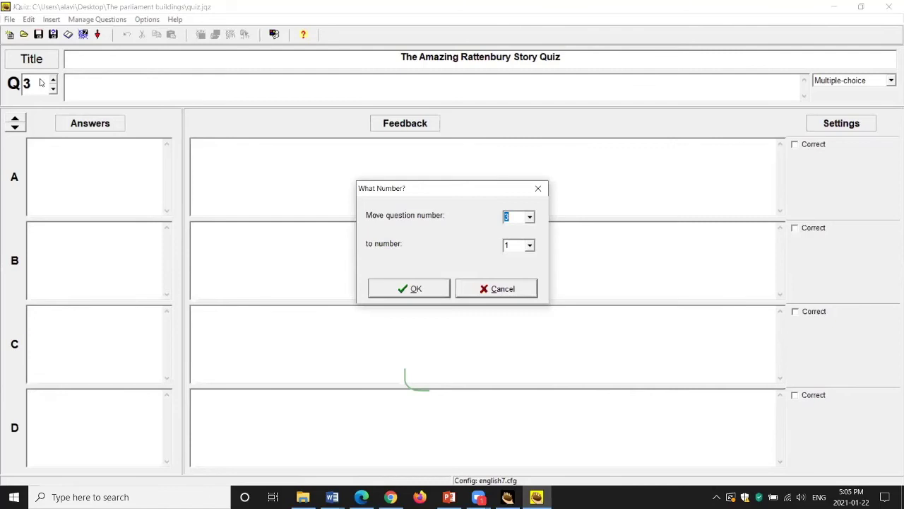
pyautogui.click(530, 246)
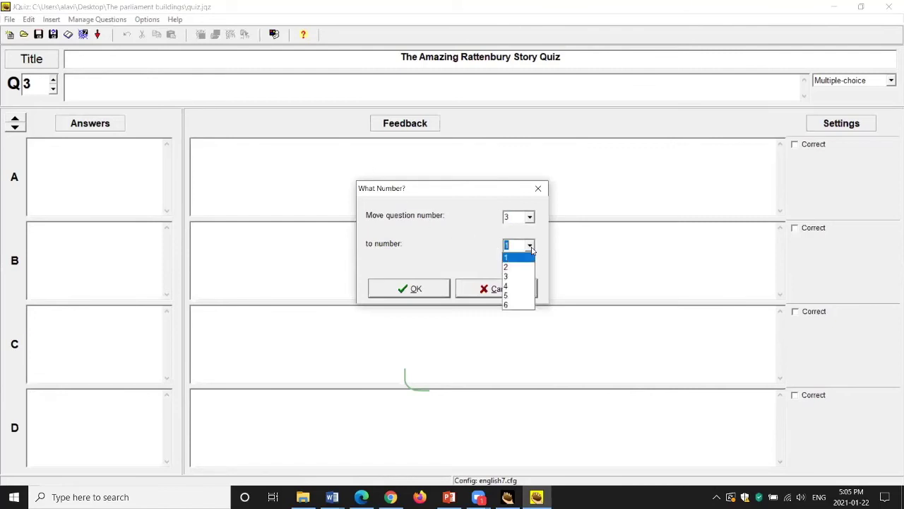
pyautogui.click(525, 305)
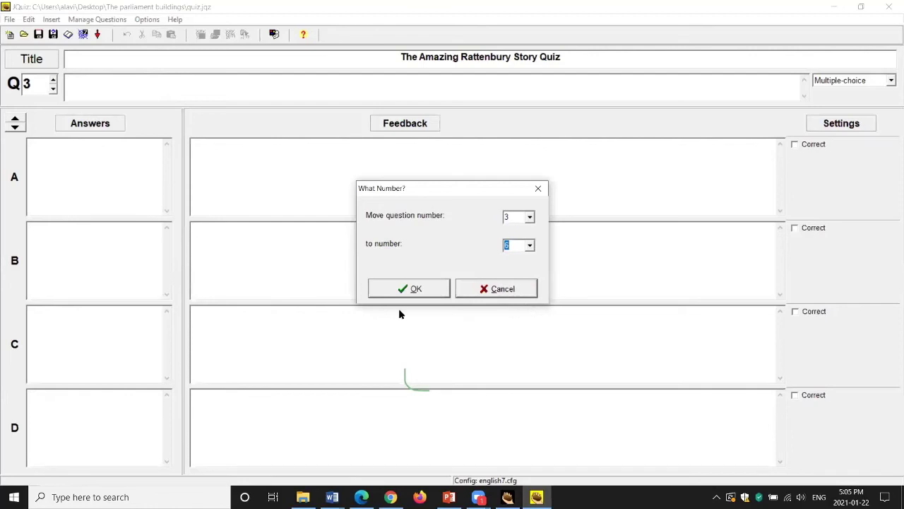
pyautogui.click(408, 289)
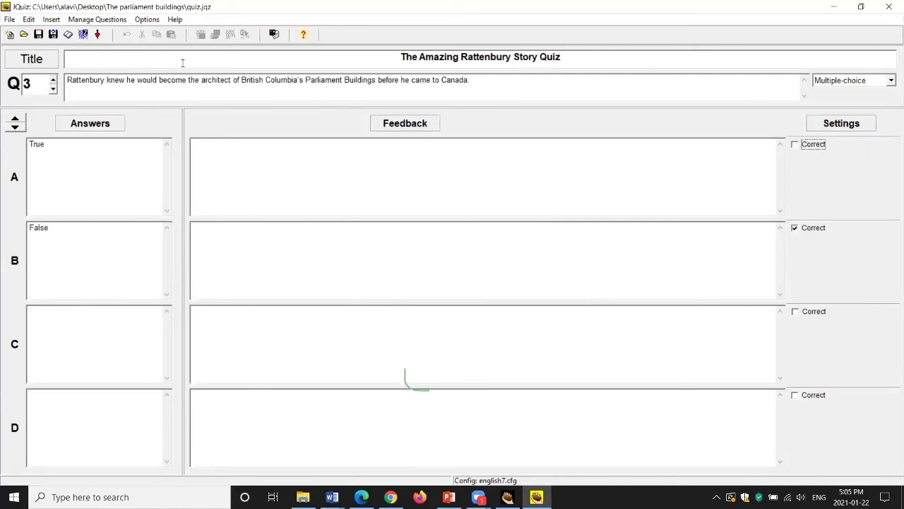
# Step: Look at the clone-question dialog and the auto-response texts for correct and incorrect answers, closing both without applying anything
pyautogui.click(111, 20)
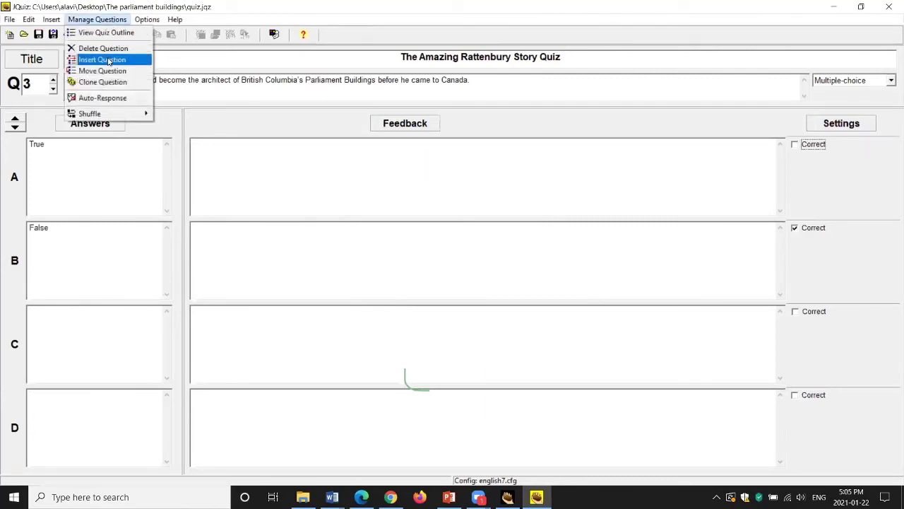
pyautogui.click(103, 83)
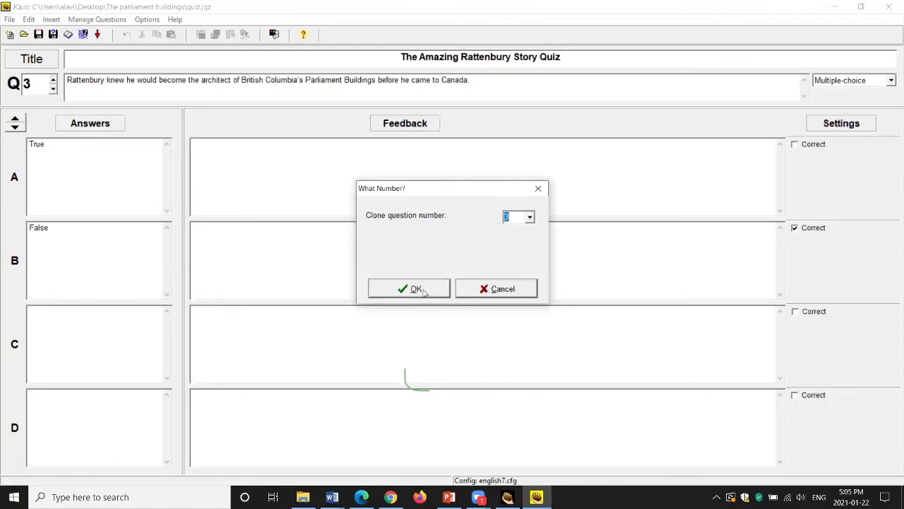
pyautogui.click(539, 188)
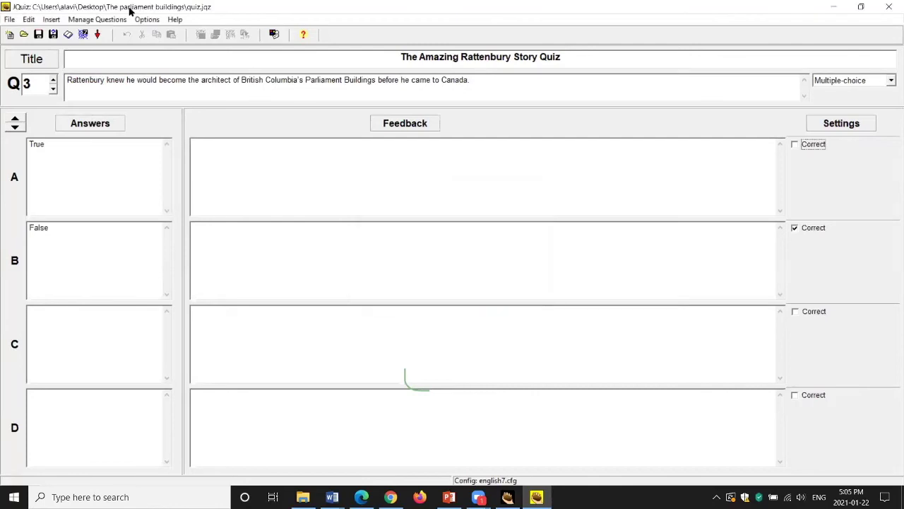
pyautogui.click(103, 21)
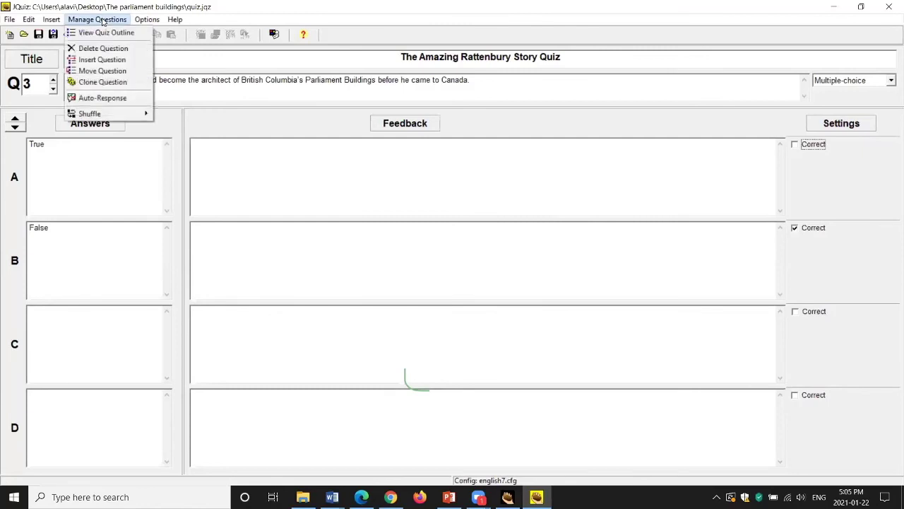
pyautogui.click(104, 98)
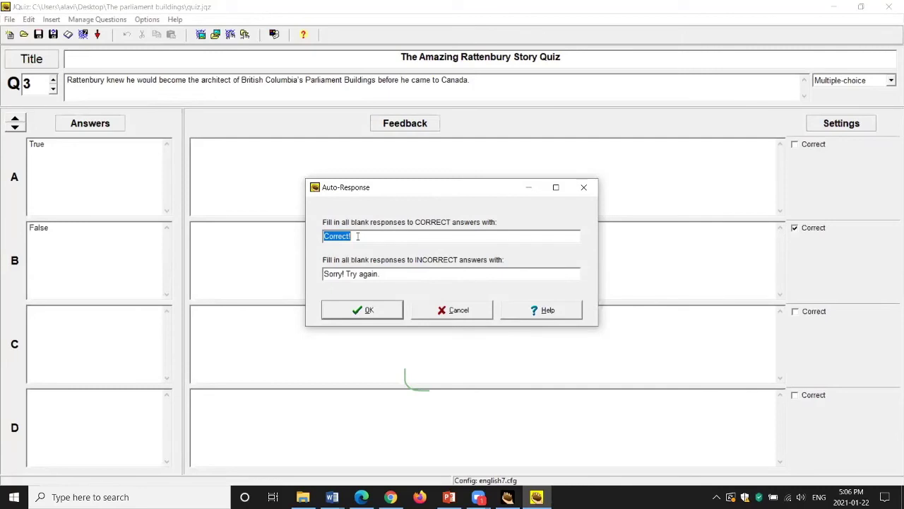
pyautogui.click(585, 188)
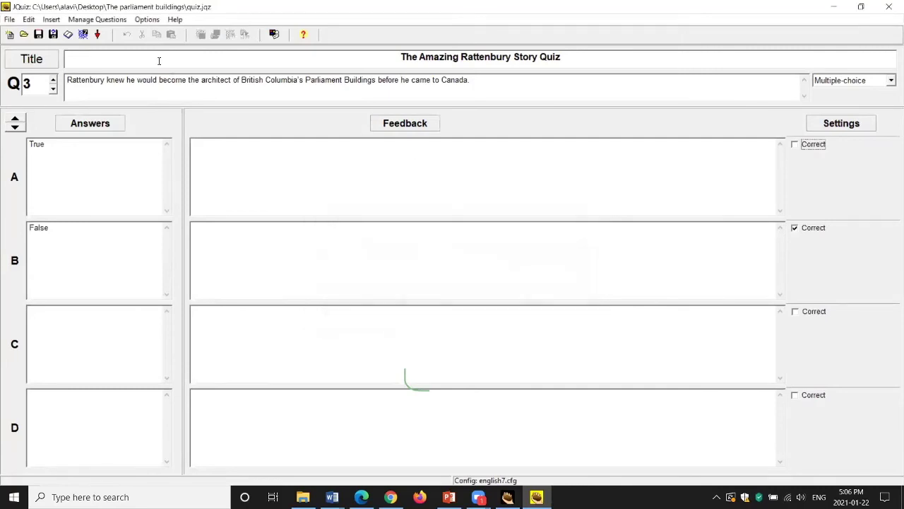
# Step: Shuffle the order of the answers in every question of the quiz and confirm
pyautogui.click(103, 22)
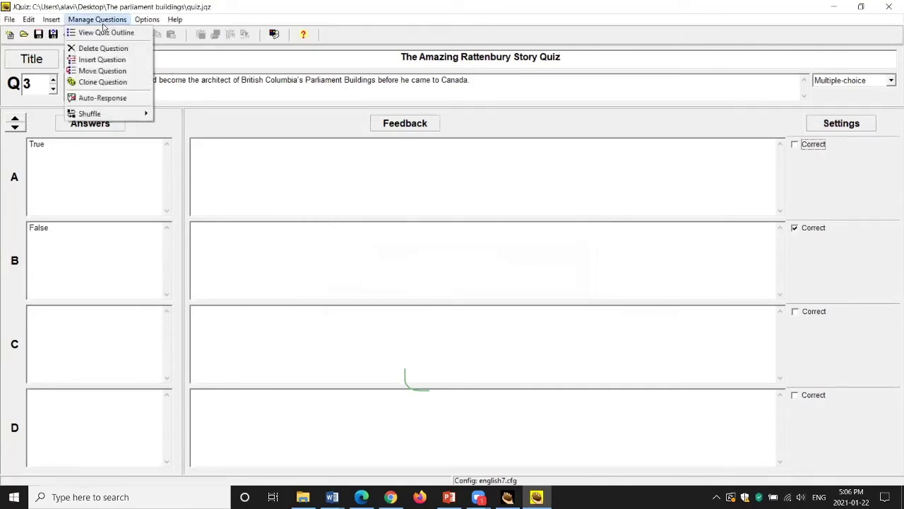
pyautogui.moveTo(98, 115)
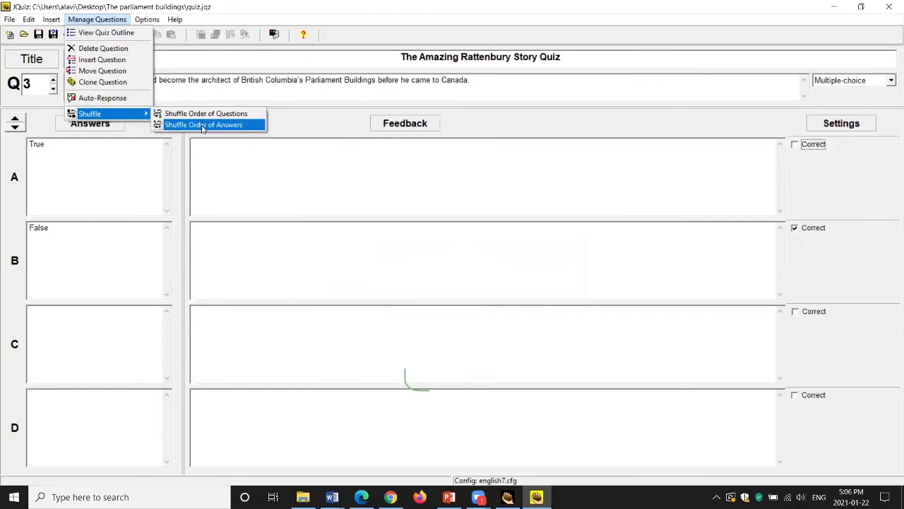
pyautogui.click(203, 125)
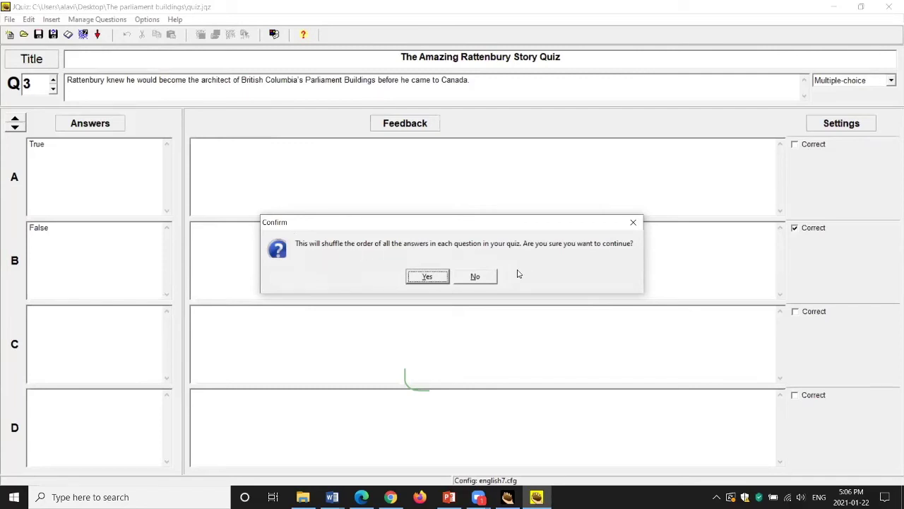
pyautogui.click(437, 276)
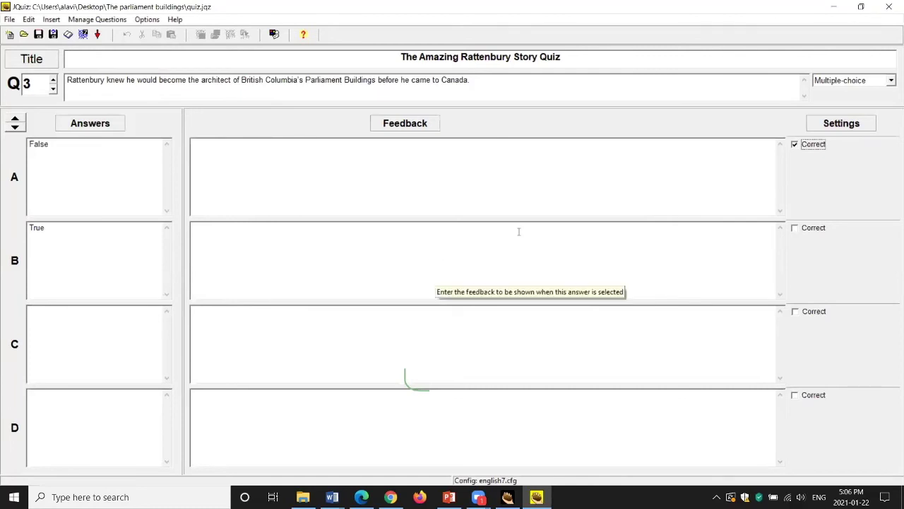
# Step: Restore the JQuiz window from its maximized state and widen it to almost the full screen width
pyautogui.click(853, 11)
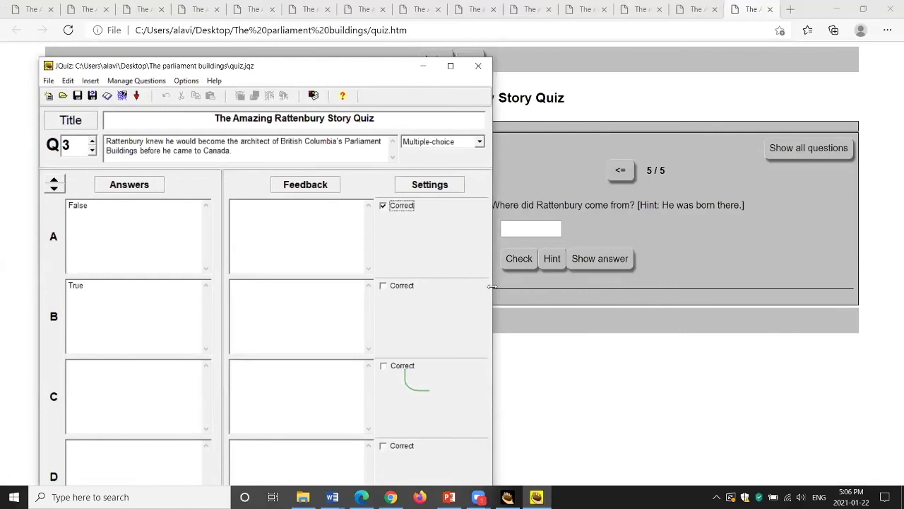
pyautogui.moveTo(493, 286); pyautogui.dragTo(888, 275)
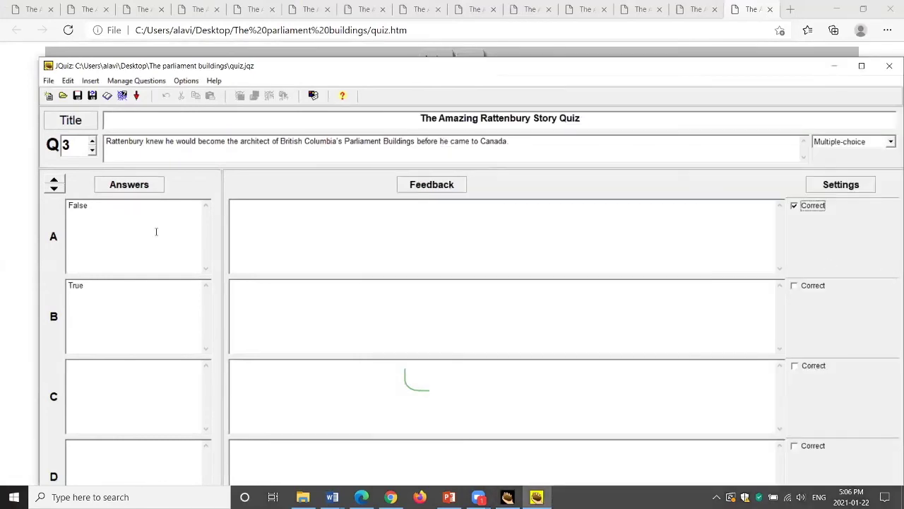
pyautogui.moveTo(36, 262); pyautogui.dragTo(4, 259)
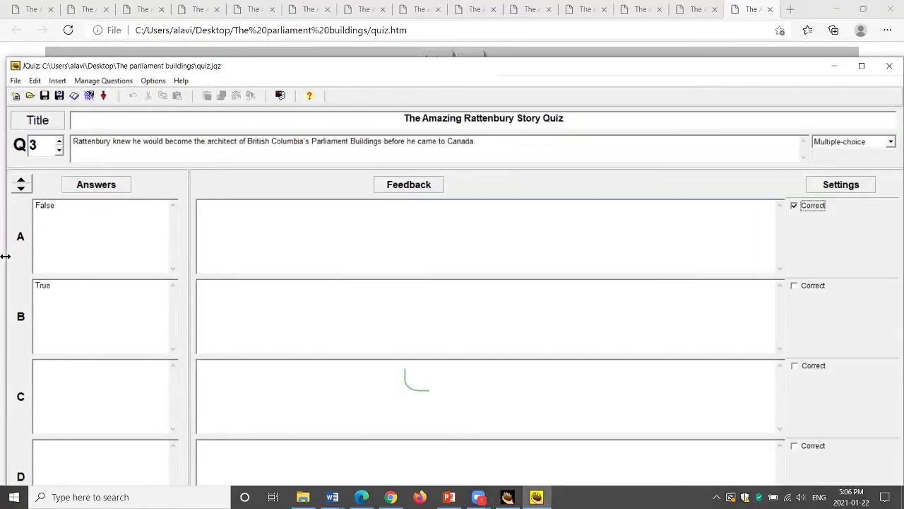
# Step: Switch JQuiz to Advanced mode
pyautogui.click(153, 80)
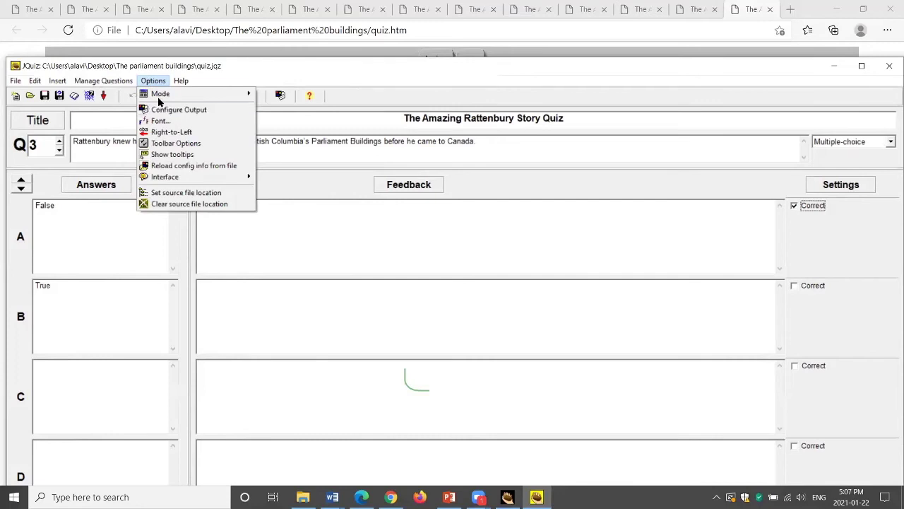
pyautogui.moveTo(158, 99)
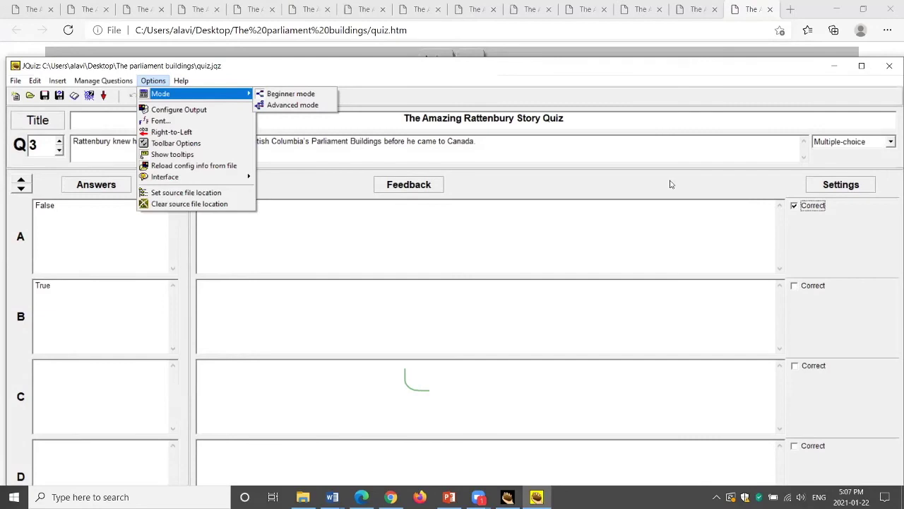
pyautogui.click(289, 105)
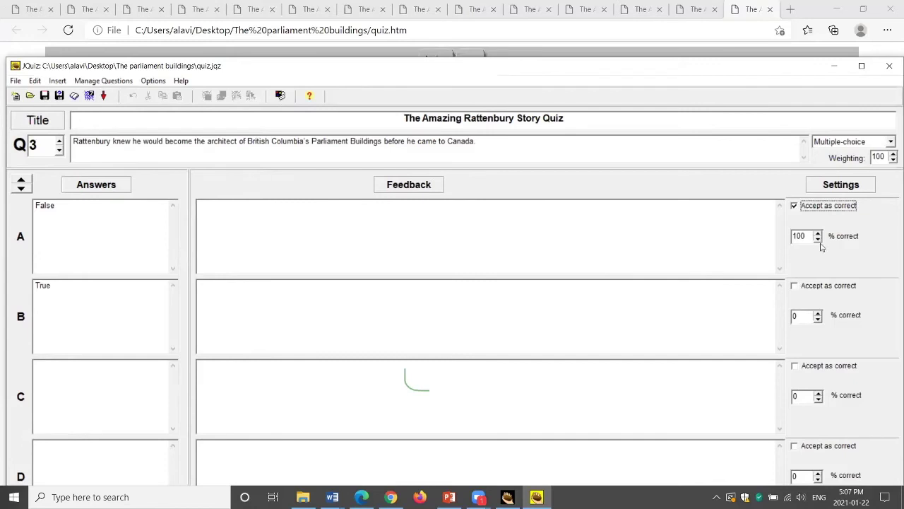
# Step: Examine the question weighting setting on multi-select question 4 and return to question 3
pyautogui.click(59, 150)
pyautogui.click(60, 141)
pyautogui.click(59, 140)
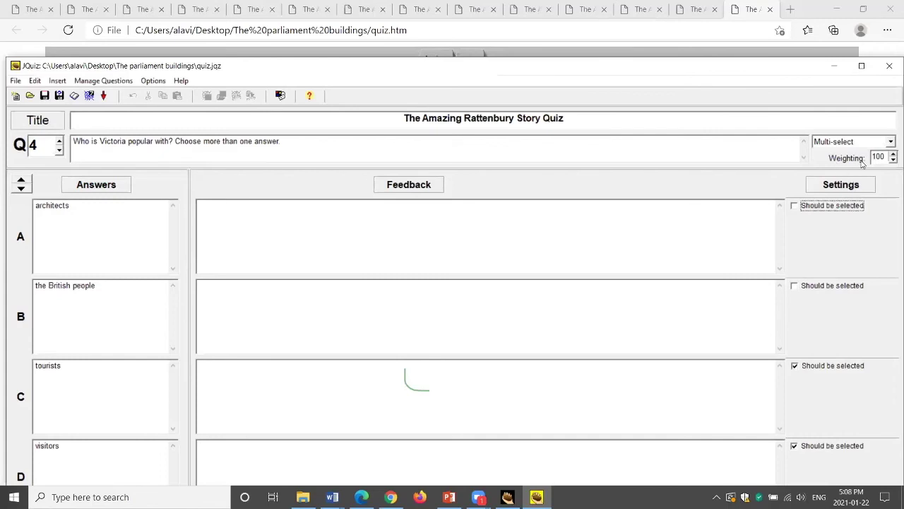
pyautogui.moveTo(862, 163)
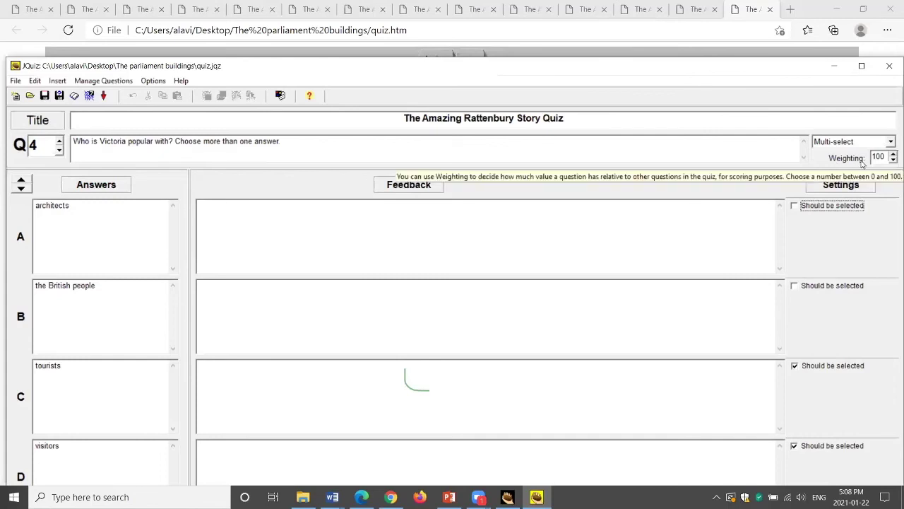
pyautogui.click(60, 151)
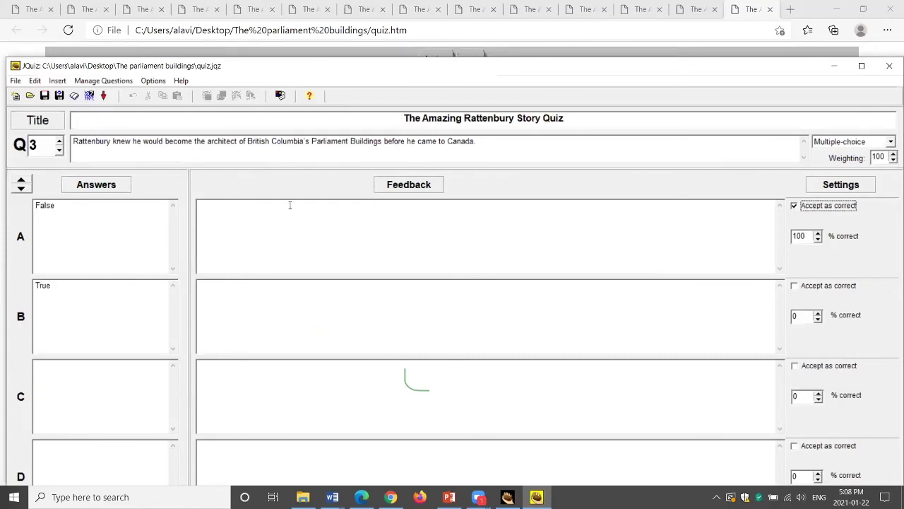
# Step: Open JQuiz's output configuration and examine its titles, prompts and feedback, button, appearance and timer settings
pyautogui.click(149, 81)
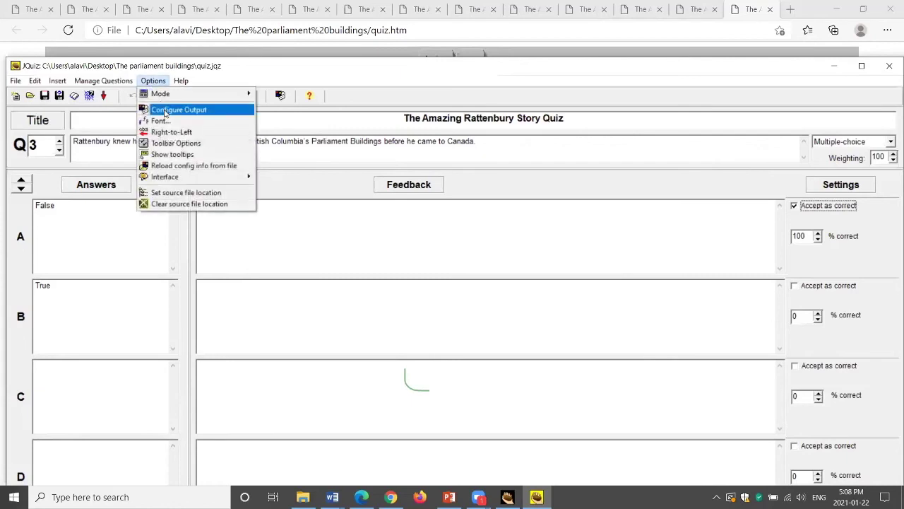
pyautogui.click(169, 111)
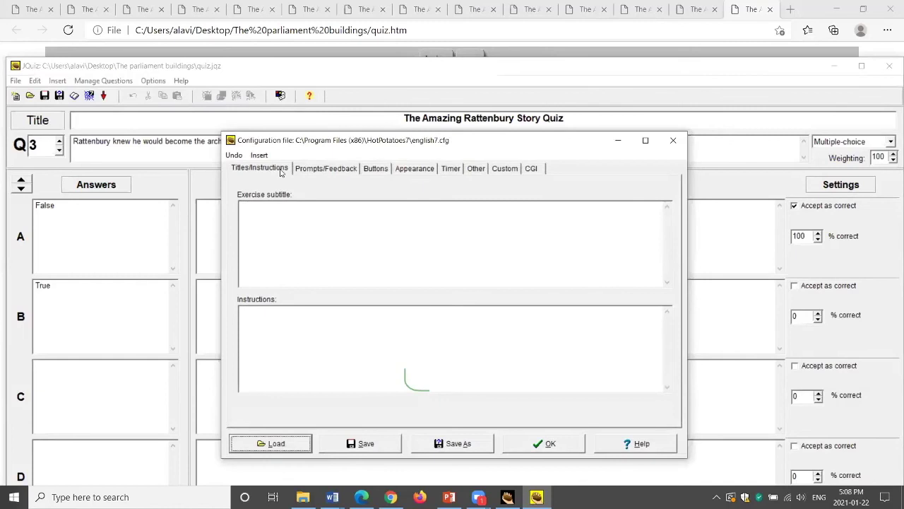
pyautogui.click(328, 174)
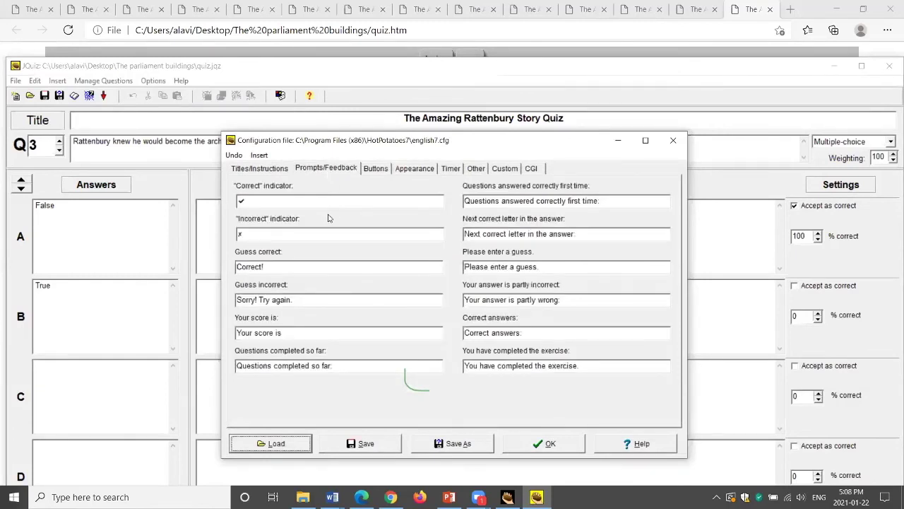
pyautogui.click(377, 171)
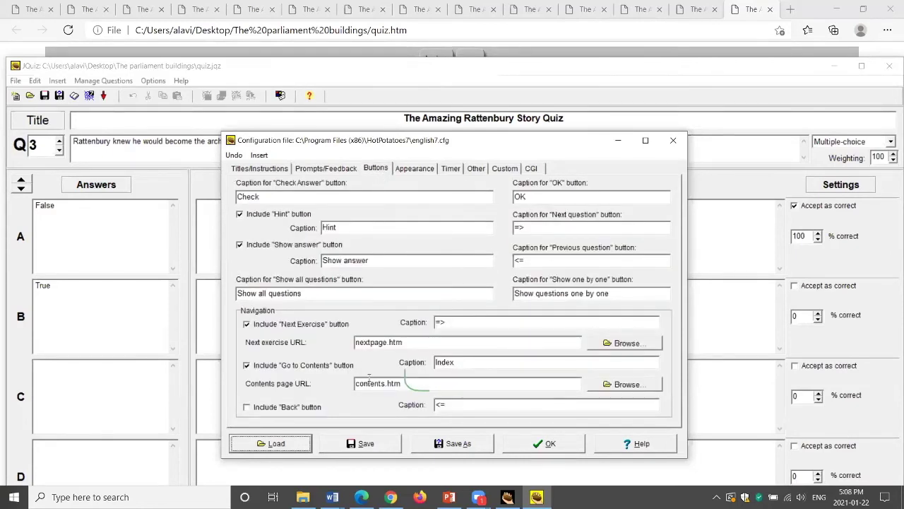
pyautogui.click(415, 168)
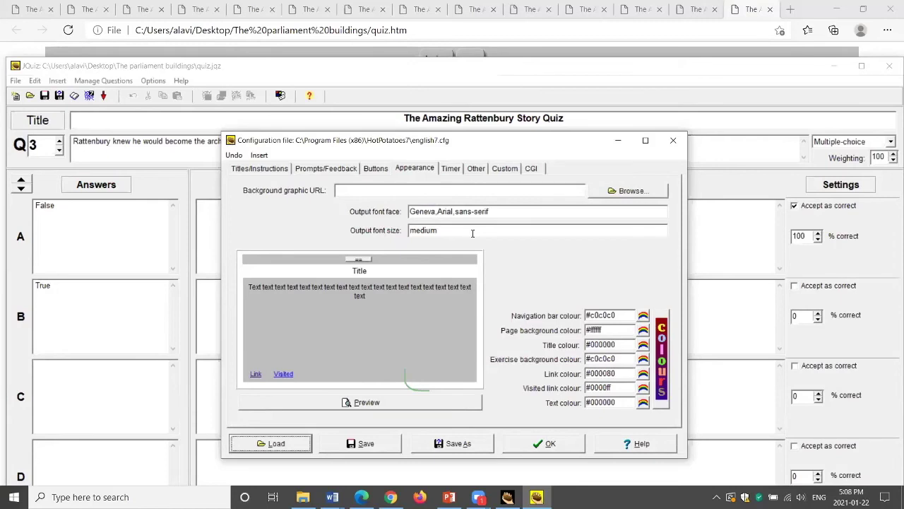
pyautogui.click(452, 169)
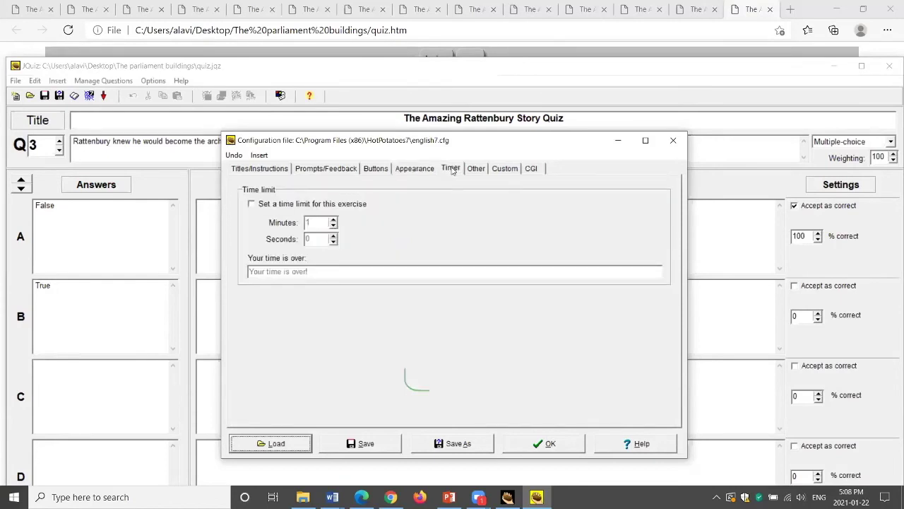
# Step: Include SCORM 1.2 functions in the quiz output and limit the questions shown on each page load to 2
pyautogui.click(475, 169)
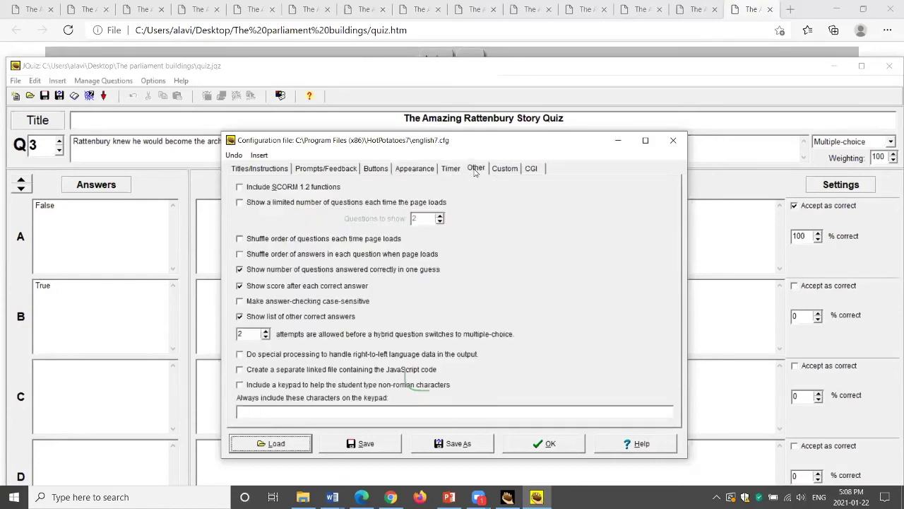
pyautogui.click(239, 187)
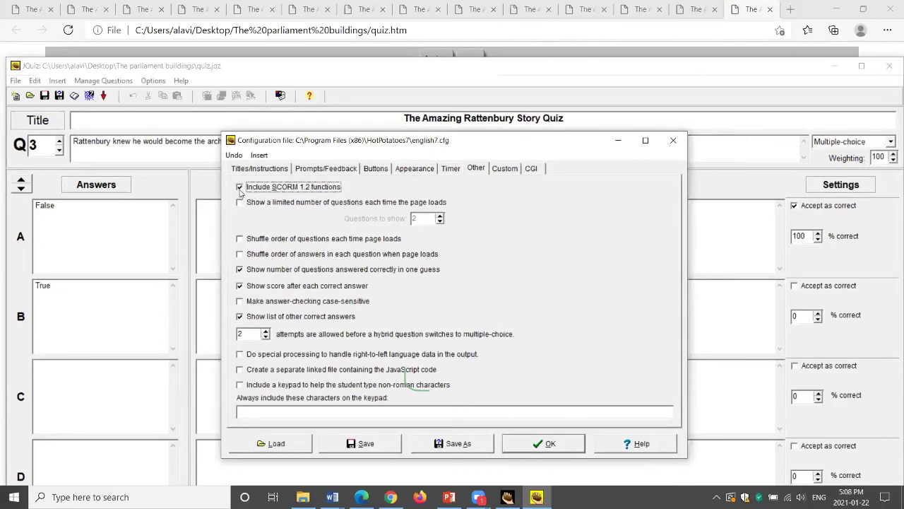
pyautogui.click(297, 206)
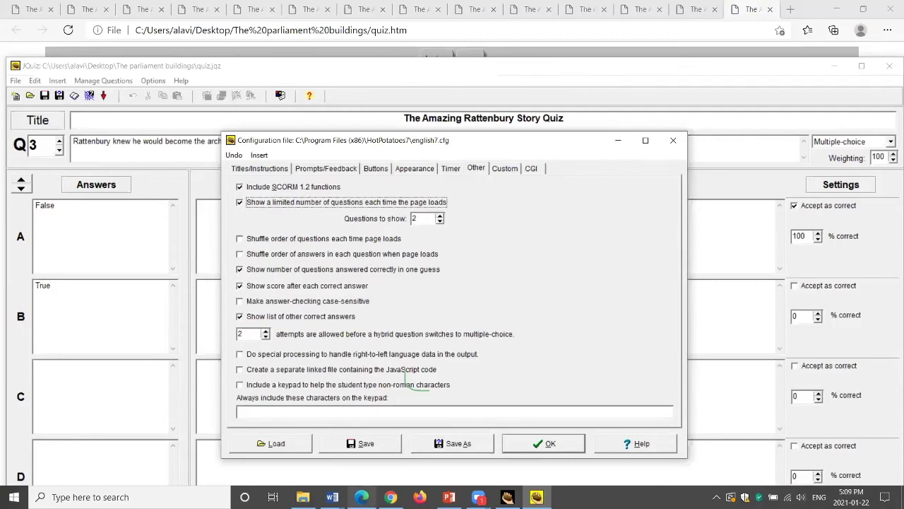
# Step: Show all questions of the exported quiz in the Edge browser, review them, and return to JQuiz's output configuration
pyautogui.click(361, 496)
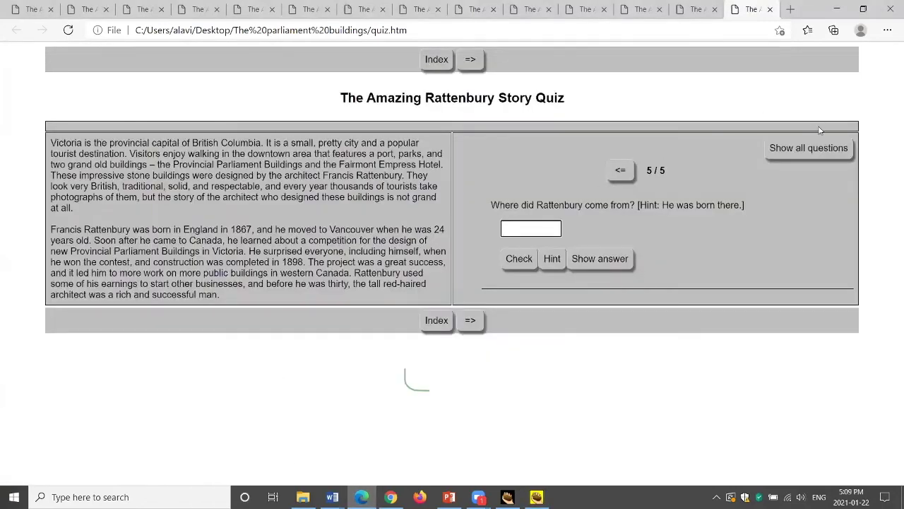
pyautogui.click(809, 150)
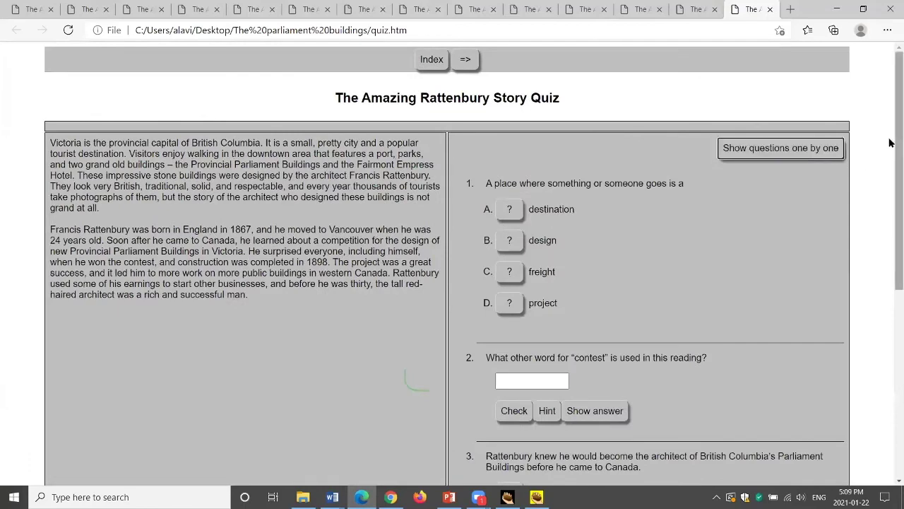
pyautogui.moveTo(890, 143); pyautogui.dragTo(890, 167)
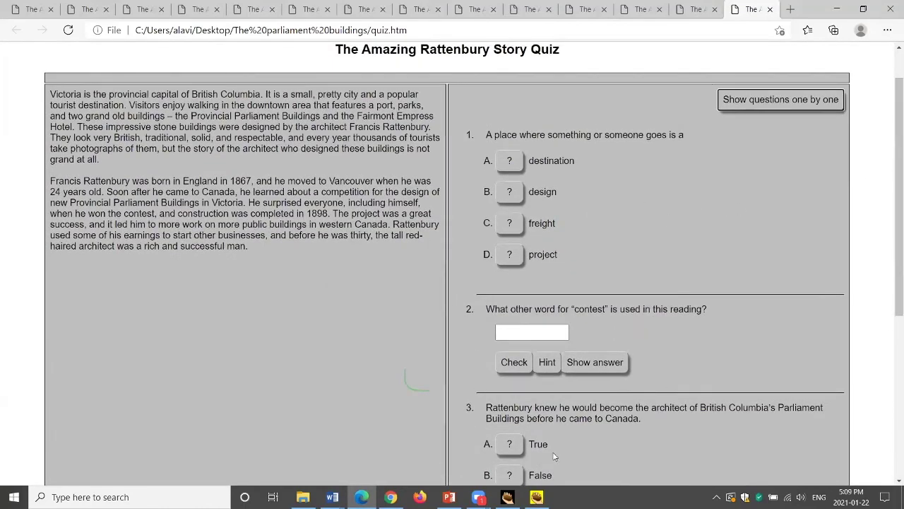
pyautogui.click(537, 497)
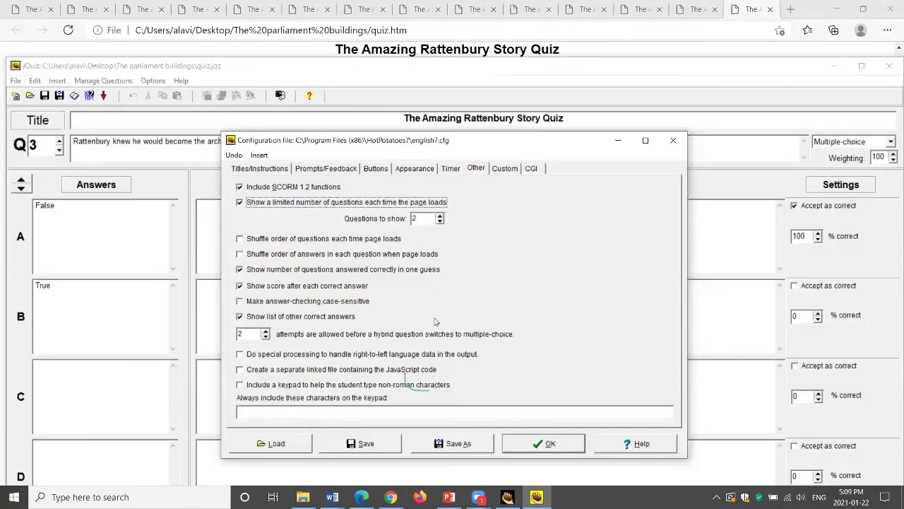
# Step: Turn off the limited number of questions per page load and confirm the output configuration
pyautogui.click(239, 202)
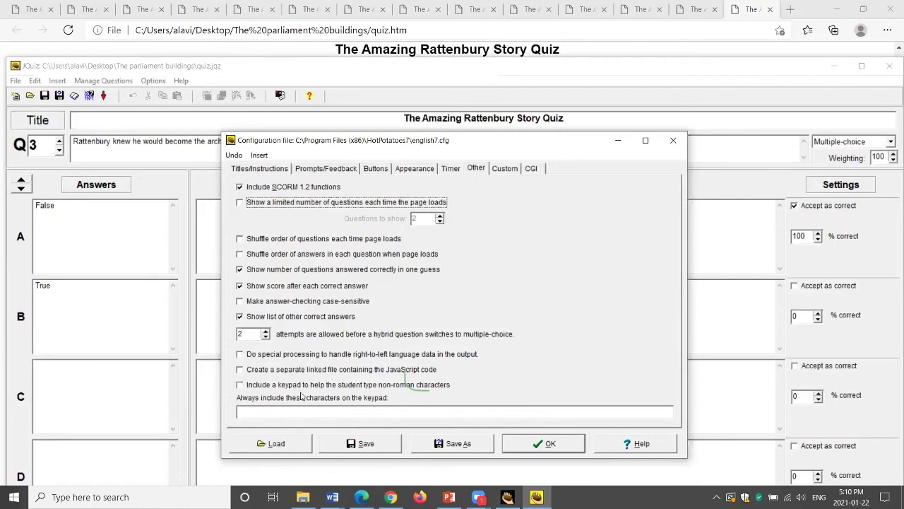
pyautogui.click(546, 443)
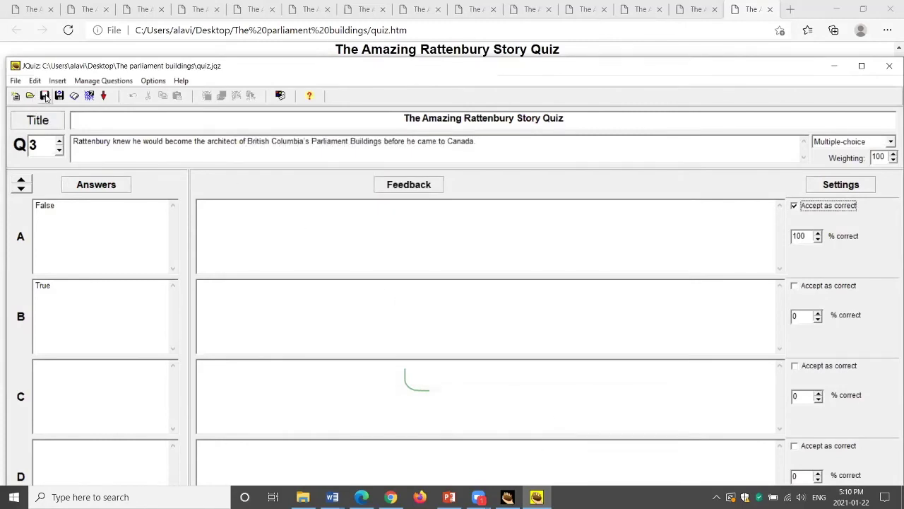
# Step: Export the quiz as a web page, replacing the existing quiz.htm, and view it in the browser
pyautogui.click(89, 95)
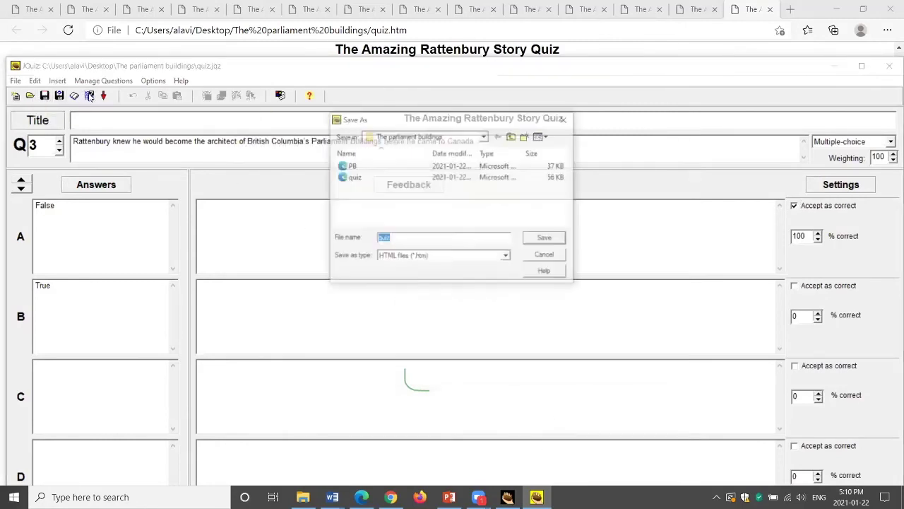
pyautogui.click(558, 240)
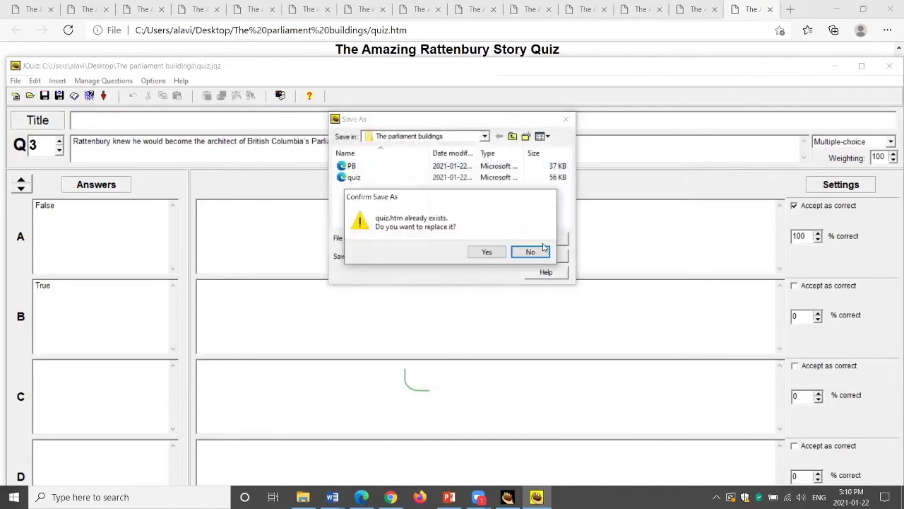
pyautogui.click(497, 253)
pyautogui.click(494, 244)
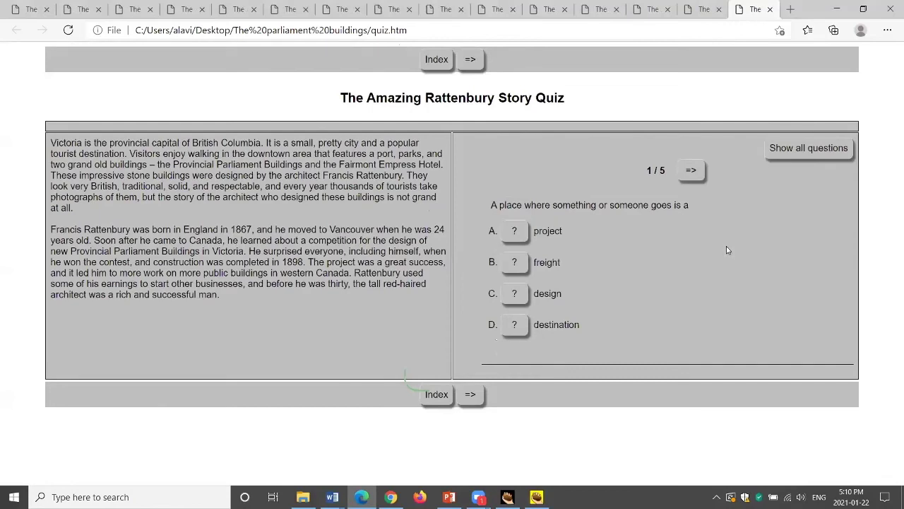
# Step: Review all questions of the re-exported quiz on one page, and close the browser and the Word document
pyautogui.click(806, 150)
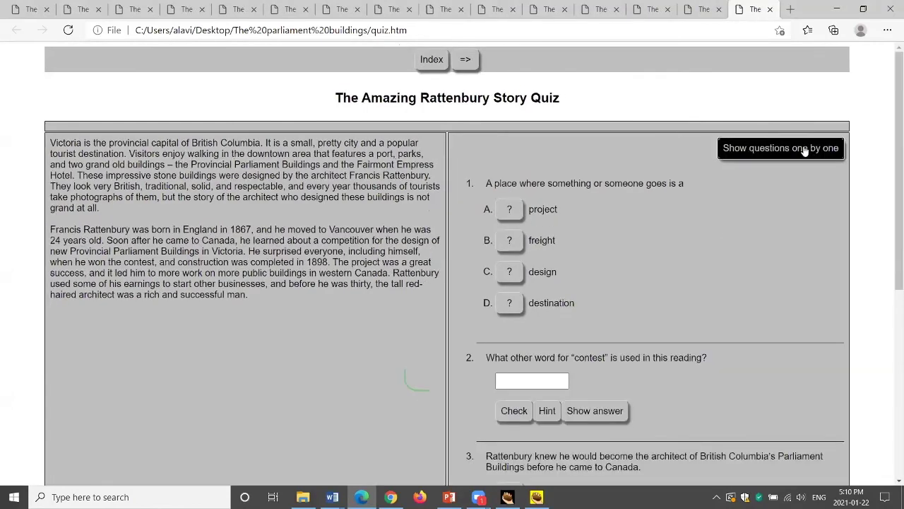
pyautogui.moveTo(892, 202); pyautogui.dragTo(891, 428)
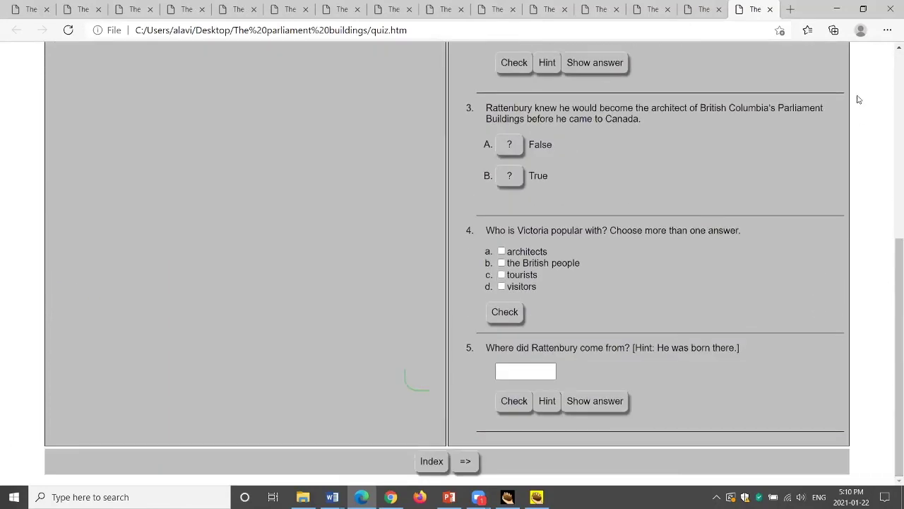
pyautogui.click(890, 8)
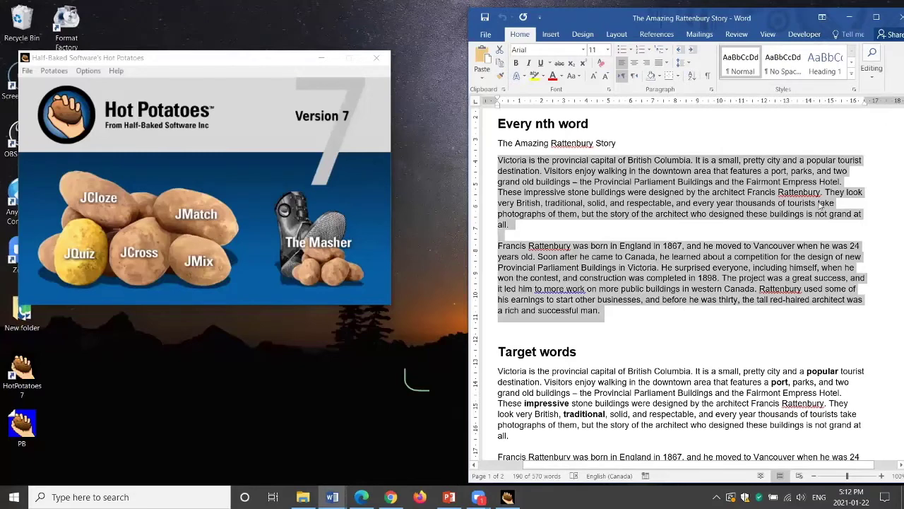
pyautogui.click(894, 16)
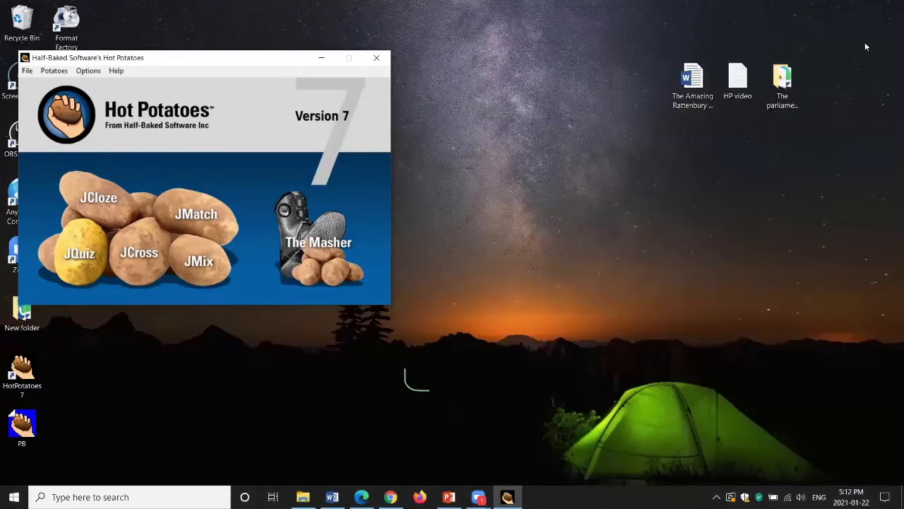
# Step: Start The Masher and add the PB and quiz files from The parliament buildings folder, accepting the export settings for all
pyautogui.click(323, 260)
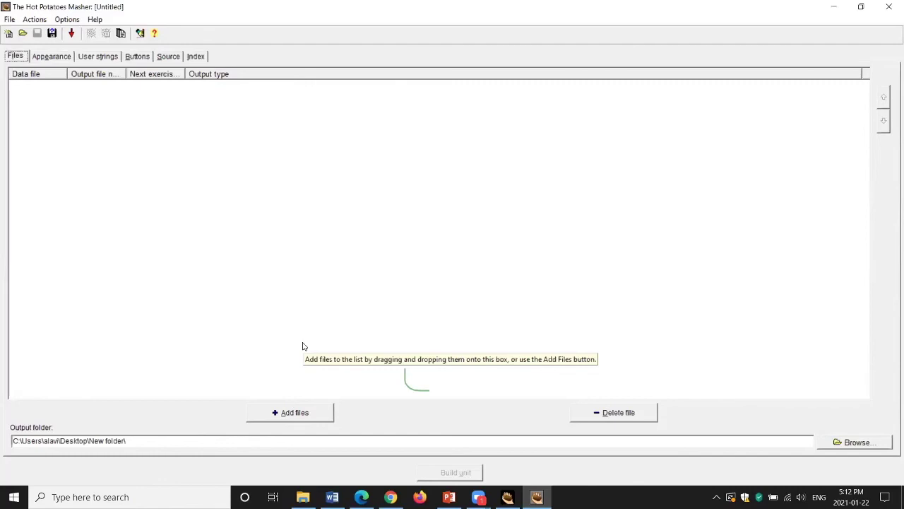
pyautogui.click(294, 414)
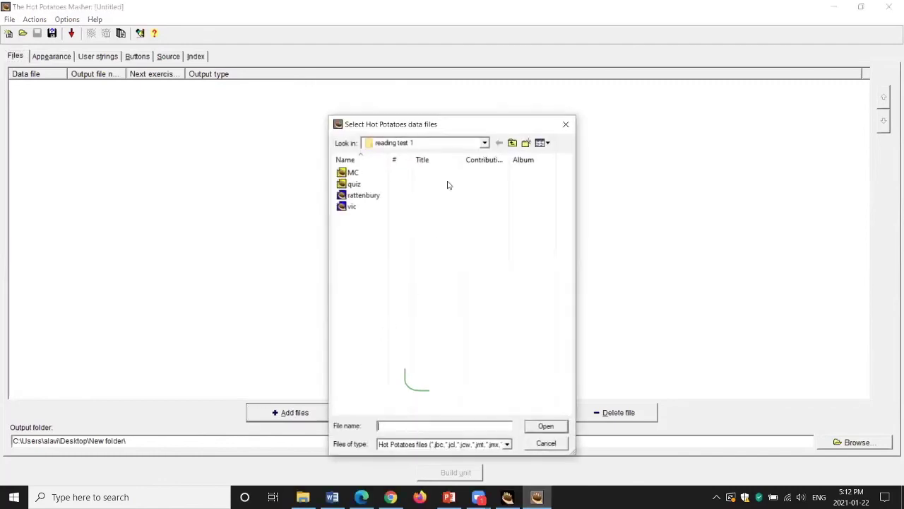
pyautogui.click(485, 143)
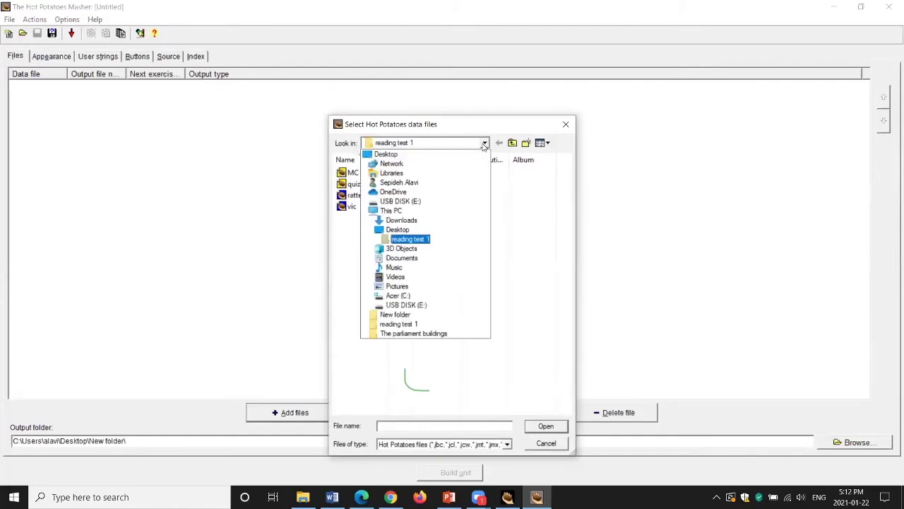
pyautogui.click(427, 333)
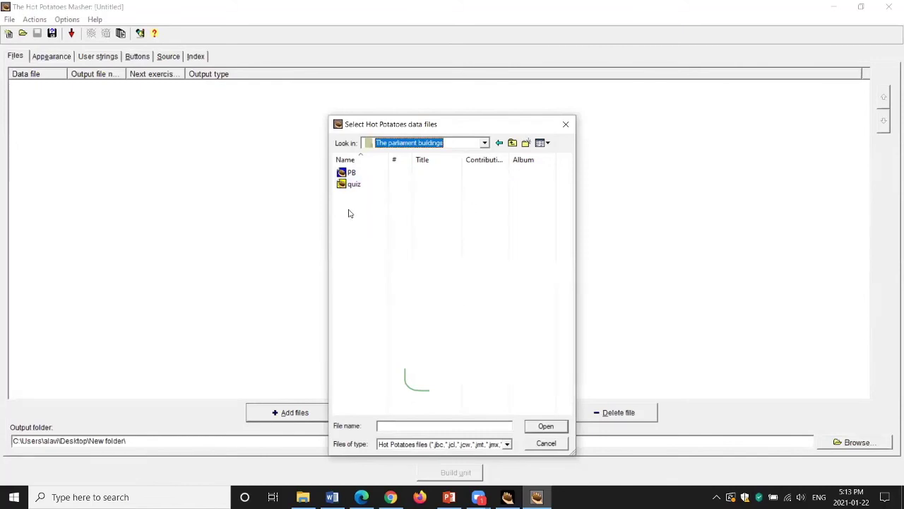
pyautogui.keyDown('shift'); pyautogui.click(344, 187); pyautogui.keyUp('shift')
pyautogui.click(546, 425)
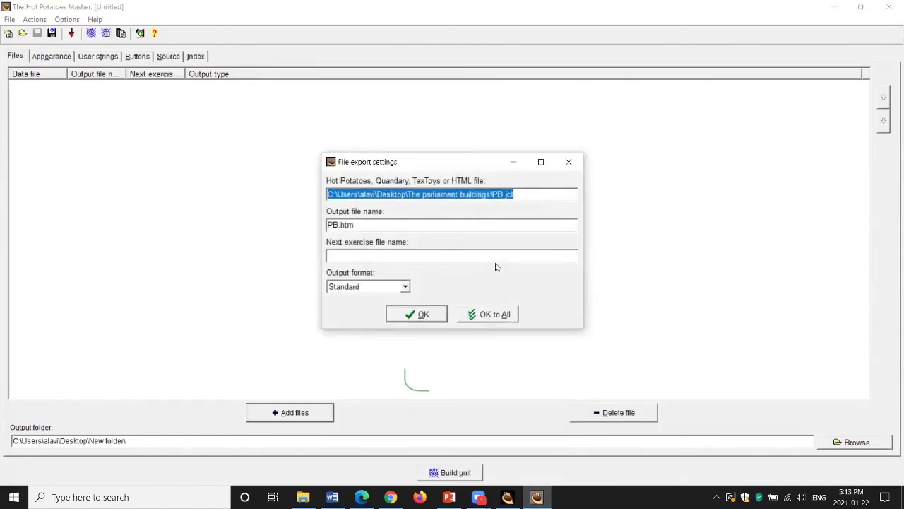
pyautogui.click(503, 318)
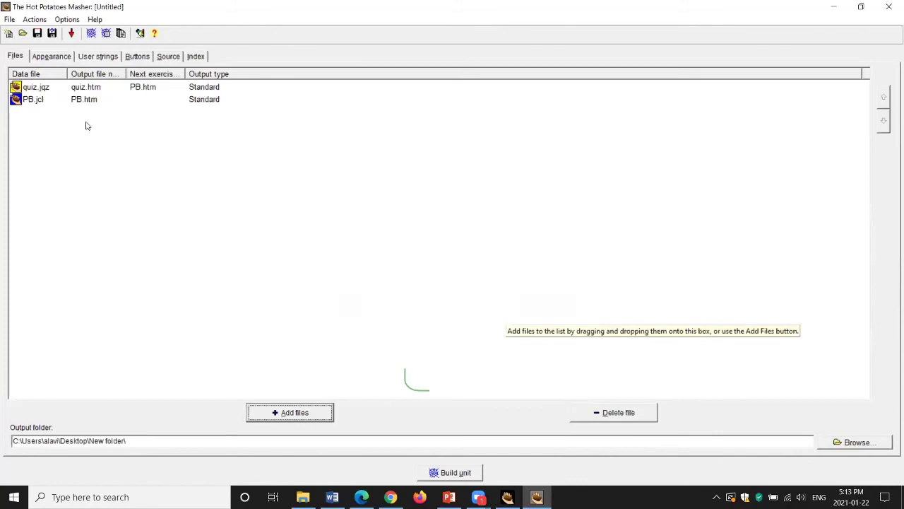
# Step: Examine the Masher unit's appearance settings and return to its list of files
pyautogui.click(52, 57)
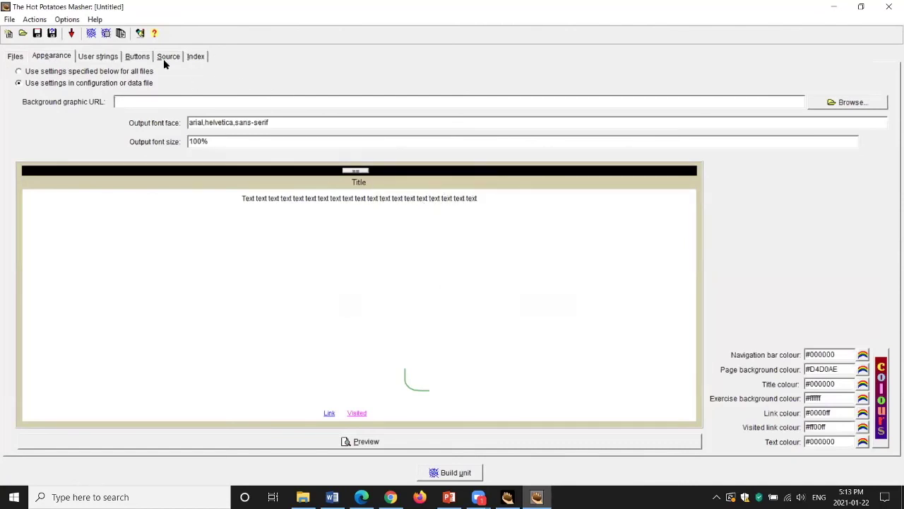
pyautogui.click(13, 58)
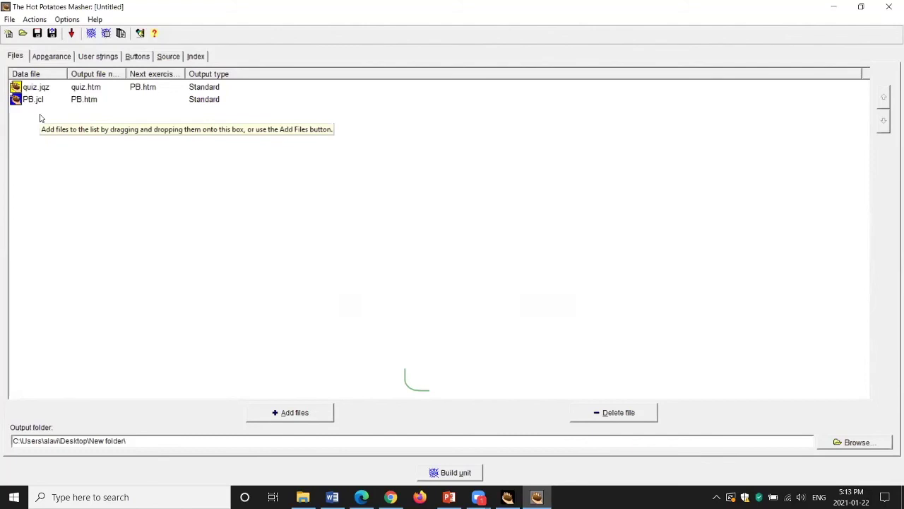
# Step: Create a SCORM 1.2 unit package including an index page, save it as the zip file masher, and open it
pyautogui.click(34, 21)
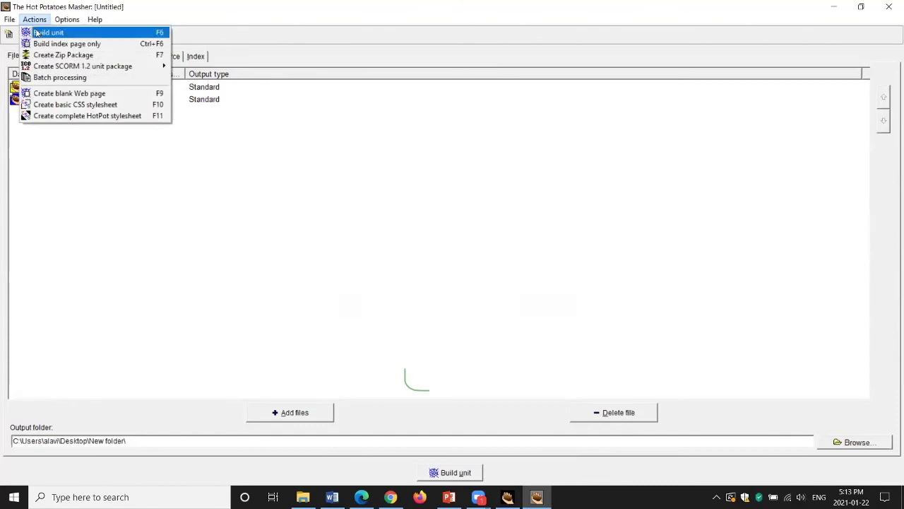
pyautogui.moveTo(53, 71)
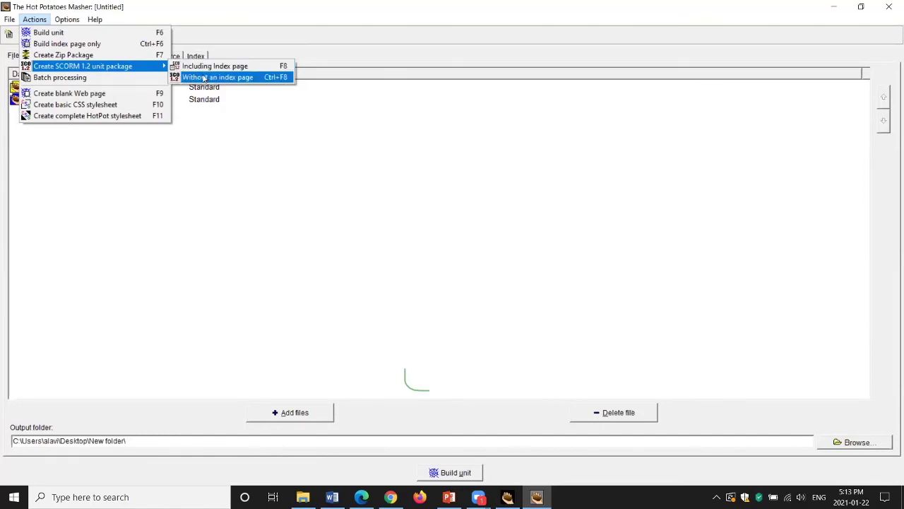
pyautogui.click(205, 67)
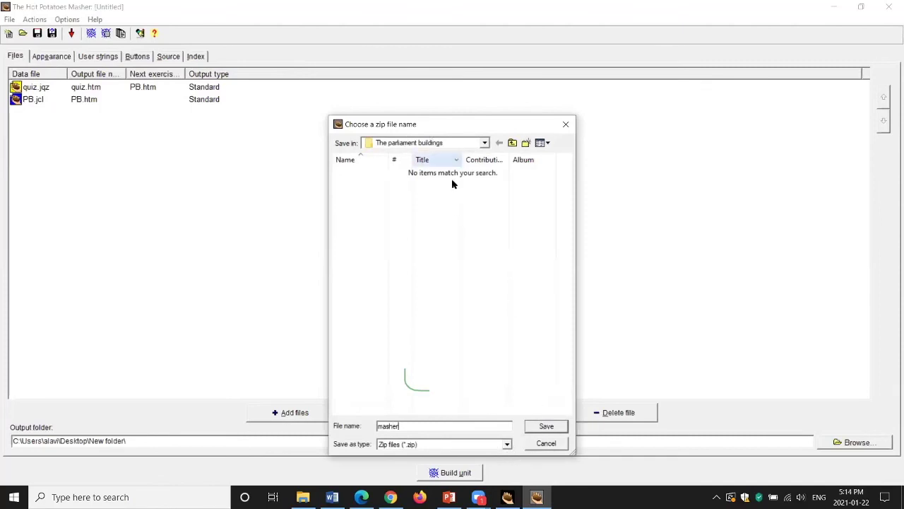
pyautogui.click(540, 425)
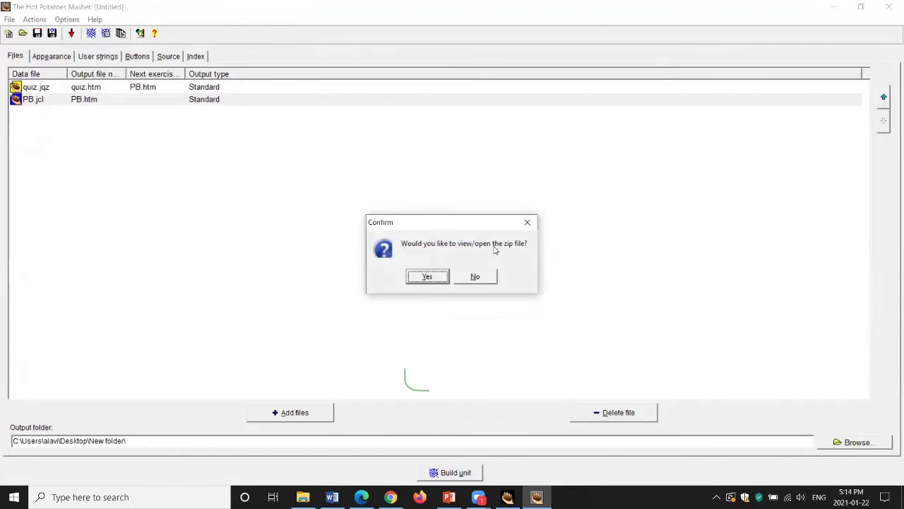
pyautogui.click(429, 277)
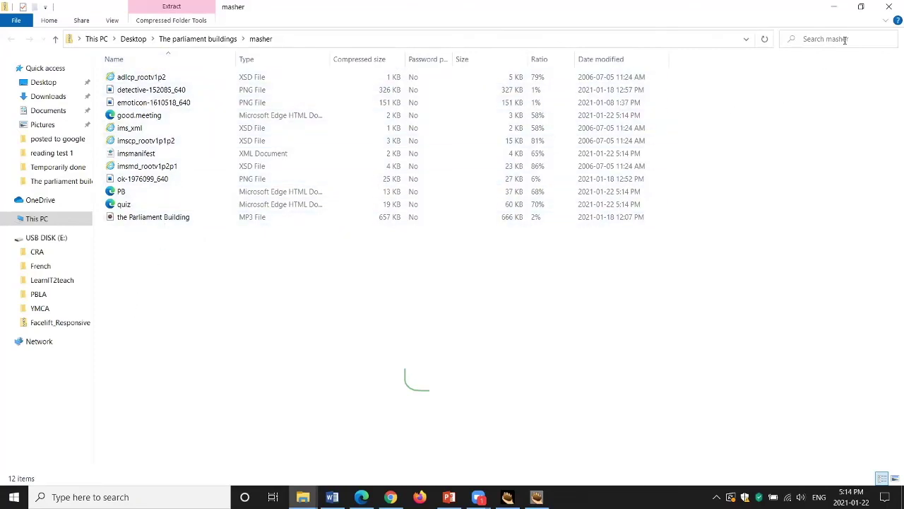
# Step: Close the masher package window and quit The Masher without saving the project
pyautogui.click(888, 6)
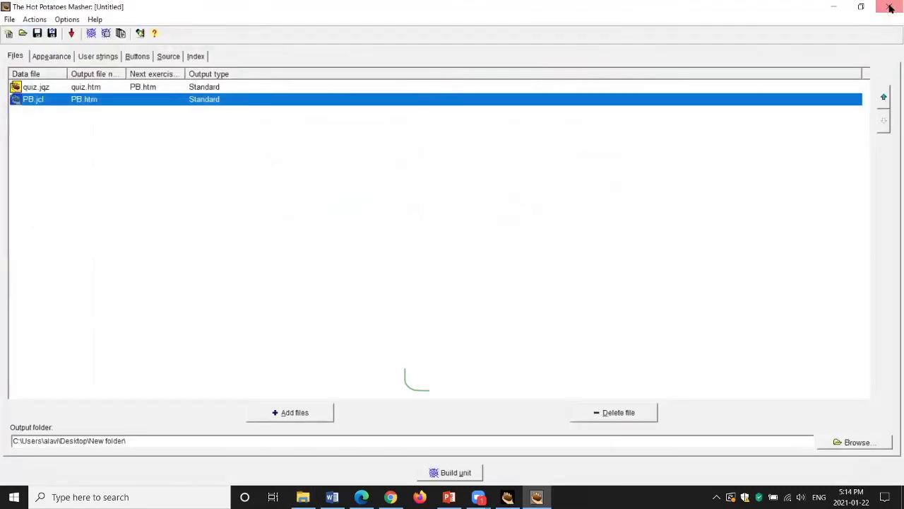
pyautogui.click(890, 7)
pyautogui.press('Escape')
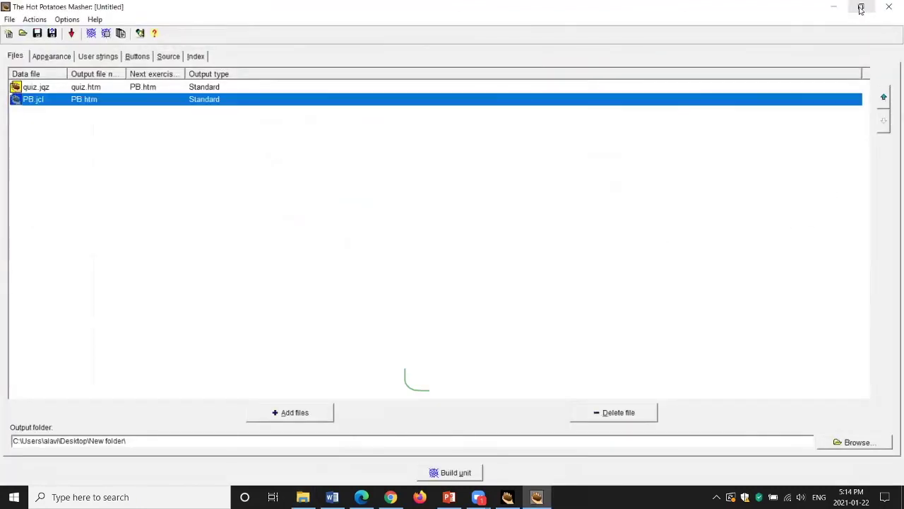
pyautogui.click(888, 6)
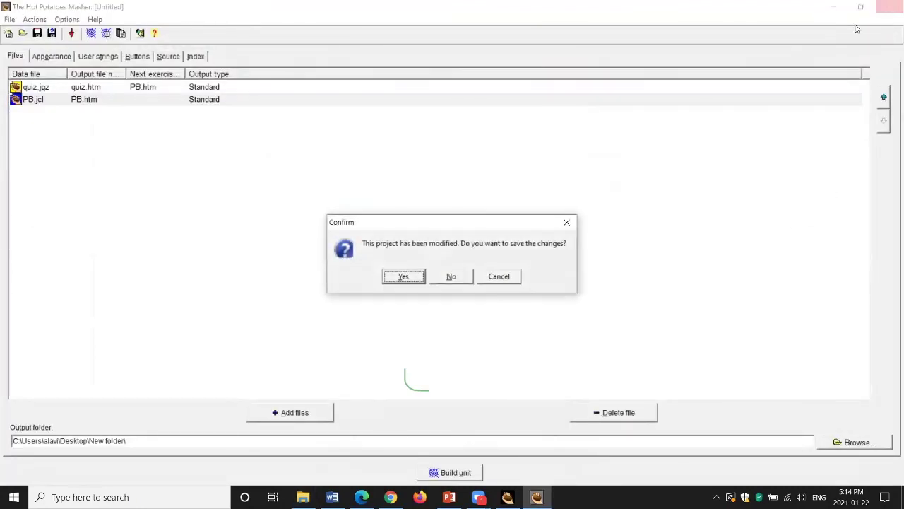
pyautogui.click(452, 282)
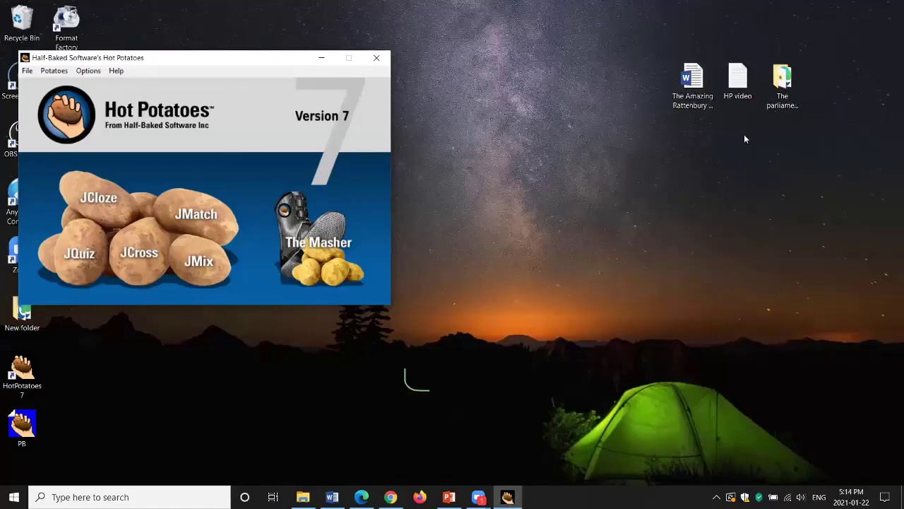
# Step: Open The parliament buildings folder, and in Chrome expand the Canada (LINC 4) topic of the Avenue sandbox course
pyautogui.click(779, 101)
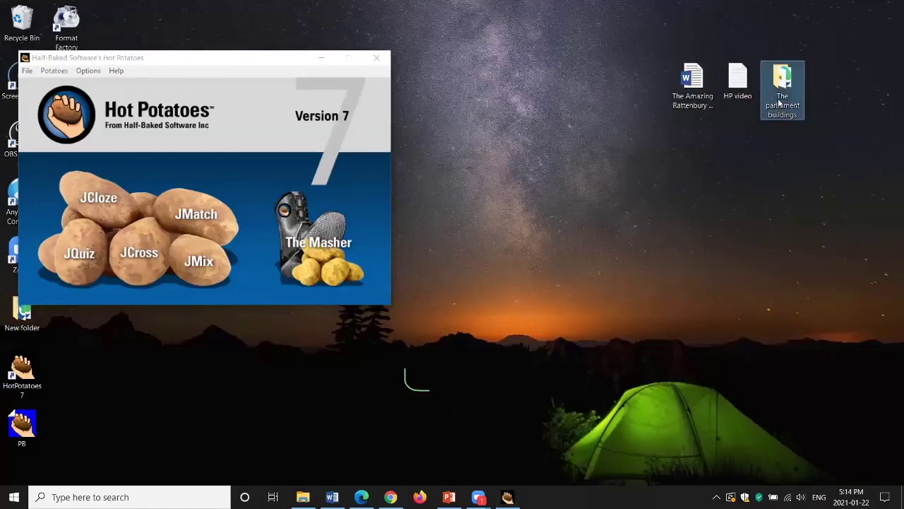
pyautogui.doubleClick(783, 107)
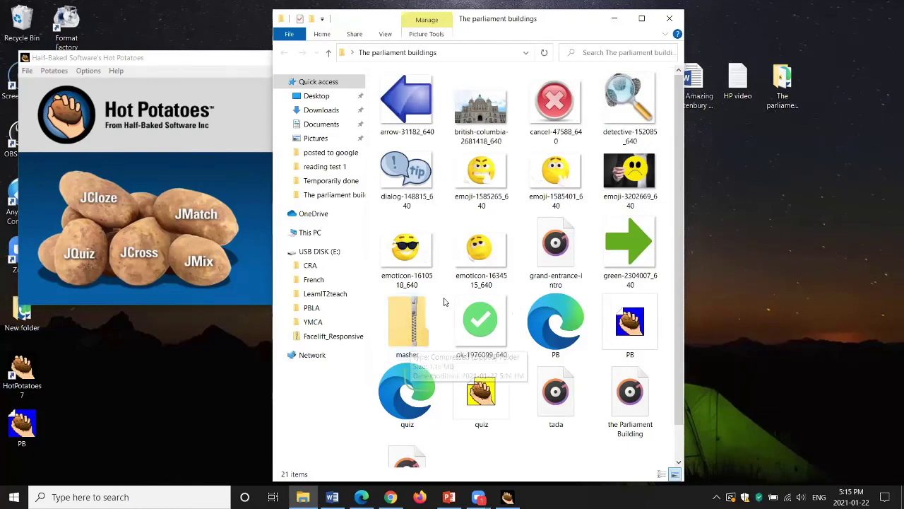
pyautogui.click(390, 496)
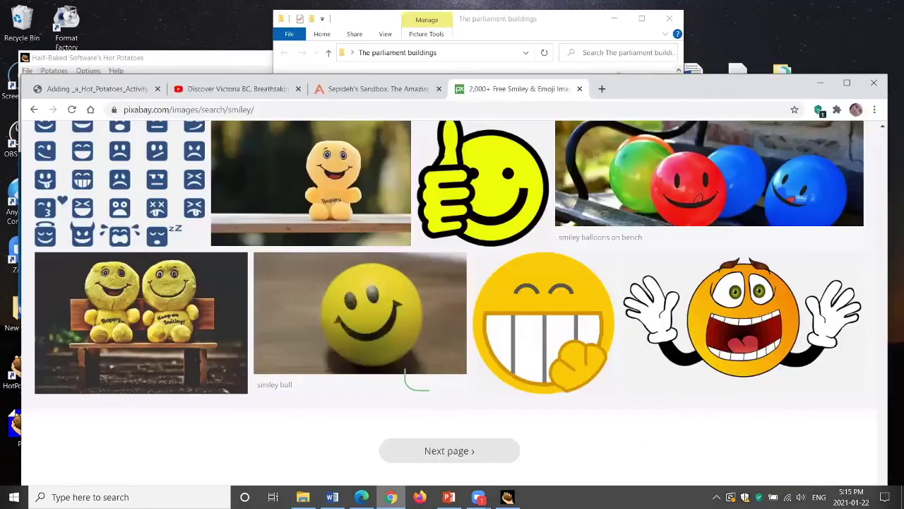
pyautogui.click(355, 90)
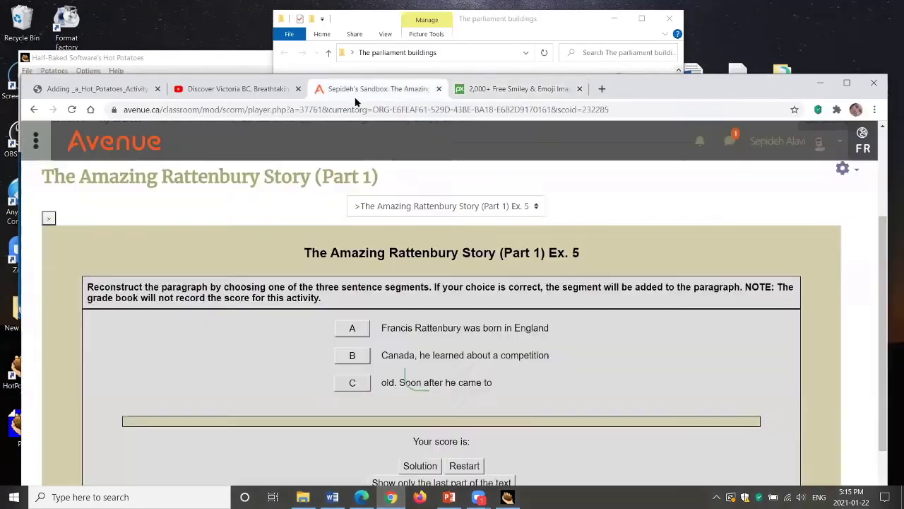
pyautogui.scroll(3, 391, 231)
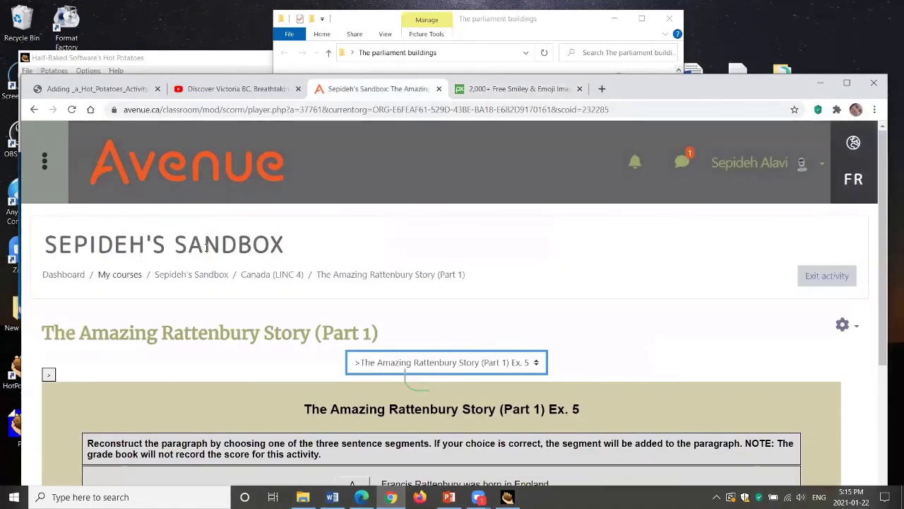
pyautogui.click(192, 279)
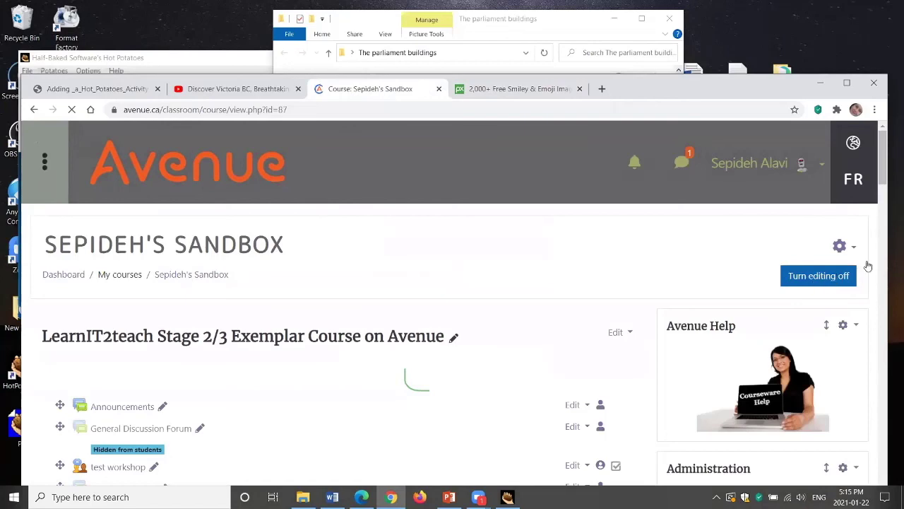
pyautogui.moveTo(883, 135); pyautogui.dragTo(879, 231)
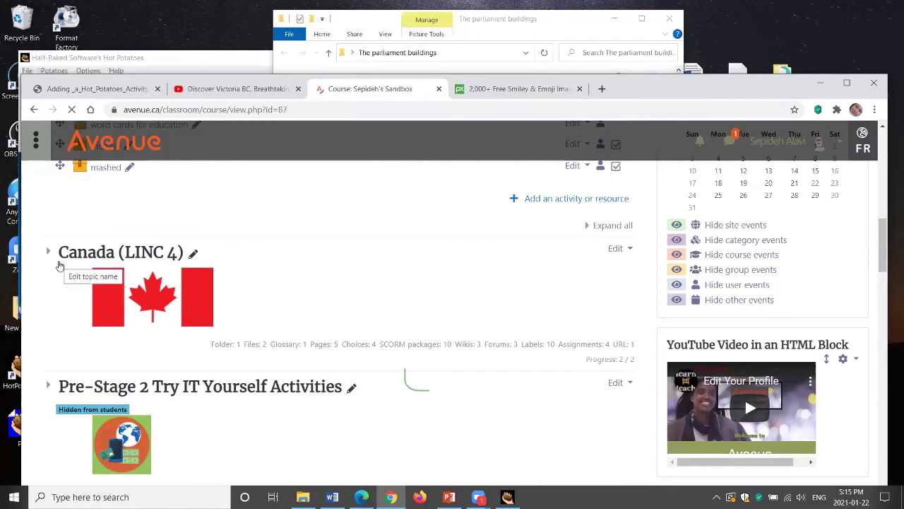
pyautogui.click(303, 256)
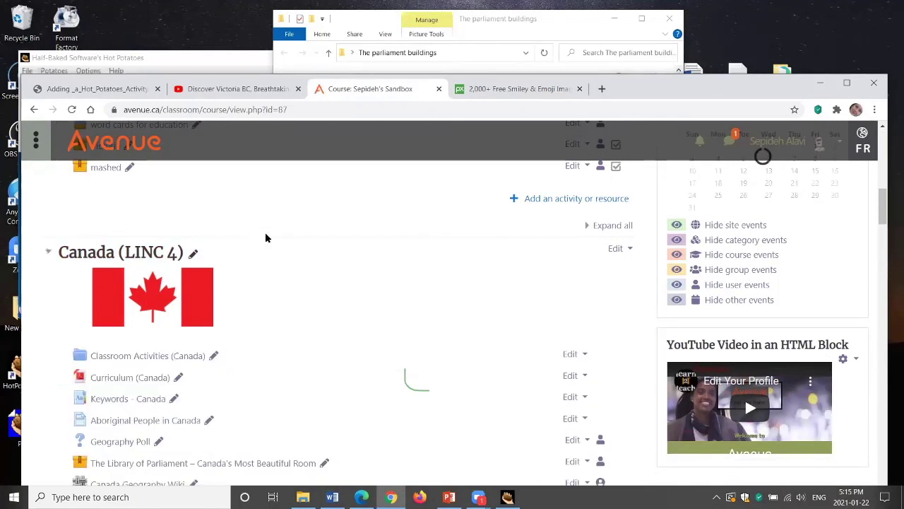
# Step: Add a SCORM package activity named BC Buildings to the end of the Canada (LINC 4) topic
pyautogui.moveTo(887, 201); pyautogui.dragTo(878, 327)
pyautogui.click(611, 331)
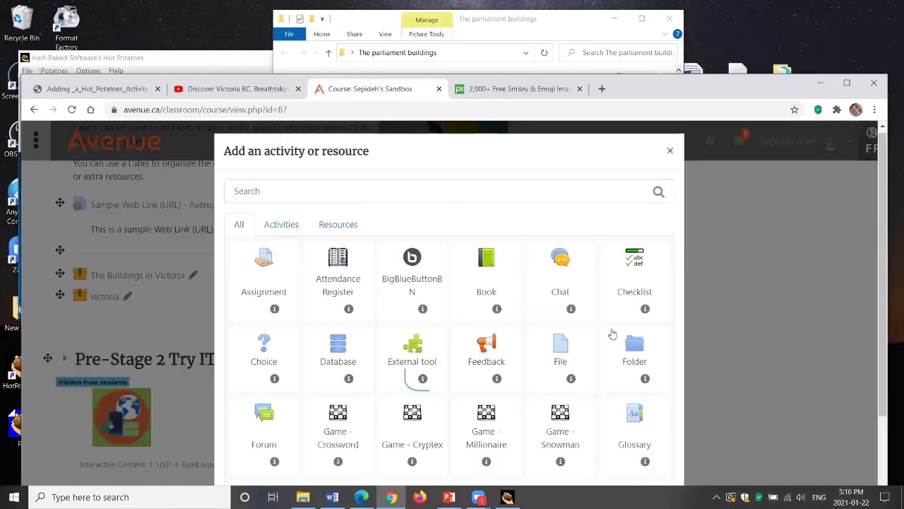
pyautogui.moveTo(883, 223); pyautogui.dragTo(880, 365)
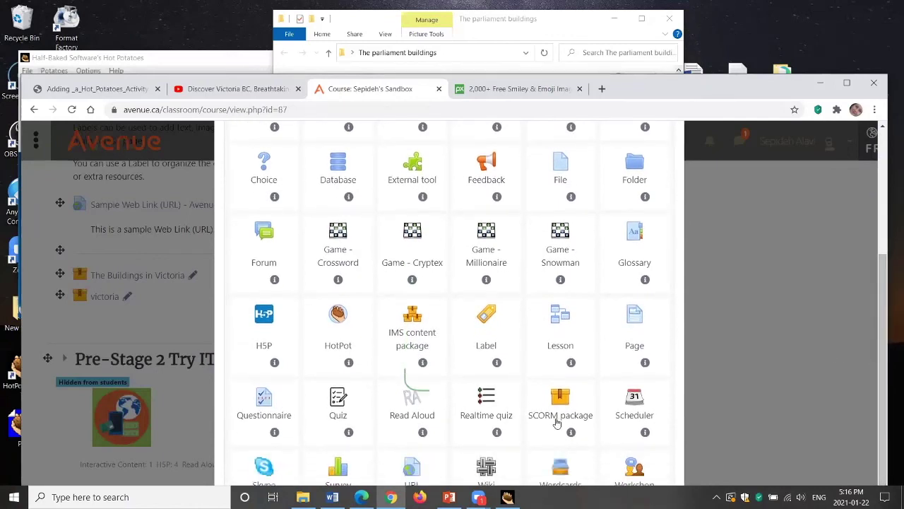
pyautogui.click(562, 400)
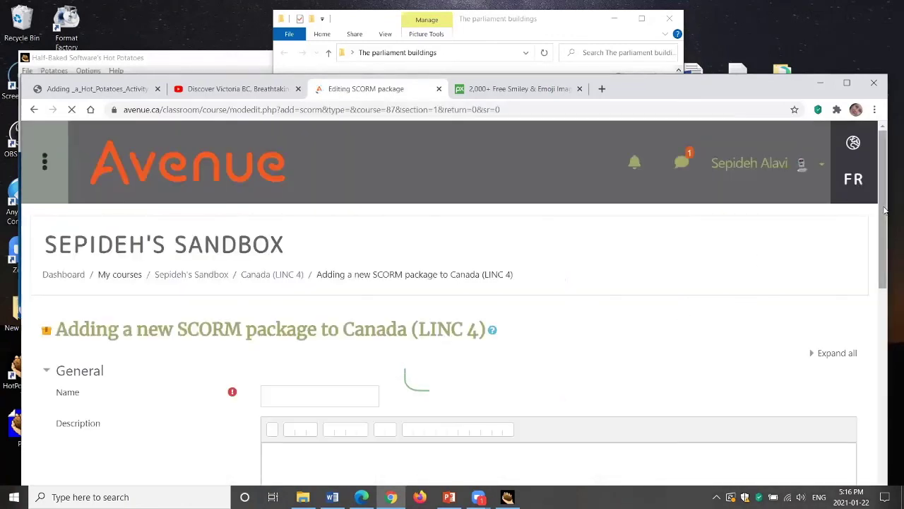
pyautogui.click(305, 393)
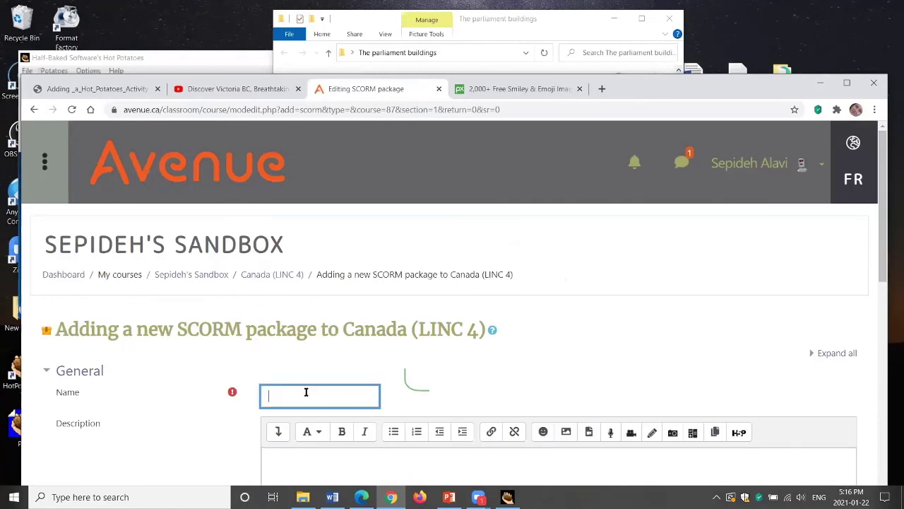
pyautogui.write('BC Buildings')
# Step: Upload masher.zip from The parliament buildings folder as the package file, and save and display the activity
pyautogui.scroll(-5, 369, 401)
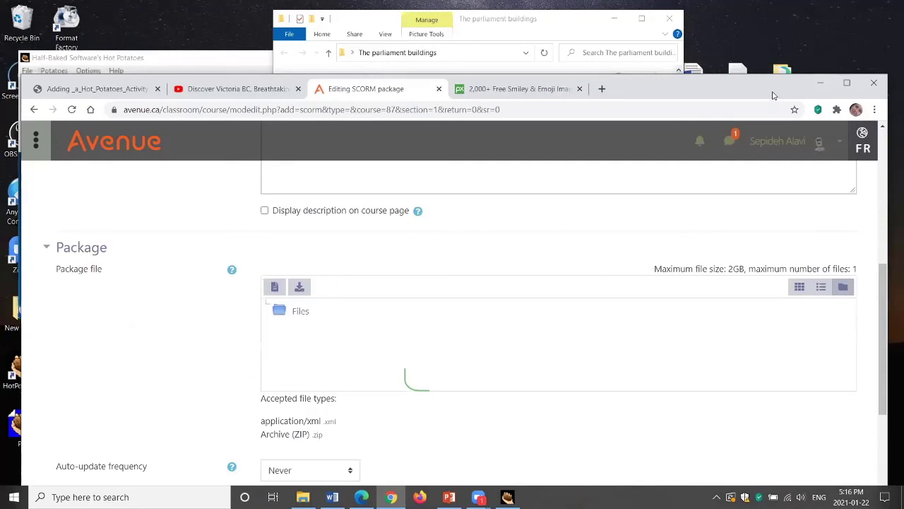
pyautogui.click(786, 72)
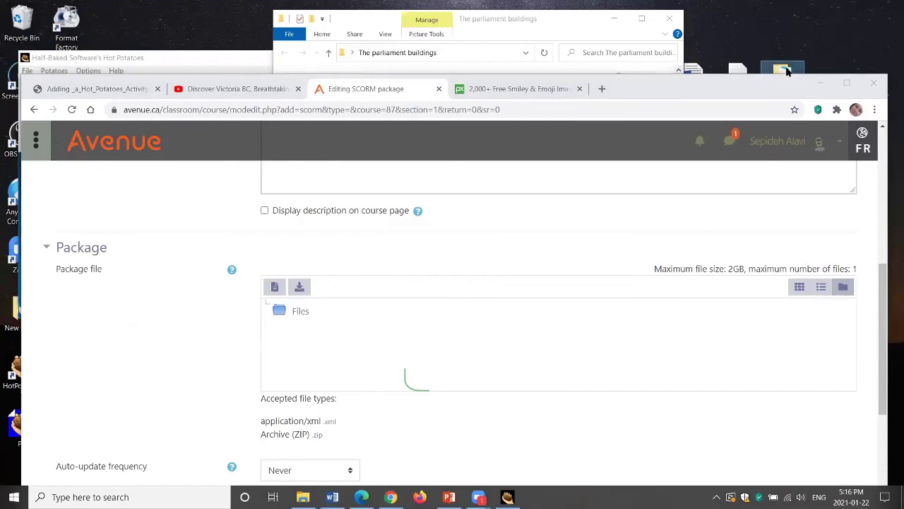
pyautogui.doubleClick(782, 85)
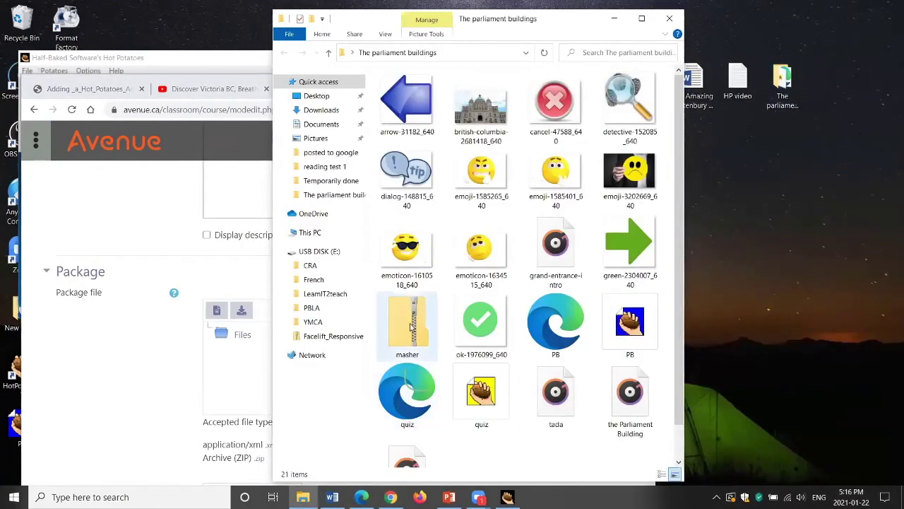
pyautogui.moveTo(411, 325); pyautogui.dragTo(242, 384)
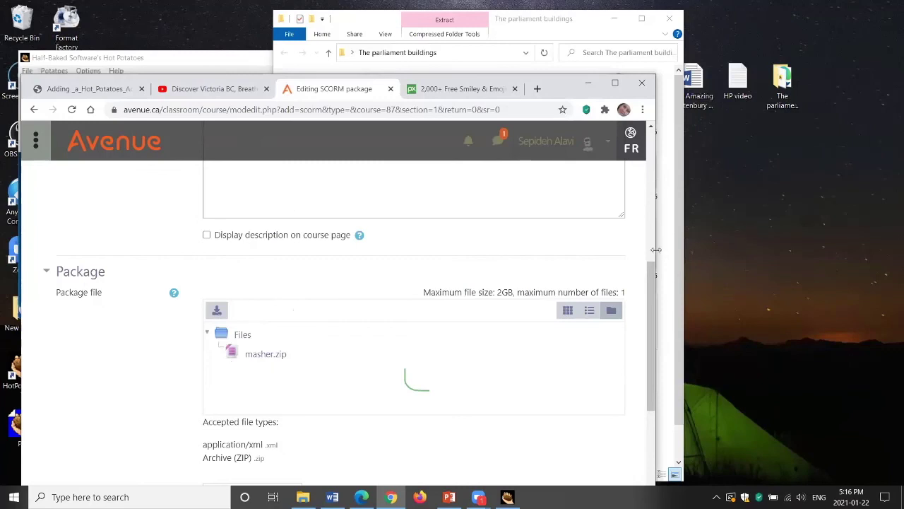
pyautogui.moveTo(656, 248); pyautogui.dragTo(780, 387)
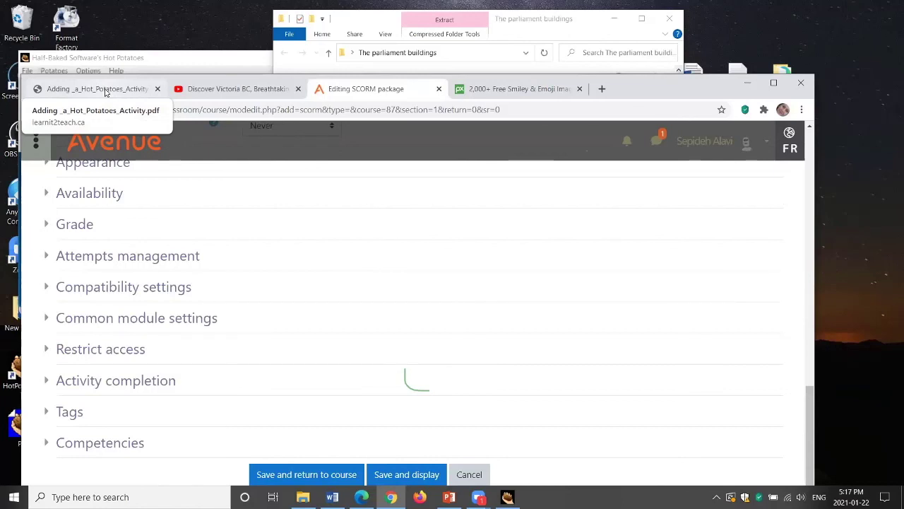
pyautogui.click(409, 475)
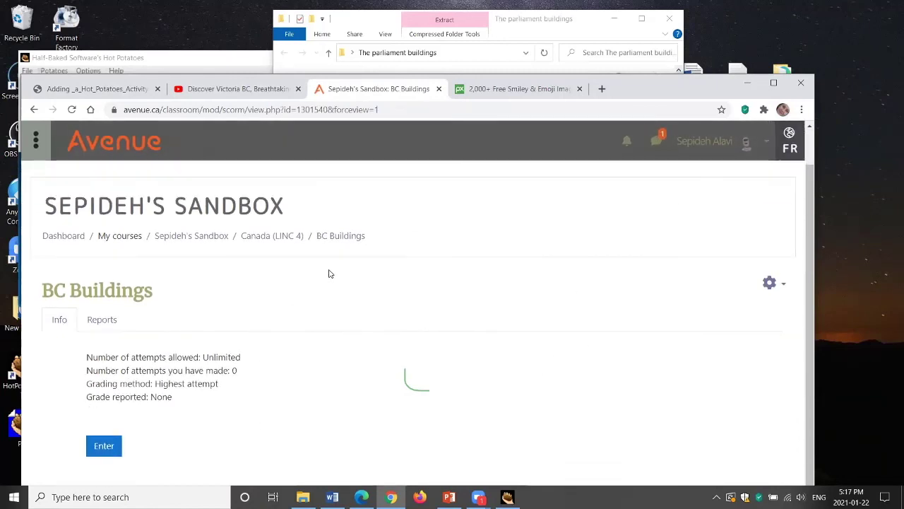
# Step: Enter the BC Buildings activity and examine its index page and The Amazing Rattenbury Story Quiz
pyautogui.click(106, 450)
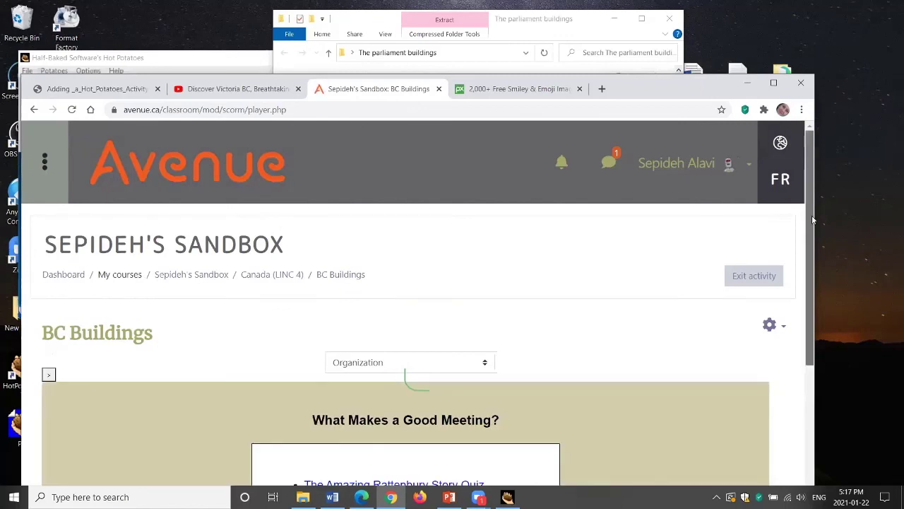
pyautogui.scroll(-2, 815, 290)
pyautogui.scroll(-1, 815, 290)
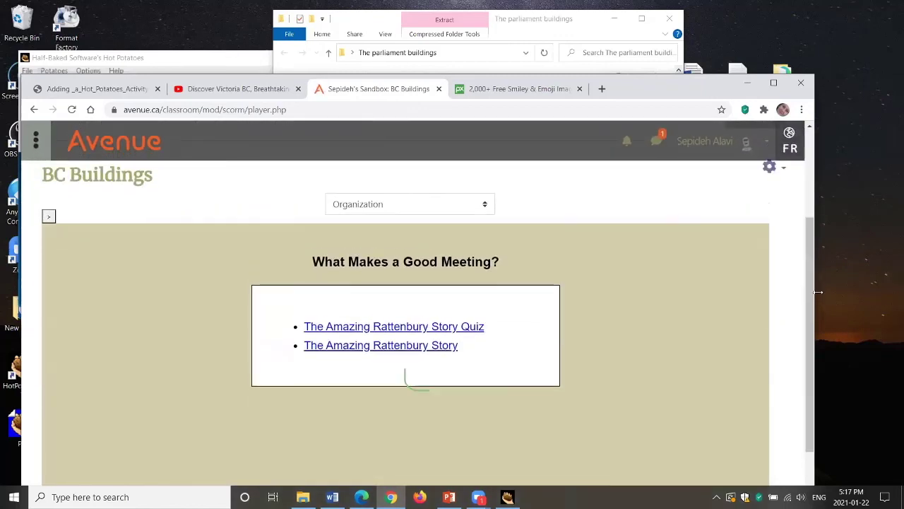
pyautogui.moveTo(498, 260); pyautogui.dragTo(304, 269)
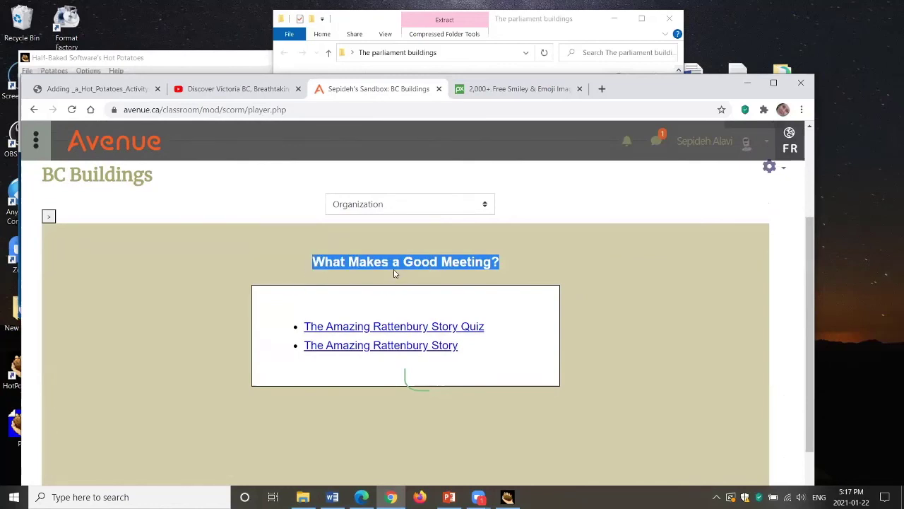
pyautogui.click(402, 334)
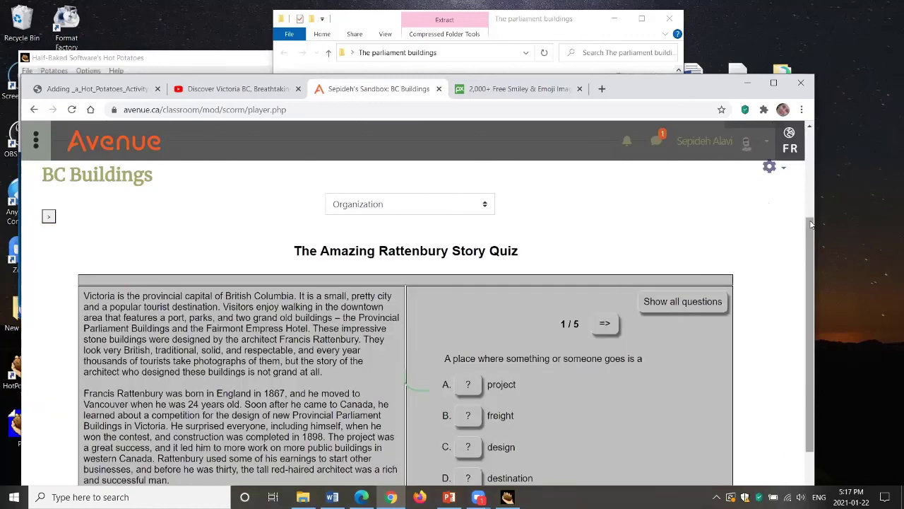
pyautogui.scroll(-2, 811, 244)
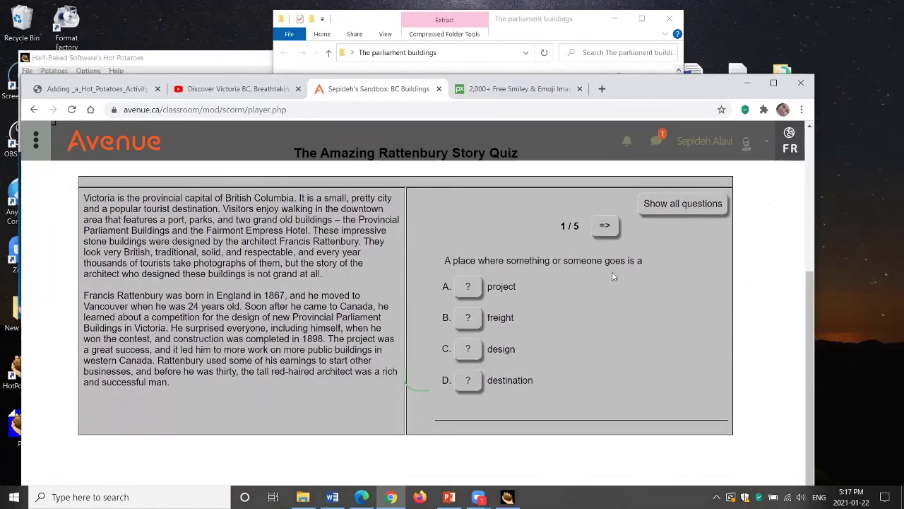
pyautogui.scroll(1, 819, 283)
pyautogui.scroll(2, 823, 274)
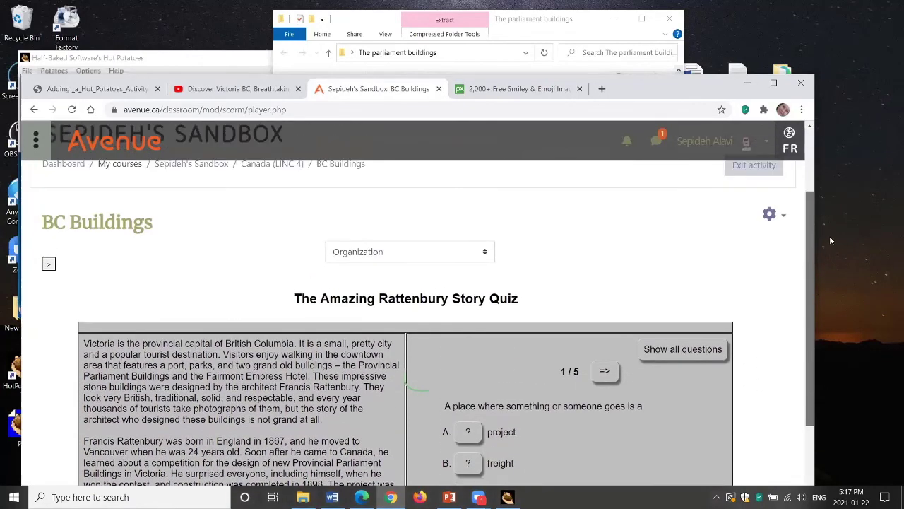
# Step: Open The Amazing Rattenbury Story exercise in the SCORM player and examine its video, audio, gaps and check button in a maximized window
pyautogui.click(486, 255)
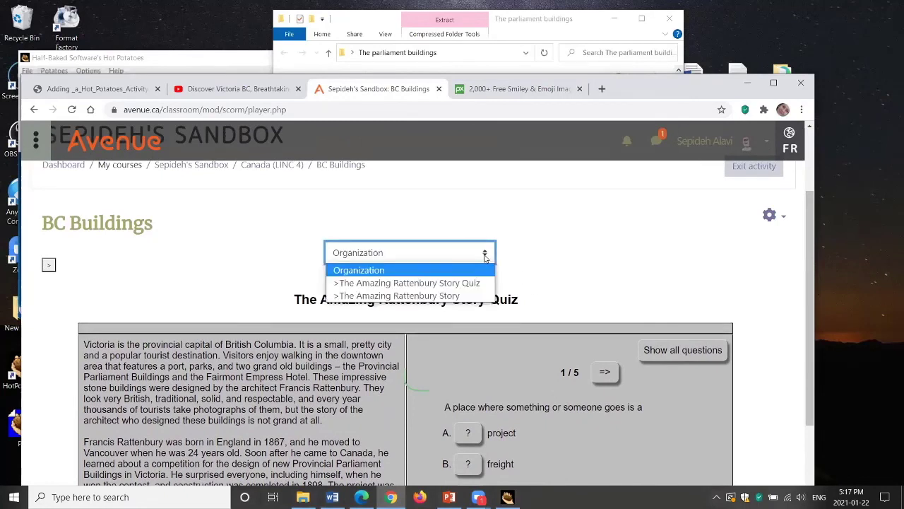
pyautogui.click(451, 295)
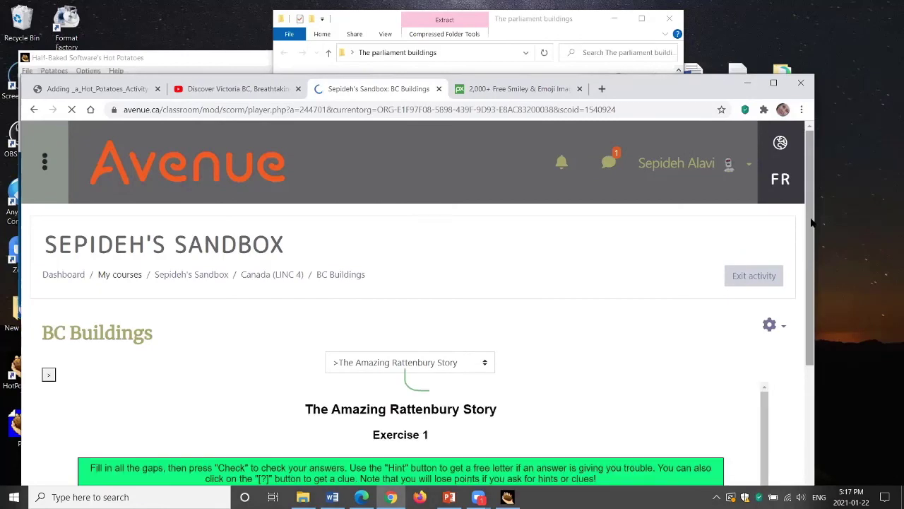
pyautogui.moveTo(813, 223); pyautogui.dragTo(816, 374)
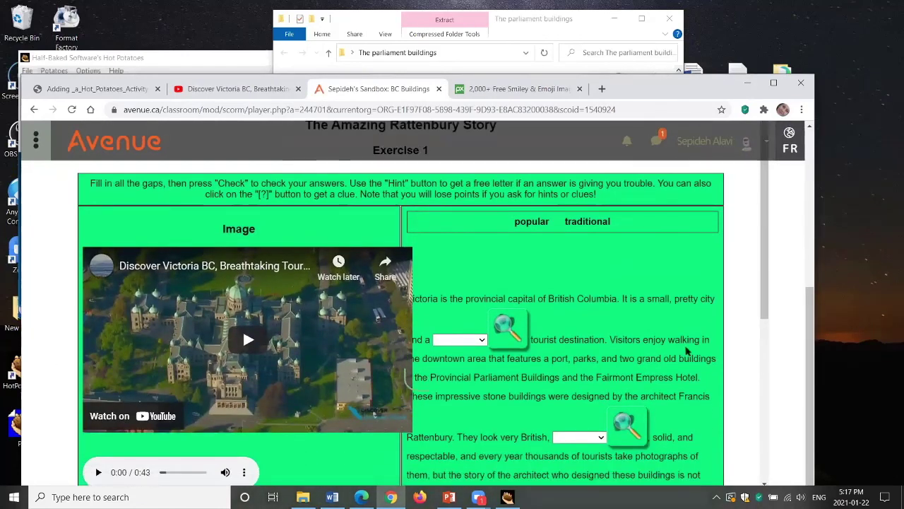
pyautogui.scroll(-1, 498, 349)
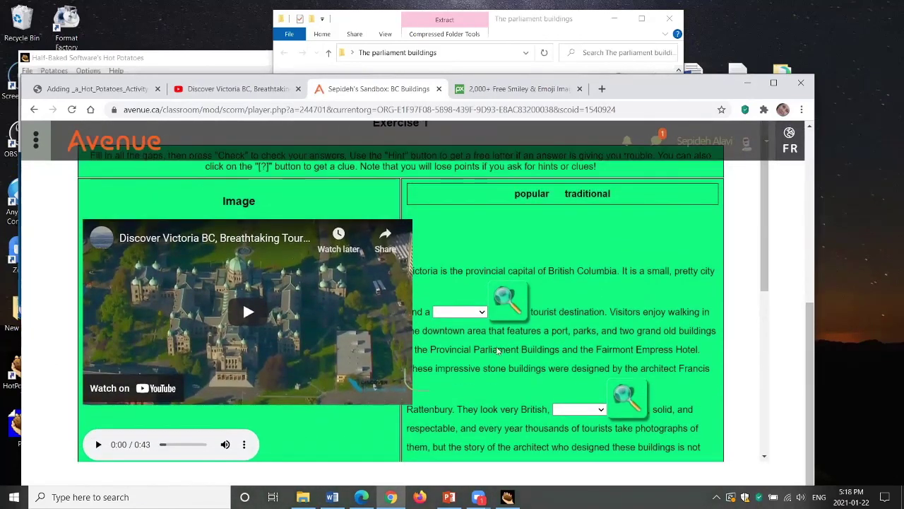
pyautogui.click(771, 81)
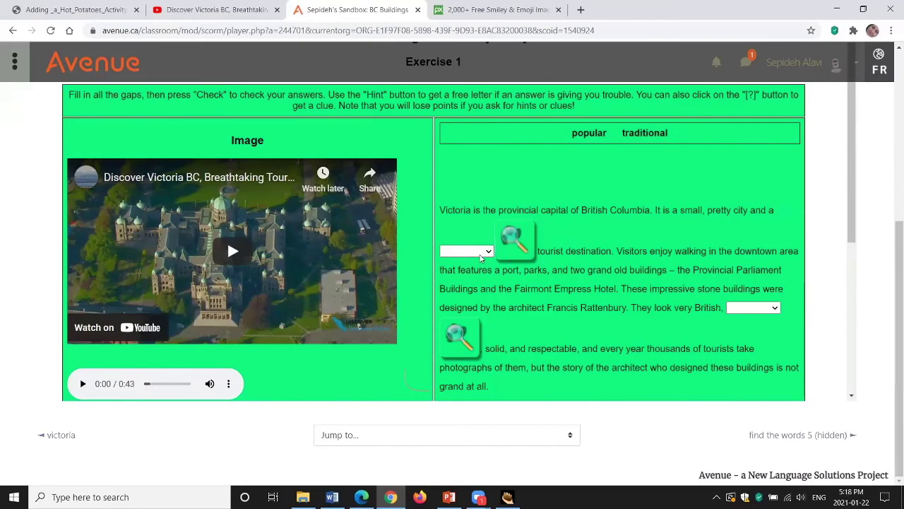
pyautogui.scroll(-2, 537, 240)
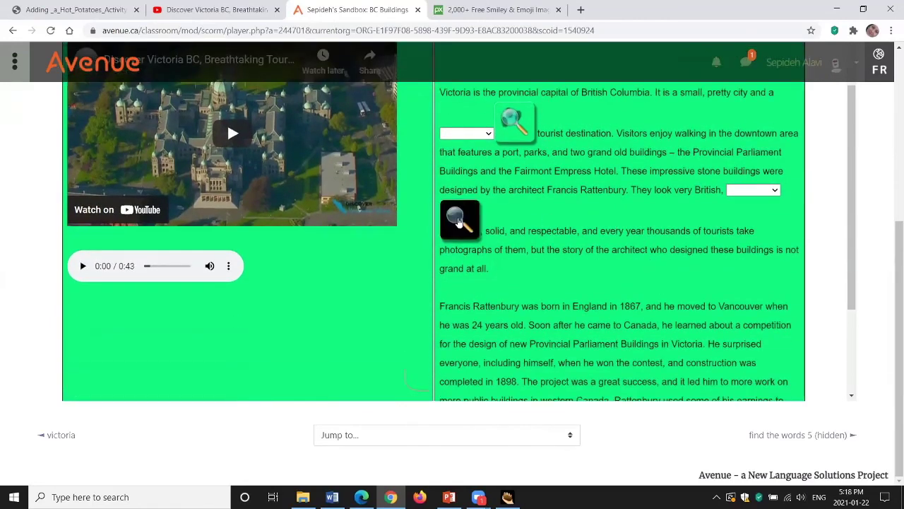
pyautogui.scroll(-2, 683, 203)
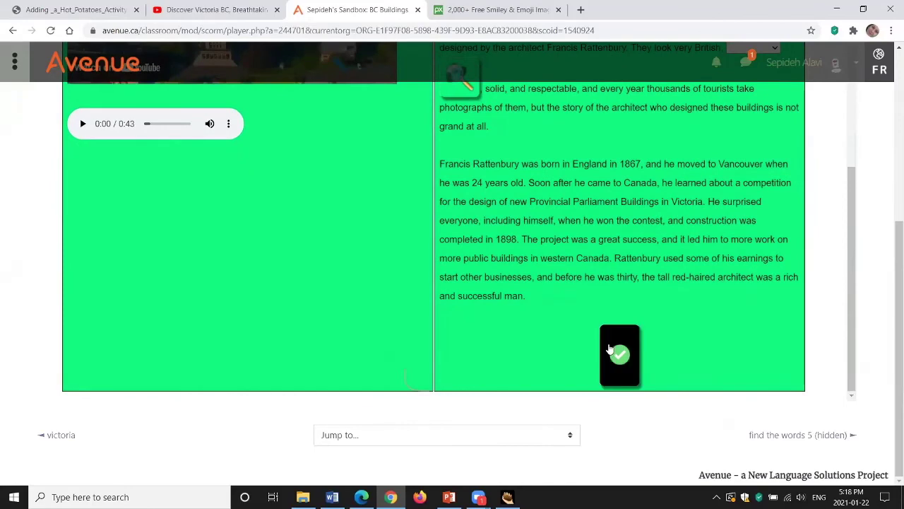
pyautogui.scroll(4, 890, 251)
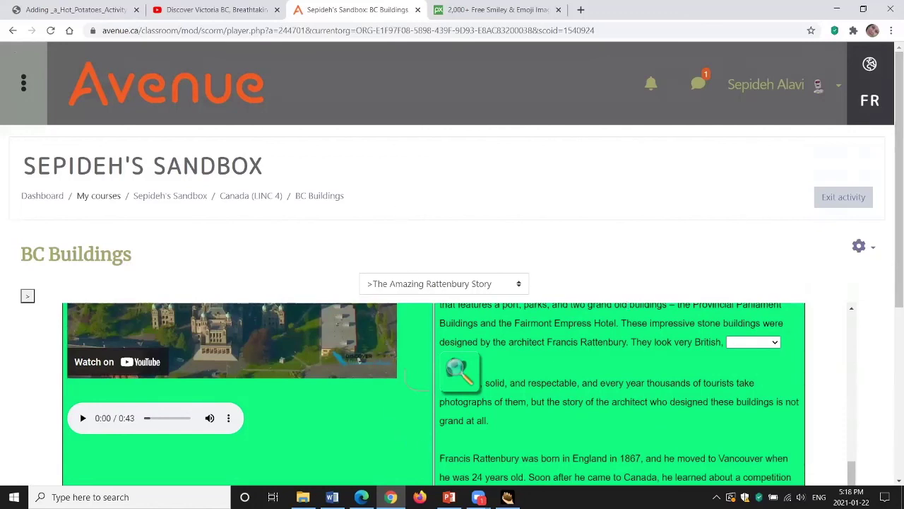
# Step: Switch to the Hot Potatoes presentation in PowerPoint and show slide 12
pyautogui.click(450, 497)
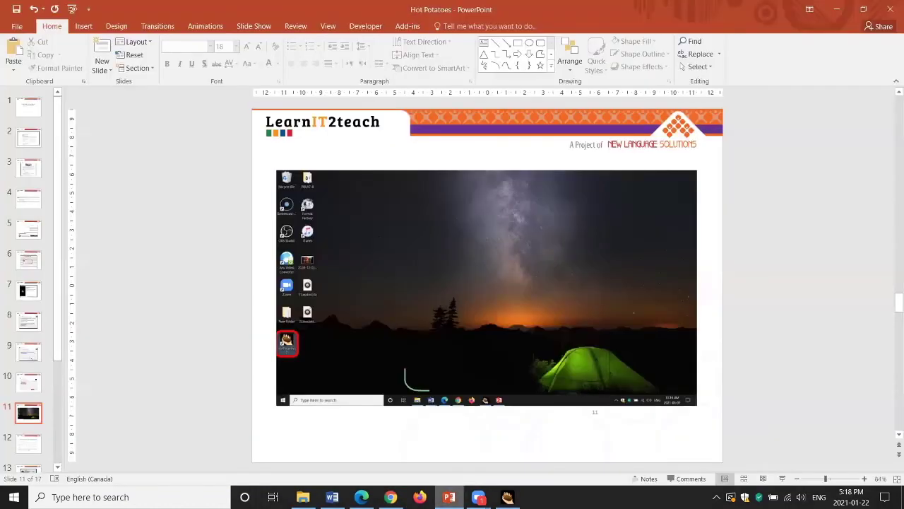
pyautogui.moveTo(59, 289); pyautogui.dragTo(62, 353)
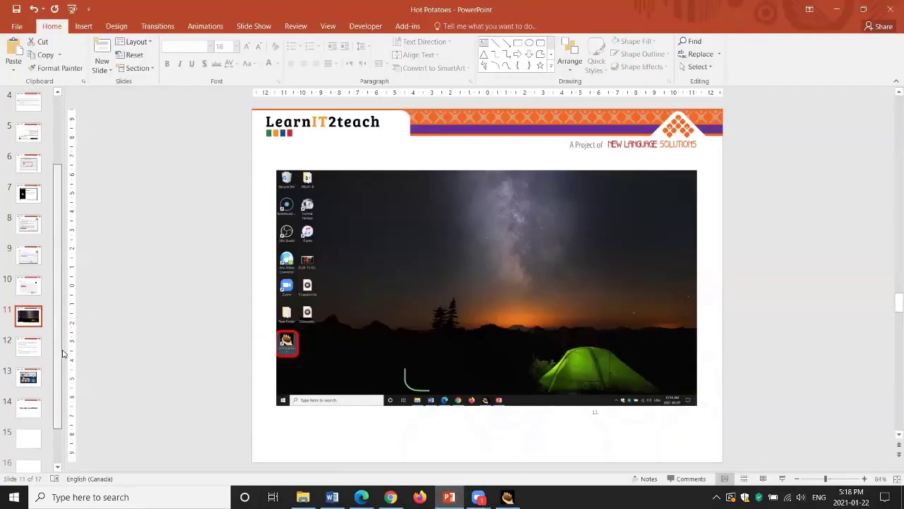
pyautogui.click(34, 348)
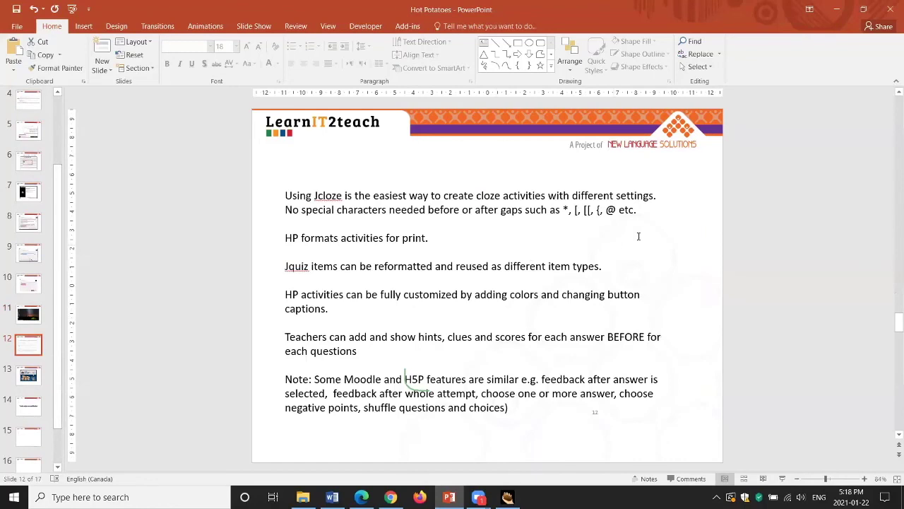